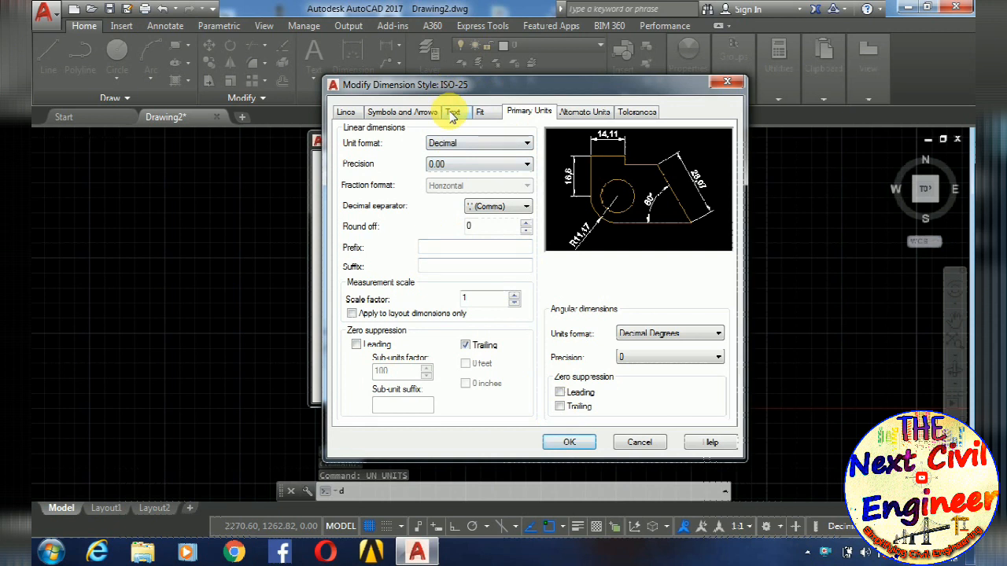
- Accept the ISO-25 dimension style settings and close the Dimension Style Manager
left_click(569, 442)
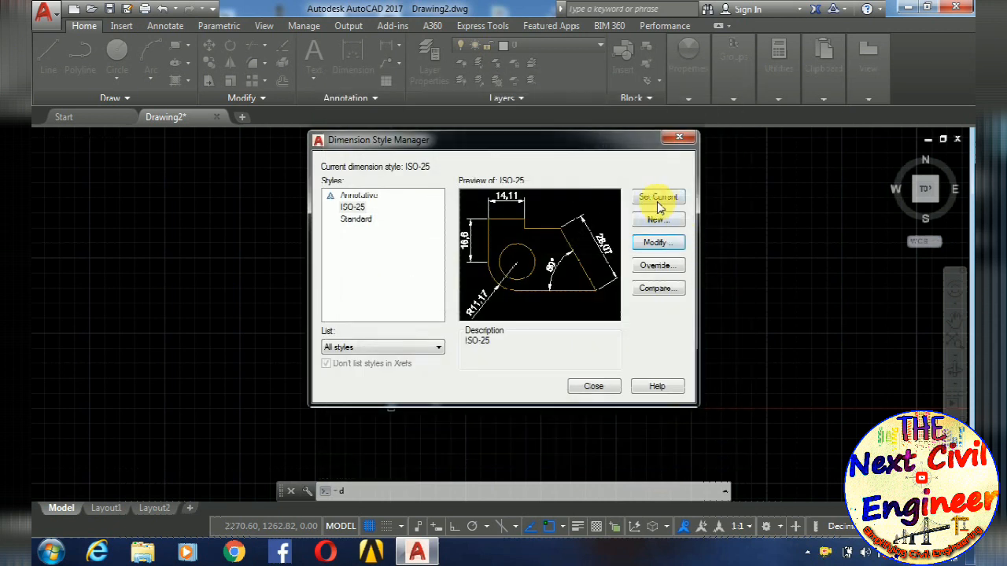
left_click(594, 386)
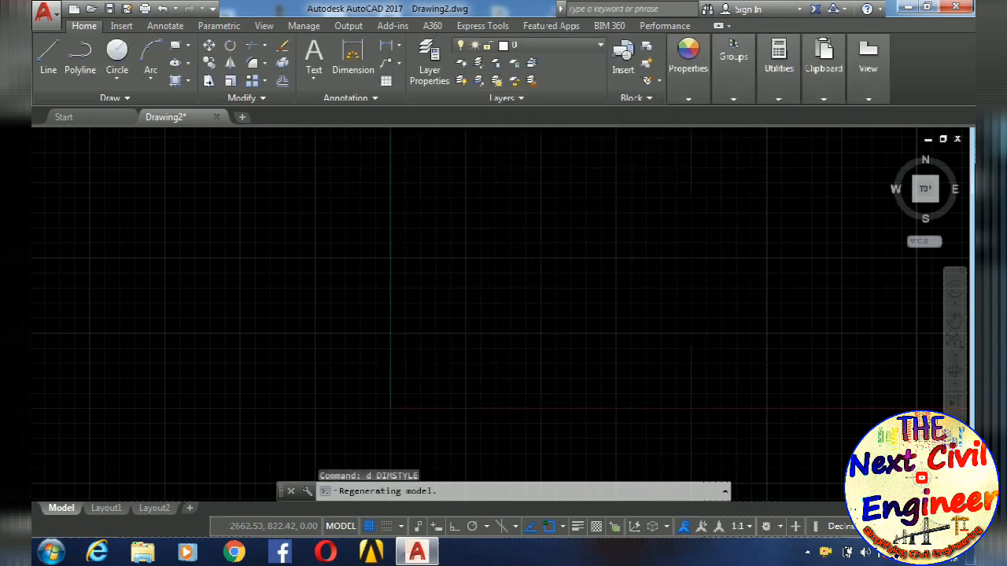
key("Escape")
- Turn off showing the UCS icon at the origin so it sits in the corner of the drawing area
right_click(529, 365)
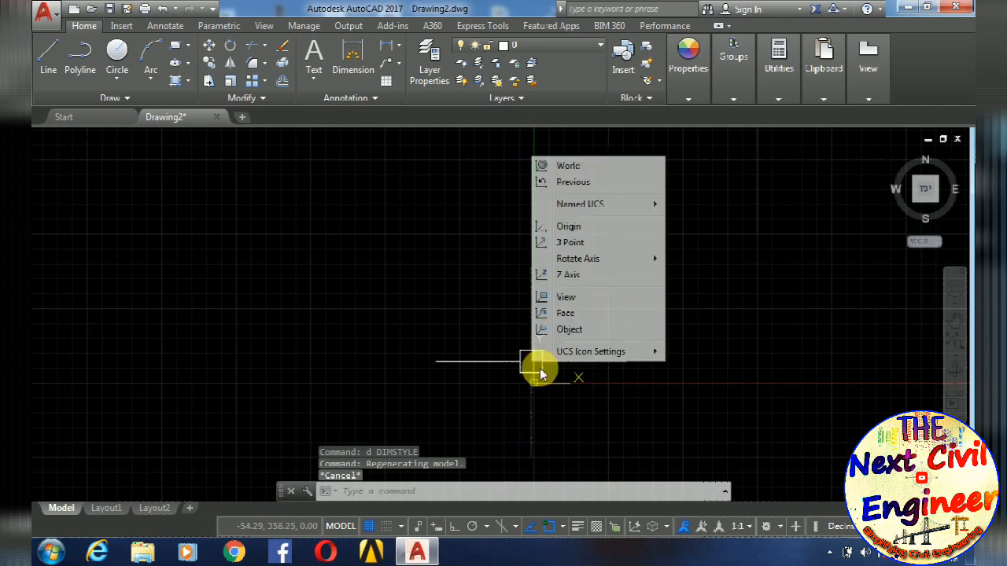
mouse_move(612, 351)
left_click(732, 352)
key("Escape")
key("Escape")
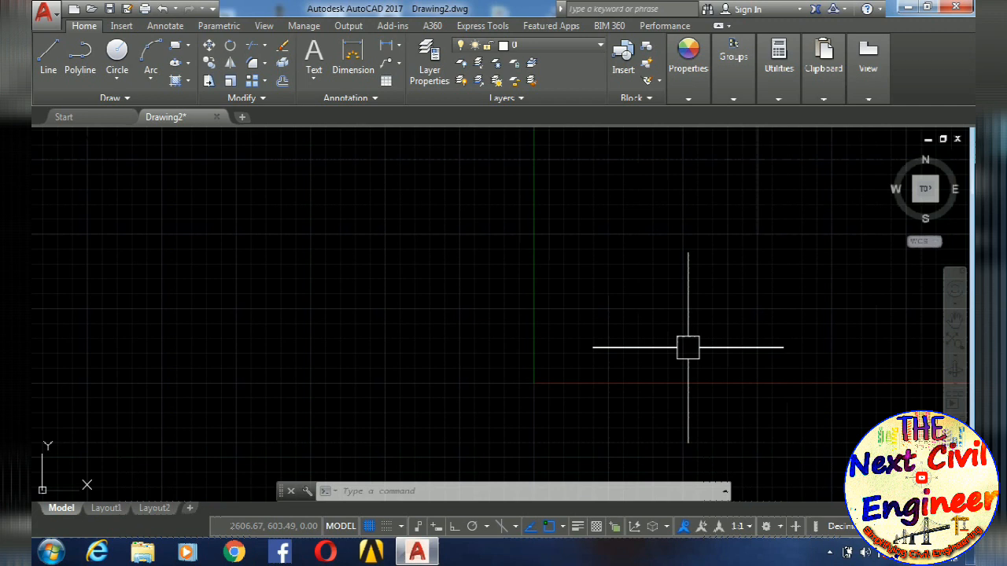
- Draw a rectangle for the sheet outline using dimensions of 297 length and 210 width
mouse_move(585, 362)
middle_mouse_down()
mouse_move(546, 400)
mouse_move(499, 373)
middle_mouse_up()
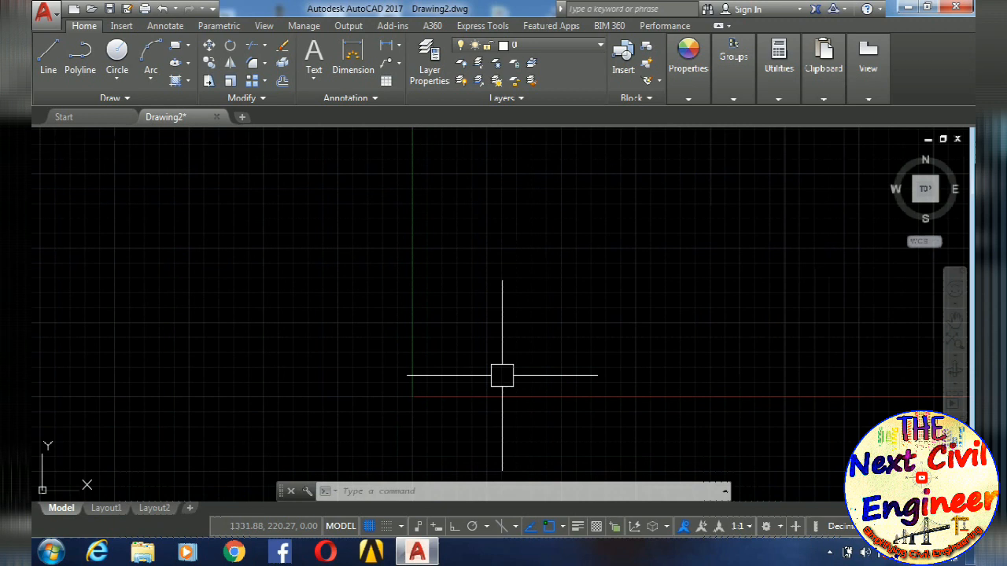
type("rec")
key("Return")
left_click(440, 368)
type("d")
key("Return")
type("297")
key("Return")
type("210")
key("Return")
scroll(611, 382, "up", 5)
middle_click_drag(607, 371, 535, 270)
left_click(803, 242)
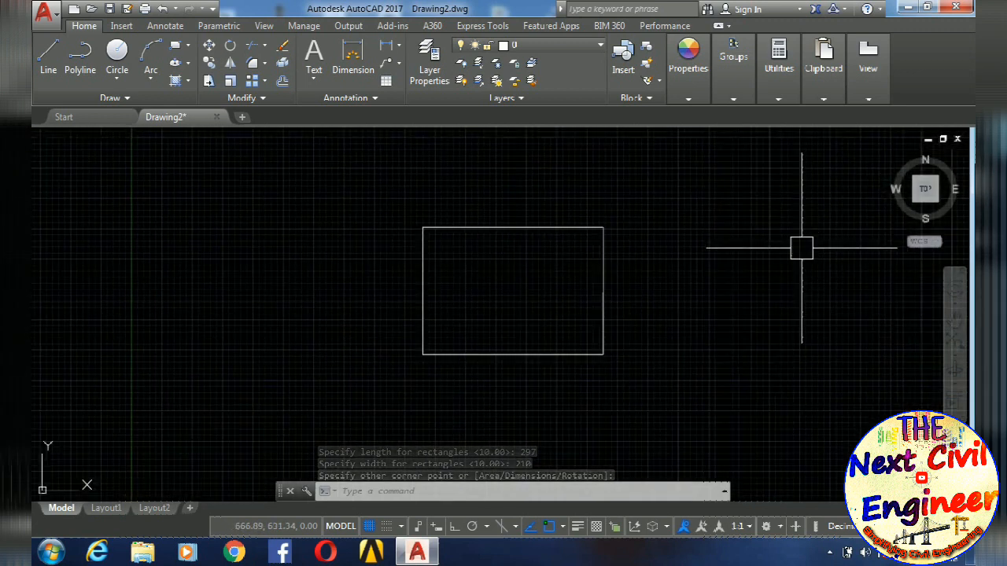
middle_click_drag(758, 272, 724, 312)
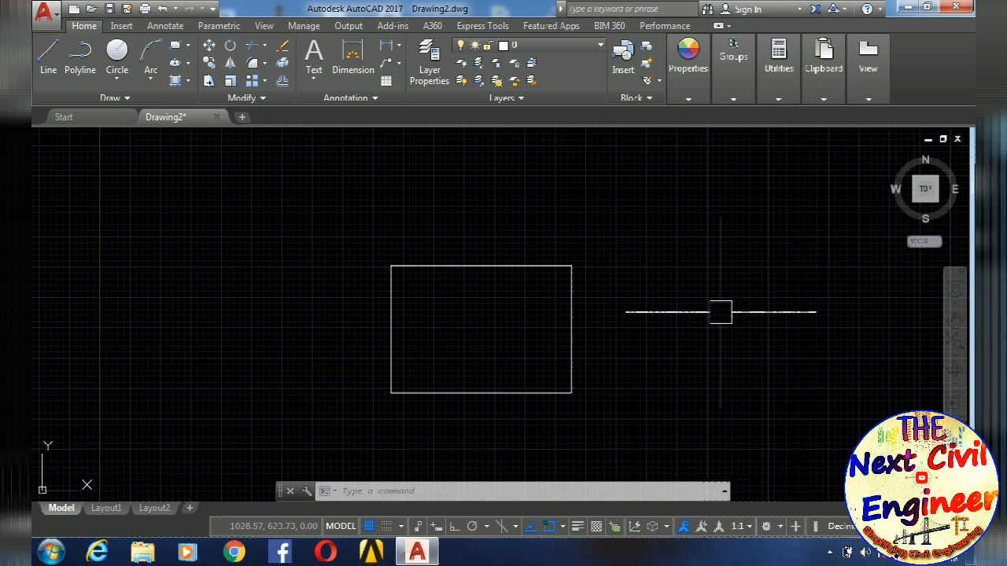
key("Escape")
key("Escape")
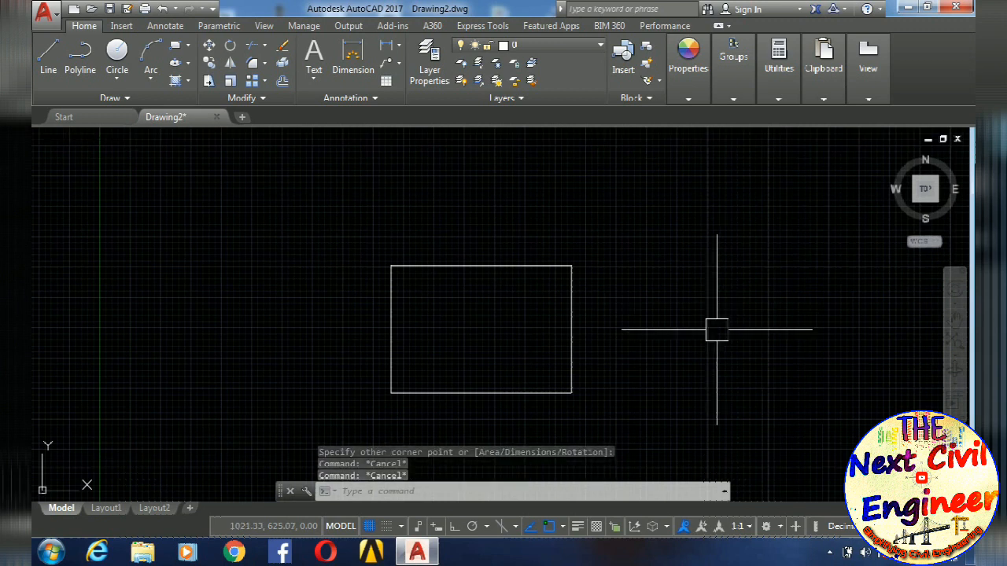
- Offset the sheet rectangle inward by 5 to form the inner border
middle_click_drag(493, 367, 483, 331)
key("Escape")
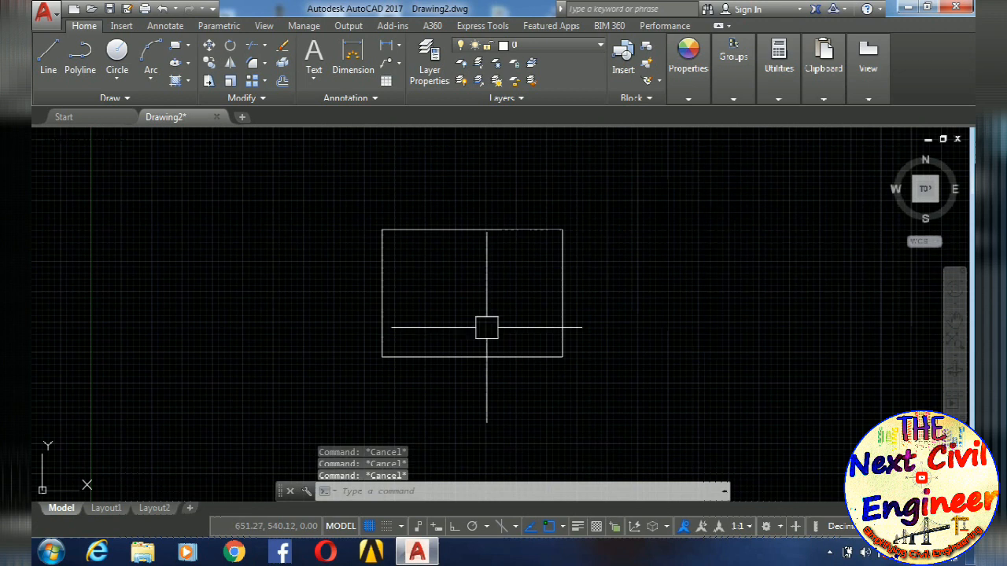
middle_click_drag(459, 328, 440, 347)
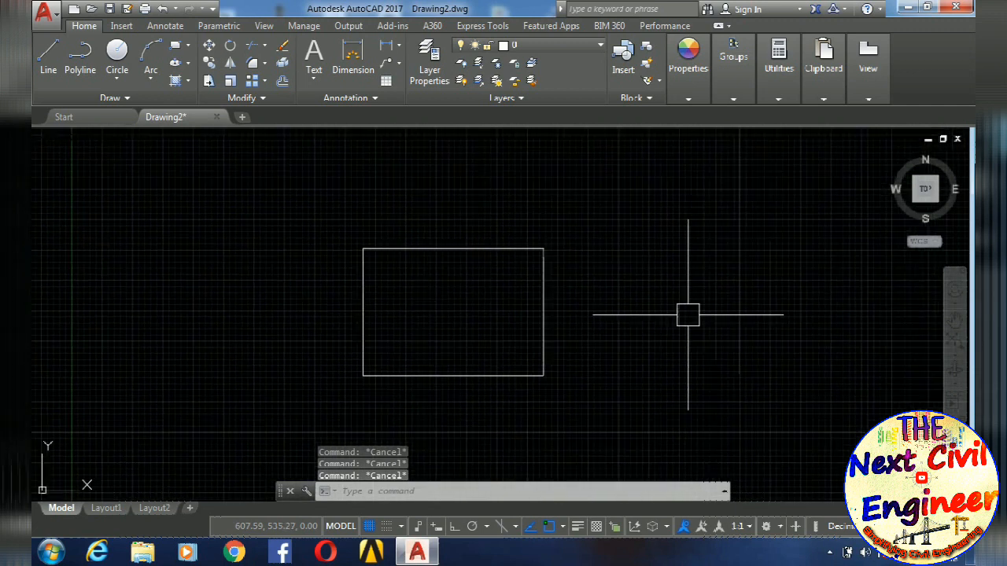
type("o")
key("Return")
type("5")
key("Return")
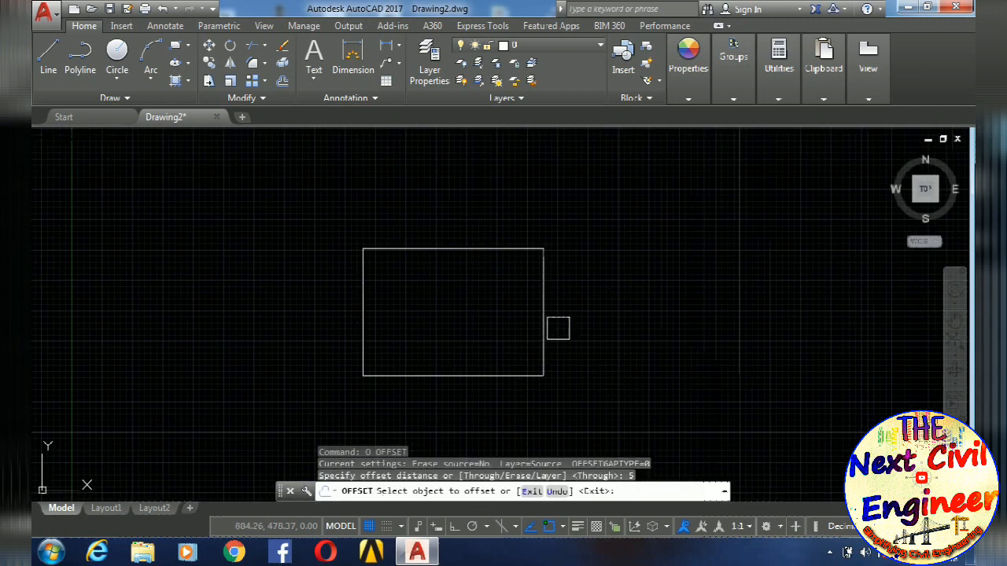
left_click(543, 337)
left_click(432, 339)
key("Escape")
- Explode the inner border rectangle into separate lines
scroll(478, 378, "up", 5)
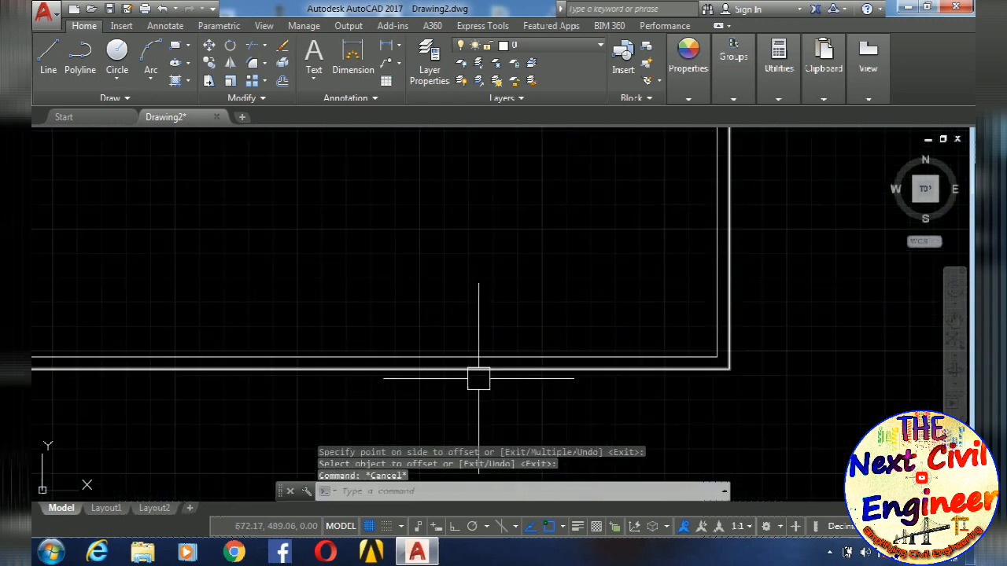
scroll(513, 389, "up", 2)
key("Escape")
type("x")
key("Return")
left_click(569, 355)
scroll(572, 326, "down", 4)
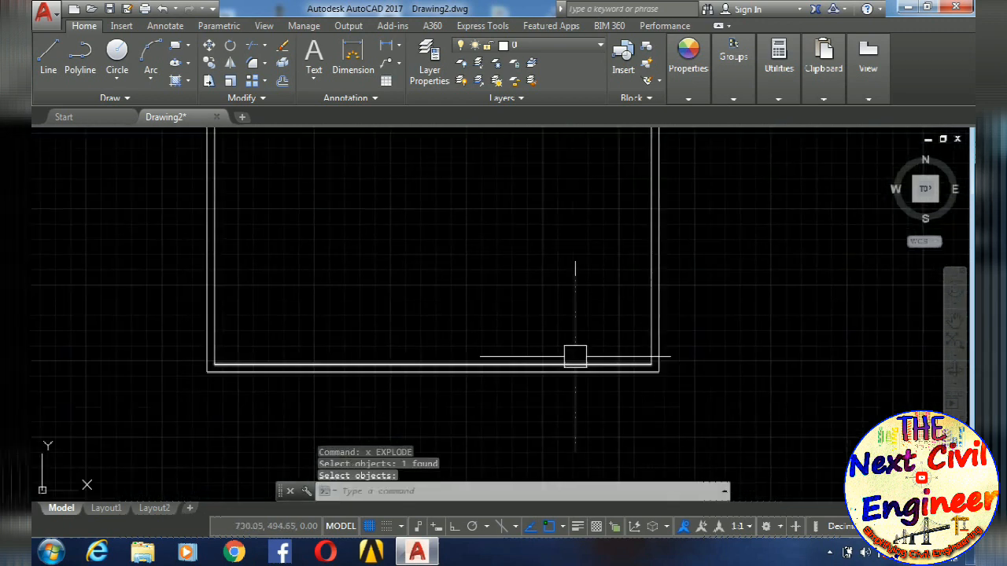
key("Escape")
key("Escape")
key("Escape")
key("Escape")
- Offset the bottom line of the inner border upward four times in succession at a spacing of 10
type("o")
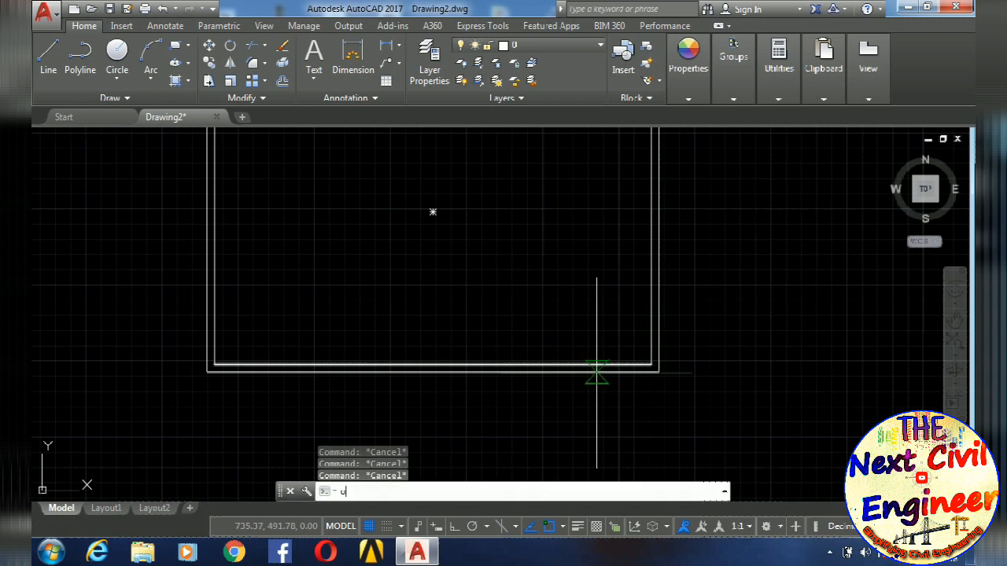
key("Return")
type("10")
key("Return")
scroll(602, 363, "up", 2)
left_click(601, 364)
left_click(583, 272)
left_click(585, 326)
left_click(583, 266)
middle_click_drag(581, 263, 650, 346)
left_click(648, 356)
left_click(638, 275)
key("Return")
- Offset the right line of the inner border inward three times in succession at a spacing of 40
type("o")
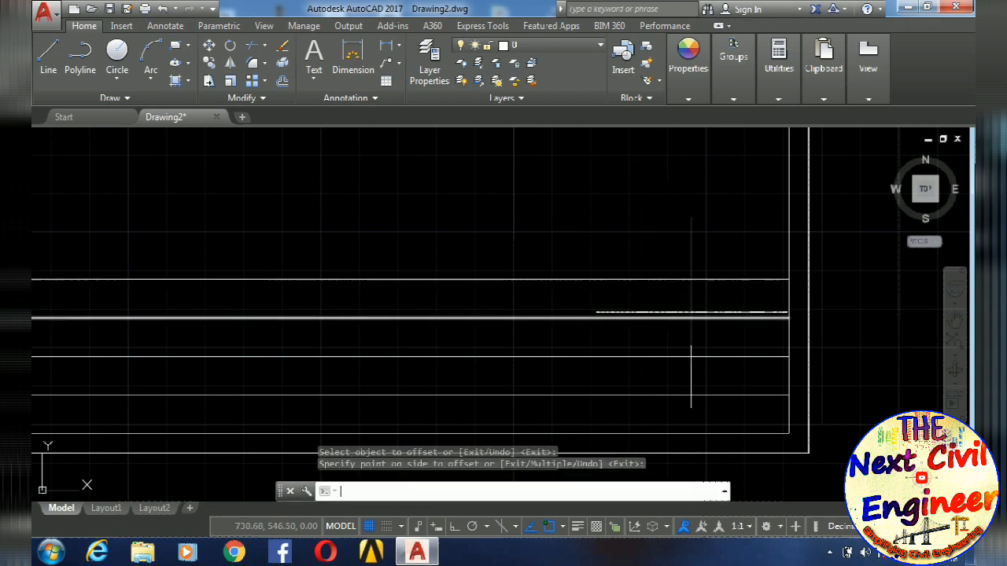
key("Return")
type("40")
key("Return")
left_click(786, 236)
left_click(705, 232)
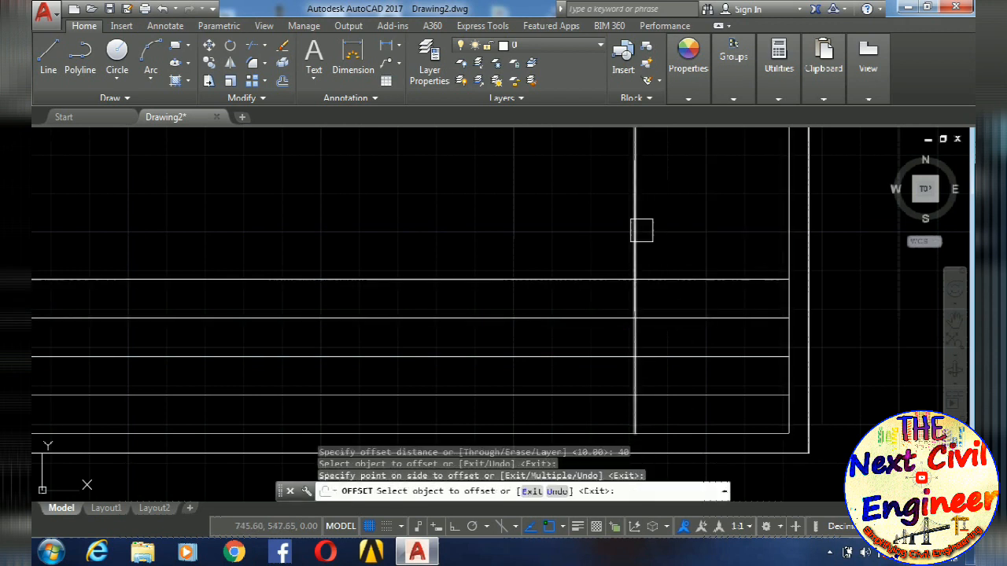
left_click(635, 230)
left_click(519, 232)
left_click(479, 220)
left_click(395, 233)
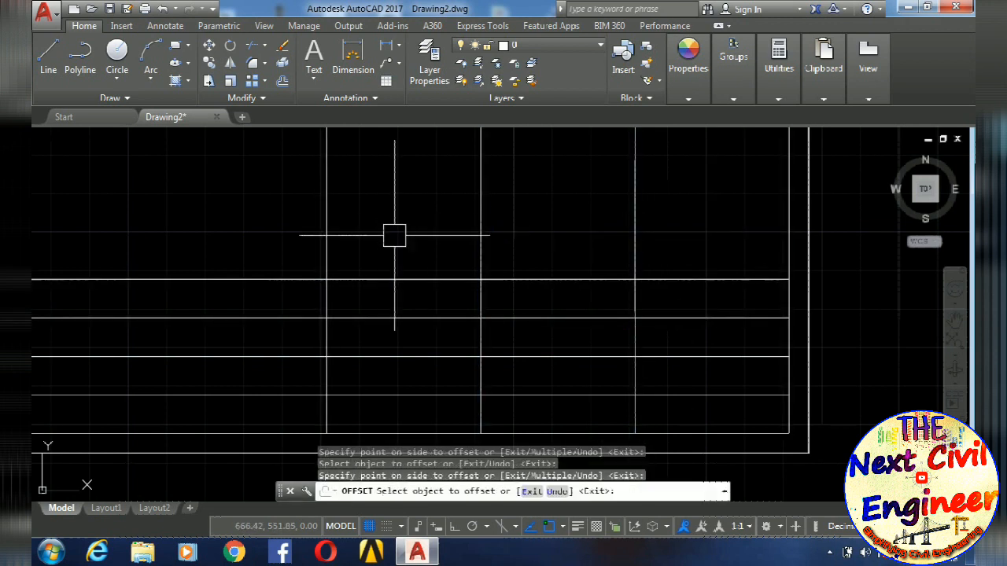
middle_click_drag(502, 273, 564, 281)
key("Return")
key("Escape")
- Trim the offset verticals above the title table and the horizontal lines extending beyond its left edge
type("tr")
key("Return")
left_click(724, 227)
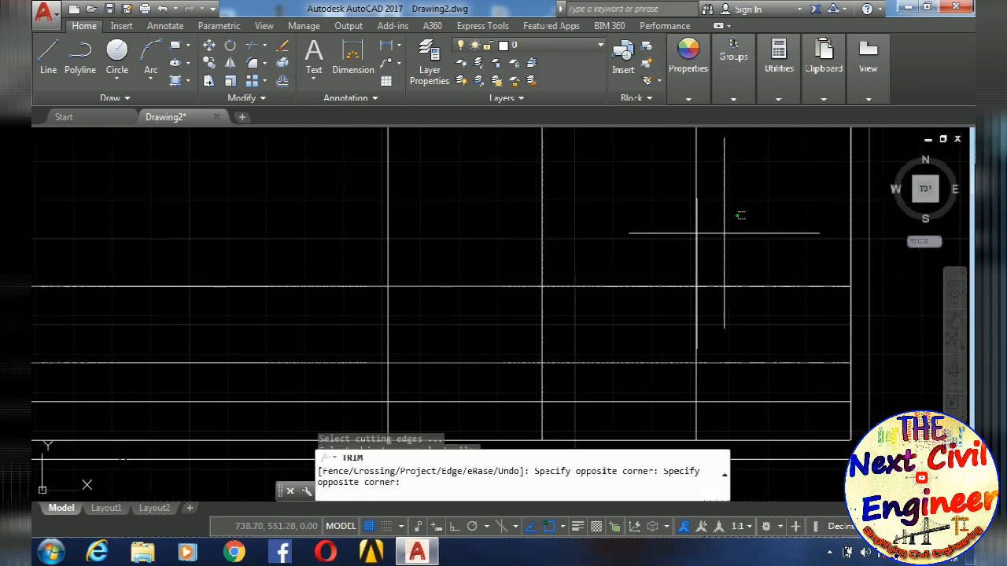
left_click(135, 169)
left_click(310, 224)
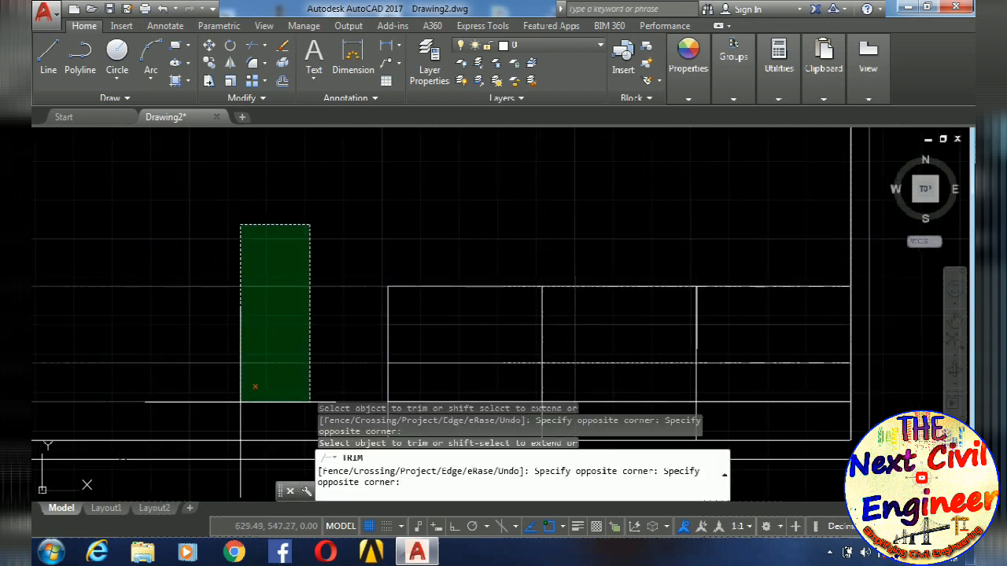
left_click(259, 374)
- Trim the two verticals out of the table's top row and the middle horizontal line out of its second and third columns
scroll(731, 288, "up", 2)
left_click(663, 315)
left_click(414, 307)
middle_click_drag(413, 303, 420, 181)
left_click(742, 304)
left_click(544, 303)
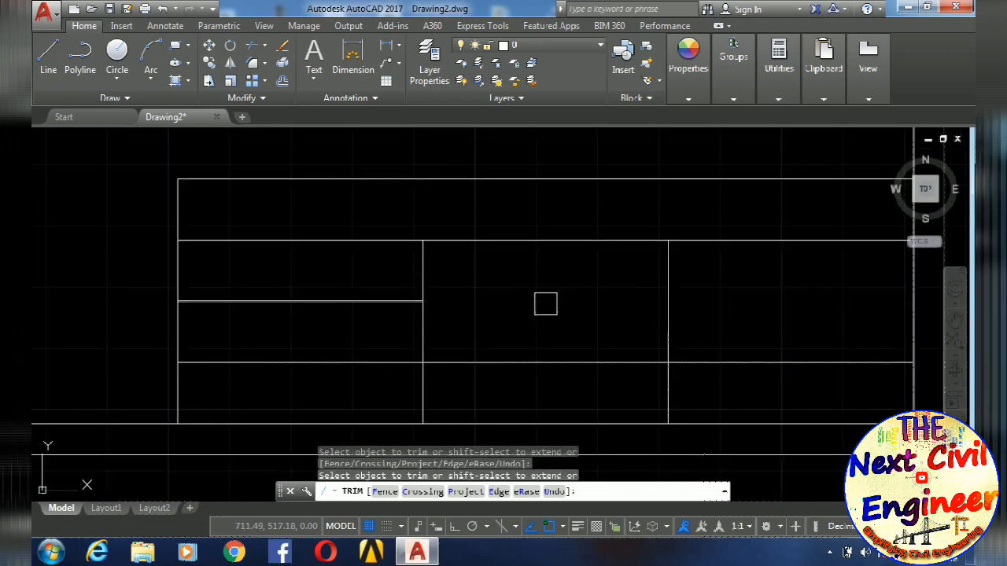
scroll(551, 299, "down", 6)
key("Escape")
key("Escape")
key("Escape")
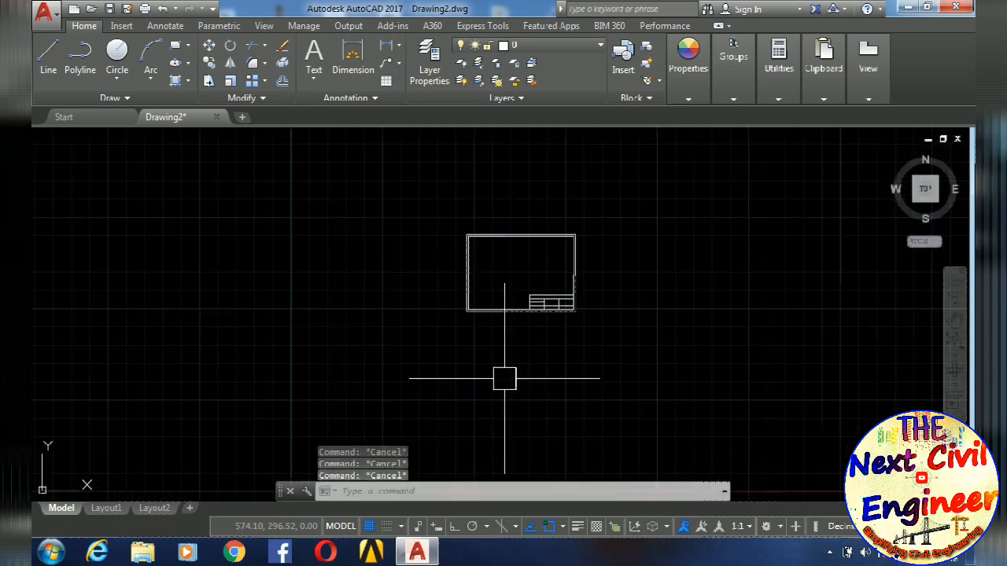
- Start a block definition named "title box" and select the whole sheet frame with its title table as its objects
scroll(508, 283, "up", 4)
middle_click_drag(587, 288, 512, 346)
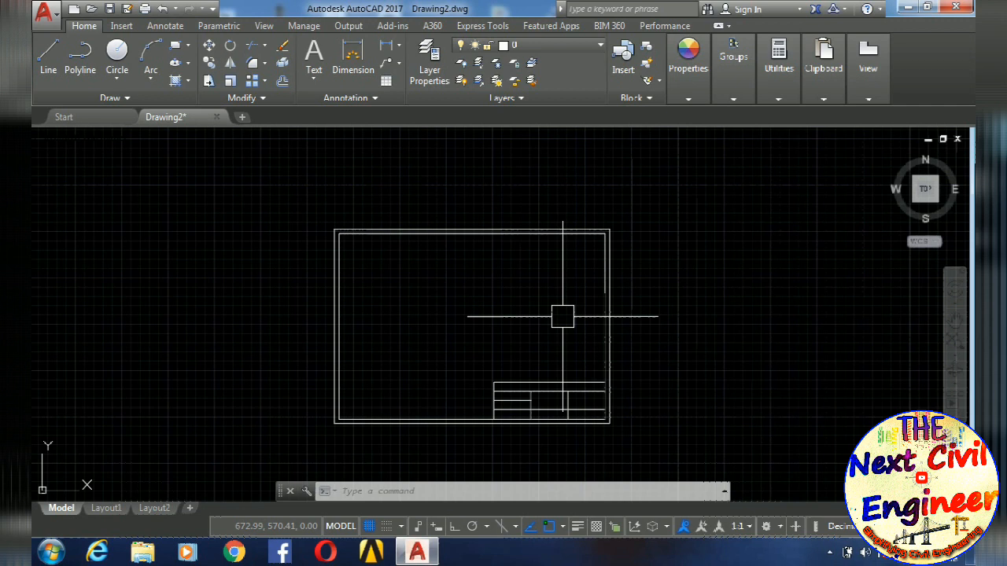
scroll(596, 432, "up", 2)
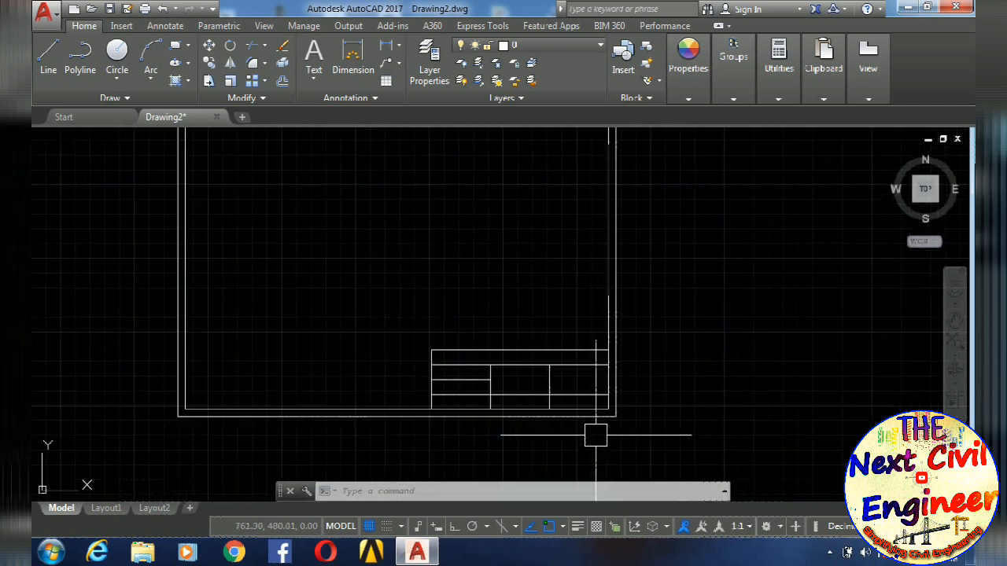
scroll(595, 432, "down", 4)
middle_click_drag(638, 425, 638, 380)
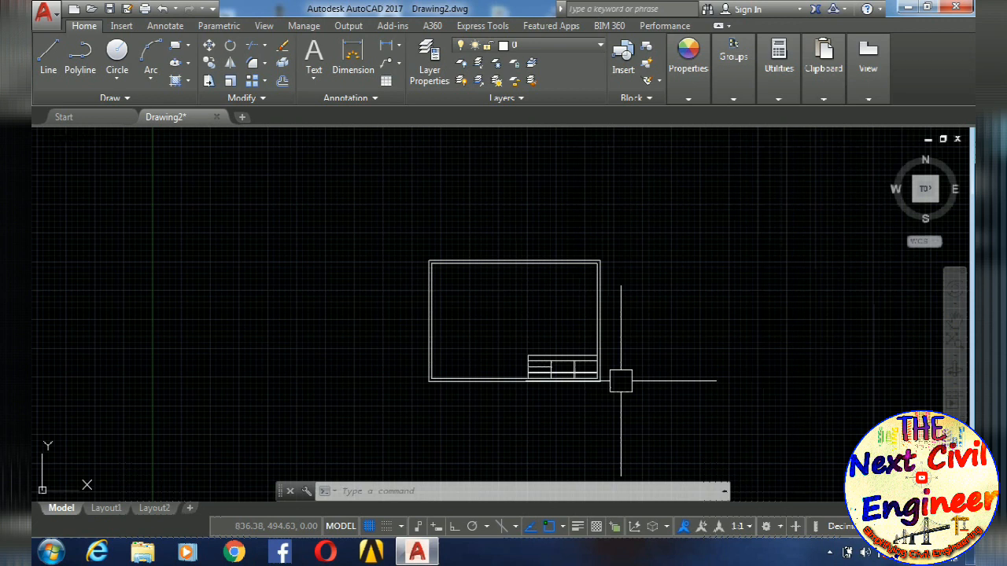
type("b")
key("Return")
type("title box")
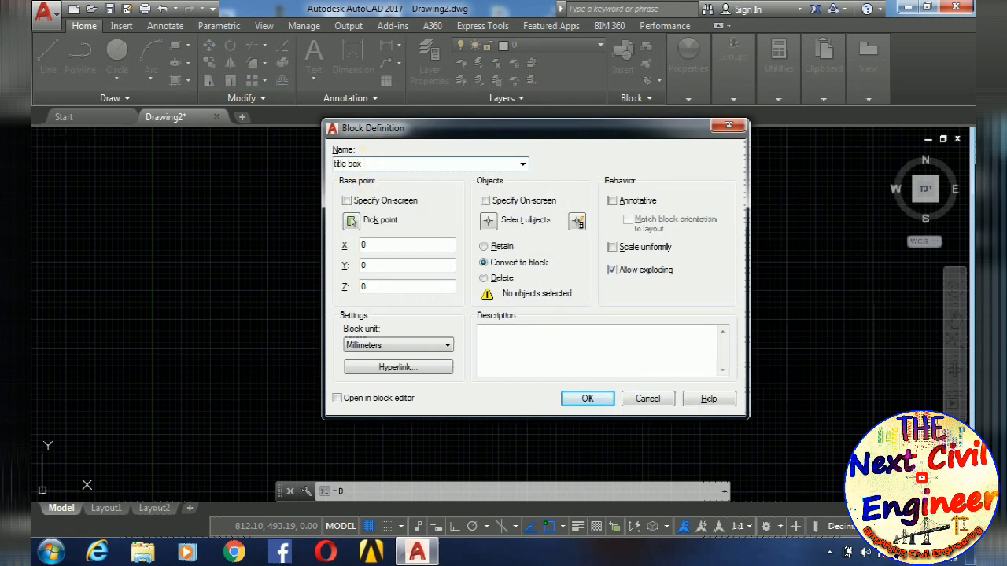
left_click(488, 220)
left_click(712, 227)
left_click(353, 413)
key("Return")
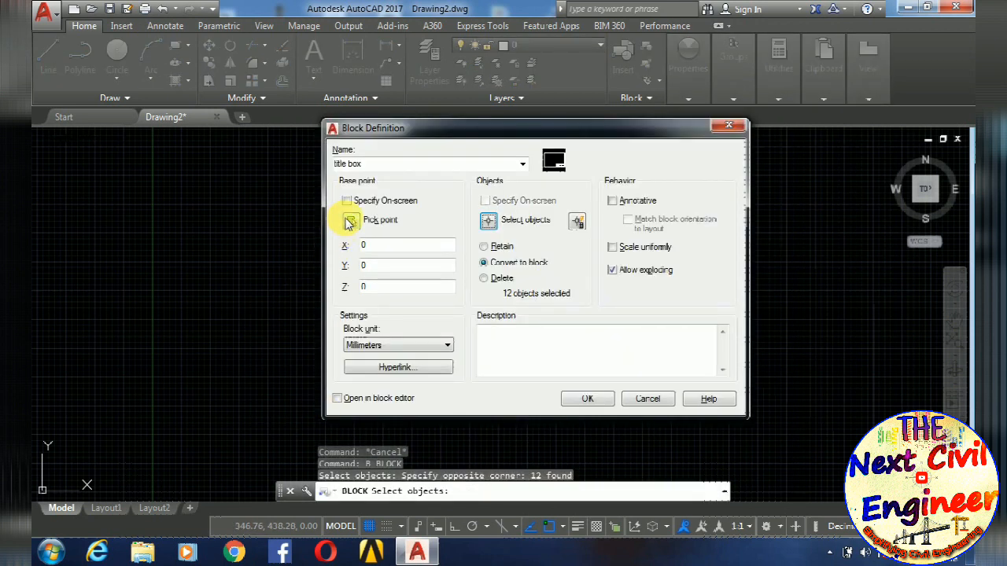
- Set the block's base point at the outer frame's lower-left corner and create the block
left_click(353, 220)
scroll(369, 409, "up", 2)
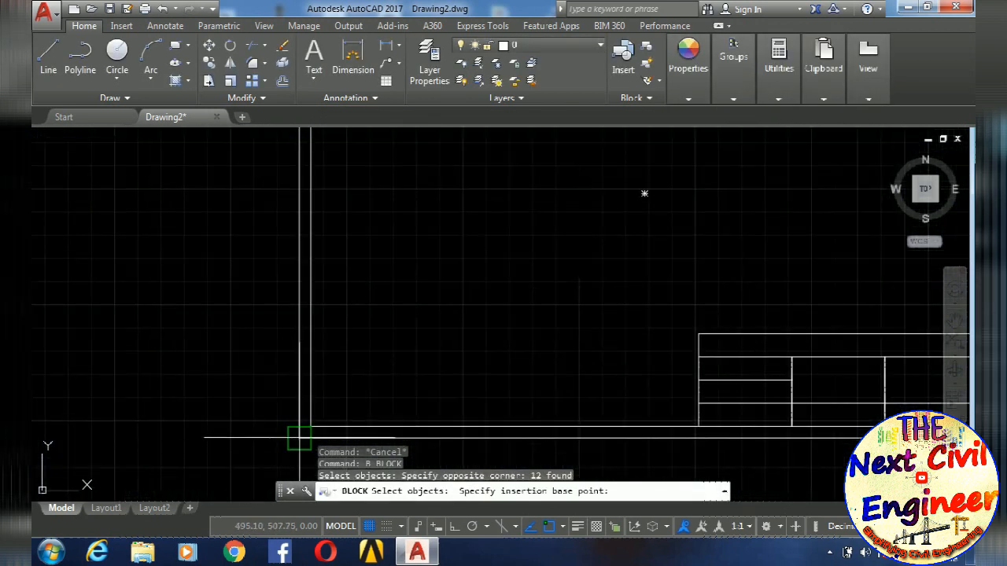
left_click(291, 433)
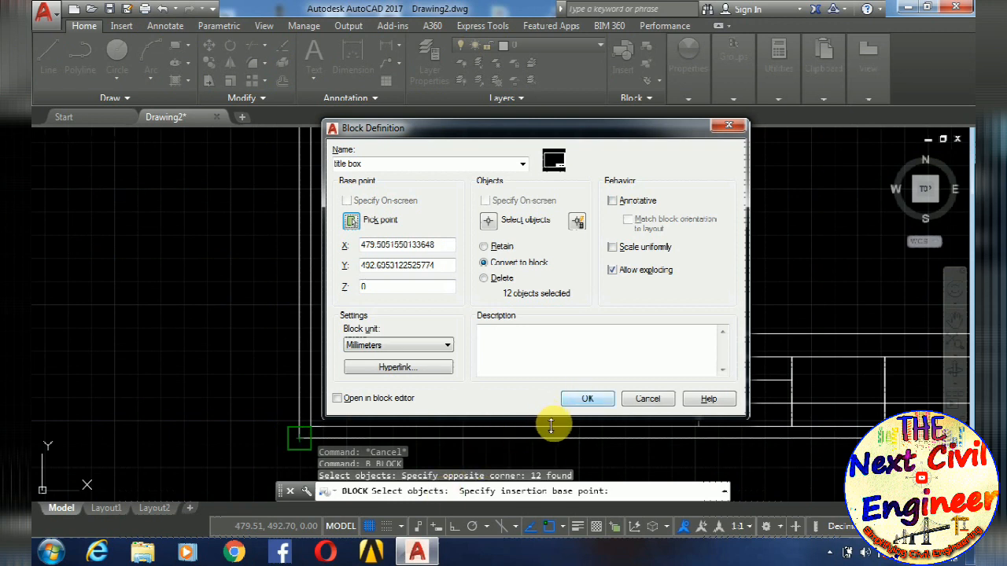
left_click(586, 400)
scroll(535, 376, "down", 3)
left_click(535, 377)
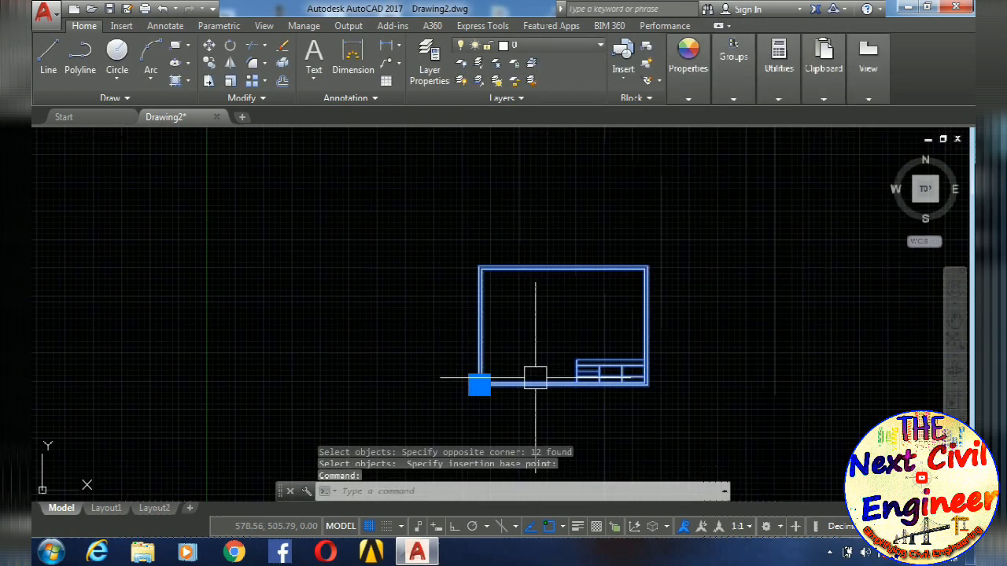
key("Escape")
key("Escape")
key("Escape")
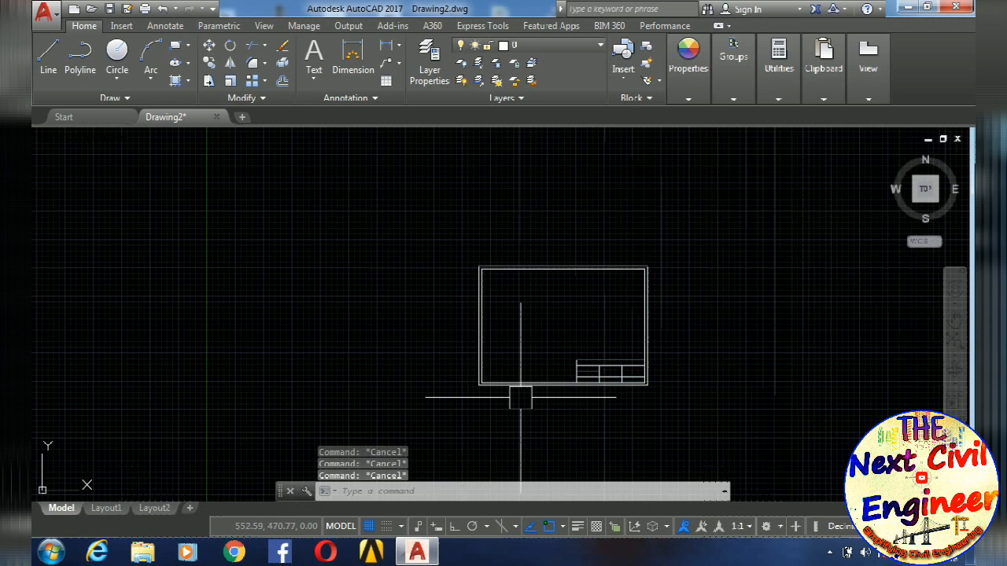
- Open the "title box" block in the Block Editor, framed on its title table
type("BE")
key("Return")
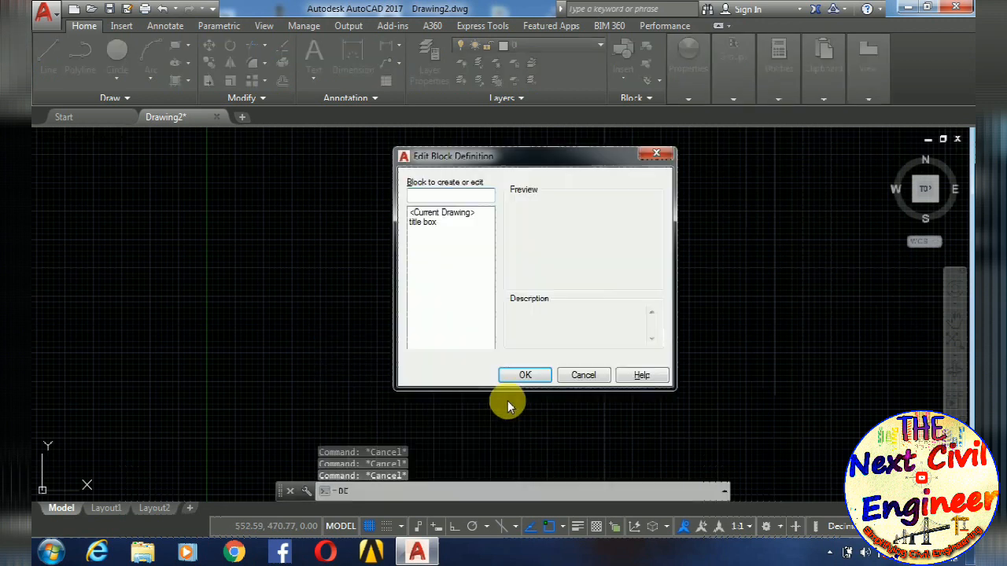
left_click(423, 223)
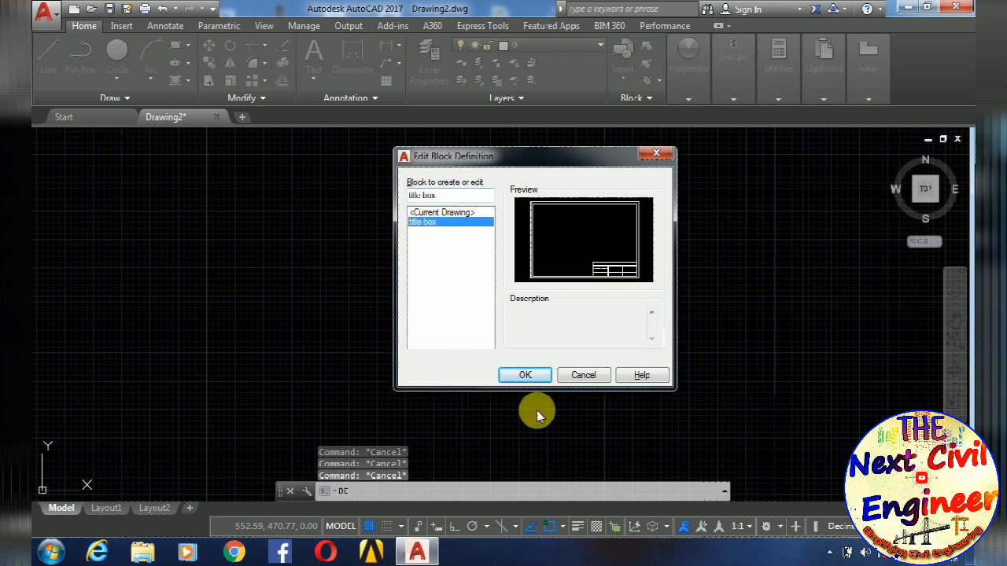
left_click(537, 375)
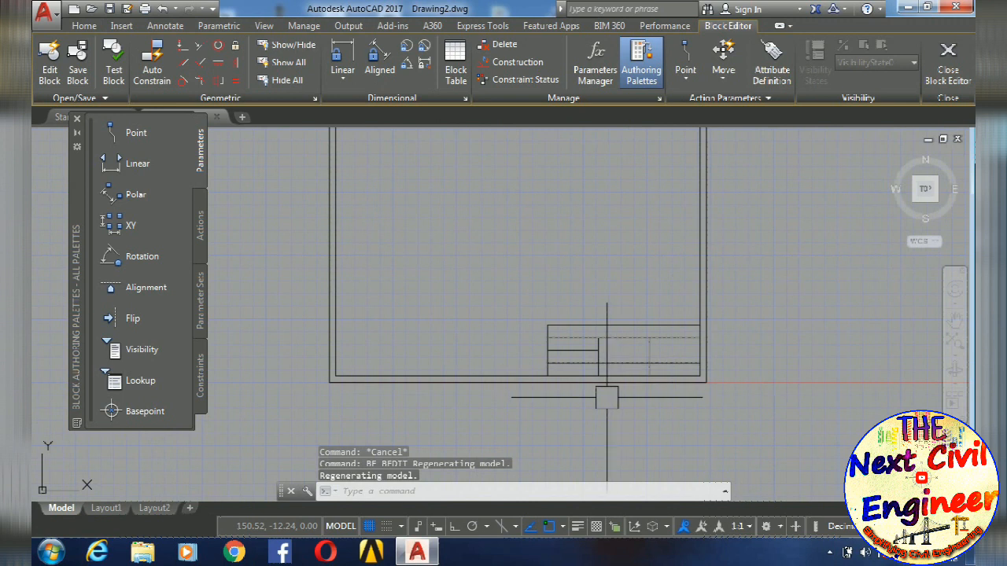
scroll(603, 370, "up", 6)
middle_click_drag(603, 370, 443, 419)
scroll(444, 370, "down", 3)
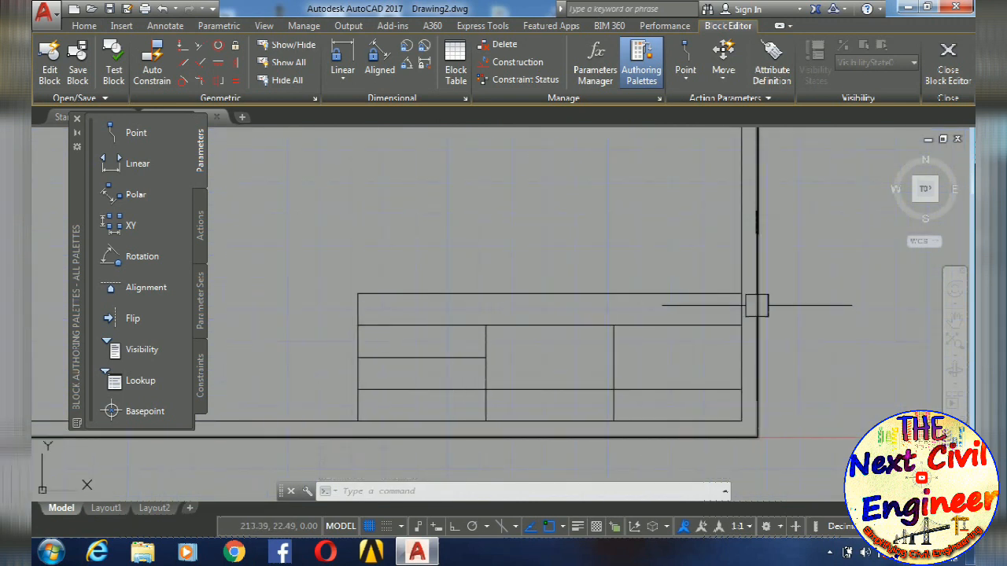
key("Escape")
key("Escape")
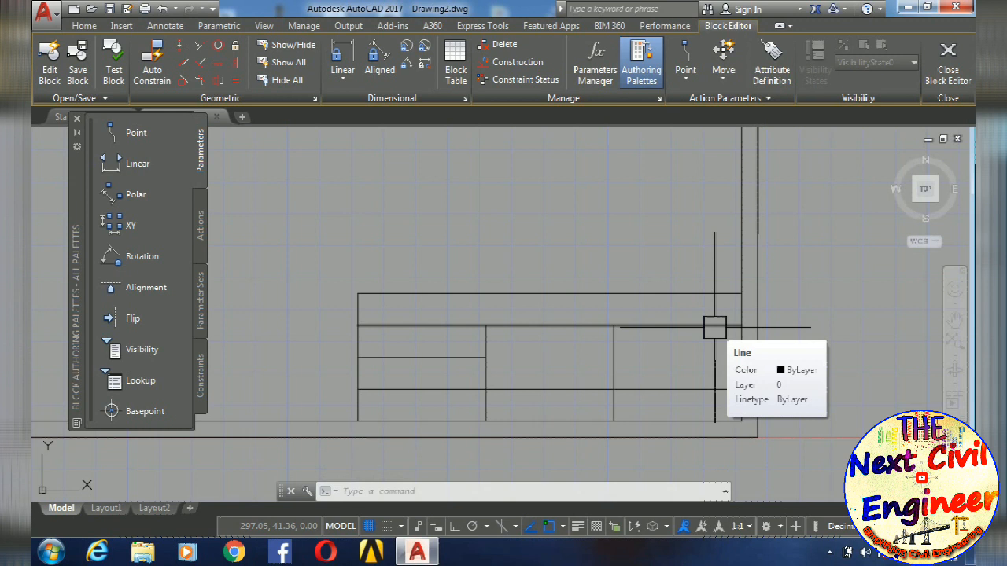
- Start a multiline text whose frame begins at the upper-left corner of the title table's top row and spans the row
scroll(714, 327, "down", 8)
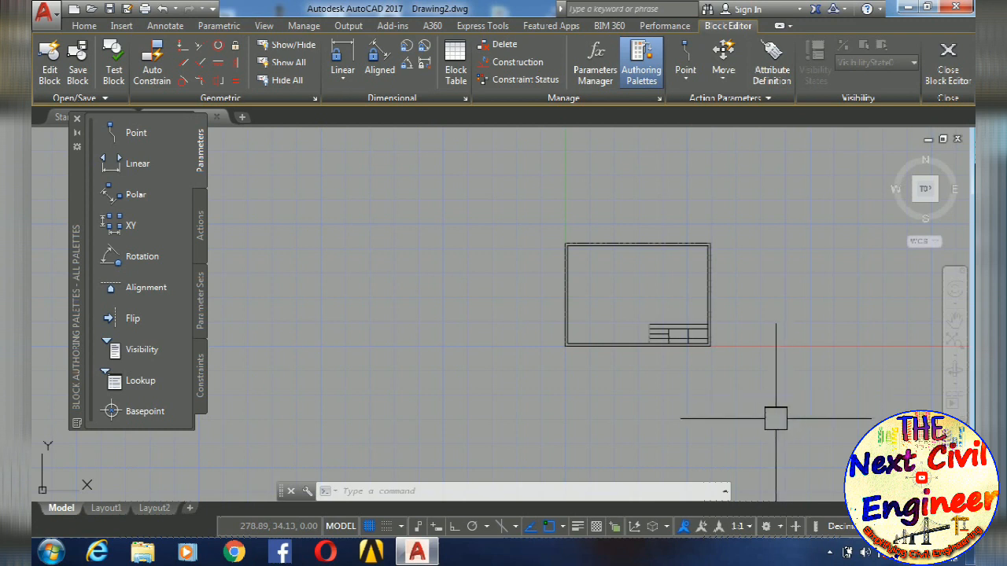
scroll(668, 389, "up", 6)
scroll(592, 330, "up", 5)
type("t")
key("Return")
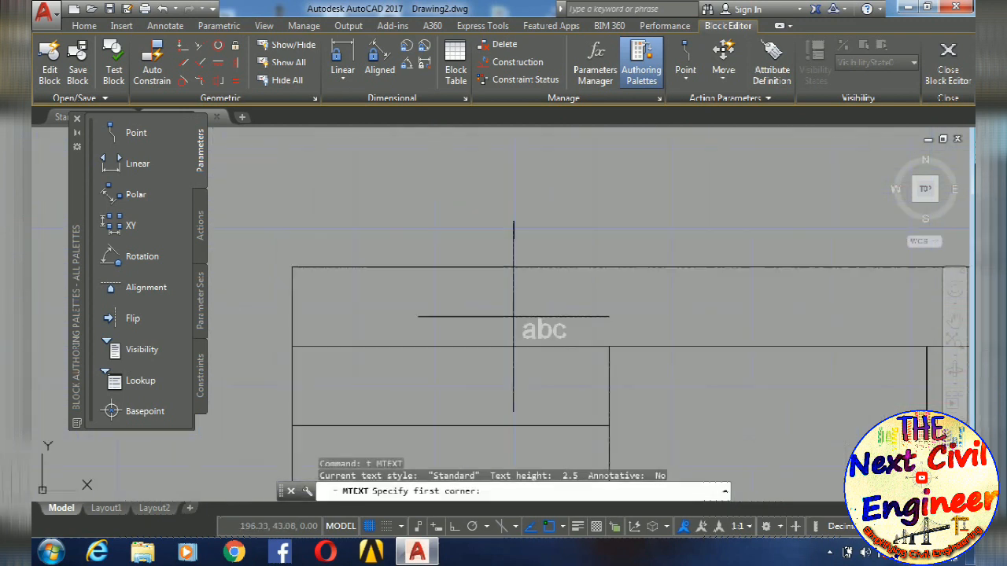
left_click(293, 269)
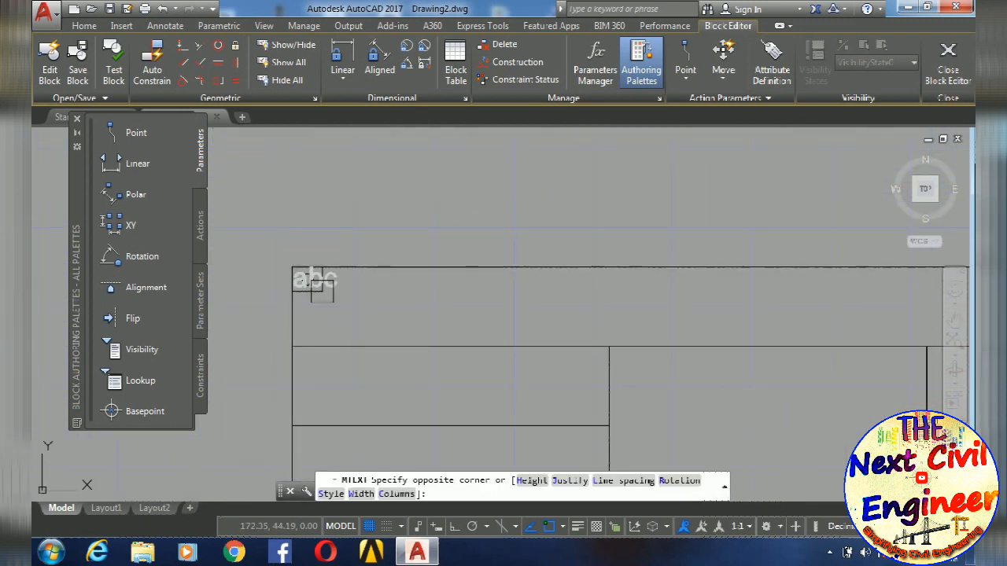
scroll(621, 347, "down", 3)
scroll(764, 341, "up", 4)
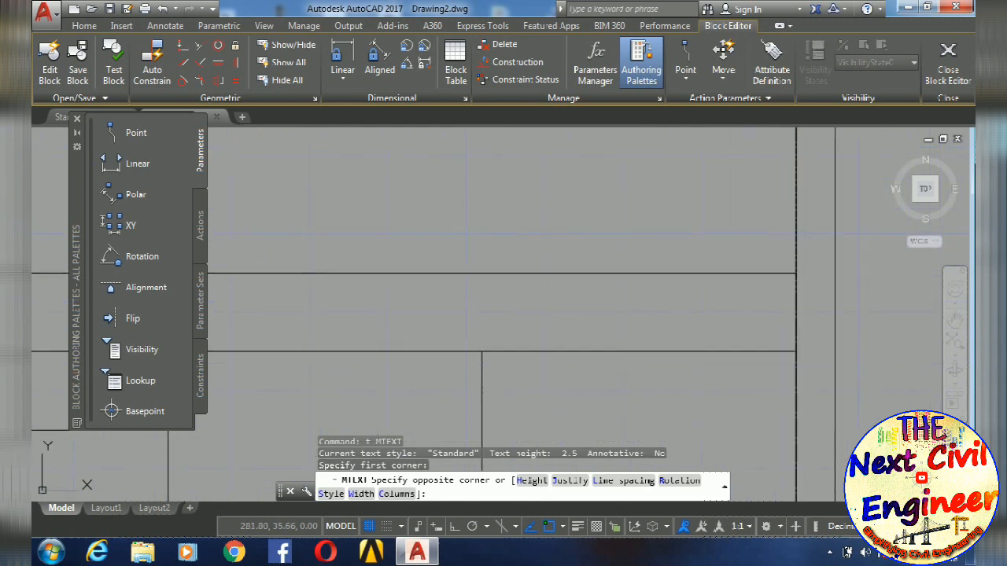
left_click(525, 325)
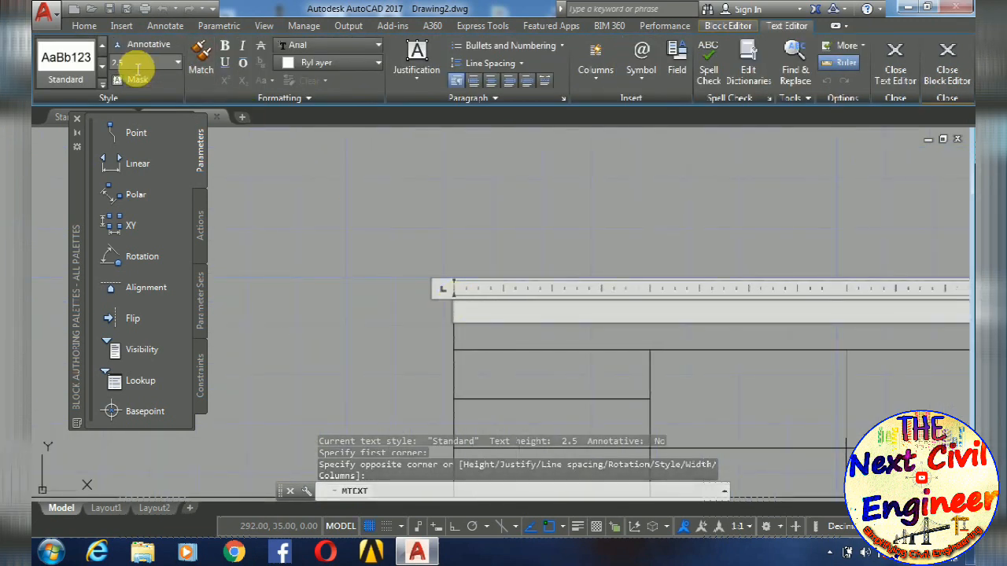
- Set the text height to 4 with centred Times New Roman, enter "ABC.PVT.LTD" and finish the text
type("4")
key("Return")
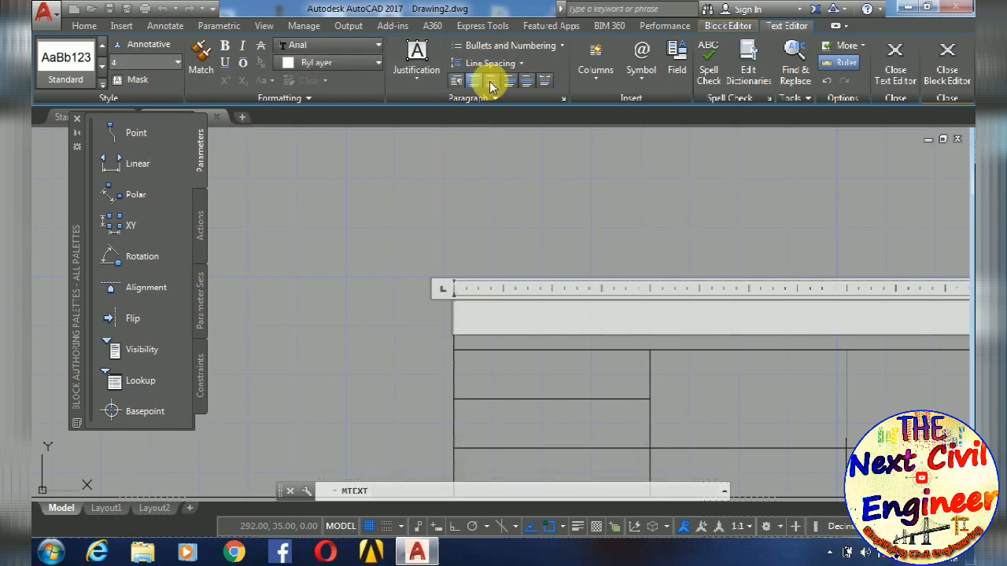
left_click(341, 47)
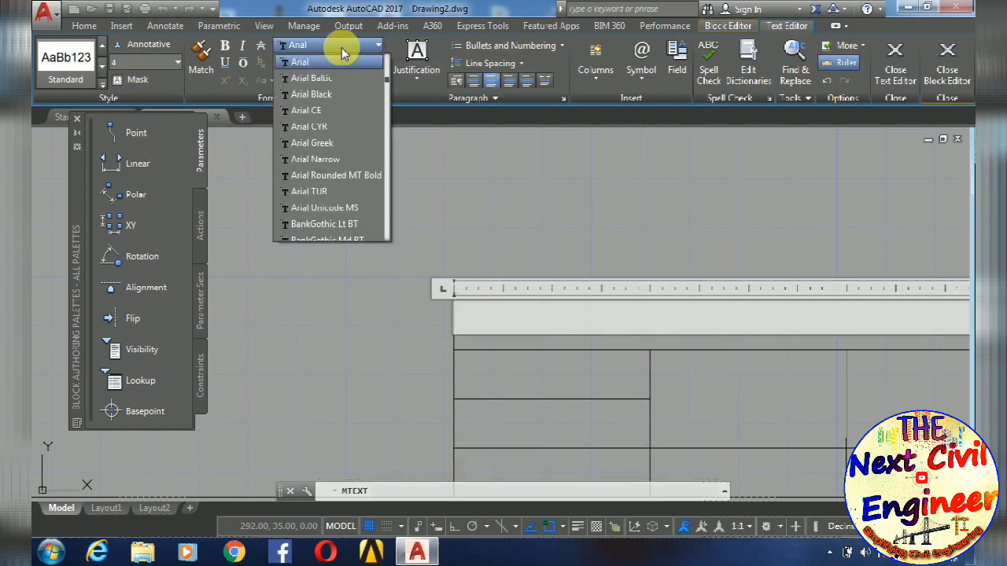
type("ti")
scroll(338, 126, "down", 1)
left_click(339, 192)
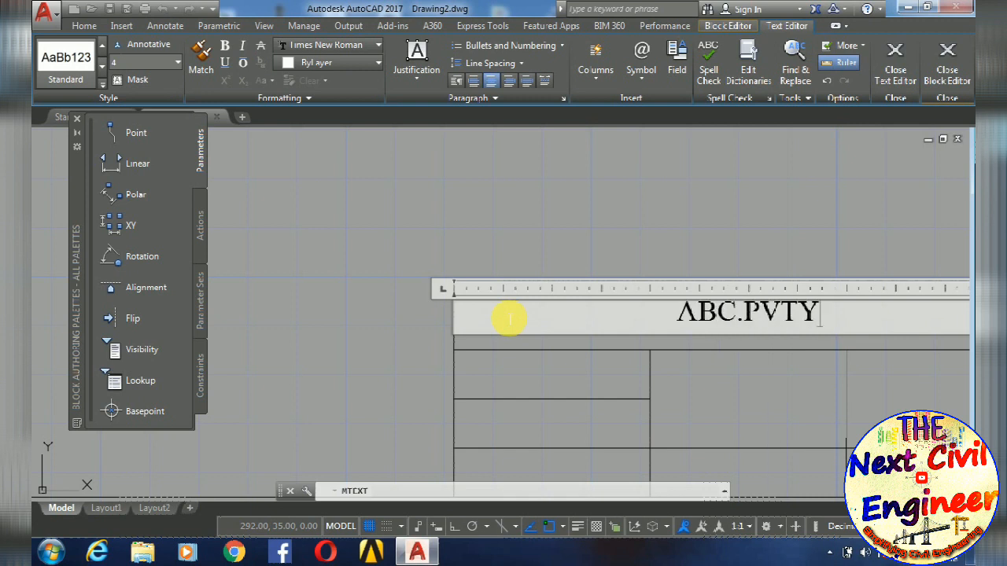
type("D")
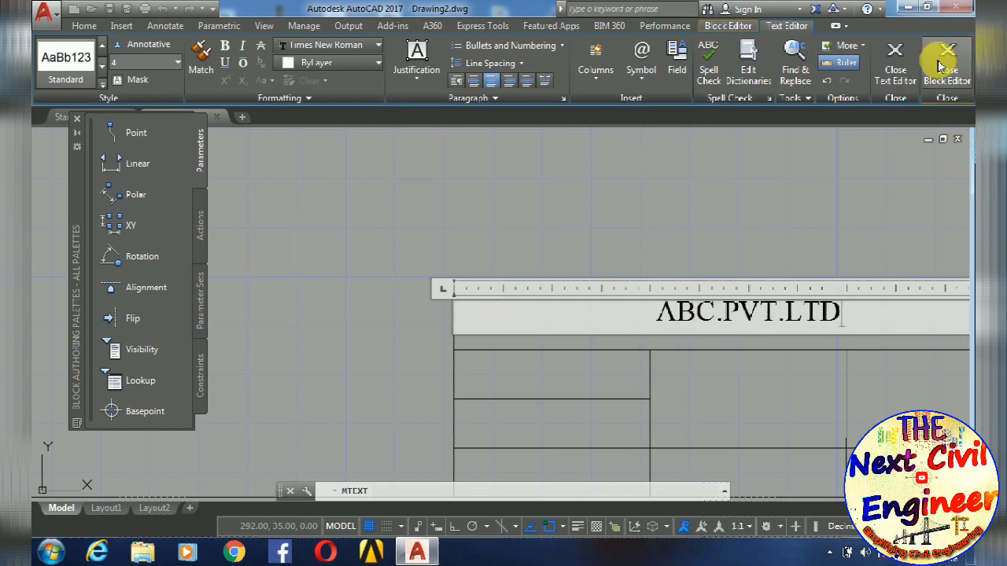
left_click(897, 65)
middle_click_drag(698, 316, 614, 259)
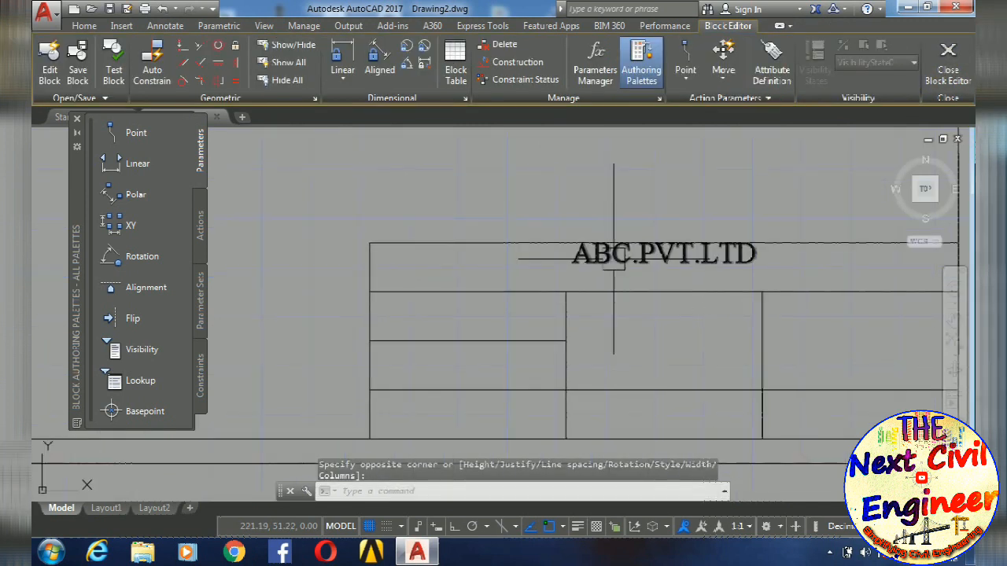
- Reopen the ABC.PVT.LTD text, try right alignment on it and return it to centre alignment
left_click(613, 259)
left_click(627, 259)
double_click(745, 259)
key("ctrl+a")
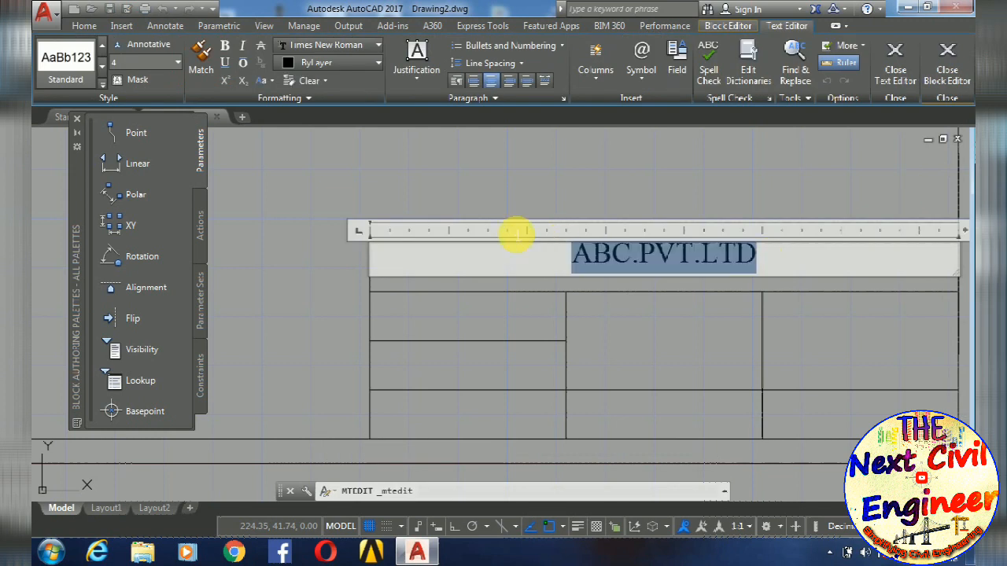
left_click(509, 84)
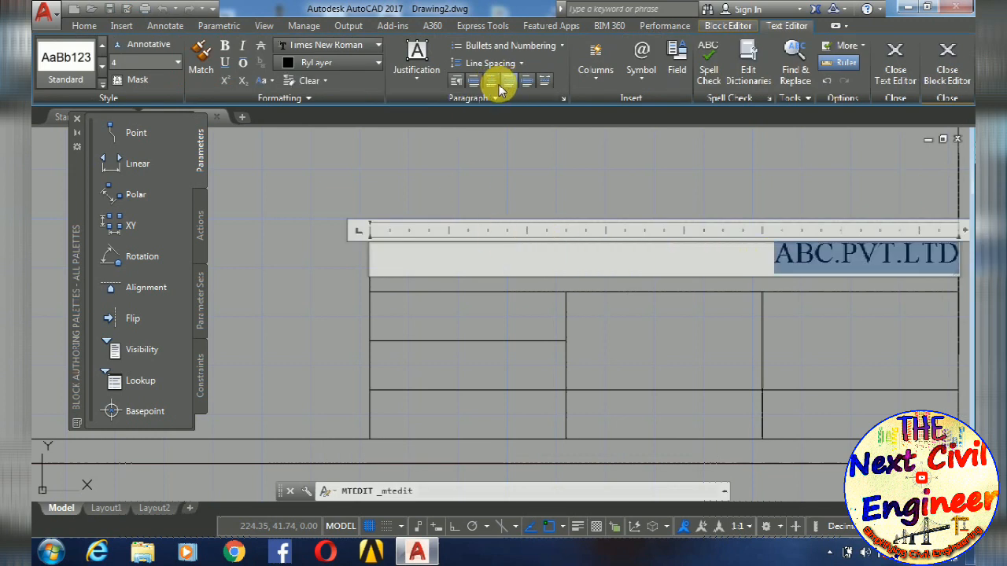
left_click(489, 85)
left_click(522, 156)
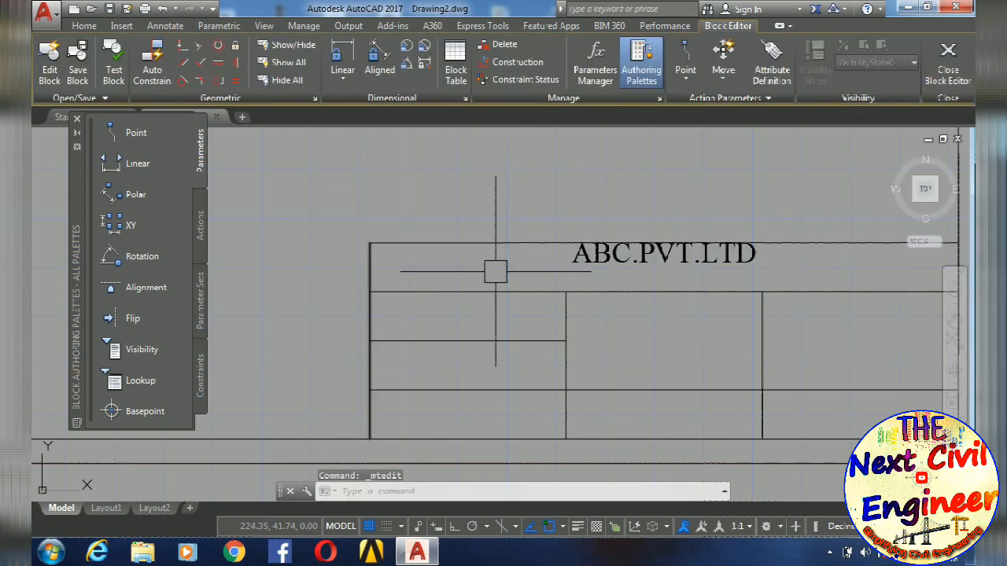
- Move the ABC.PVT.LTD text straight down to the vertical middle of the top row, with ortho on
left_click(587, 256)
scroll(395, 256, "up", 3)
left_click(332, 221)
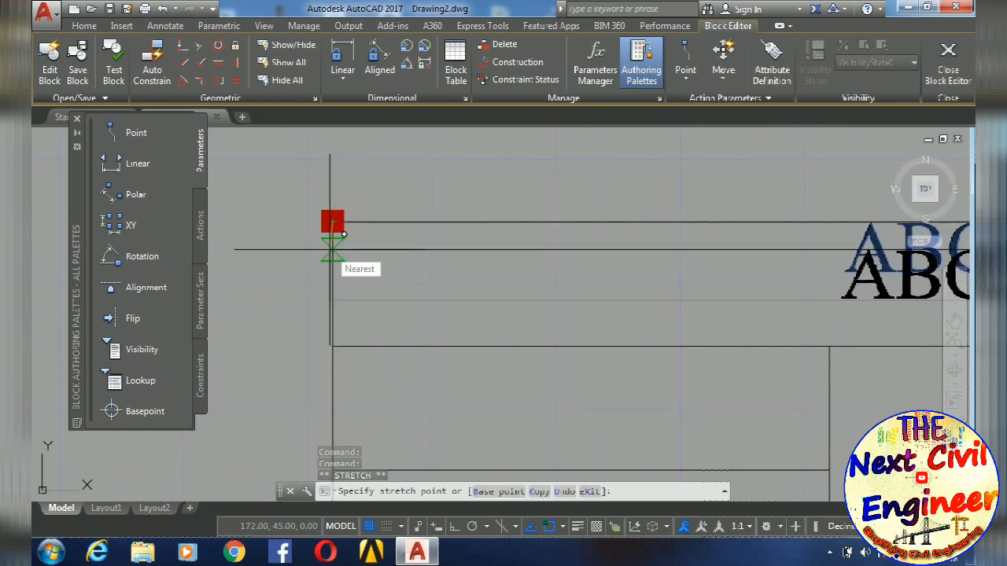
key("F8")
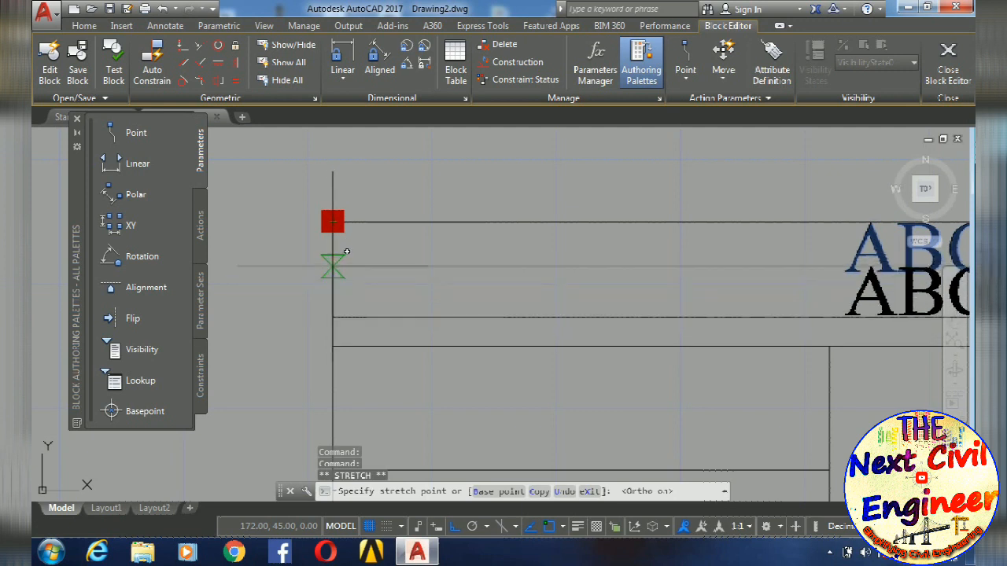
key("Escape")
scroll(515, 269, "down", 6)
key("Escape")
middle_click_drag(631, 325, 679, 311)
key("Escape")
- Start a multiline text with a small frame inside the first-column cell just below the top row
scroll(512, 281, "up", 5)
middle_click_drag(447, 251, 481, 289)
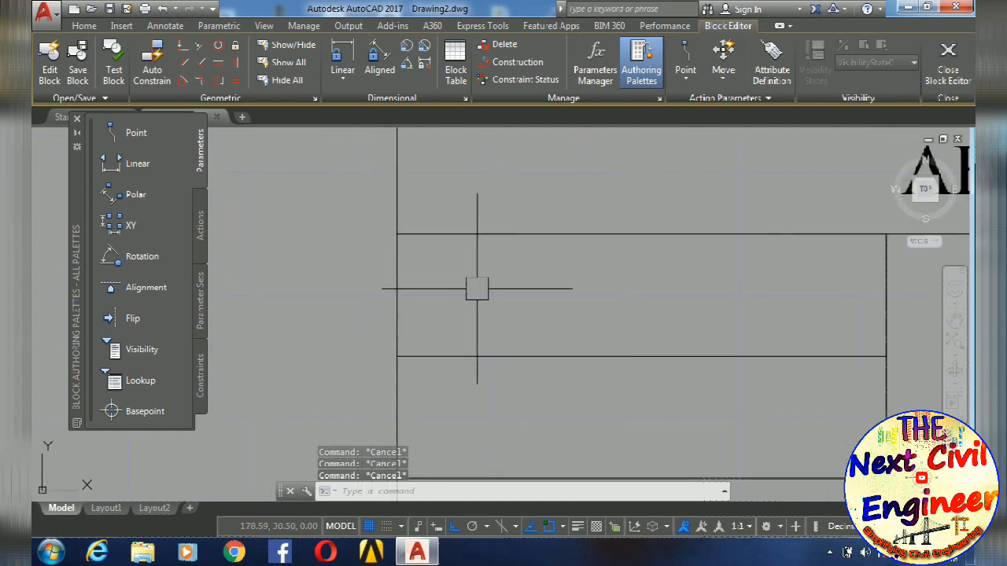
type("mt")
key("Return")
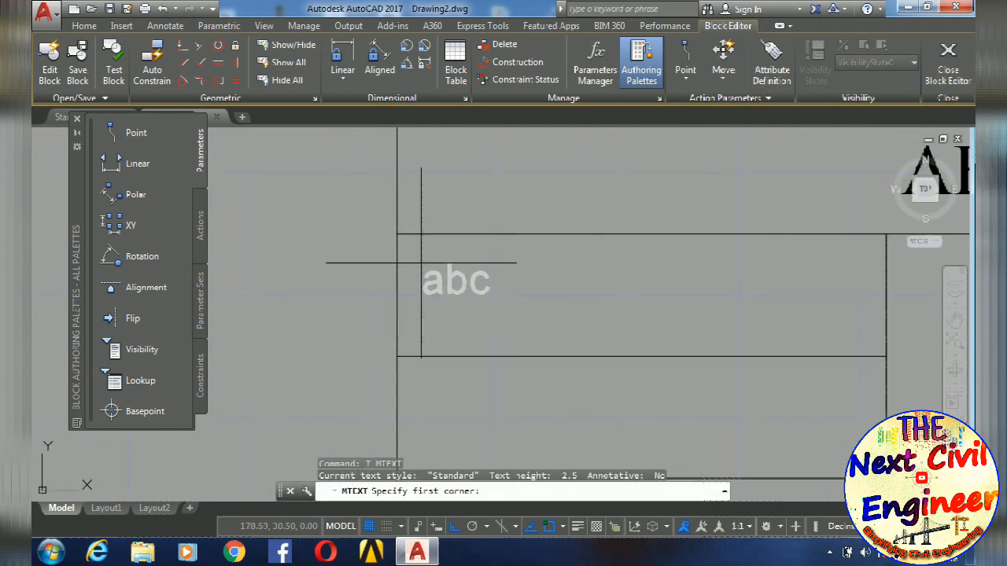
left_click(417, 265)
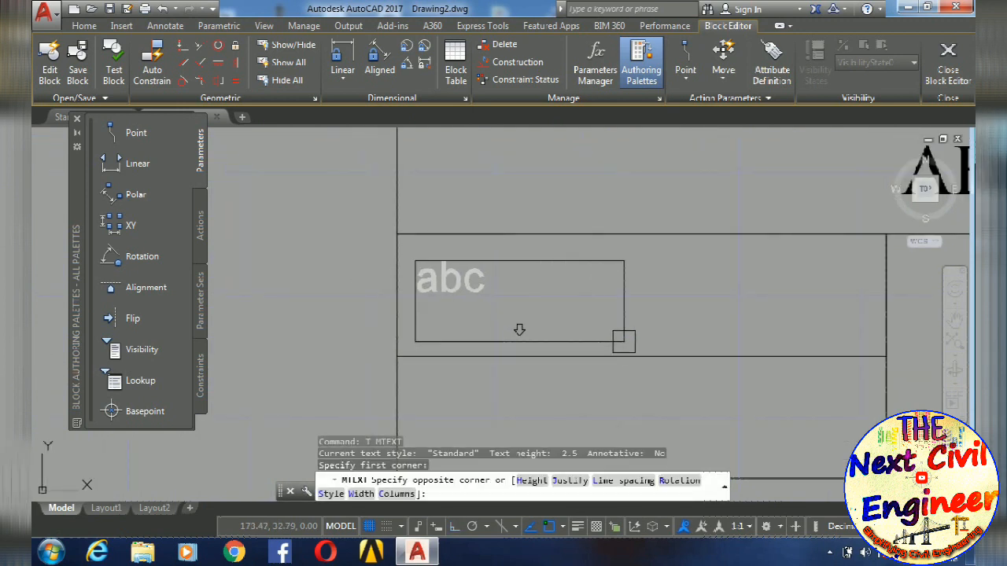
left_click(504, 349)
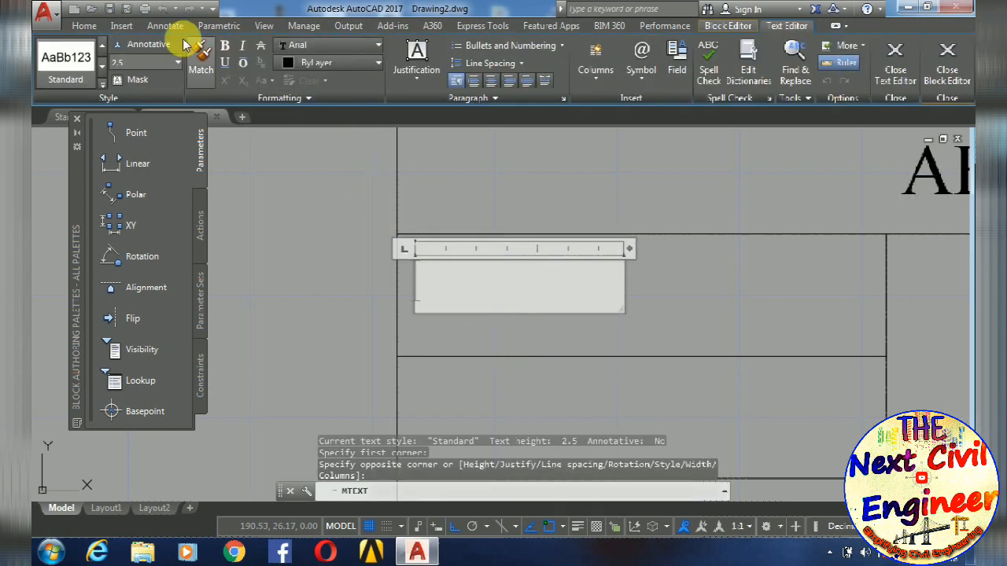
- Set the text height to 3 and the font to Times New Roman, enter "Date:-" and finish the text
left_click(148, 66)
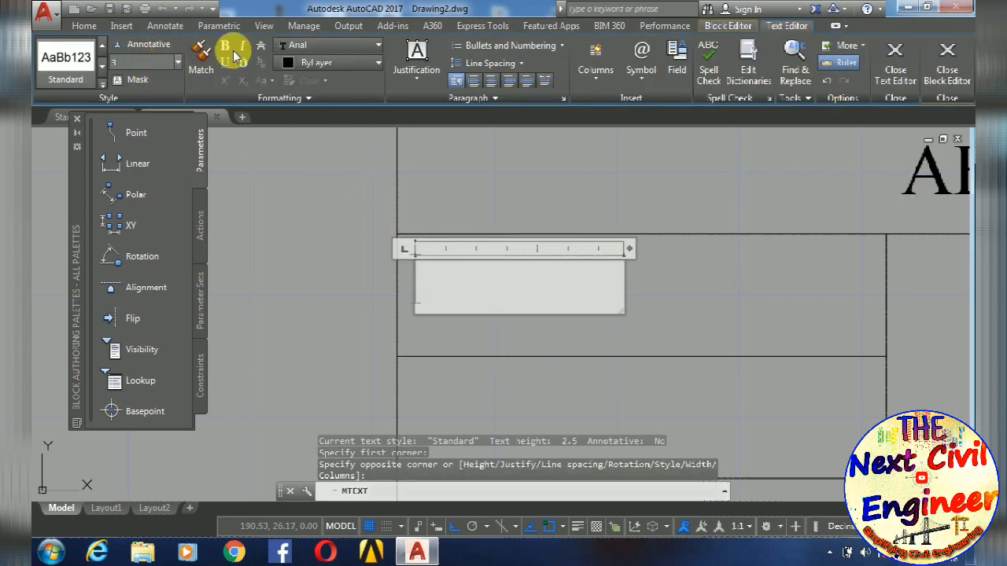
left_click(327, 48)
type("ti")
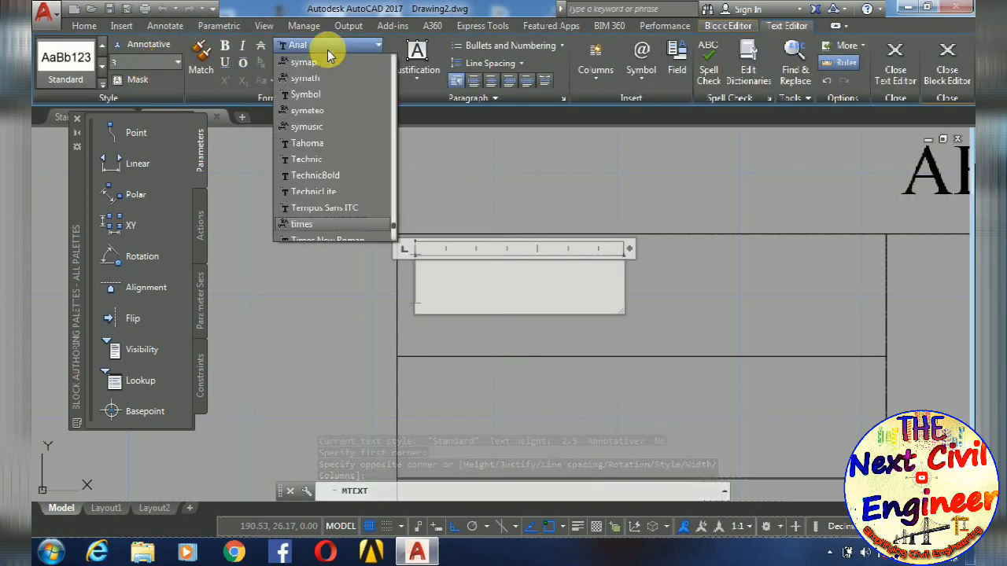
scroll(333, 186, "down", 2)
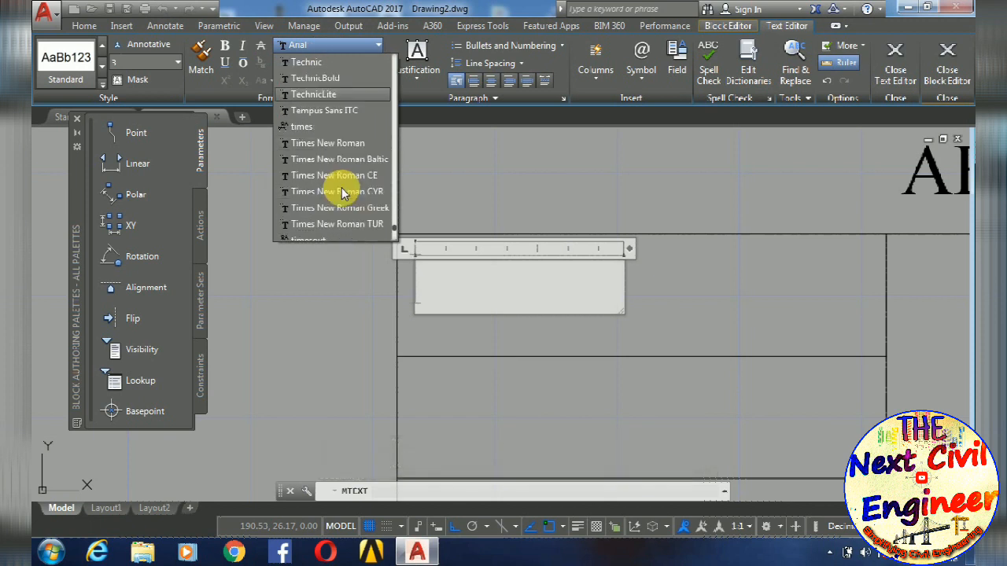
left_click(337, 142)
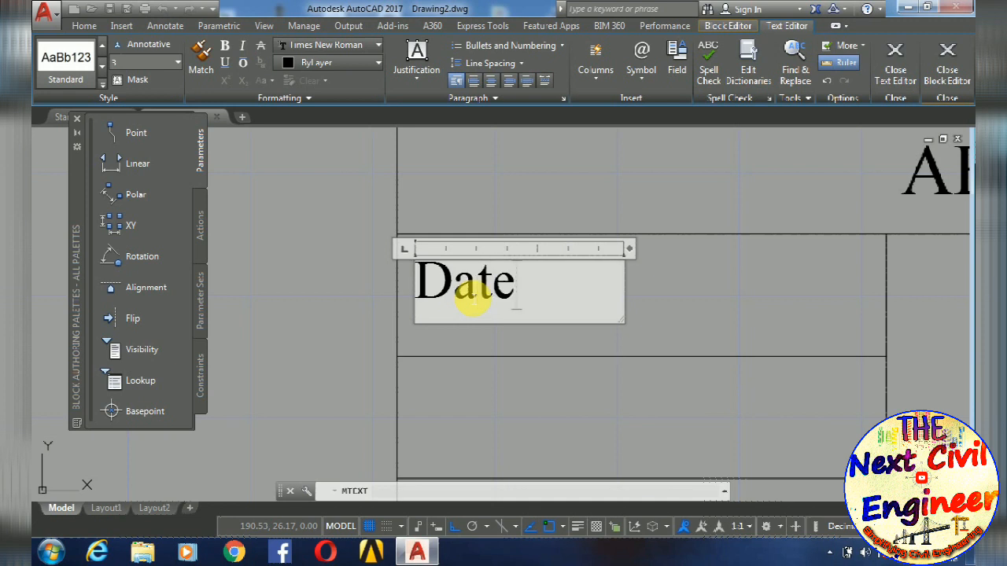
left_click(388, 346)
- Move the Date:- text down by its insertion grip toward the vertical middle of its cell
middle_click_drag(388, 345, 429, 324)
left_click(506, 277)
left_click(458, 241)
scroll(456, 258, "up", 4)
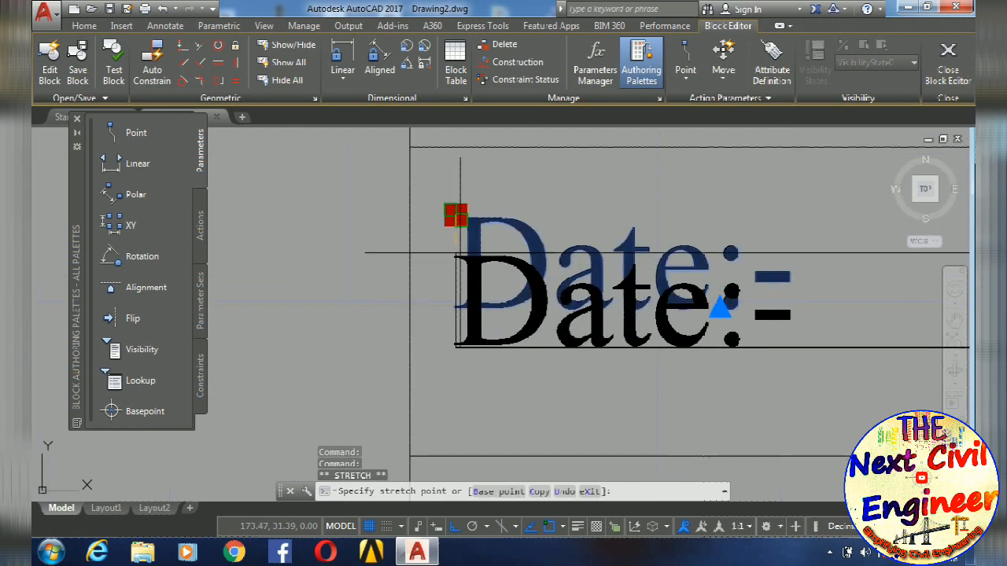
scroll(457, 242, "up", 6)
scroll(431, 189, "down", 5)
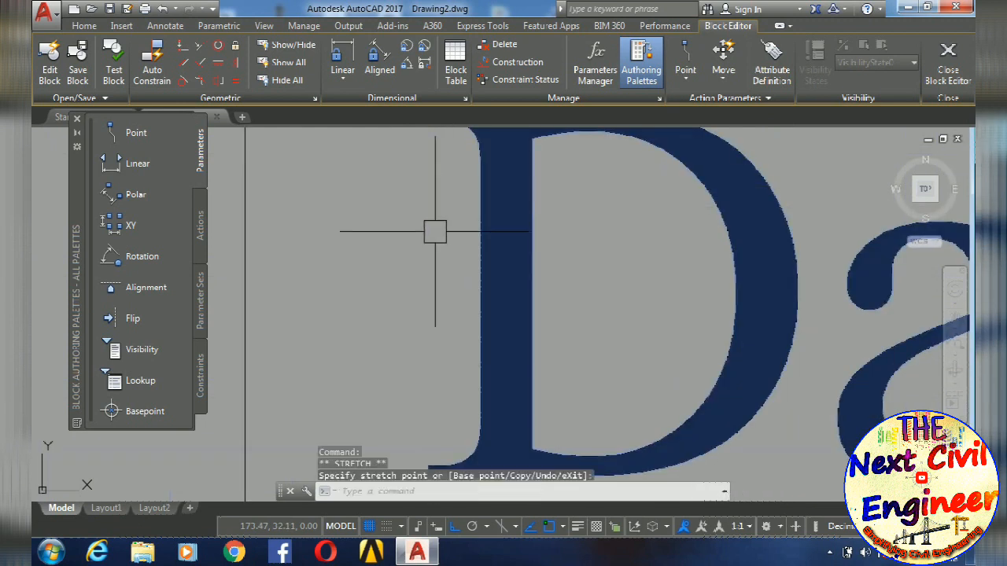
scroll(429, 177, "up", 5)
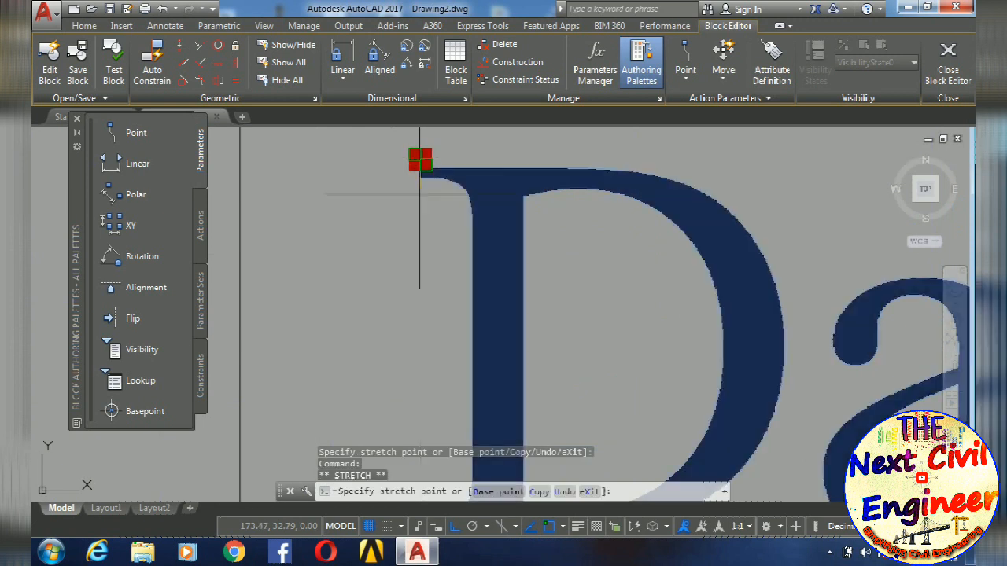
scroll(418, 227, "up", 5)
key("Escape")
key("Escape")
scroll(461, 247, "down", 5)
scroll(513, 265, "up", 6)
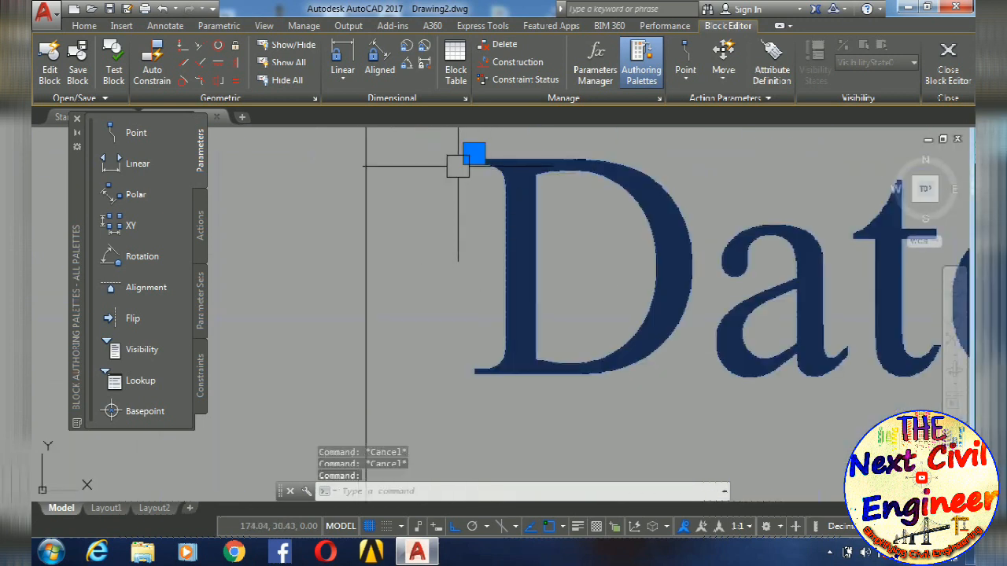
left_click(474, 152)
scroll(472, 154, "down", 1)
scroll(472, 157, "up", 5)
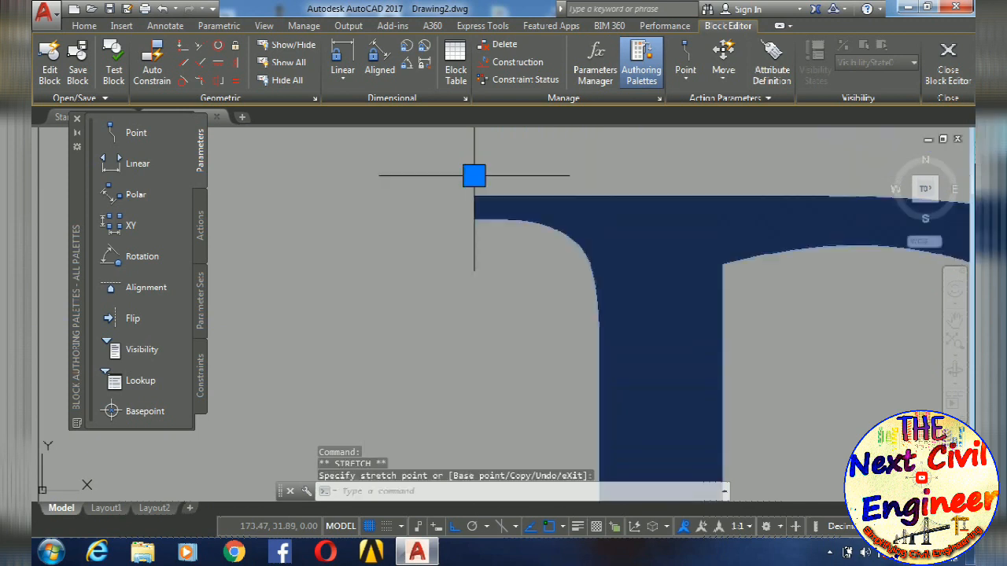
key("Escape")
scroll(504, 220, "down", 6)
key("Escape")
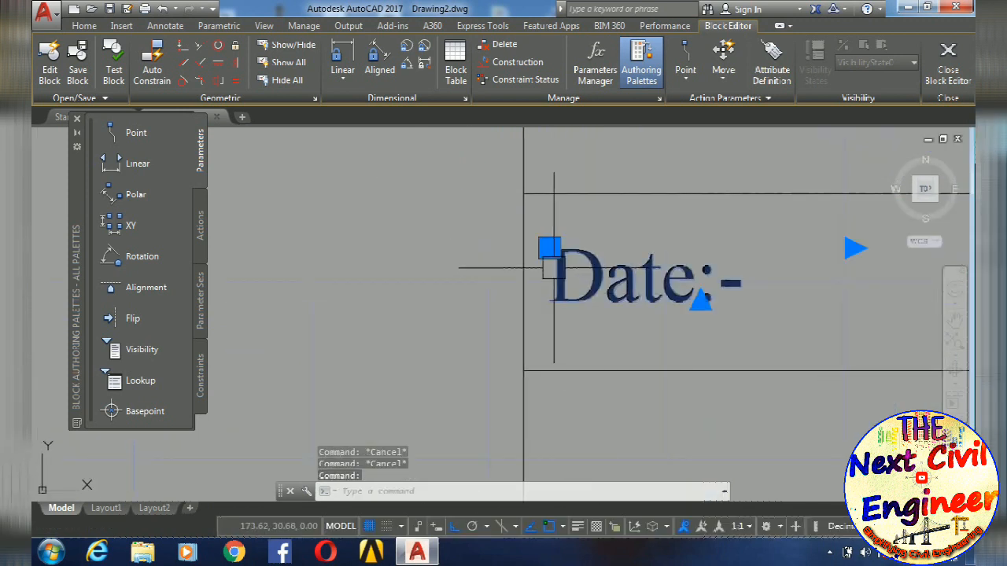
- Fine-tune the Date:- text's vertical position so that it sits centred in its cell, and deselect it
scroll(543, 248, "up", 5)
middle_click_drag(583, 288, 528, 197)
left_click(528, 197)
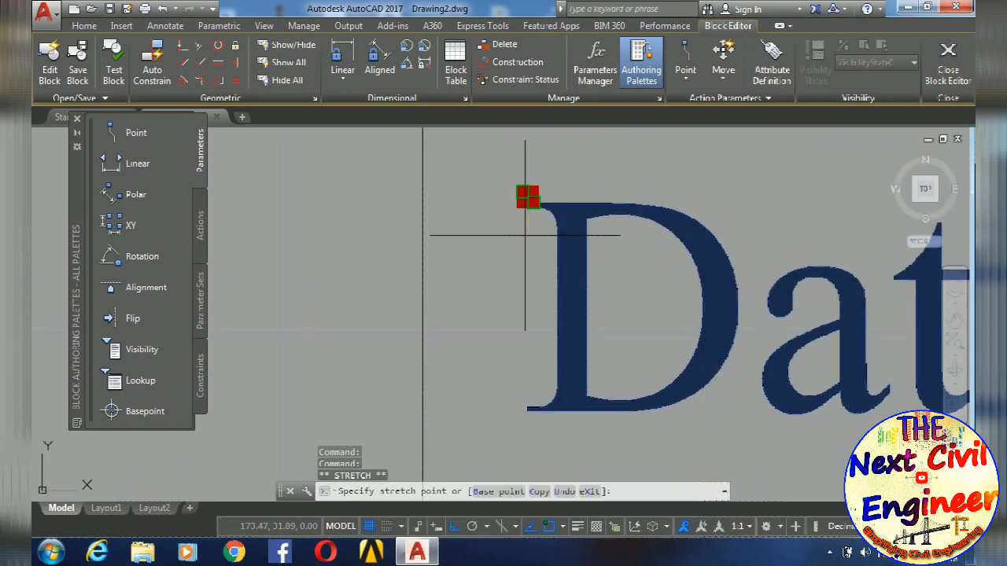
scroll(526, 234, "up", 1)
scroll(522, 246, "up", 4)
left_click(520, 246)
key("Escape")
scroll(520, 246, "down", 6)
key("Escape")
key("Escape")
scroll(578, 270, "down", 4)
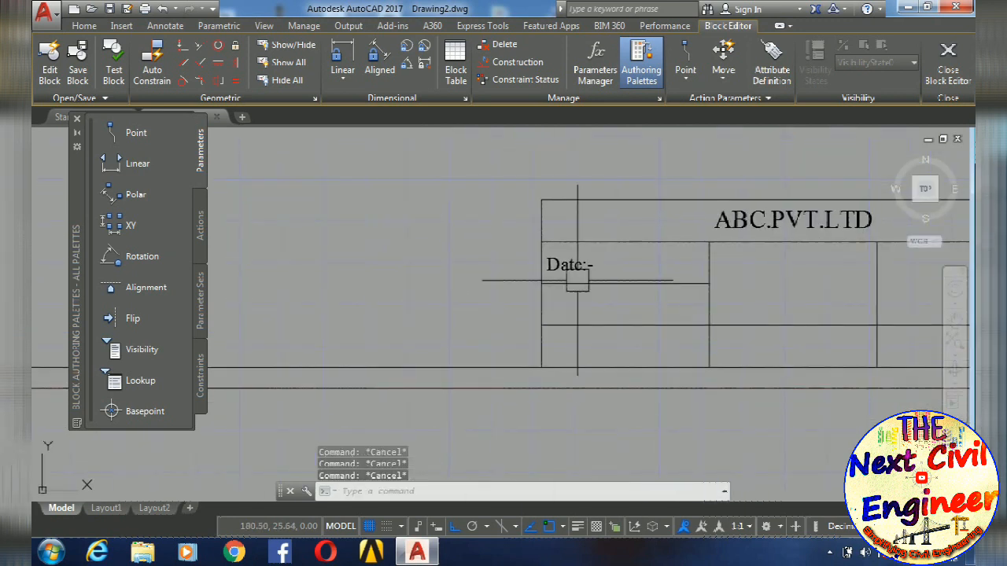
- Copy the Date:- text from its cell's upper corner into the two cells below it in the first column
type("co")
key("Return")
scroll(570, 270, "up", 4)
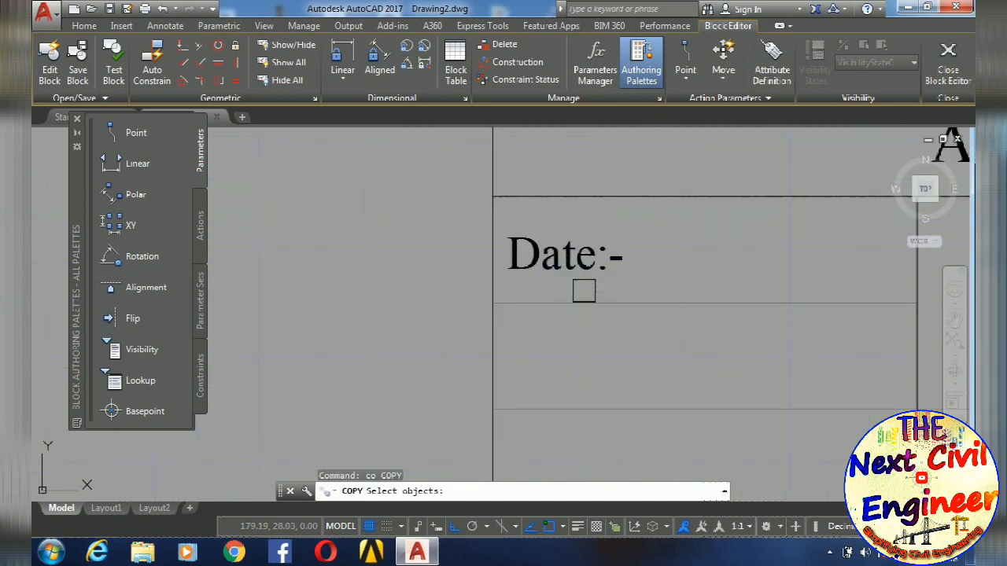
scroll(583, 269, "down", 4)
middle_click_drag(726, 300, 660, 284)
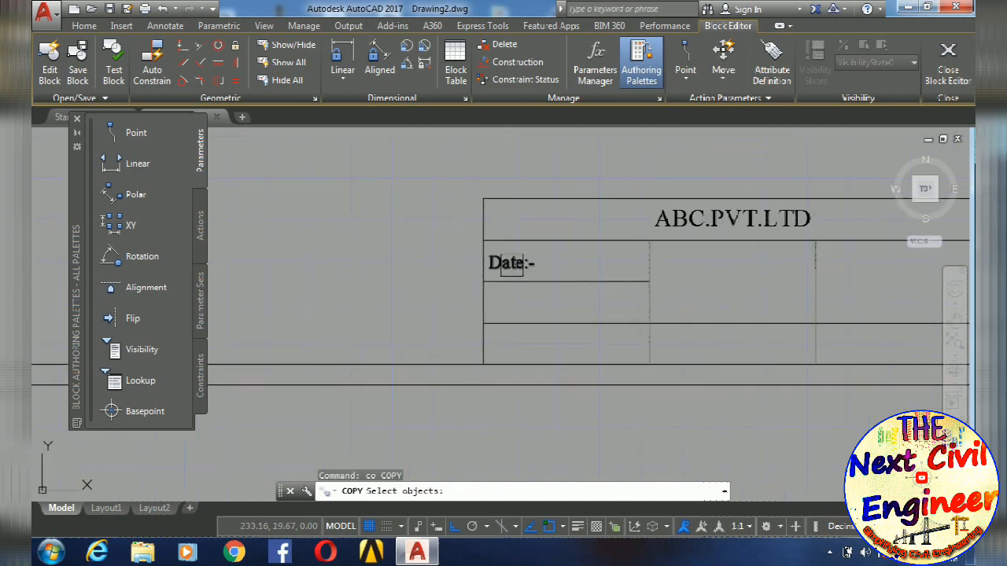
left_click(512, 263)
key("Return")
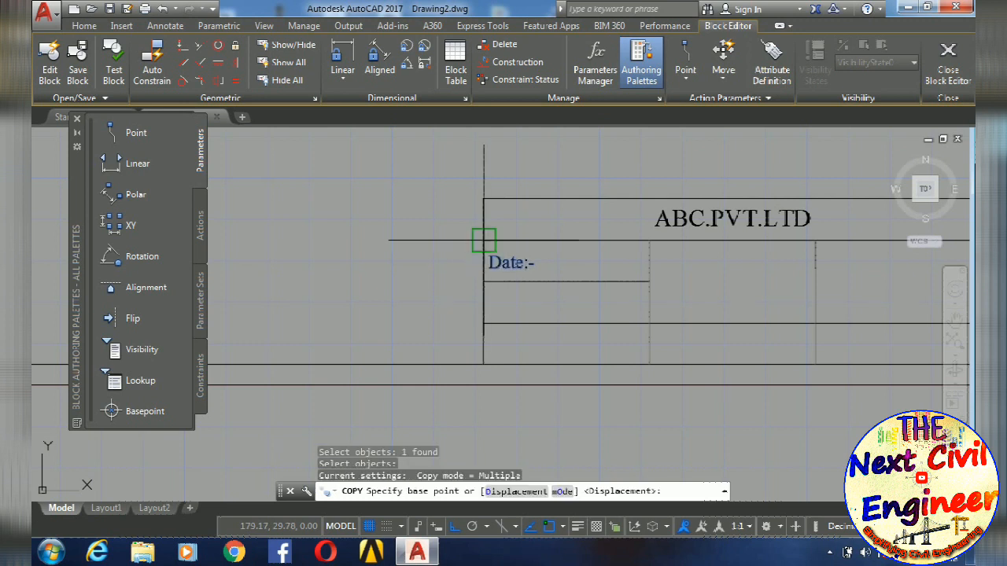
left_click(484, 240)
left_click(484, 280)
left_click(484, 323)
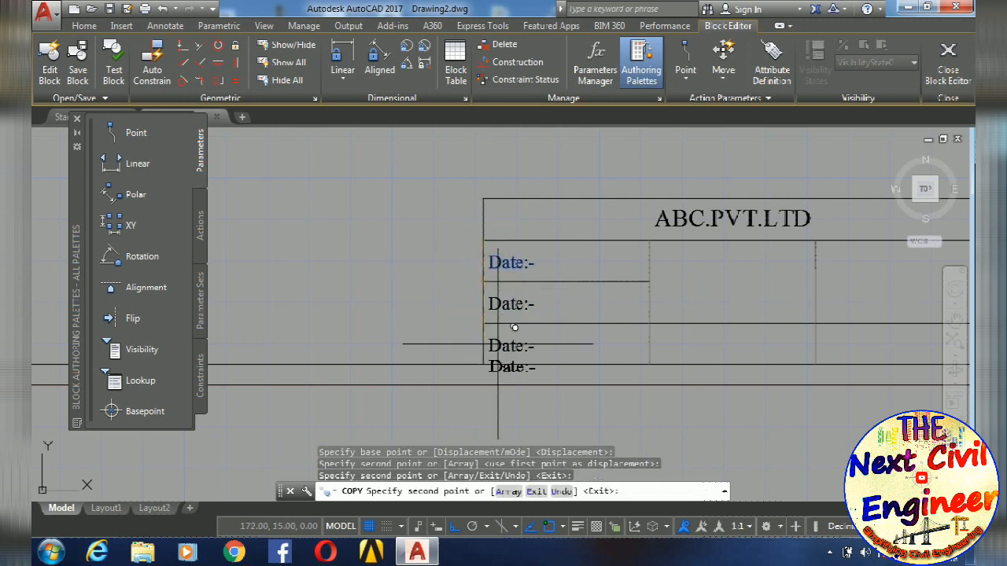
- Place further copies of Date:- in the upper and lower cells of the second and third columns, and end the copying
left_click(649, 240)
left_click(649, 323)
scroll(694, 315, "up", 2)
scroll(520, 320, "down", 2)
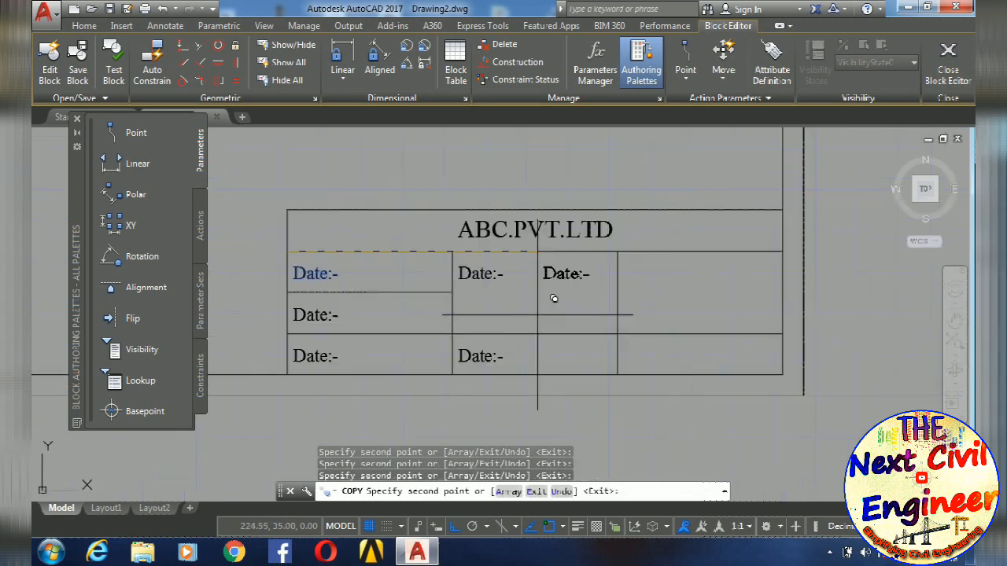
left_click(618, 253)
left_click(618, 333)
key("Escape")
middle_click_drag(548, 348, 766, 348)
key("Escape")
- Change the Date:- copy in the first column's middle cell to "Draw by:-"
scroll(612, 331, "up", 4)
middle_click_drag(474, 313, 596, 299)
scroll(595, 299, "up", 4)
scroll(595, 299, "down", 4)
left_click(606, 313)
double_click(603, 310)
left_click_drag(614, 315, 573, 319)
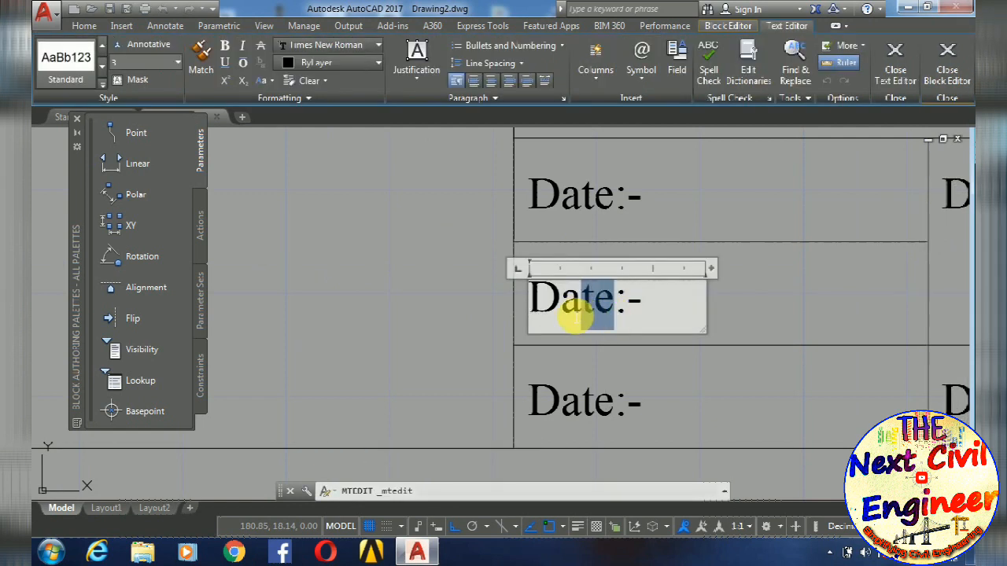
type("raw by")
key("ctrl+Return")
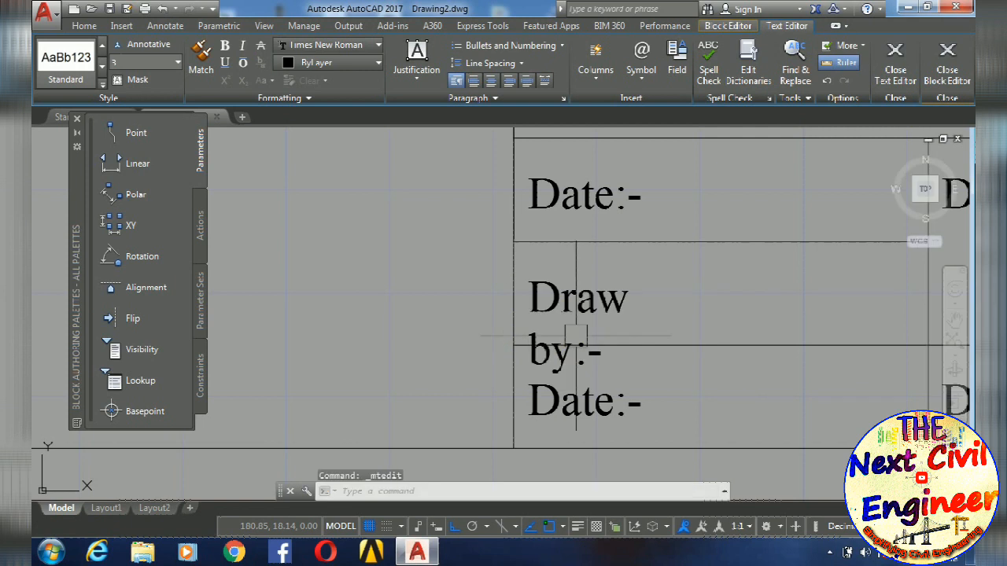
- Move the Draw by:- text straight up by its insertion grip so both lines fit inside the cell
left_click(529, 280)
scroll(523, 287, "up", 5)
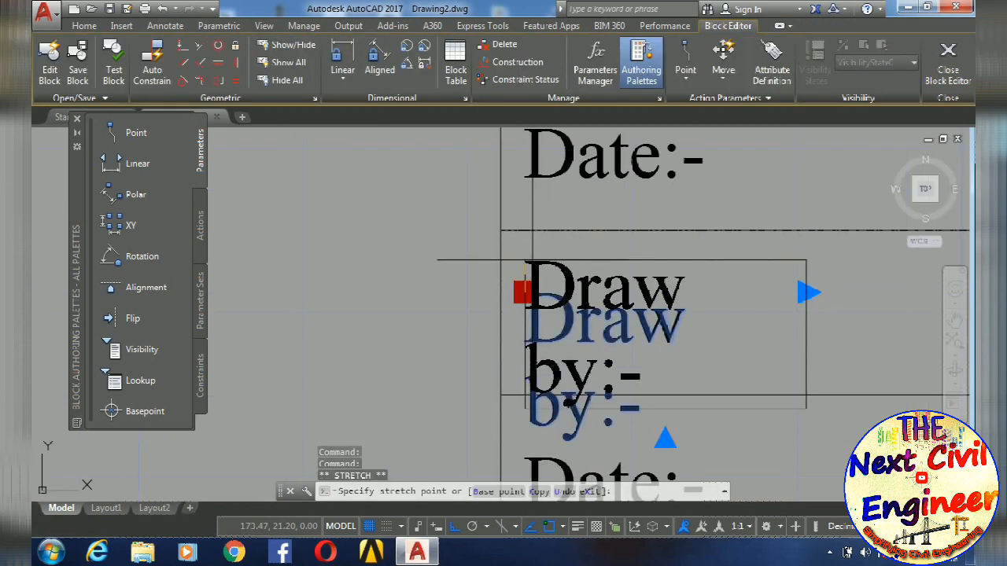
scroll(519, 315, "down", 7)
middle_click_drag(539, 260, 537, 236)
scroll(544, 306, "up", 5)
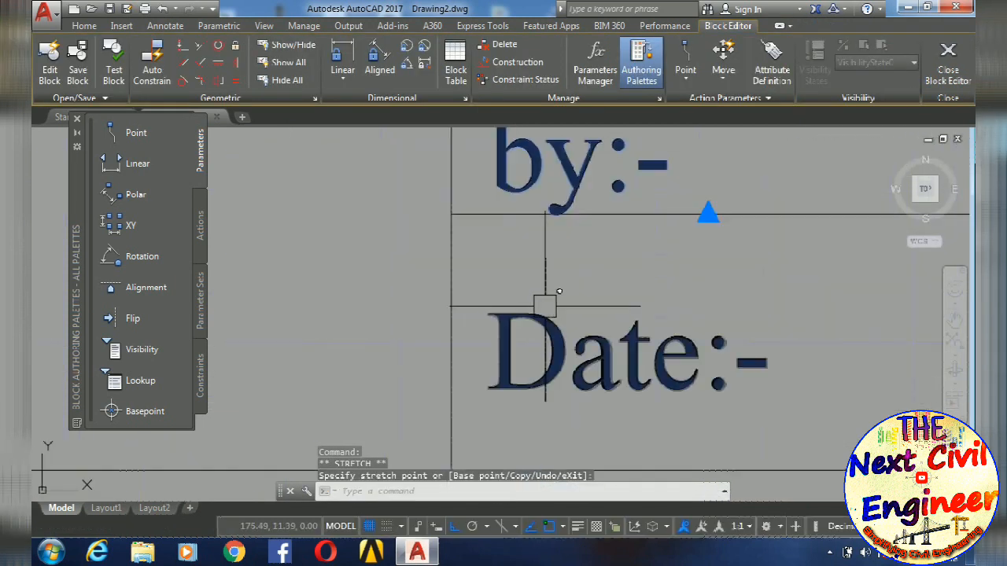
double_click(555, 326)
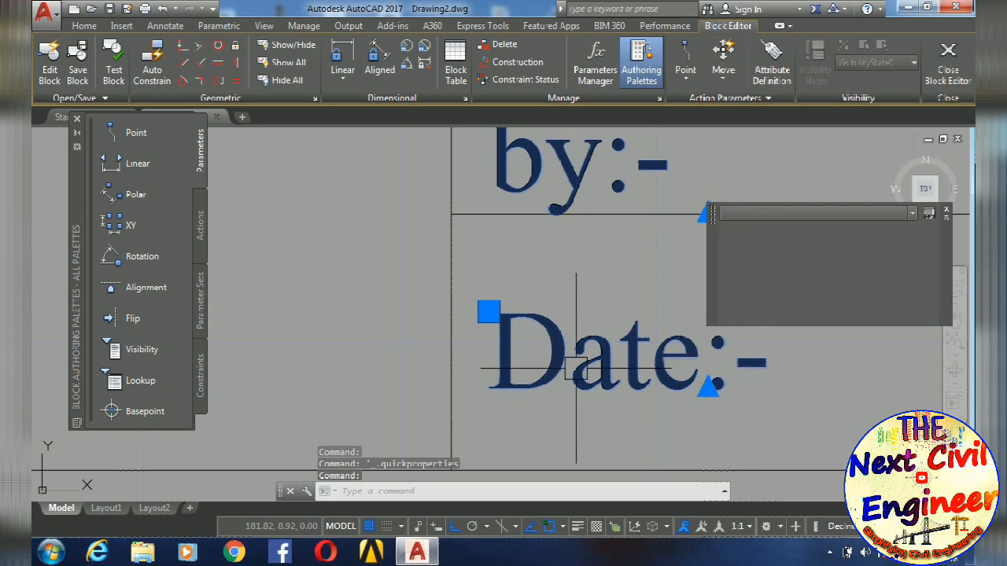
key("Escape")
left_click(572, 367)
type("u")
key("Return")
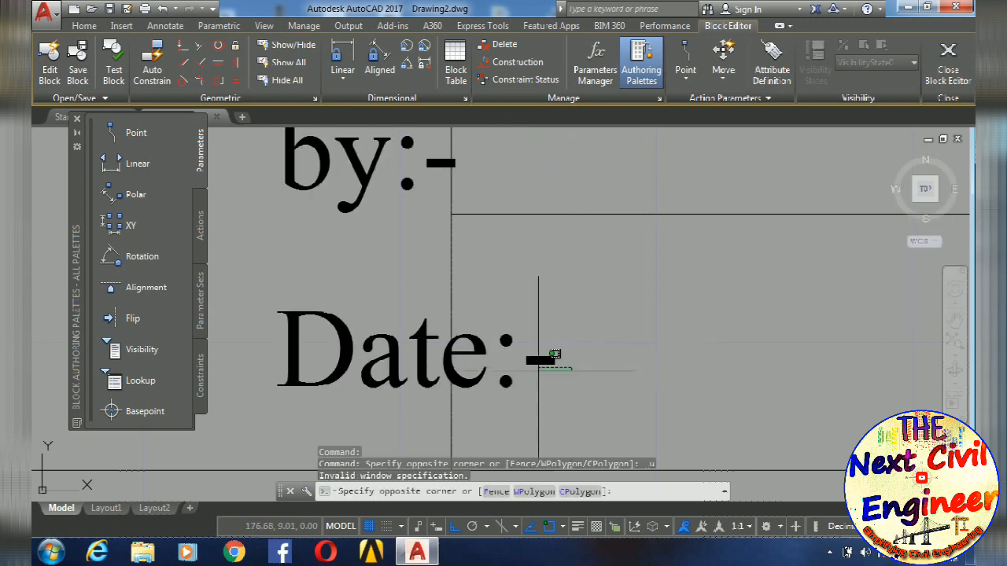
key("Escape")
key("ctrl+z")
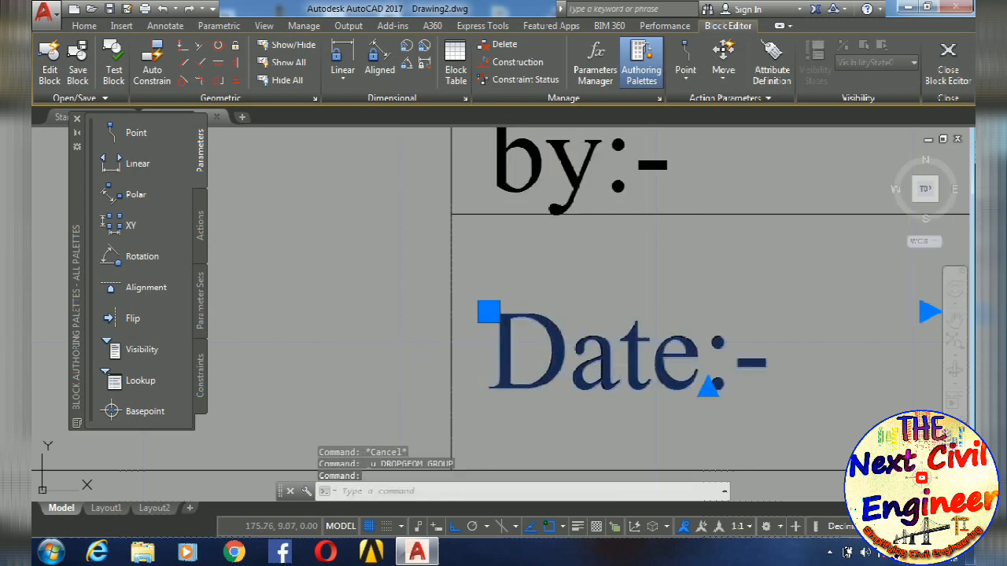
- Change the Date:- copy in the first column's lowest cell to "Approv by:-"
double_click(697, 382)
left_click_drag(699, 380, 515, 362)
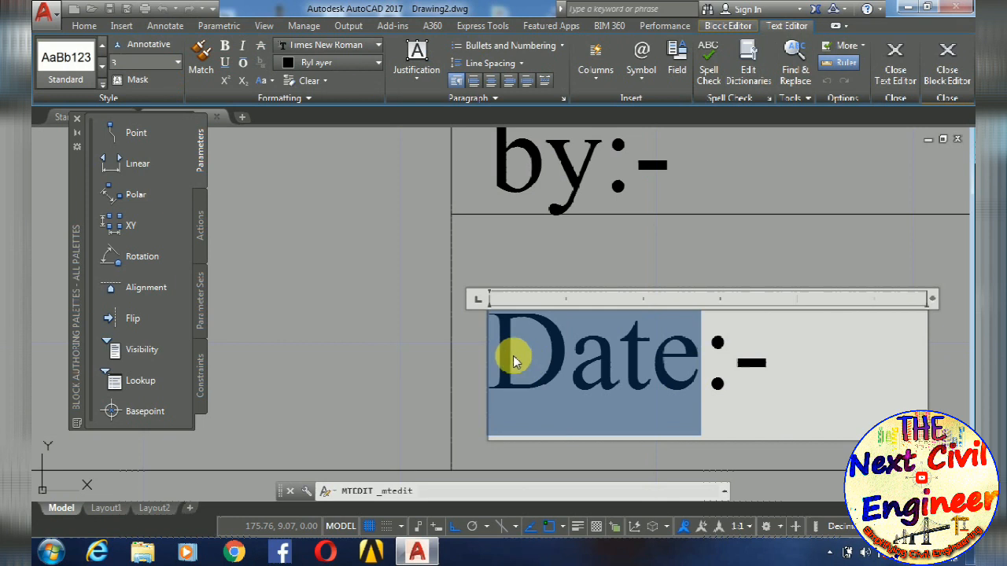
type("Approv ")
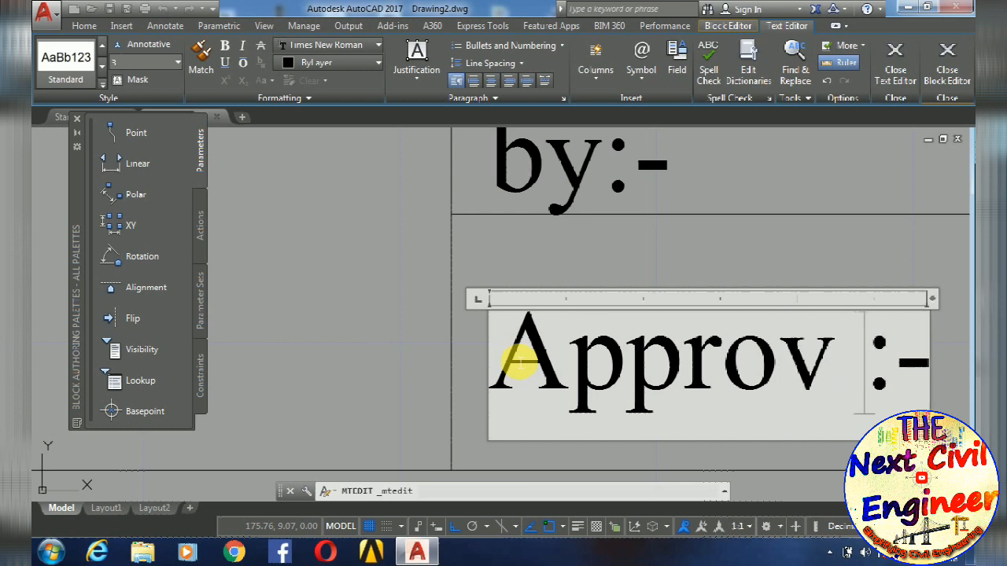
type("b")
left_click(431, 332)
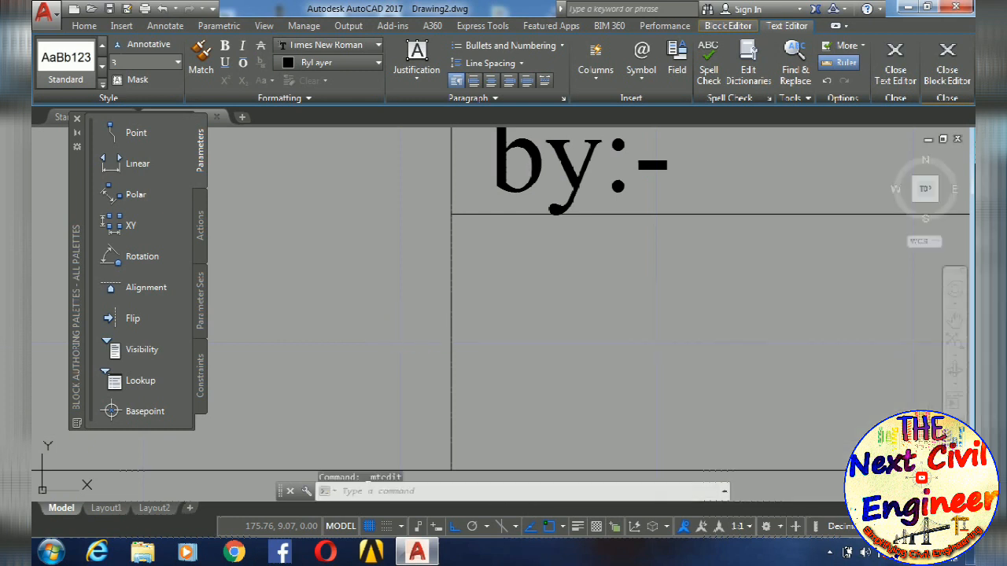
- Move the Approv by:- text straight up by its insertion grip so both lines fit inside its cell, and deselect it
left_click(480, 315)
left_click(488, 311)
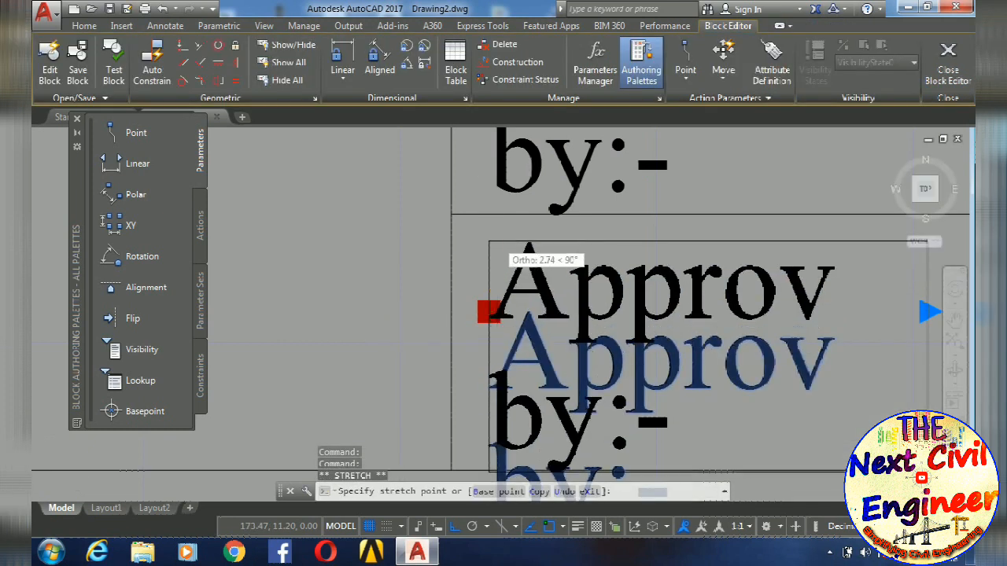
scroll(488, 236, "up", 5)
key("Escape")
scroll(472, 251, "down", 5)
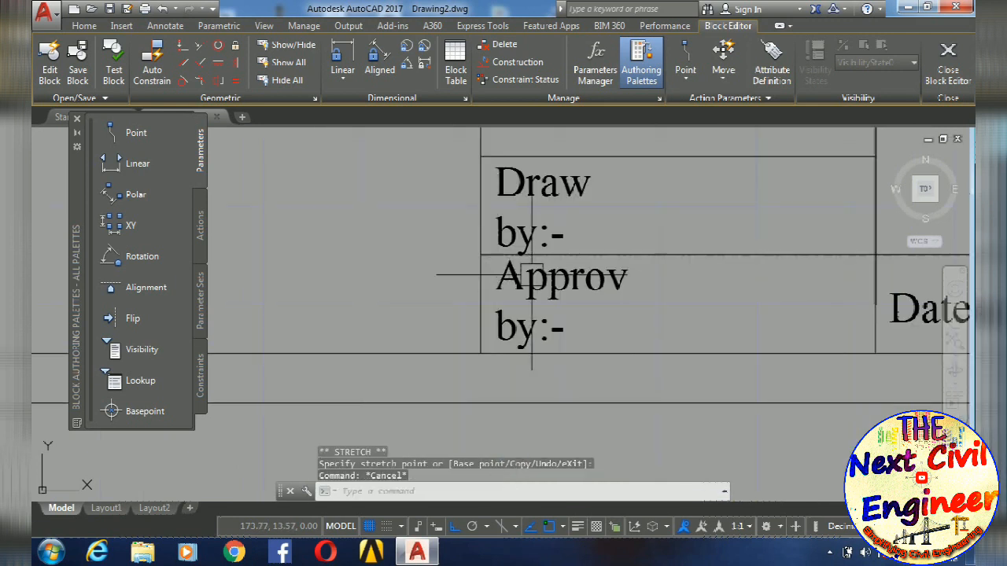
- Nudge the Draw by:- text slightly upward by its insertion grip toward the cell's upper line, and deselect it
scroll(535, 338, "up", 4)
left_click(546, 356)
mouse_move(527, 332)
middle_mouse_down()
mouse_move(530, 364)
mouse_move(502, 483)
middle_mouse_up()
scroll(497, 341, "up", 4)
left_click(467, 352)
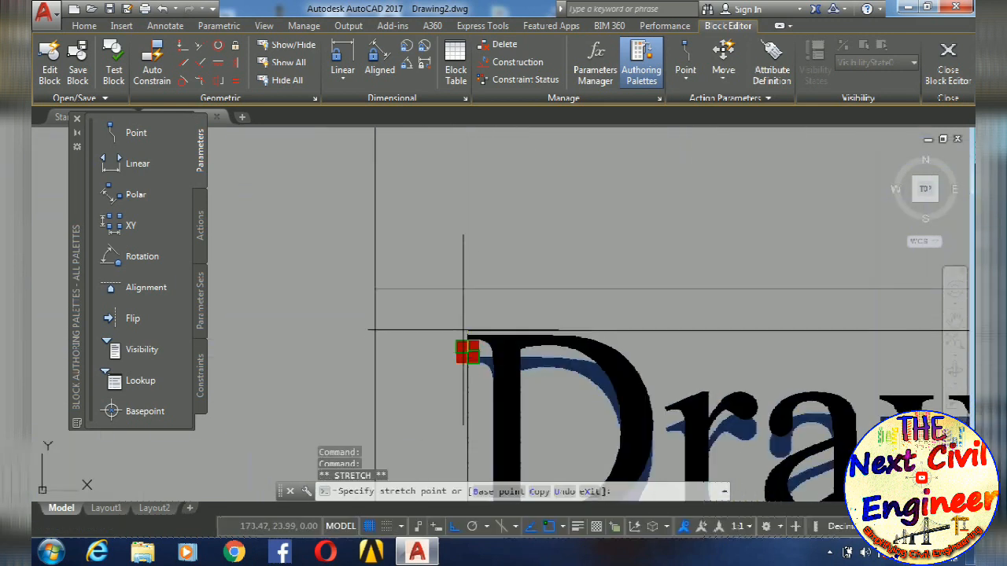
scroll(464, 346, "up", 4)
scroll(536, 343, "down", 5)
scroll(536, 343, "down", 5)
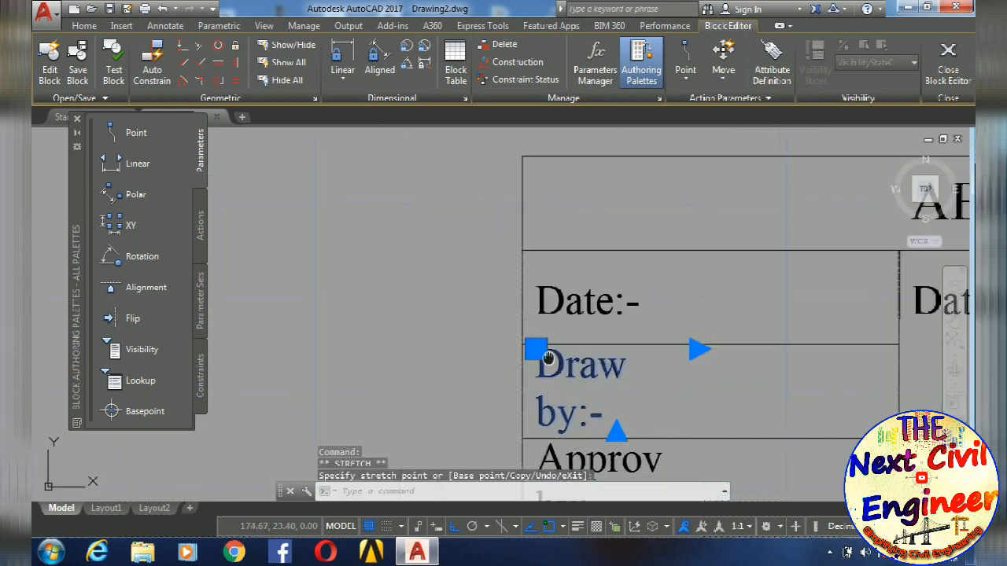
middle_click_drag(570, 433, 573, 353)
key("Escape")
key("Escape")
- Change the Date:- copy in the second column's upper cell to "Project:-"
middle_click_drag(652, 382, 557, 373)
scroll(598, 377, "down", 3)
scroll(681, 362, "up", 4)
left_click(594, 315)
double_click(594, 315)
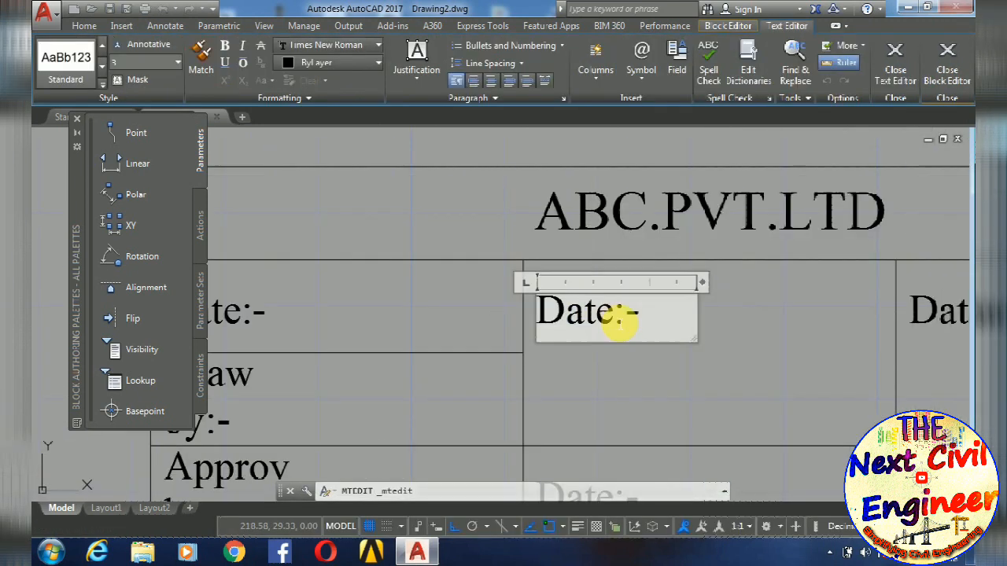
left_click_drag(617, 322, 526, 321)
scroll(526, 332, "down", 5)
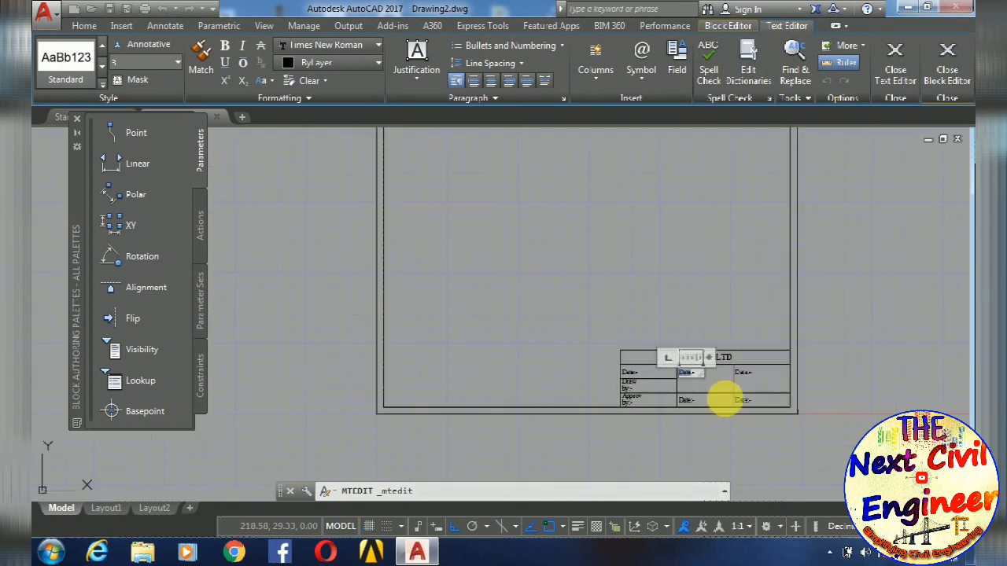
scroll(531, 373, "up", 3)
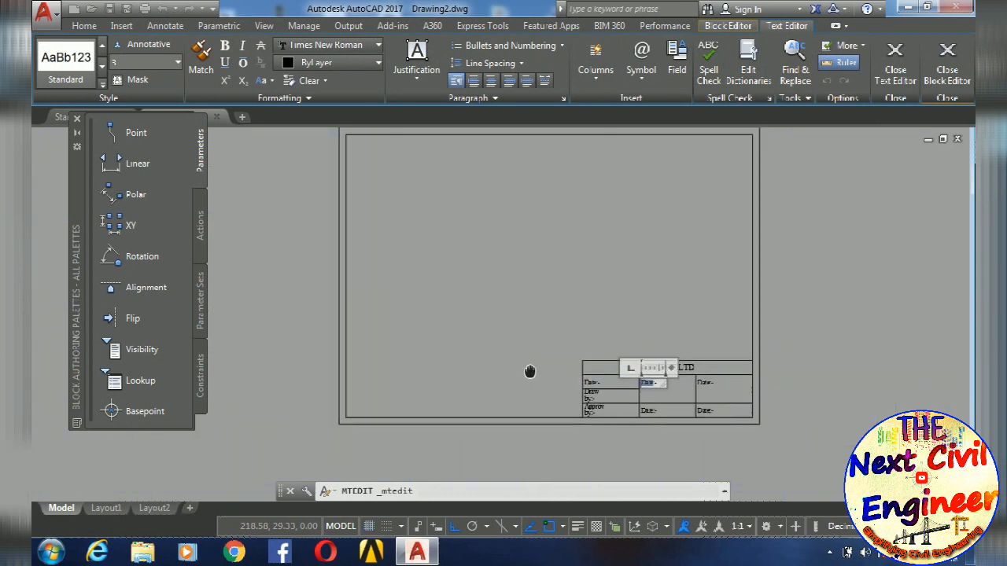
scroll(692, 385, "up", 4)
middle_click_drag(689, 403, 689, 370)
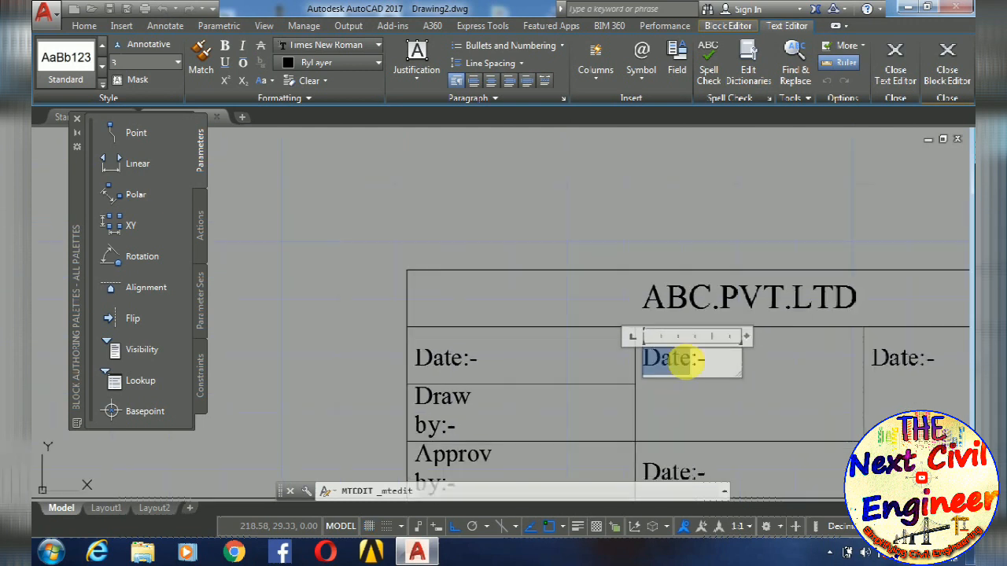
scroll(904, 362, "down", 3)
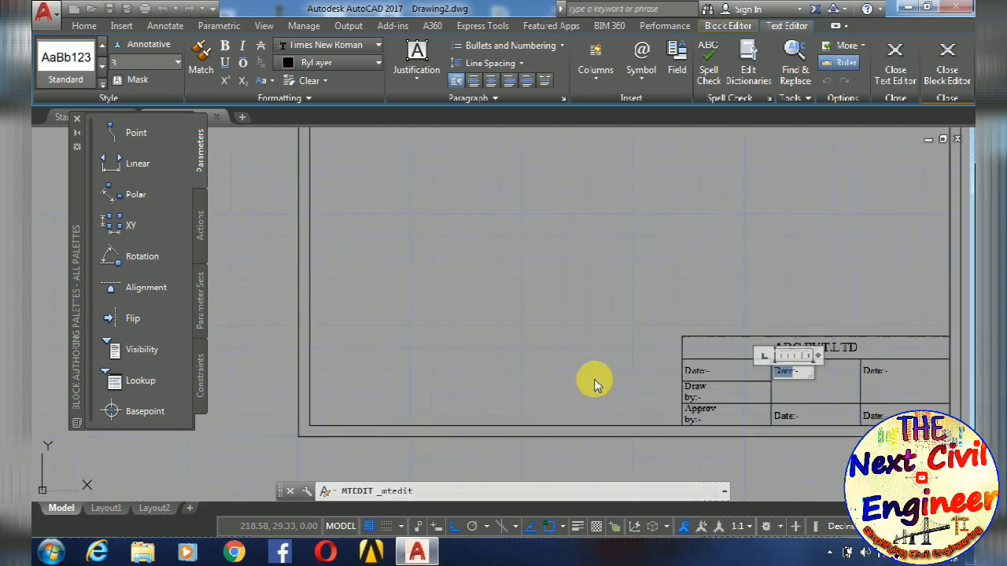
scroll(708, 384, "down", 3)
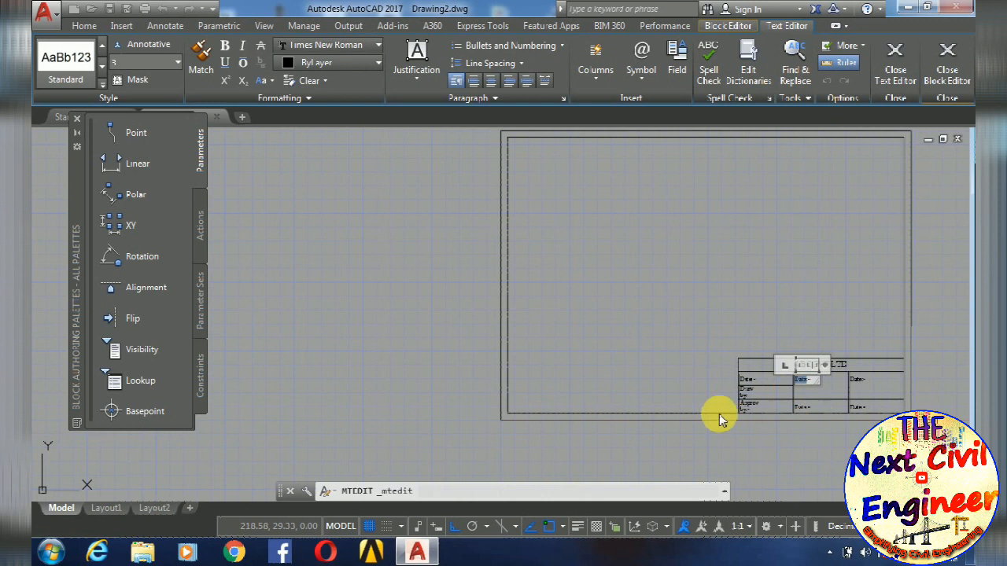
scroll(771, 417, "up", 6)
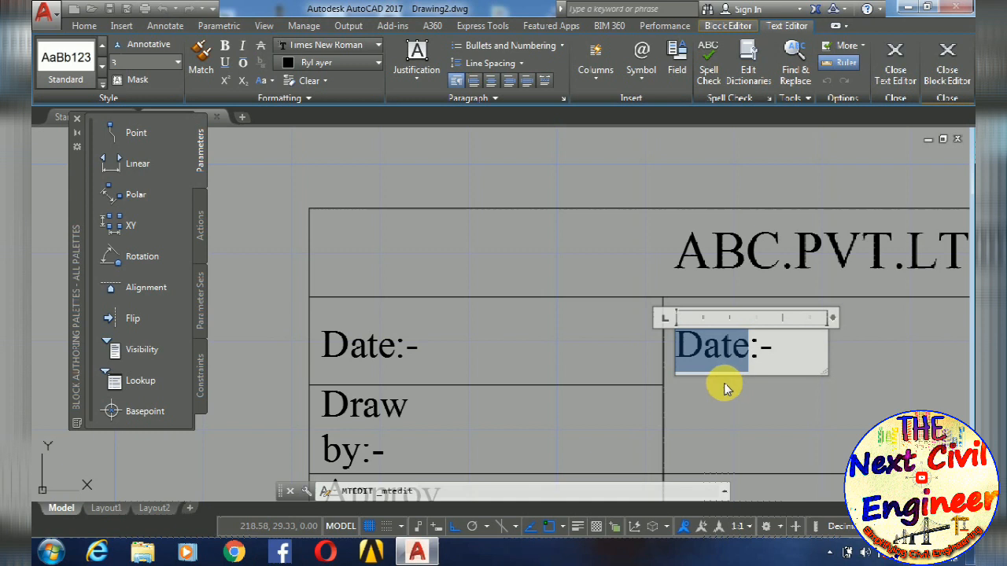
scroll(716, 378, "down", 3)
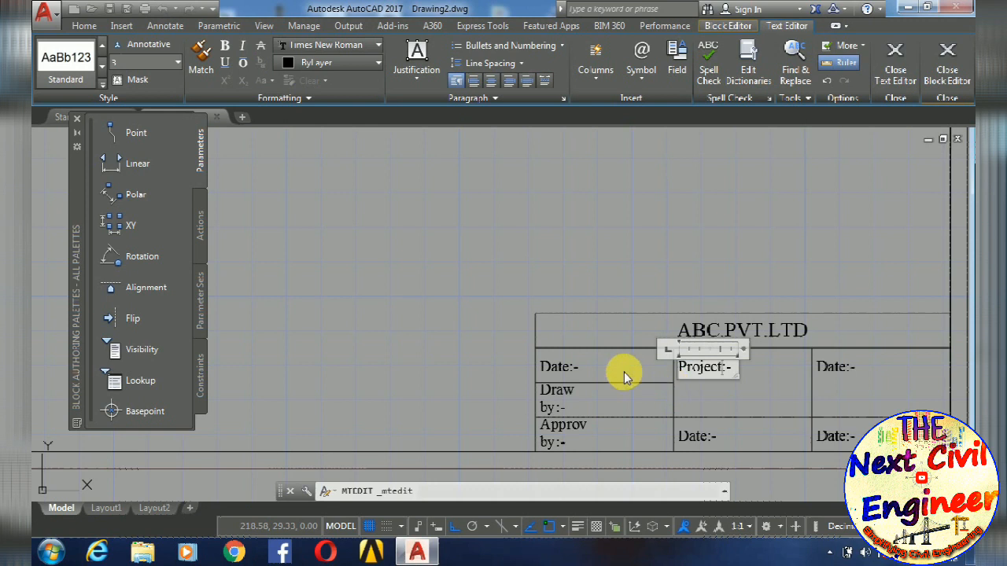
key("Escape")
- Change the Date:- copy in the third column's upper cell to "Client:-"
scroll(692, 412, "up", 6)
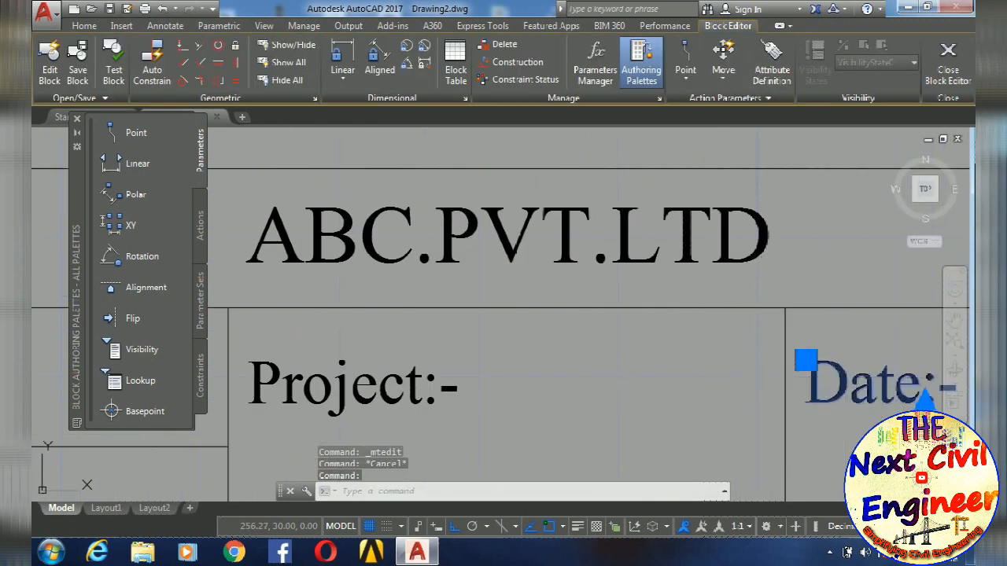
double_click(927, 399)
left_click_drag(893, 400, 808, 398)
type("C")
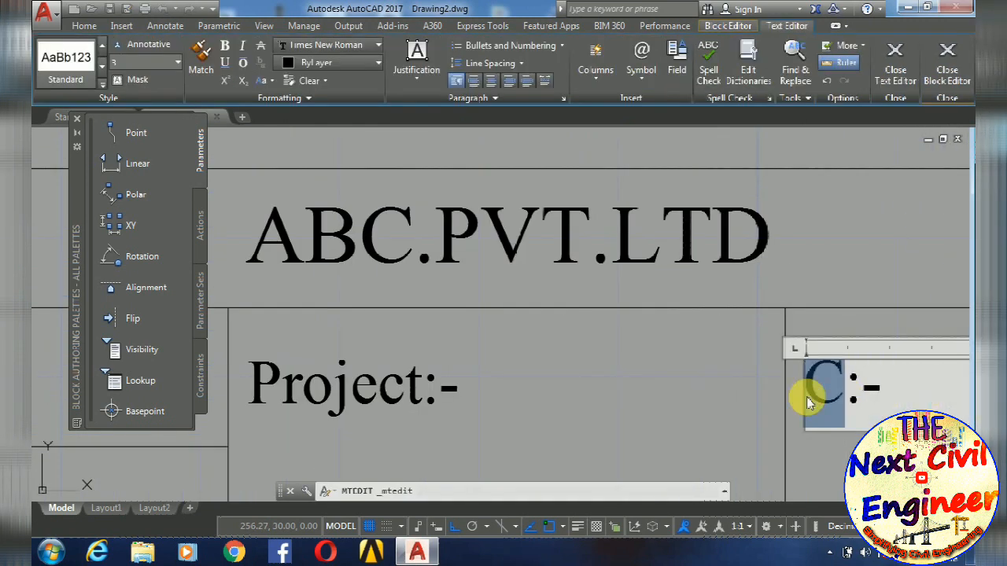
type("lient")
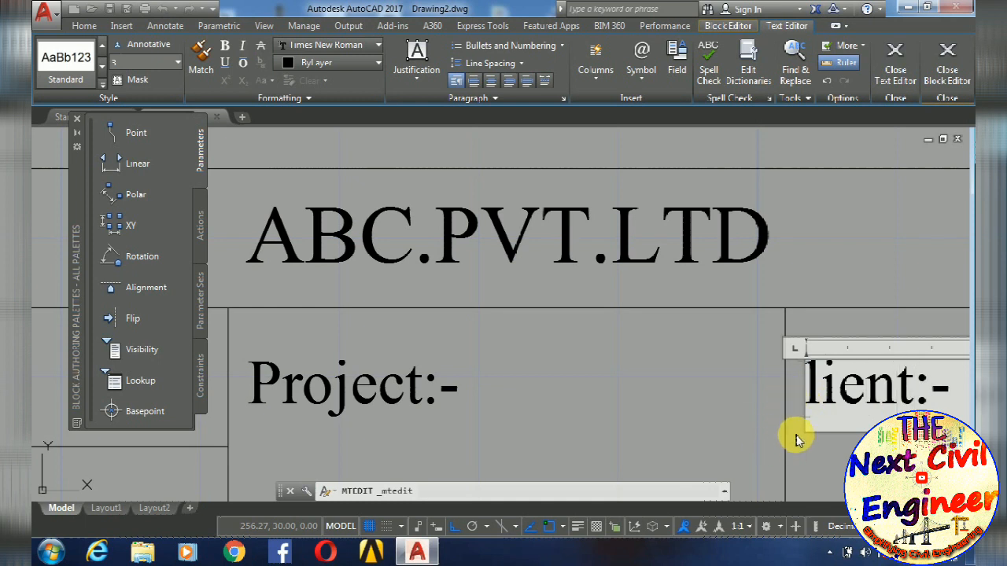
left_click(764, 443)
- Change the Date:- copy in the second column's lower cell to "Scale:-"
scroll(661, 377, "down", 4)
scroll(528, 327, "up", 4)
double_click(514, 371)
left_click_drag(543, 370, 366, 370)
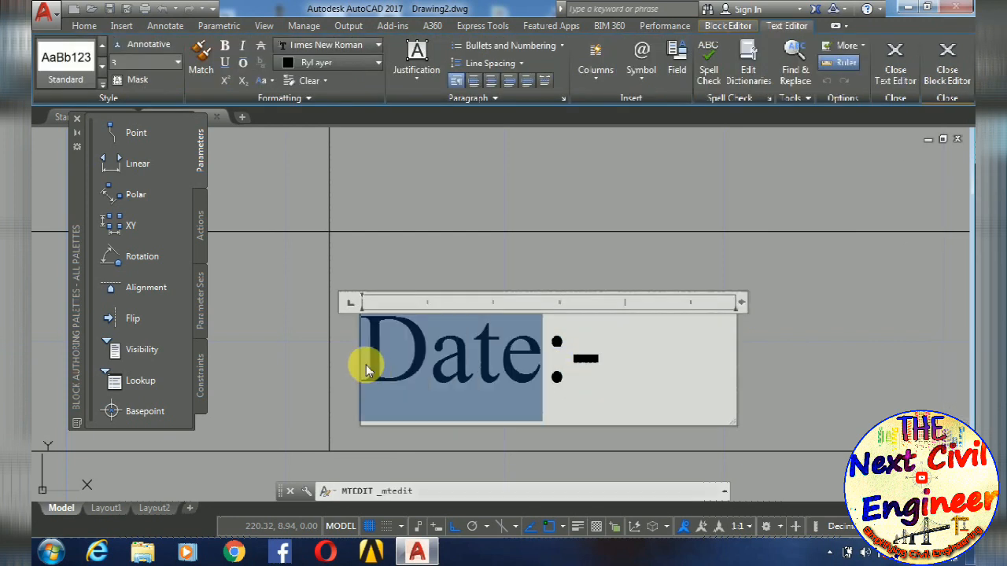
type("Scale")
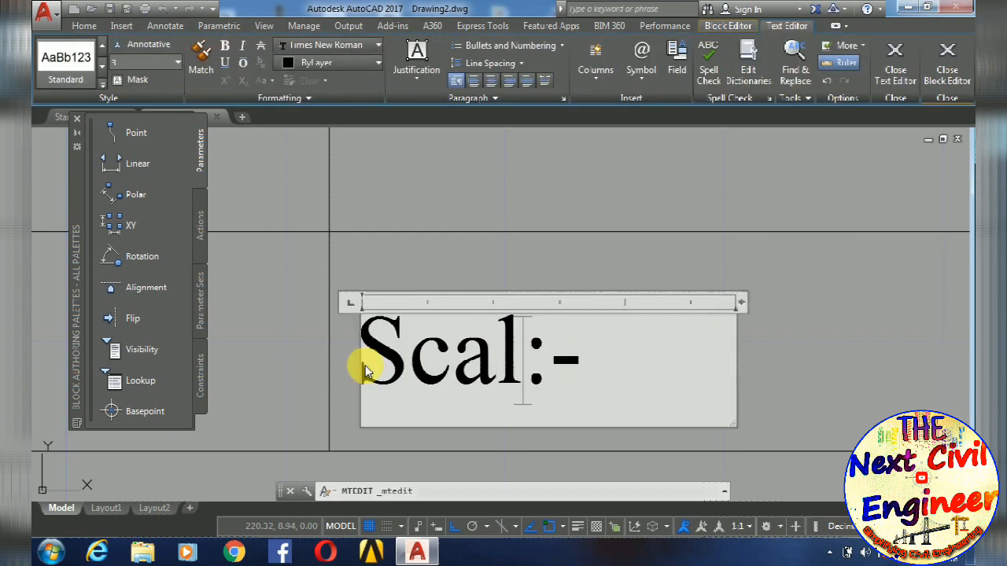
left_click(341, 369)
- Change the Date:- copy in the third column's lower cell to "Units:-"
scroll(399, 350, "down", 4)
scroll(633, 350, "up", 4)
left_click(620, 338)
double_click(697, 342)
left_click_drag(699, 343, 493, 344)
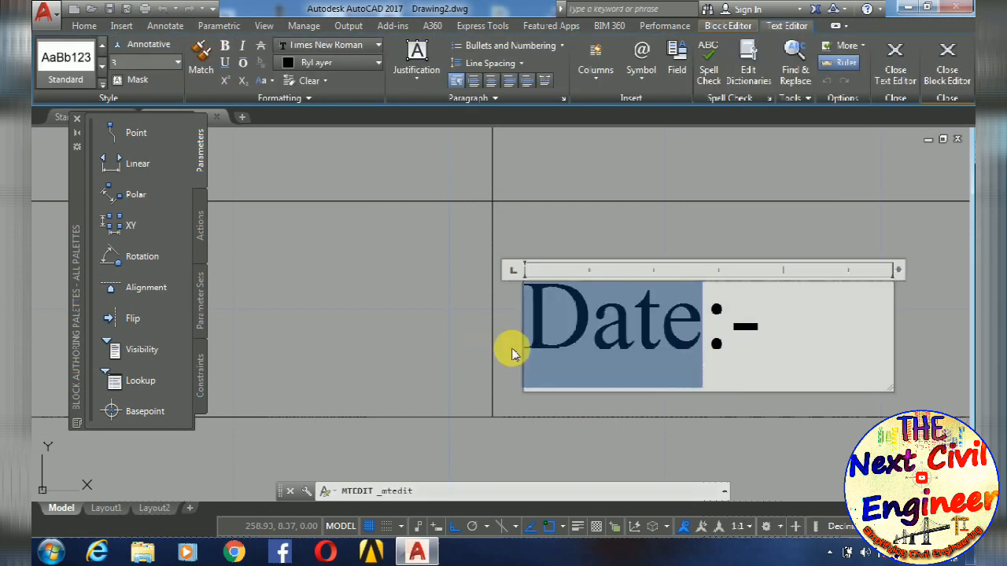
type("U")
type("ts")
left_click(384, 304)
middle_click_drag(386, 299, 720, 342)
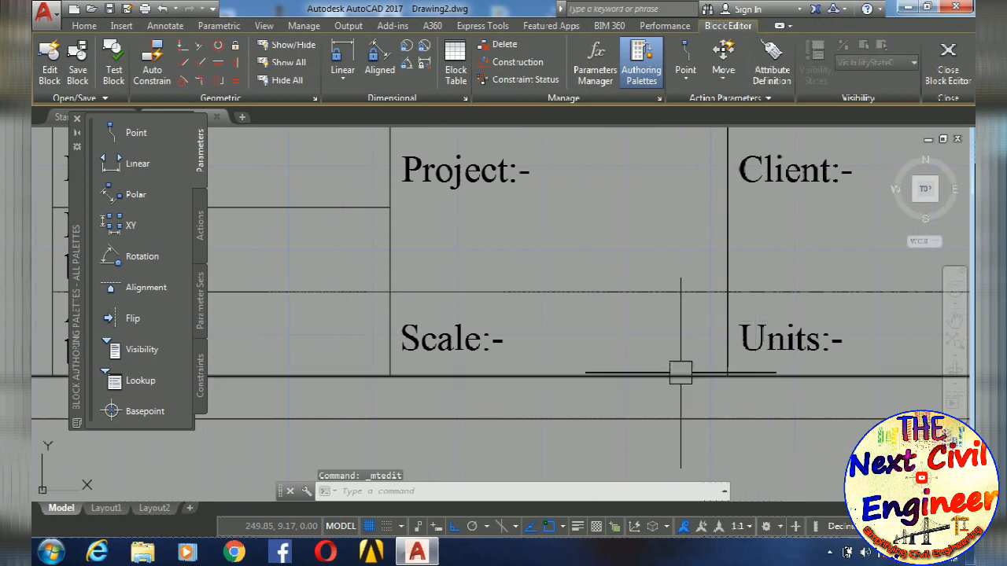
scroll(681, 373, "down", 7)
scroll(670, 367, "up", 2)
mouse_move(668, 369)
middle_mouse_down()
mouse_move(773, 384)
mouse_move(684, 386)
mouse_move(721, 313)
middle_mouse_up()
scroll(690, 386, "up", 4)
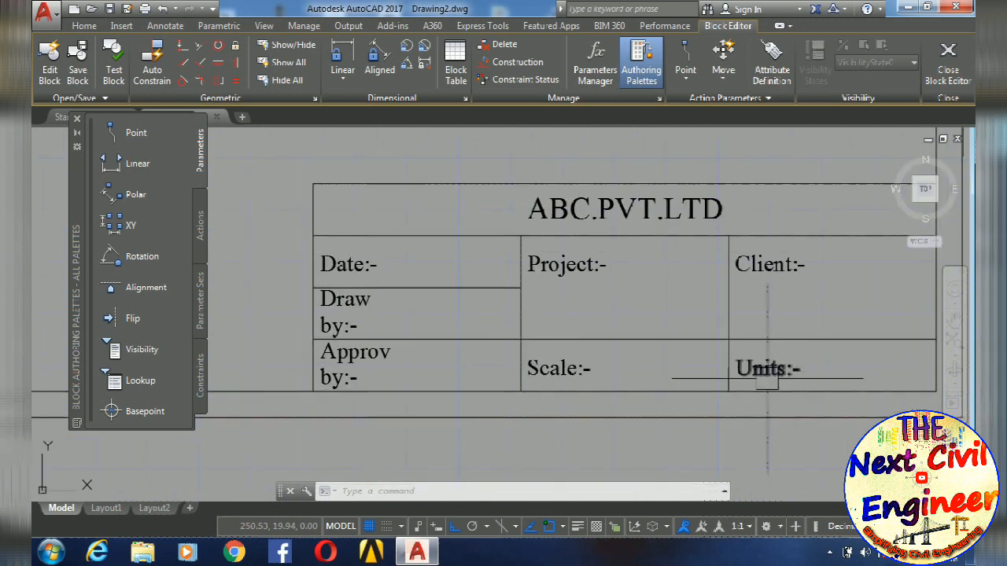
- Examine the completed title table labels and their position within the sheet frame
middle_click_drag(767, 379, 839, 367)
mouse_move(670, 355)
middle_mouse_down()
mouse_move(748, 377)
mouse_move(651, 402)
mouse_move(643, 362)
middle_mouse_up()
scroll(743, 362, "down", 4)
scroll(651, 402, "down", 4)
key("Escape")
key("Escape")
key("Escape")
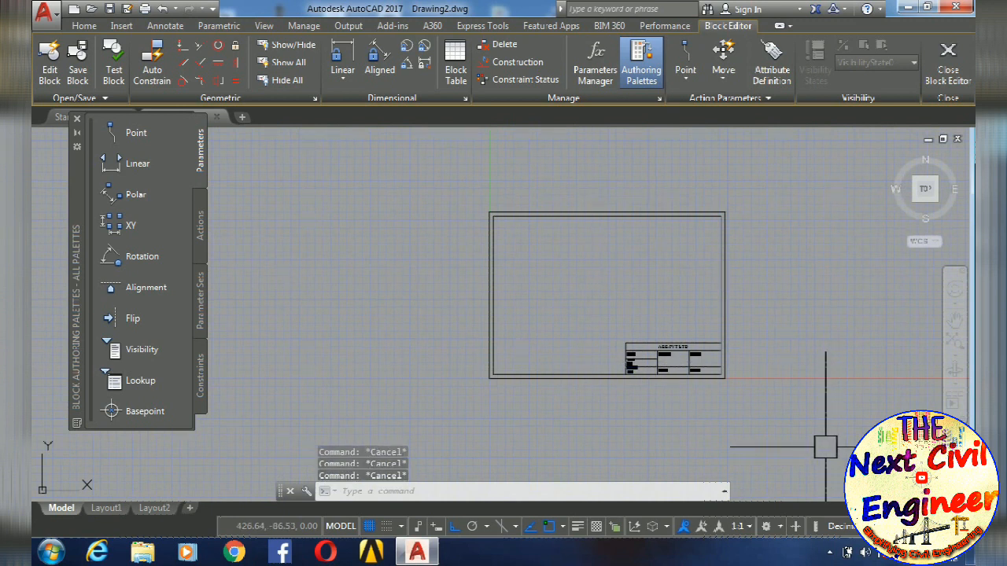
scroll(787, 434, "up", 4)
middle_click_drag(606, 344, 787, 427)
scroll(716, 389, "down", 2)
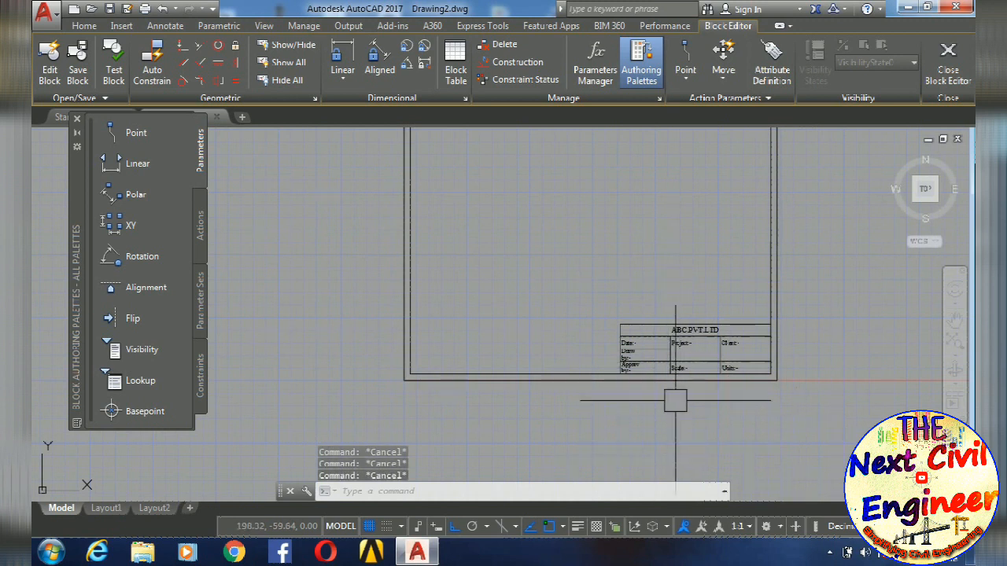
scroll(684, 368, "up", 4)
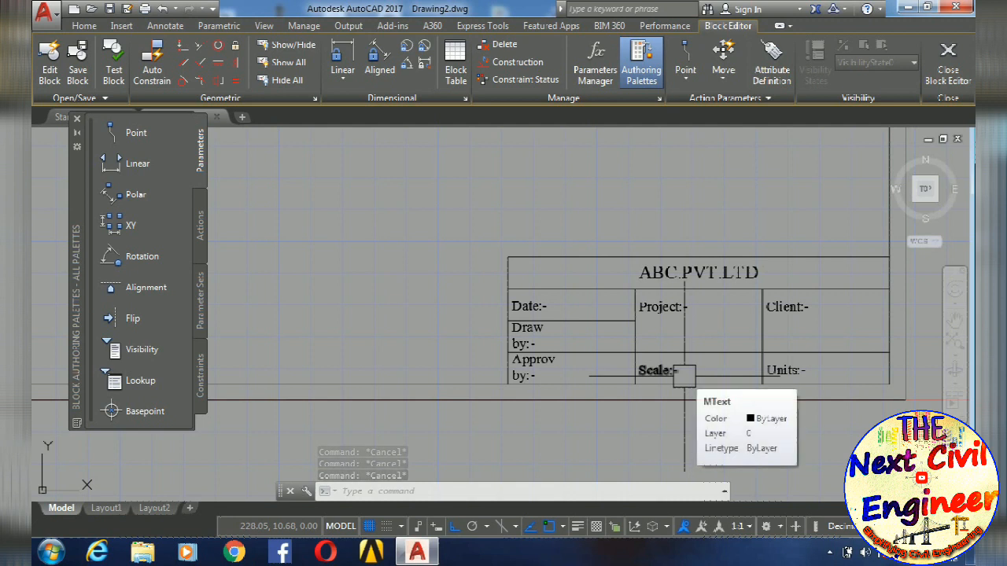
middle_click_drag(687, 366, 658, 377)
scroll(653, 353, "up", 2)
scroll(472, 354, "down", 2)
mouse_move(471, 357)
middle_mouse_down()
mouse_move(513, 412)
mouse_move(517, 259)
middle_mouse_up()
scroll(490, 359, "up", 2)
scroll(493, 382, "up", 1)
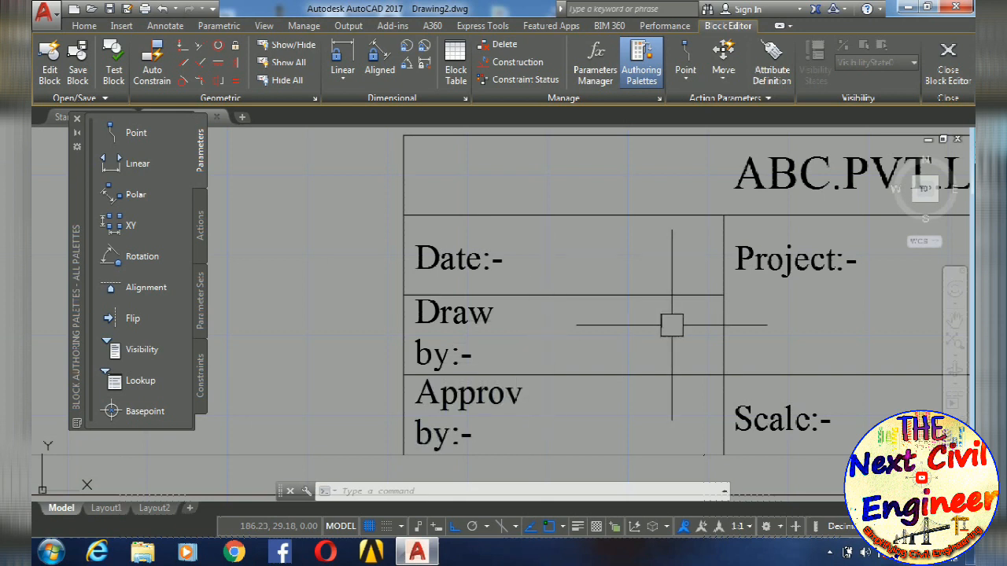
middle_click_drag(668, 333, 668, 273)
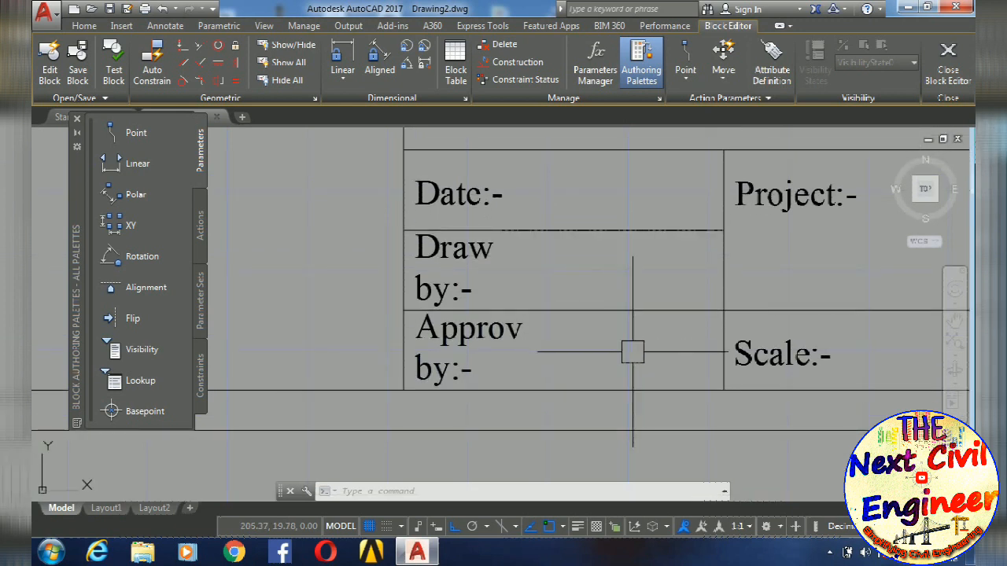
scroll(637, 353, "down", 3)
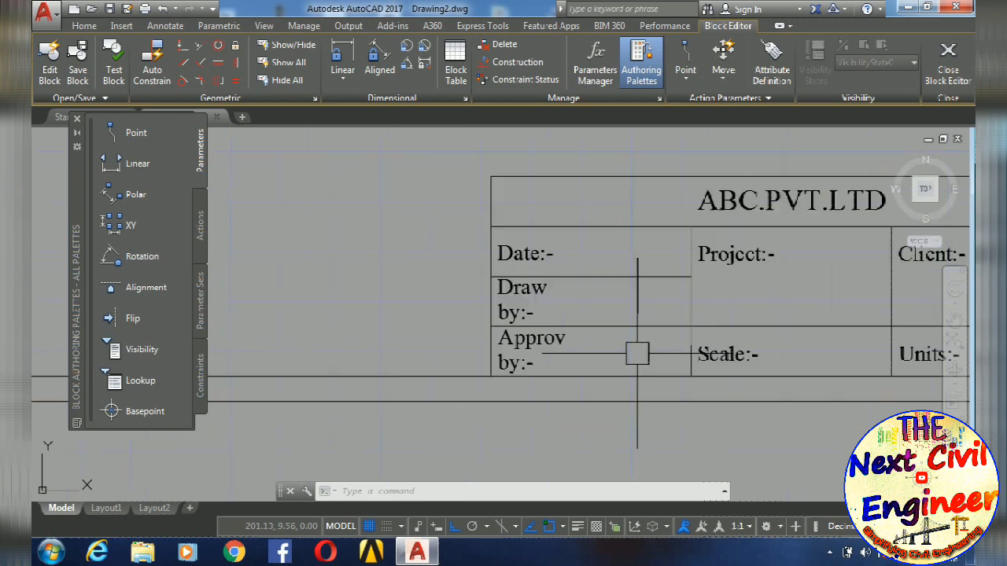
scroll(703, 364, "up", 1)
scroll(769, 362, "down", 4)
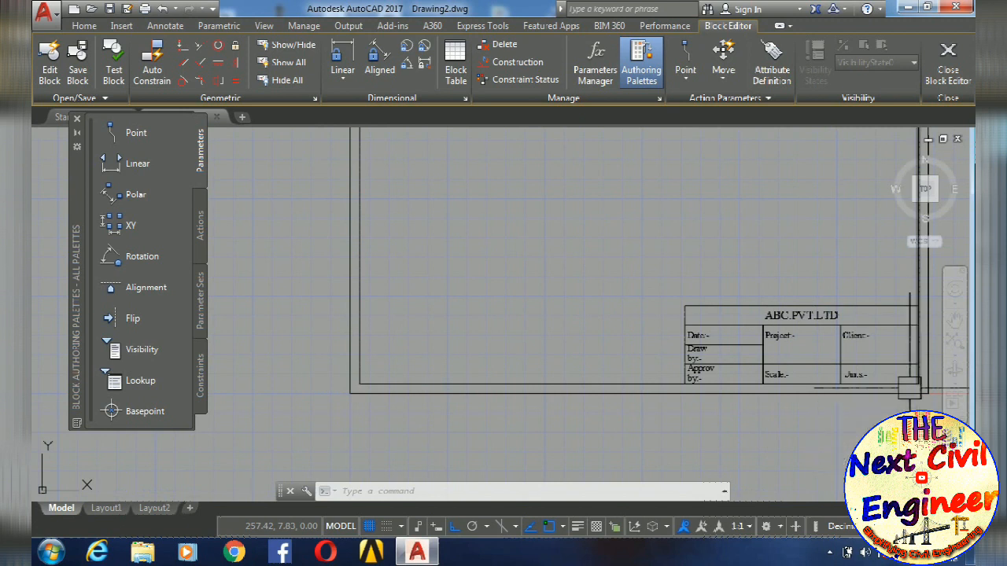
middle_click_drag(891, 344, 833, 374)
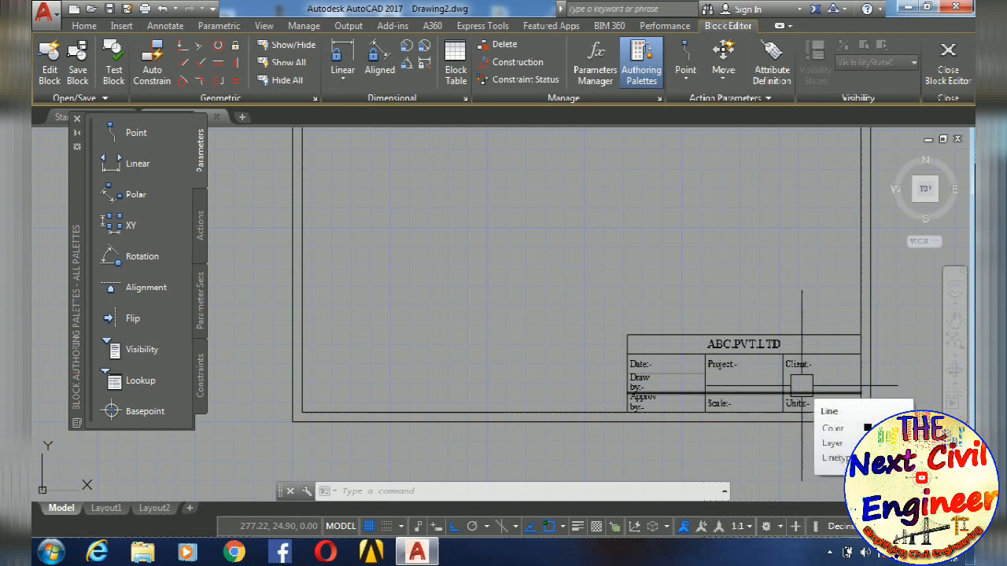
scroll(791, 409, "down", 4)
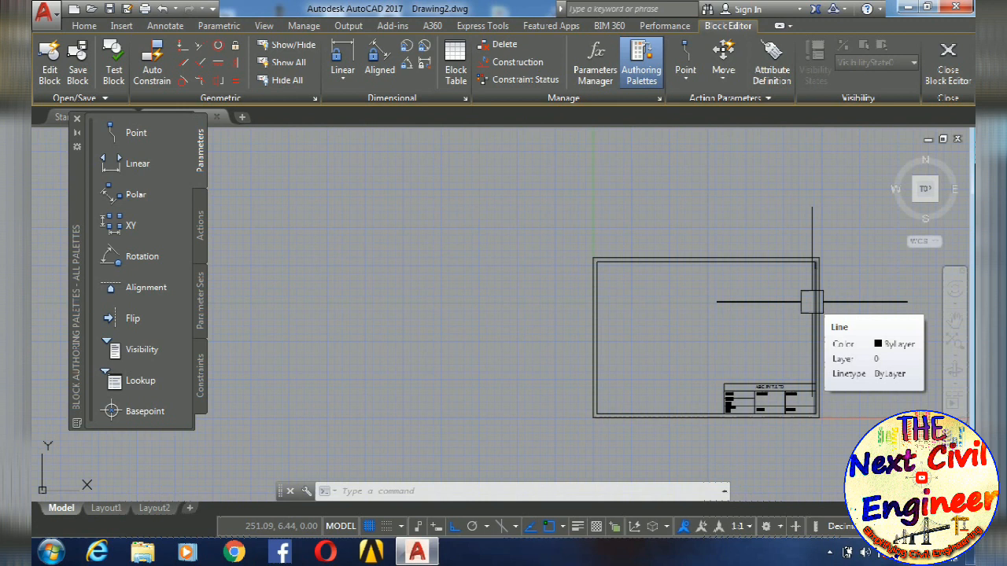
key("Escape")
key("Escape")
key("Escape")
scroll(747, 346, "up", 8)
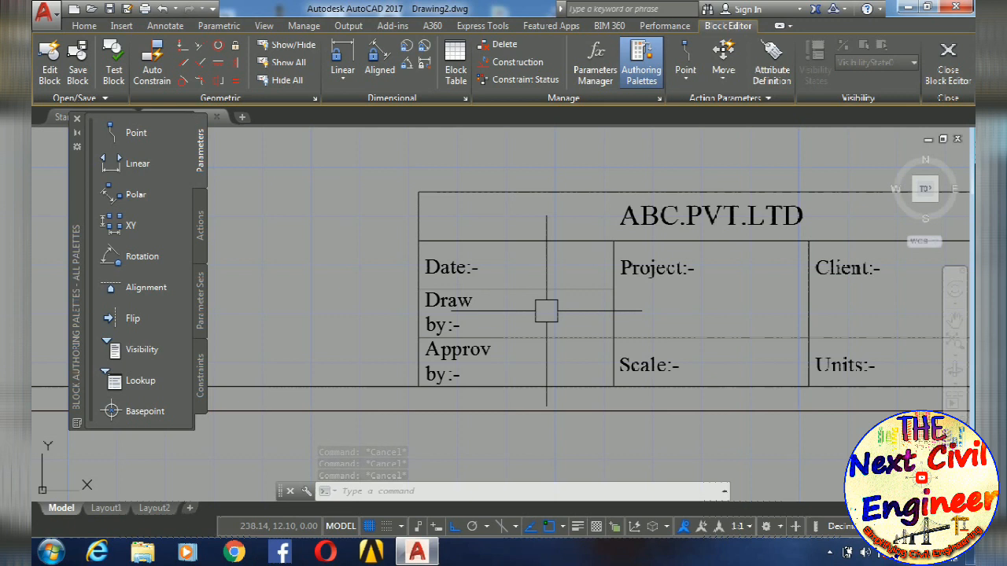
key("Escape")
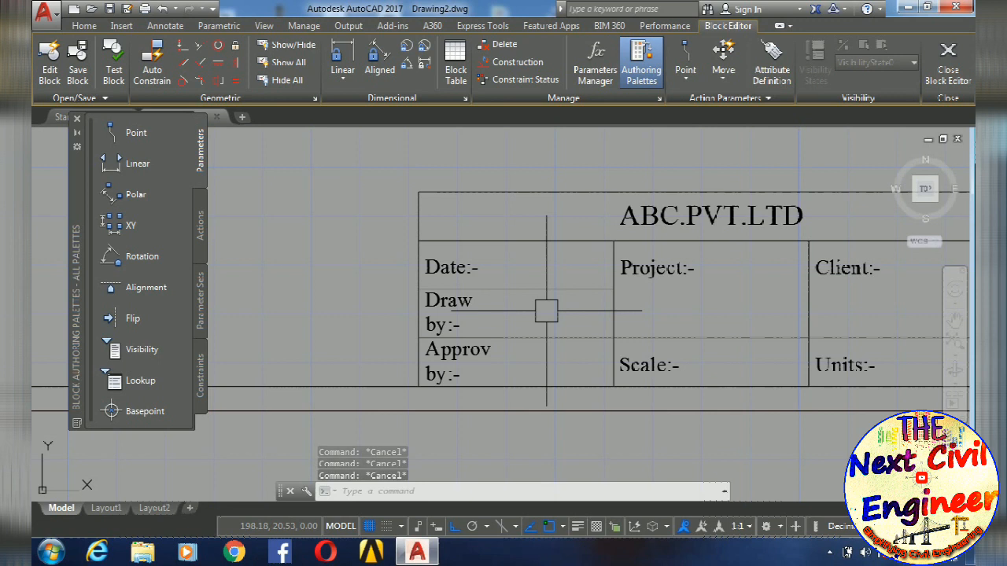
key("Escape")
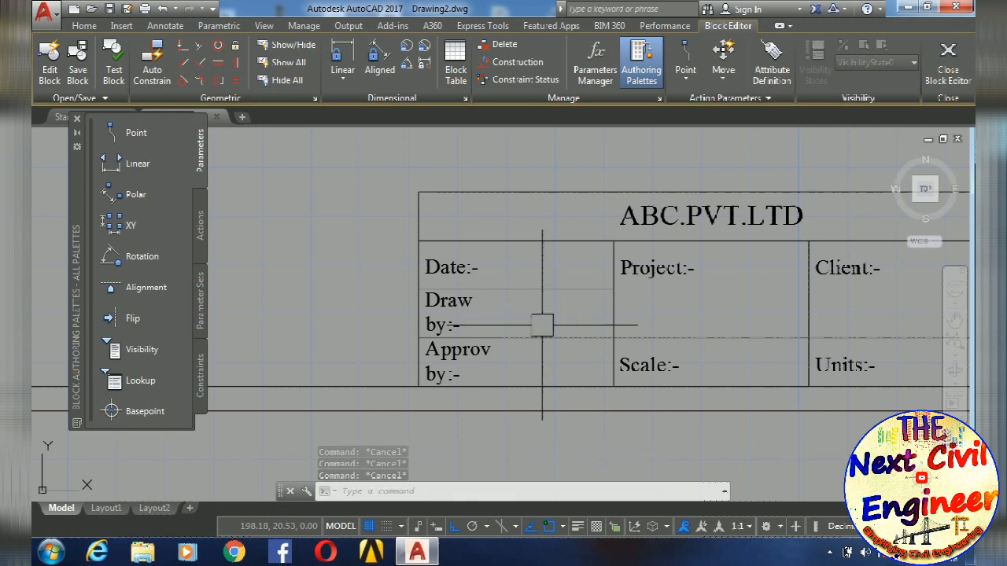
- Start an attribute definition for the date cell and set its tag to "date"
type("attdef")
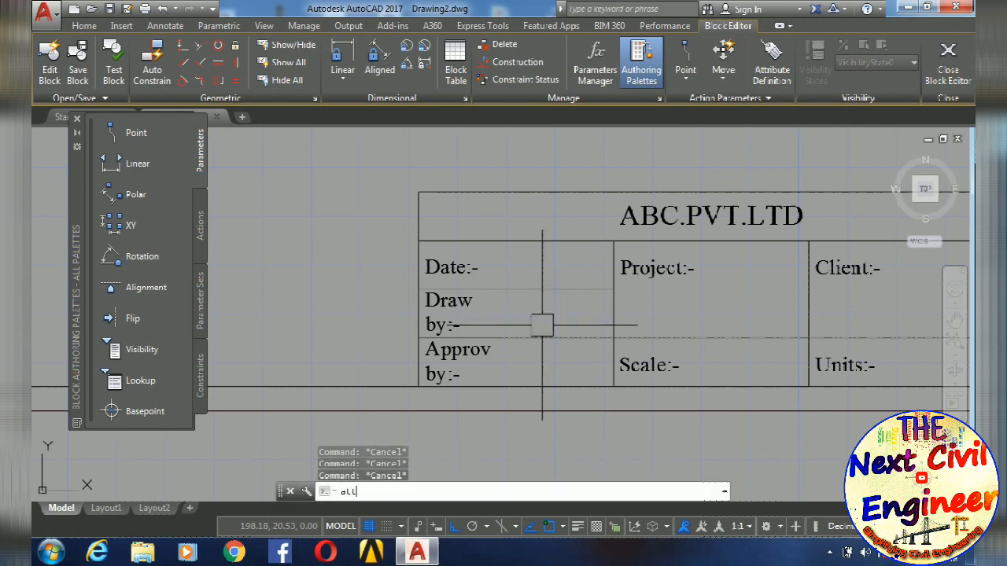
key("Return")
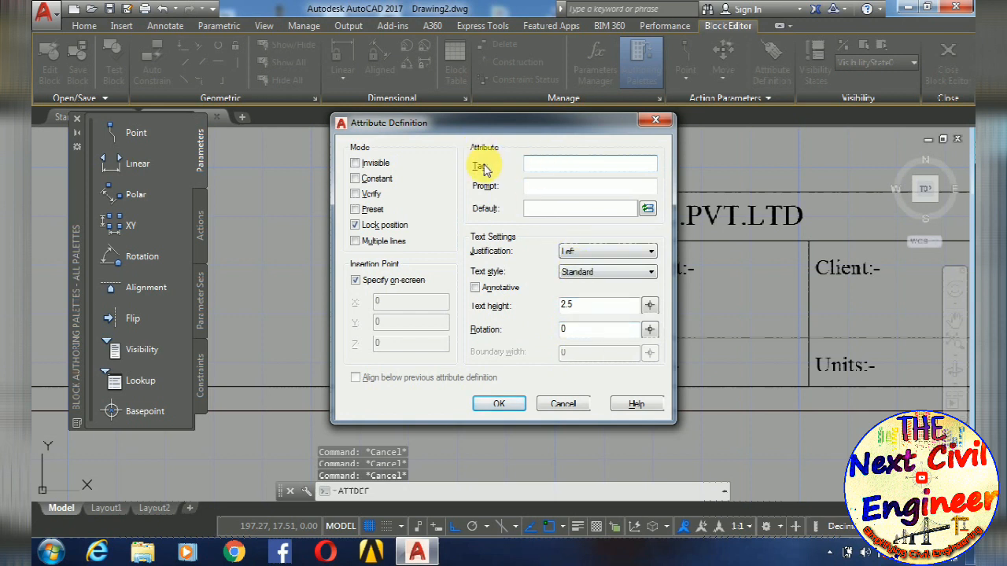
left_click(541, 166)
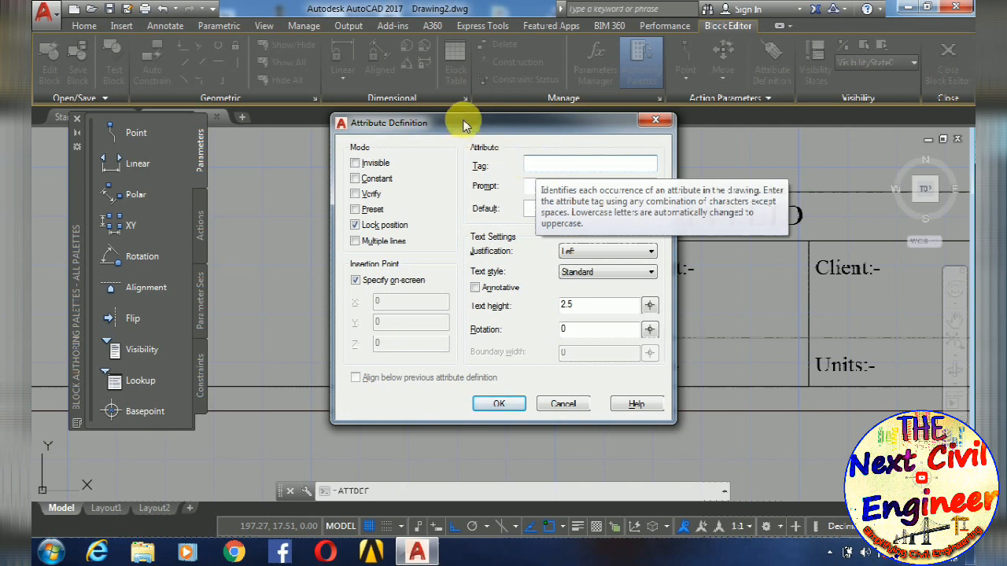
left_click_drag(461, 120, 722, 135)
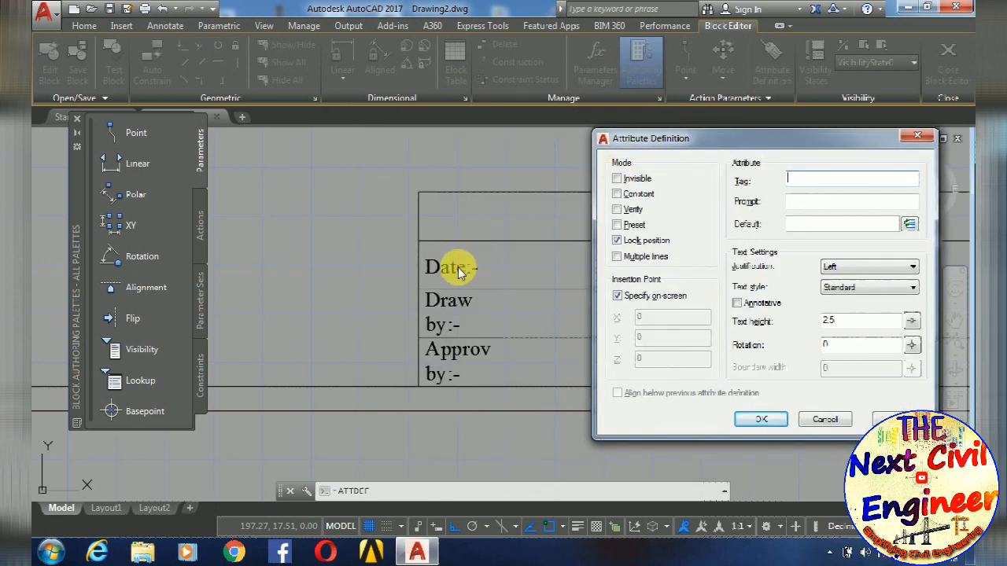
type("dat")
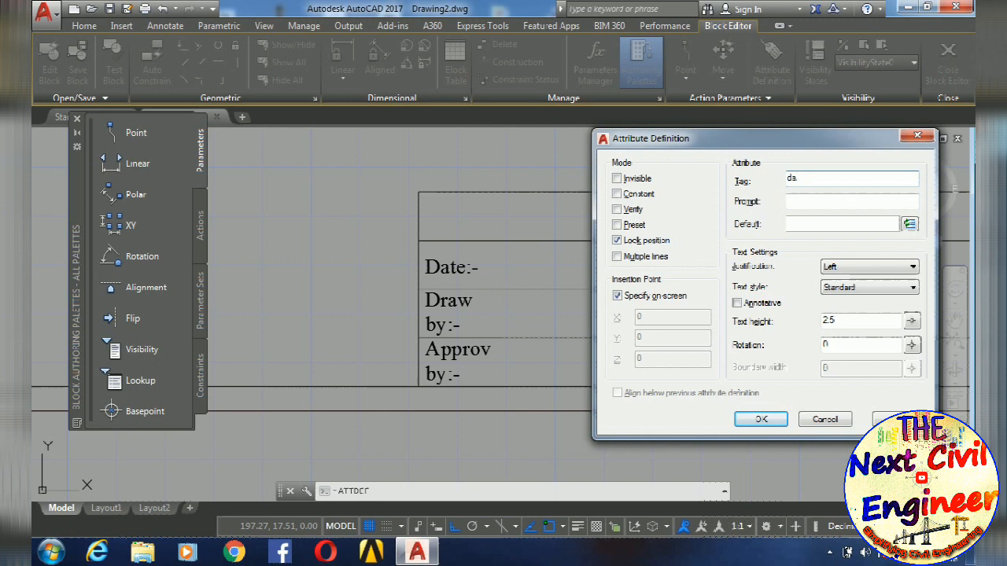
type("e")
- Set the date attribute's prompt to "entre the date for drawing"
left_click(801, 209)
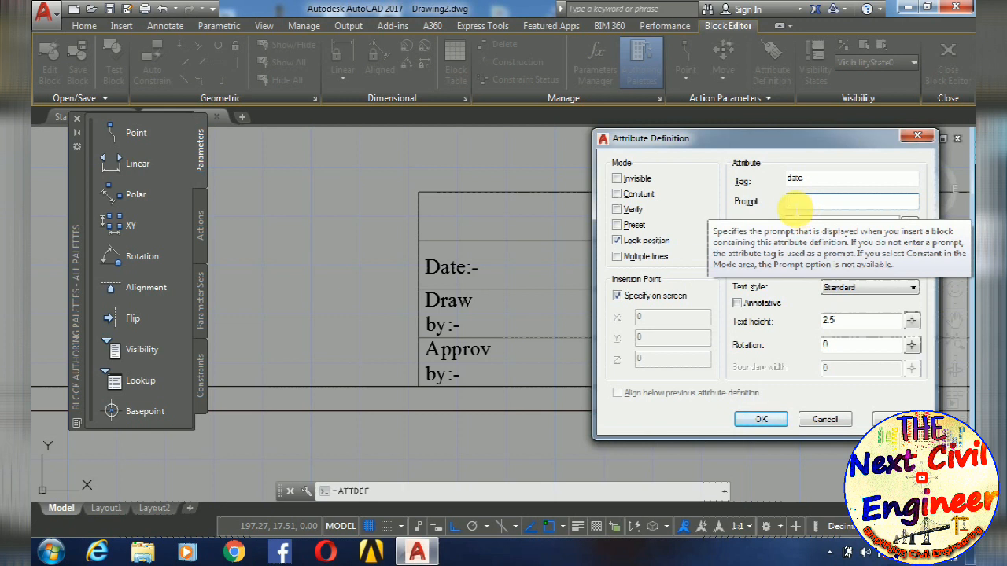
type("e")
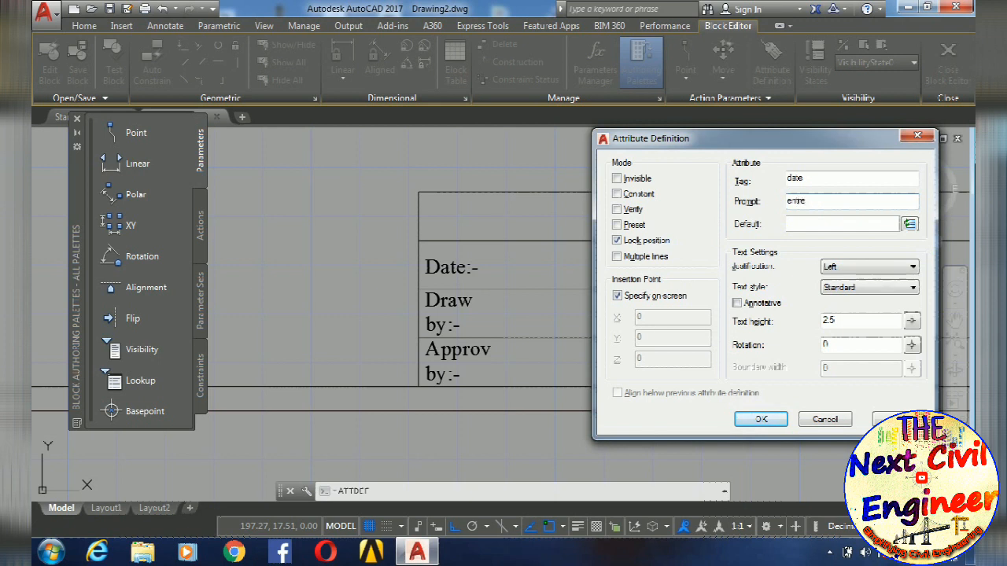
type("nter the date for dw")
key("BackSpace")
type("rawing")
- Insert the Date field in d-MMM-yy format as the date attribute's default value
left_click(793, 225)
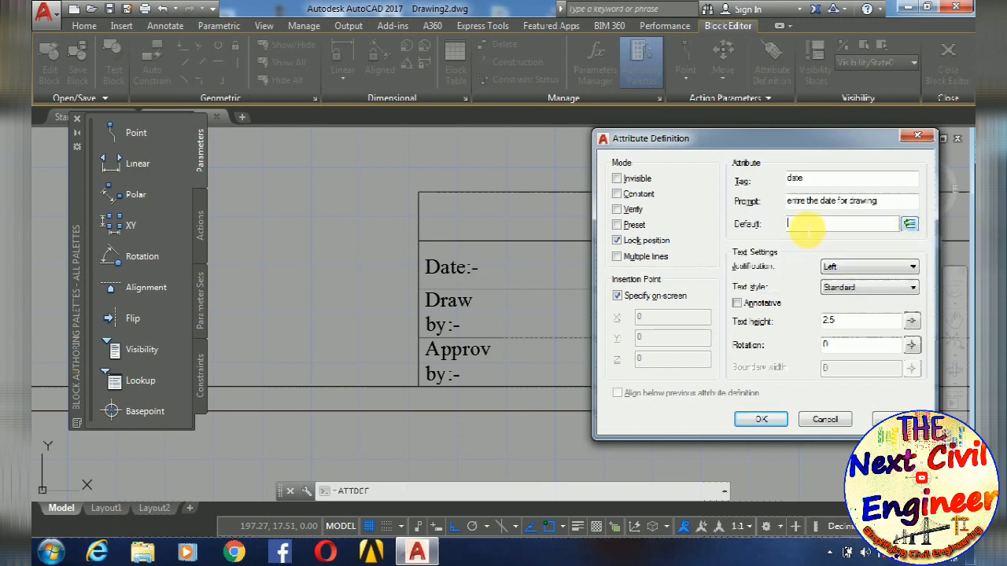
left_click(801, 226)
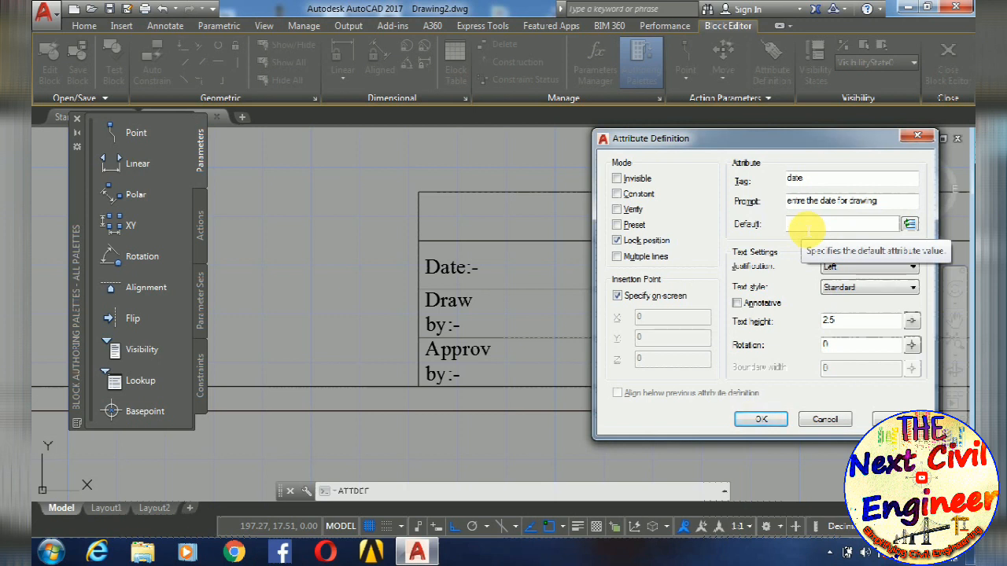
left_click(910, 227)
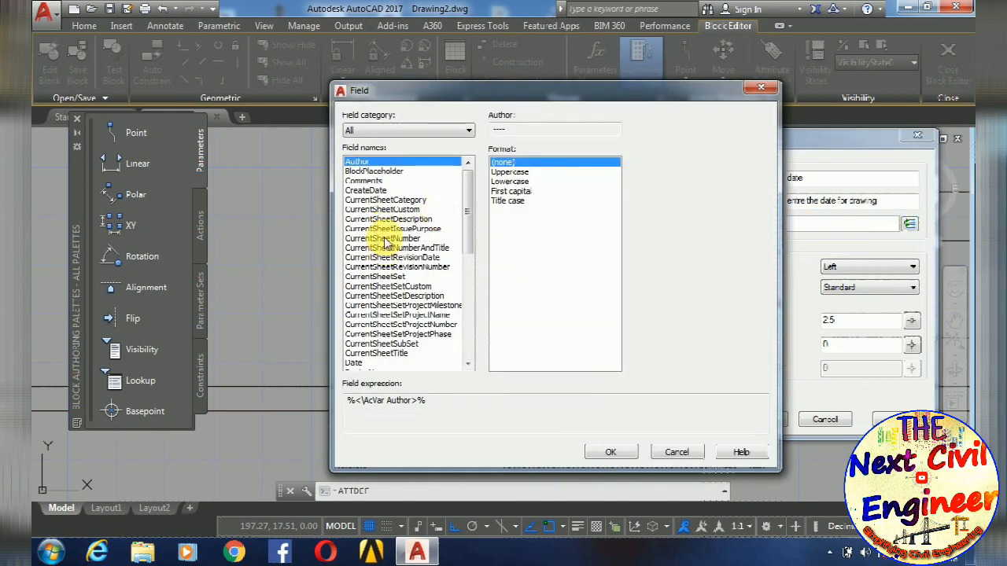
left_click_drag(462, 213, 465, 234)
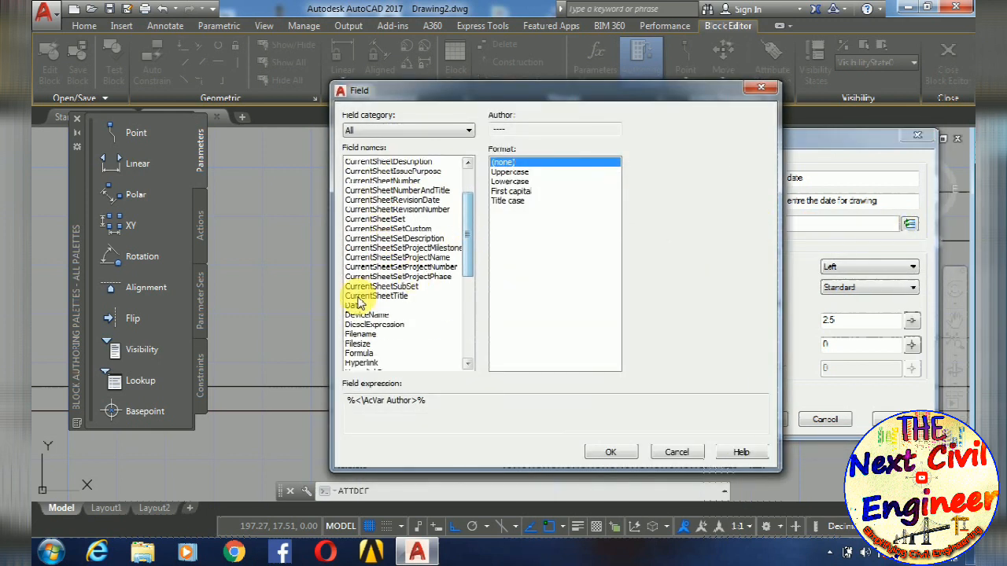
left_click(361, 307)
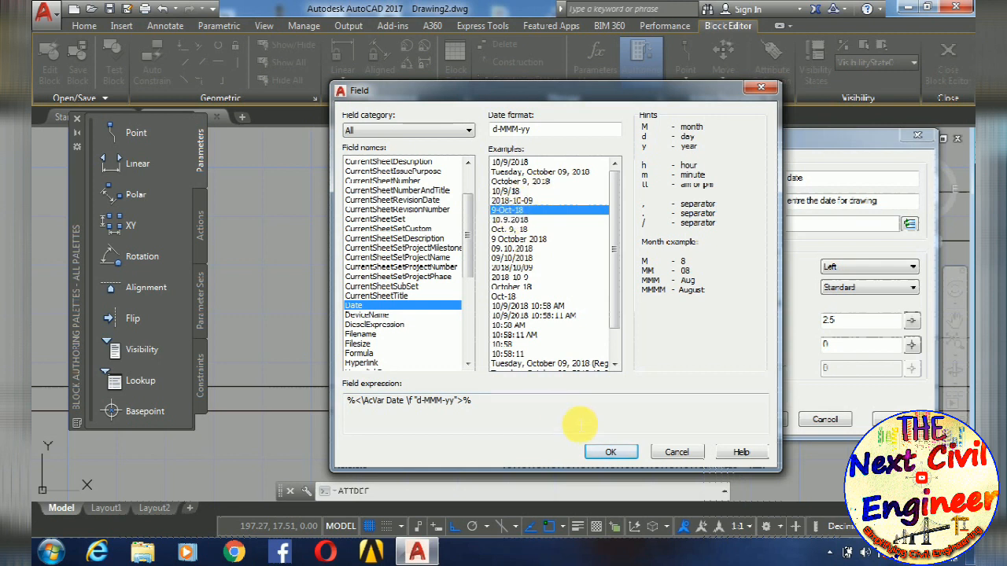
left_click(611, 452)
- Set the date attribute's text height to 3 and place it right after the Date:- label
double_click(836, 321)
type("3")
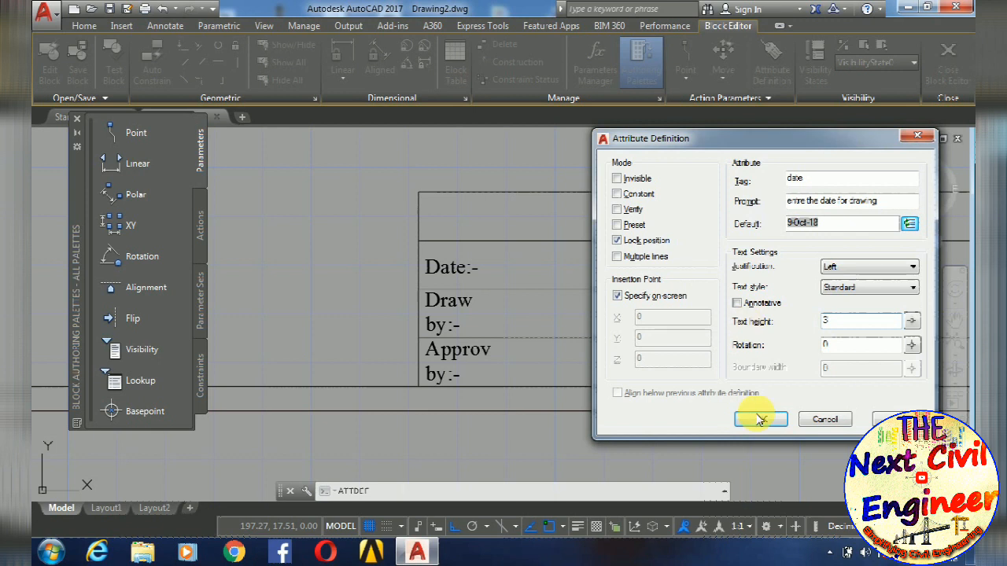
left_click(747, 419)
scroll(484, 266, "up", 5)
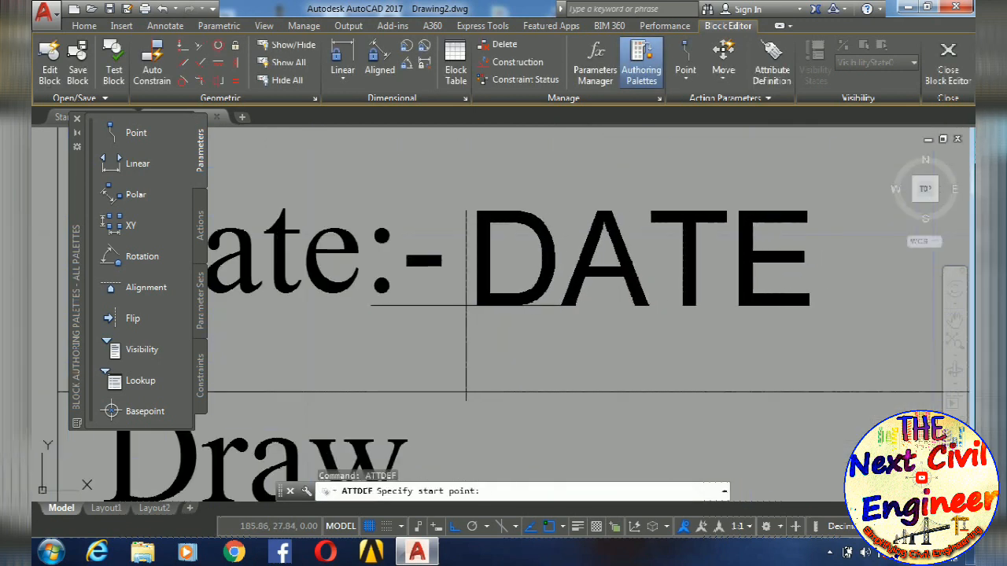
scroll(476, 306, "down", 4)
scroll(603, 354, "down", 3)
middle_click_drag(623, 349, 579, 274)
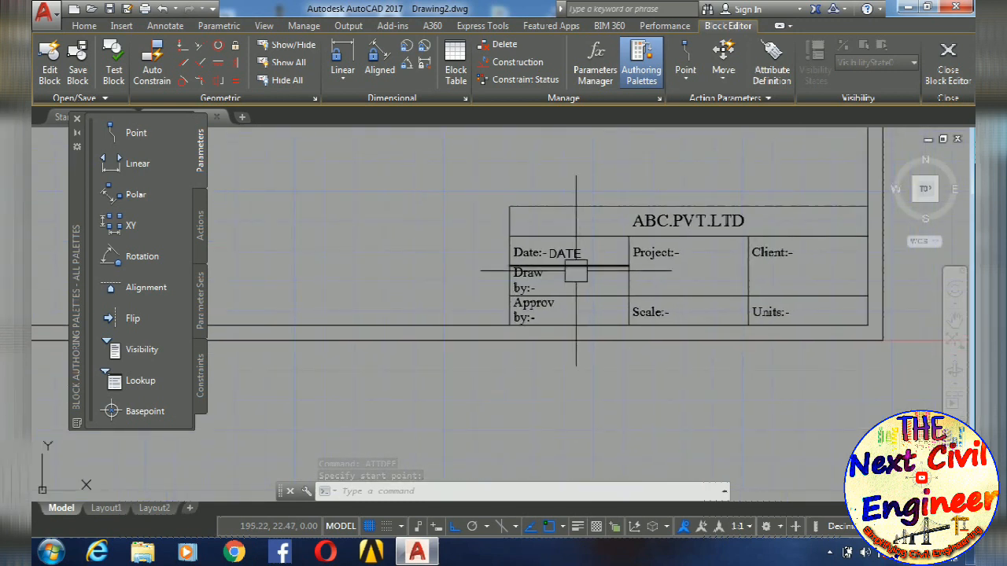
mouse_move(576, 271)
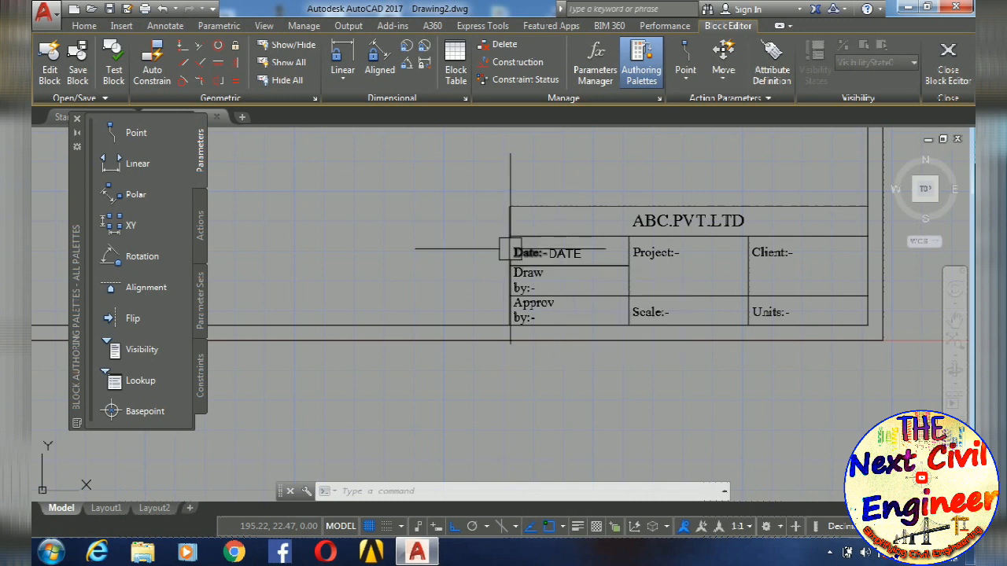
- Start another attribute definition and set its tag to "draw by"
scroll(562, 266, "up", 2)
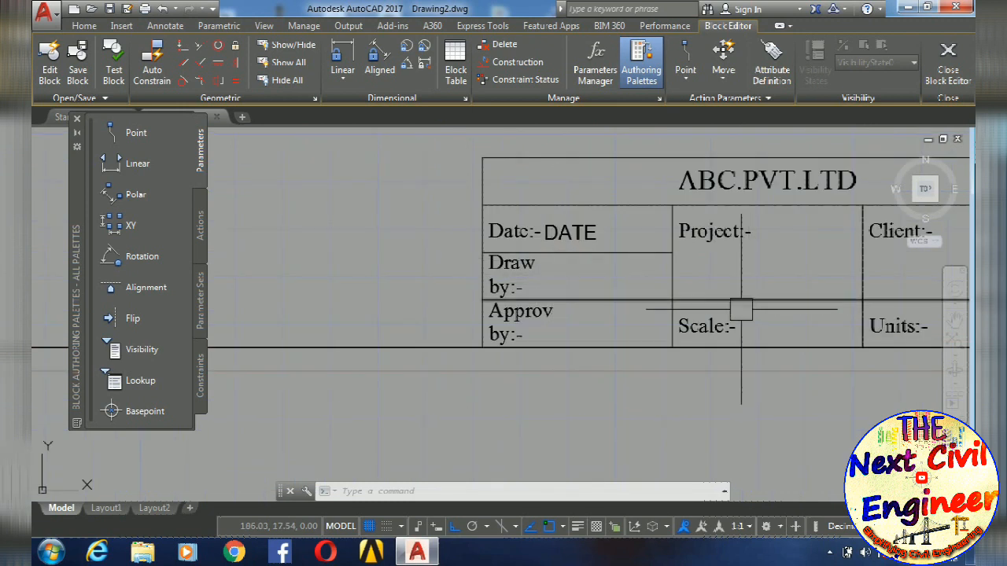
type("ATTde")
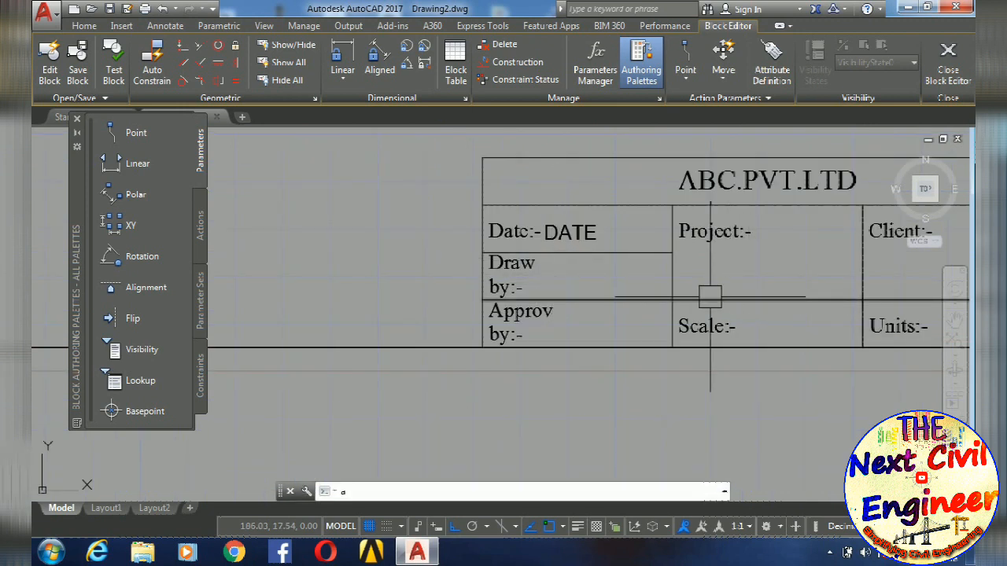
type("f")
key("Return")
type("de")
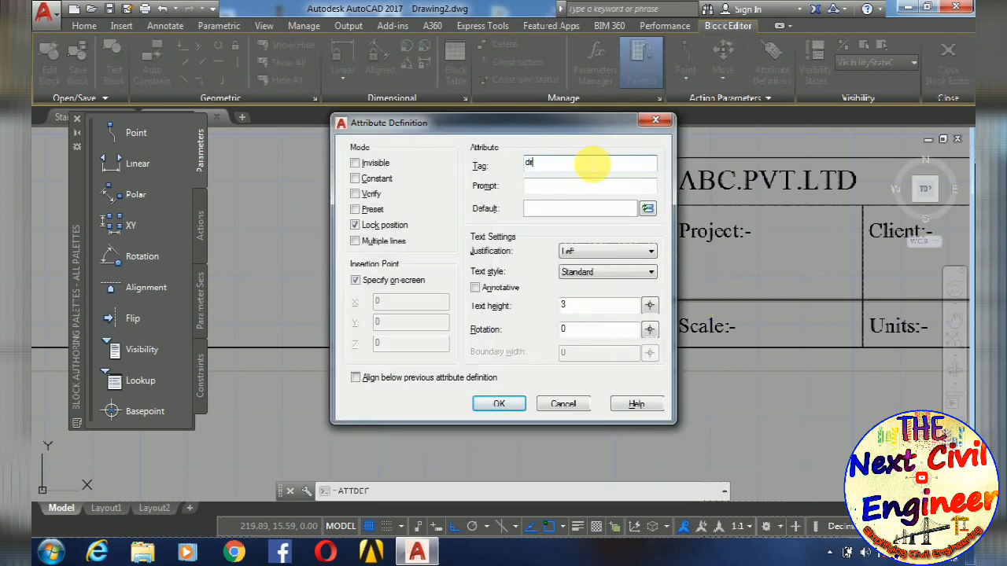
type("raw")
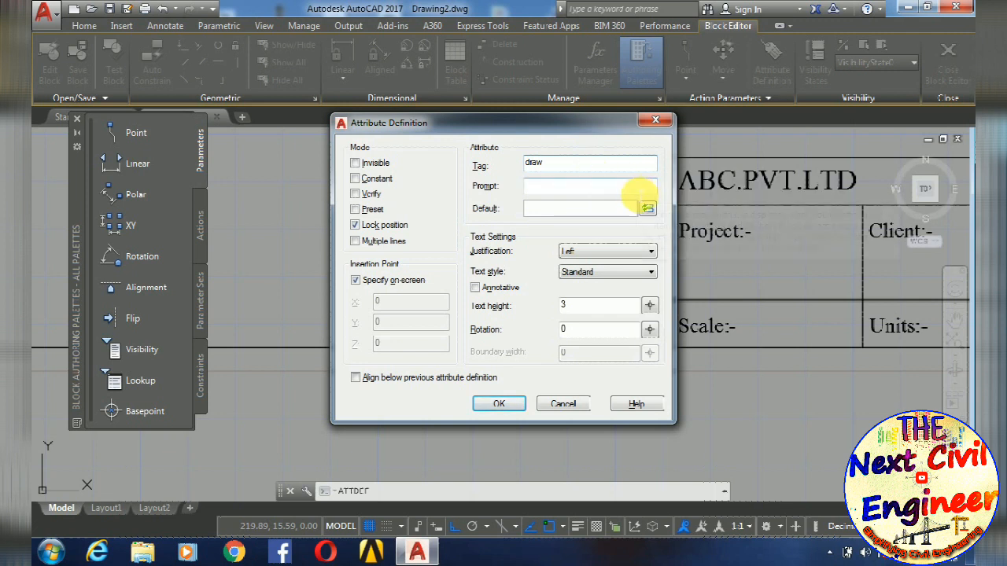
type(" by")
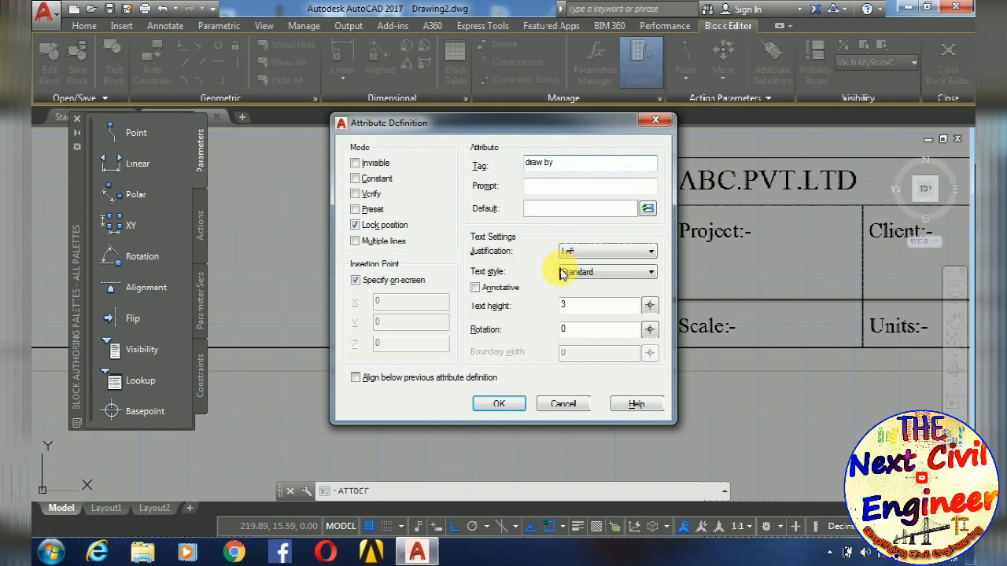
- Set the draw by attribute's prompt to "enter the name of draftsman"
left_click(535, 187)
type("enter the name of d")
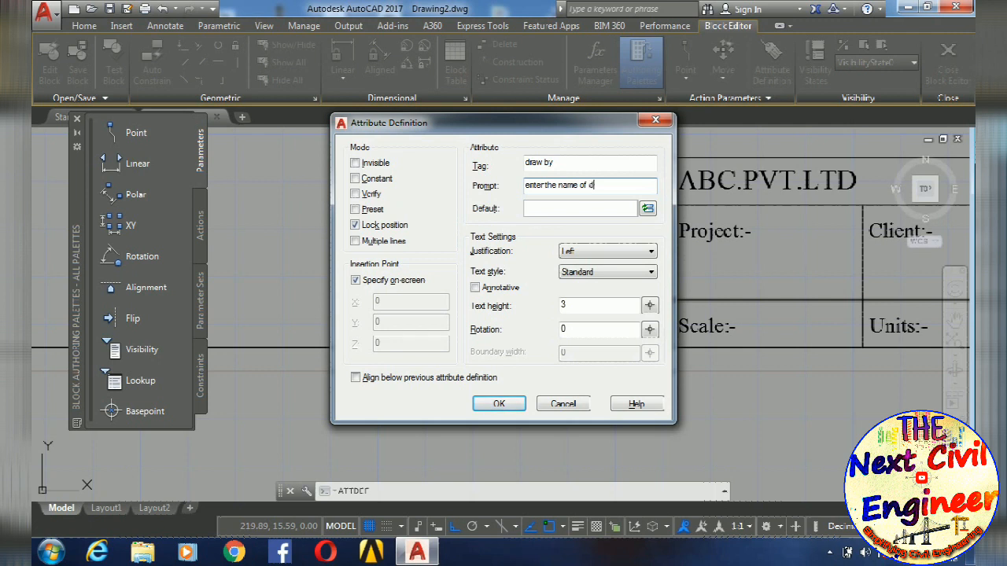
type("raftsman")
left_click(533, 209)
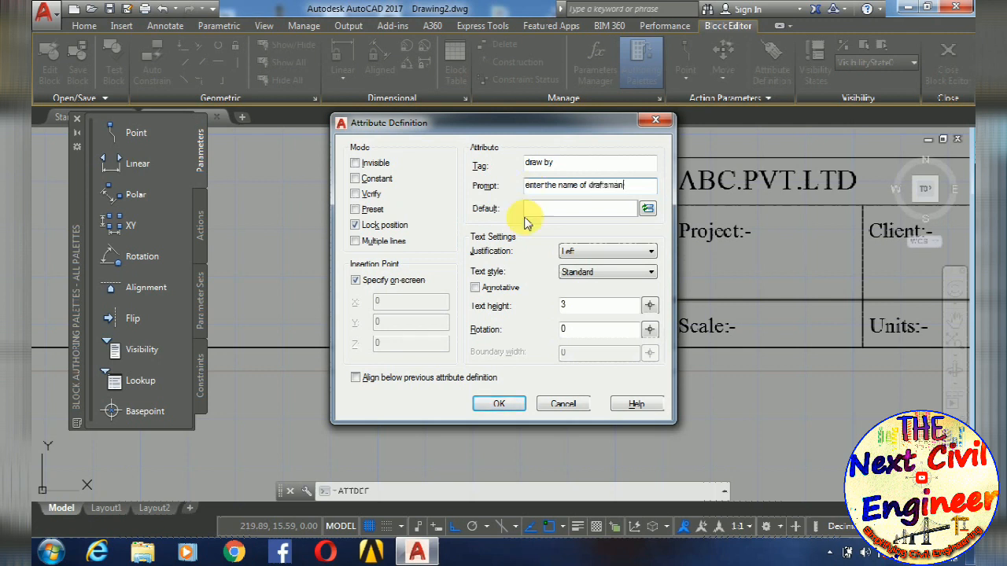
- Set the draftsman attribute's default value to @@@@@ and remove the space from its tag so it reads drawby
type("@@@@@")
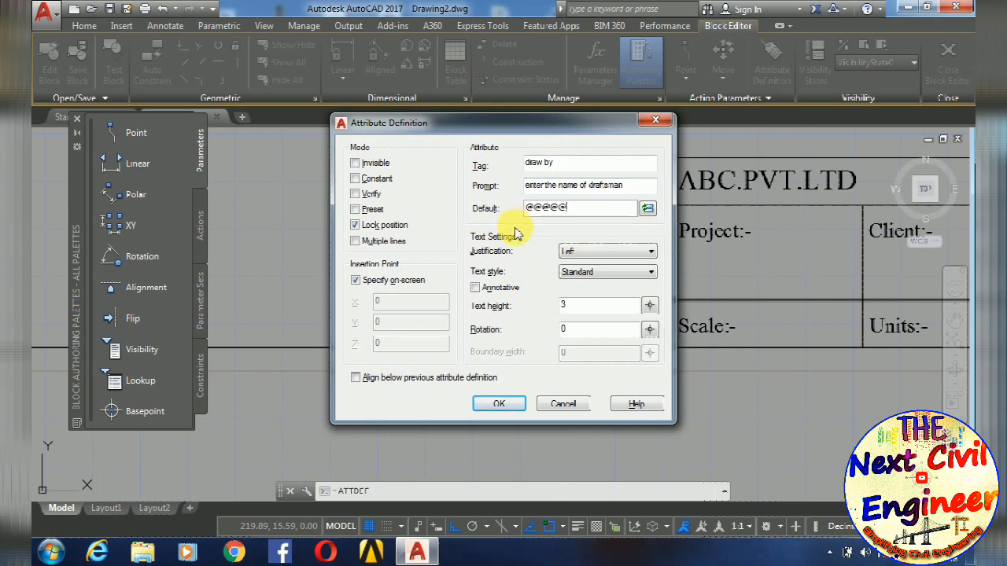
left_click(510, 408)
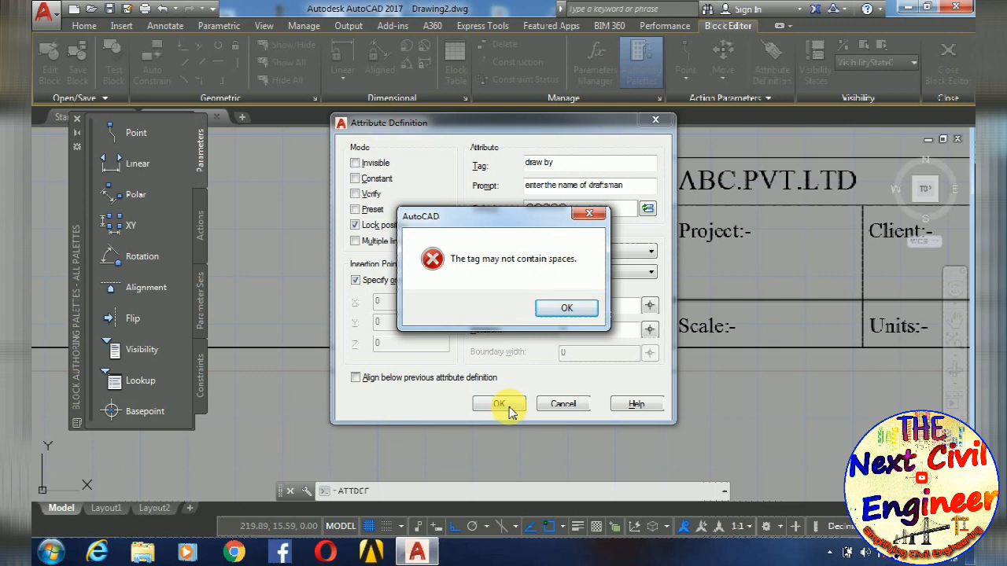
left_click(576, 312)
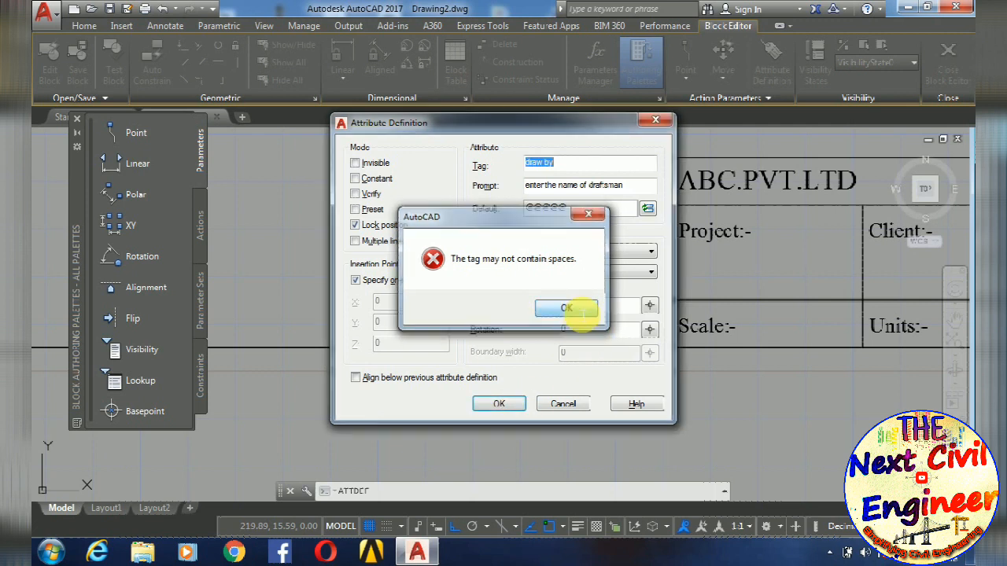
left_click(553, 164)
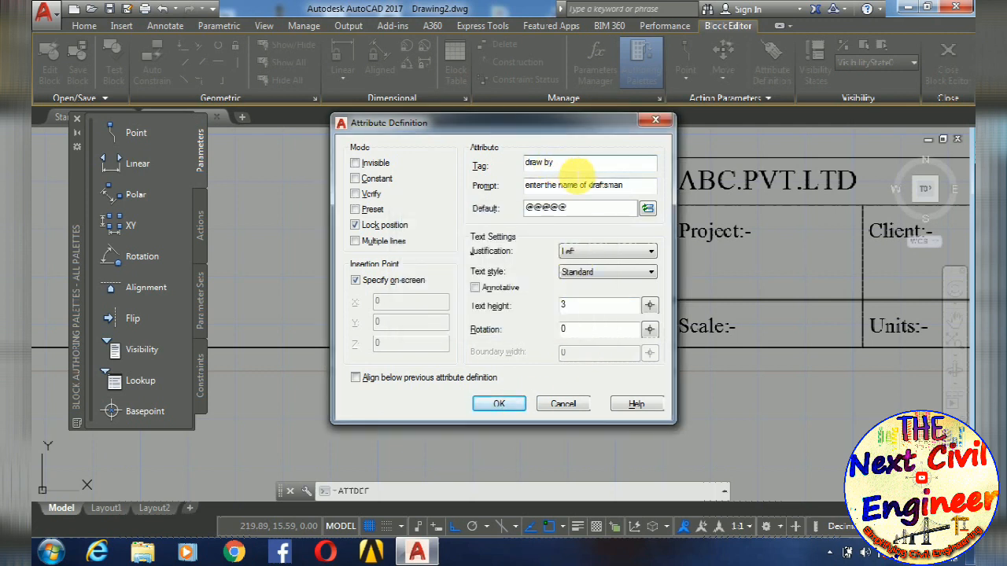
key("BackSpace")
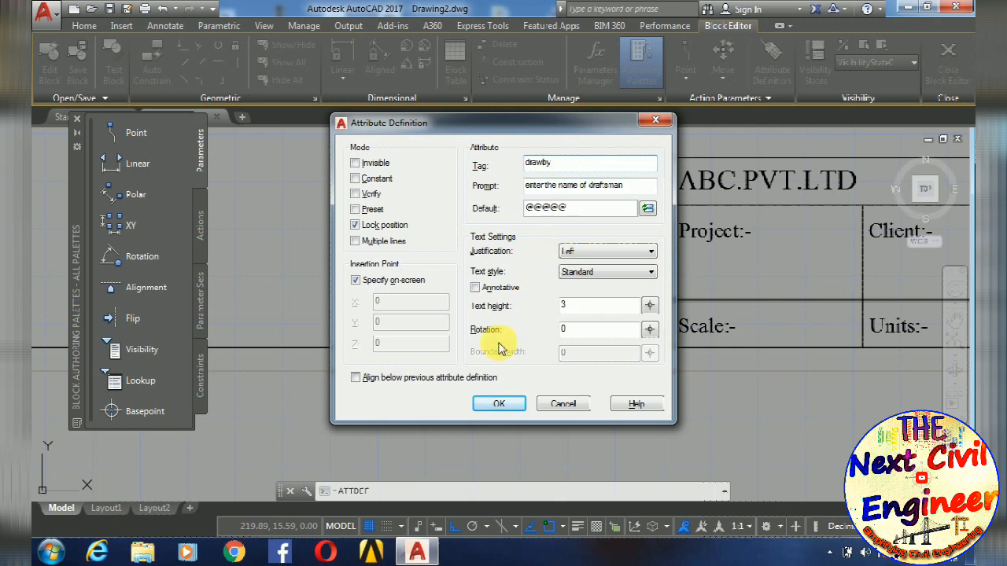
- Place the drawby attribute beside the Draw by:- label in the title table
left_click(499, 403)
scroll(590, 275, "up", 5)
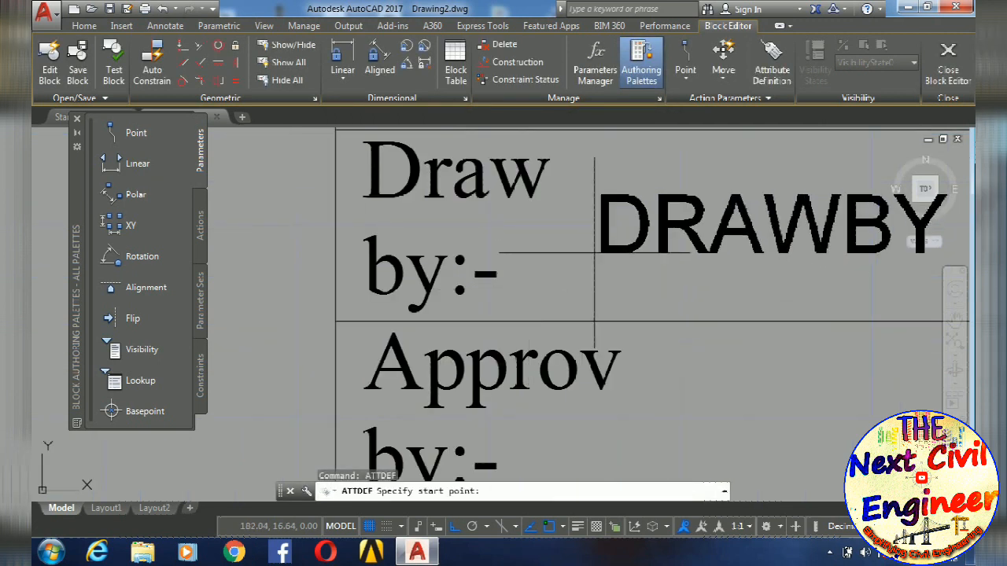
scroll(594, 253, "up", 3)
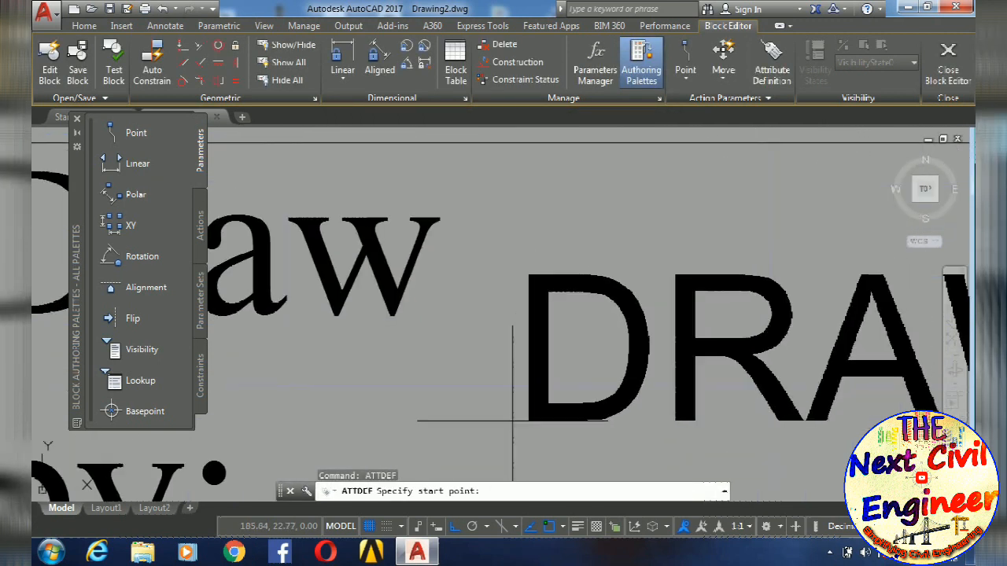
scroll(520, 417, "down", 7)
left_click(548, 405)
- Start another attribute definition with the tag "approvby" and the prompt "enter the approving authority"
scroll(554, 397, "down", 2)
right_click(550, 337)
type("approvby")
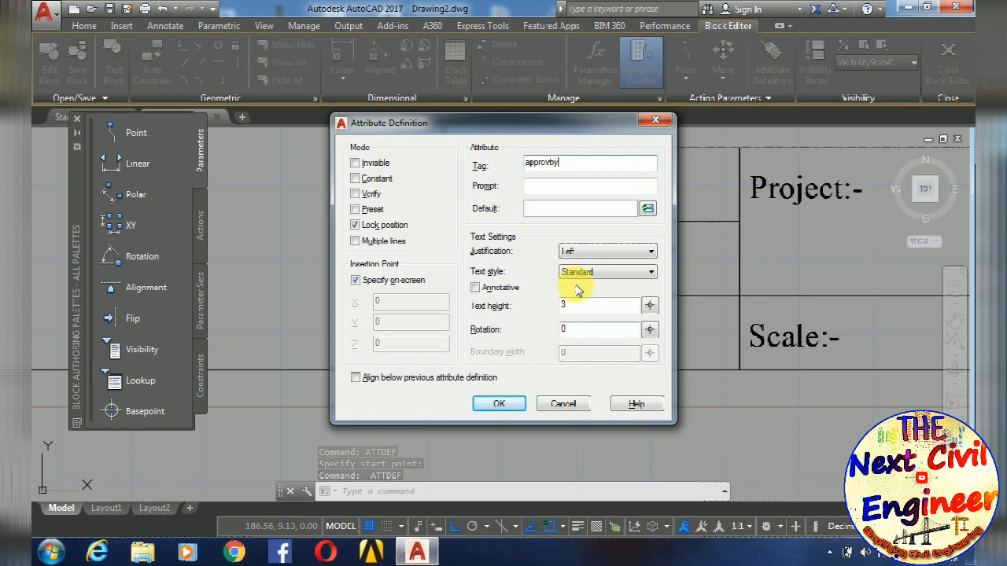
left_click(560, 188)
type("en")
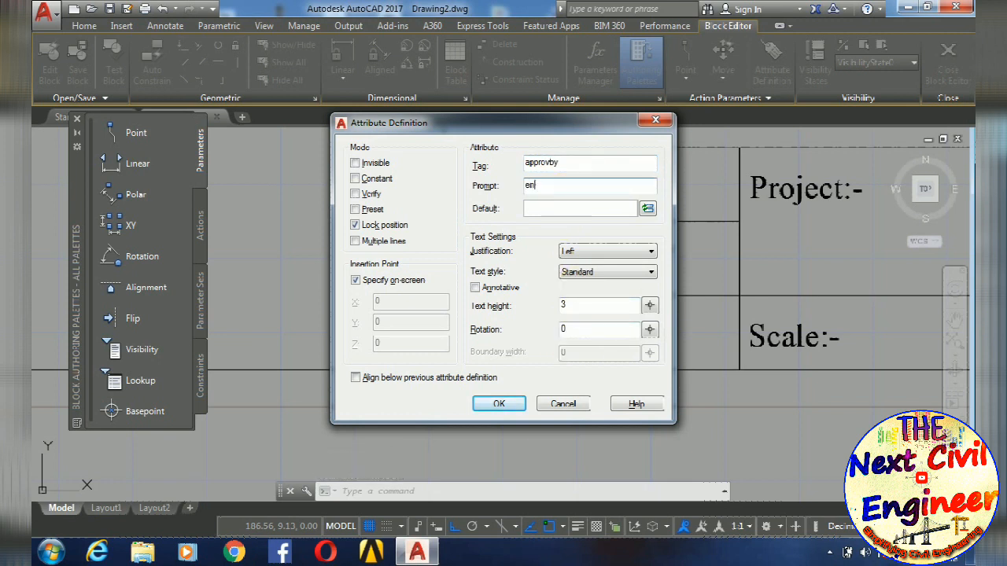
type("ter the approving authority")
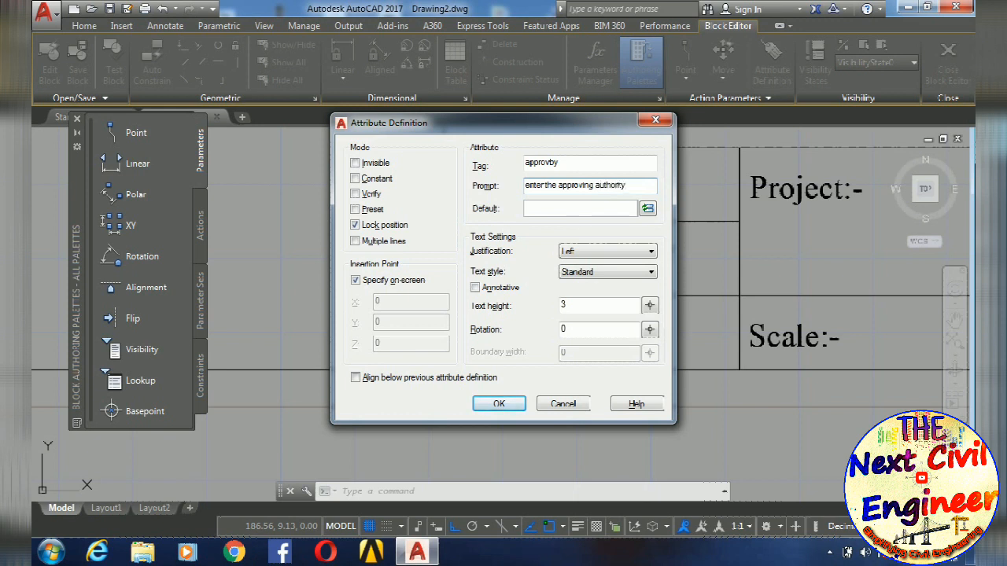
- Set the approvby attribute's default value to #### and place it beside the Approv by:- label
left_click(553, 209)
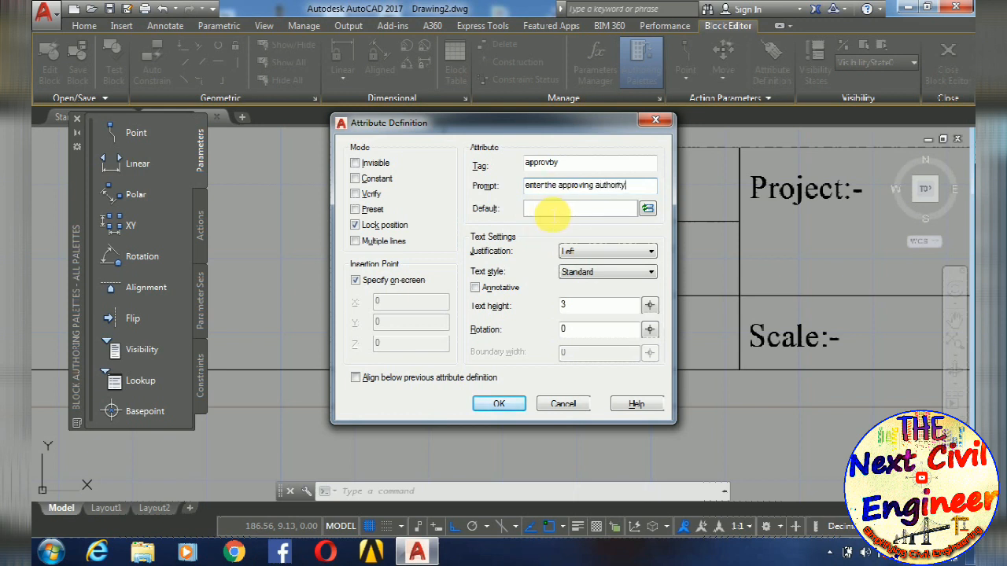
type("####")
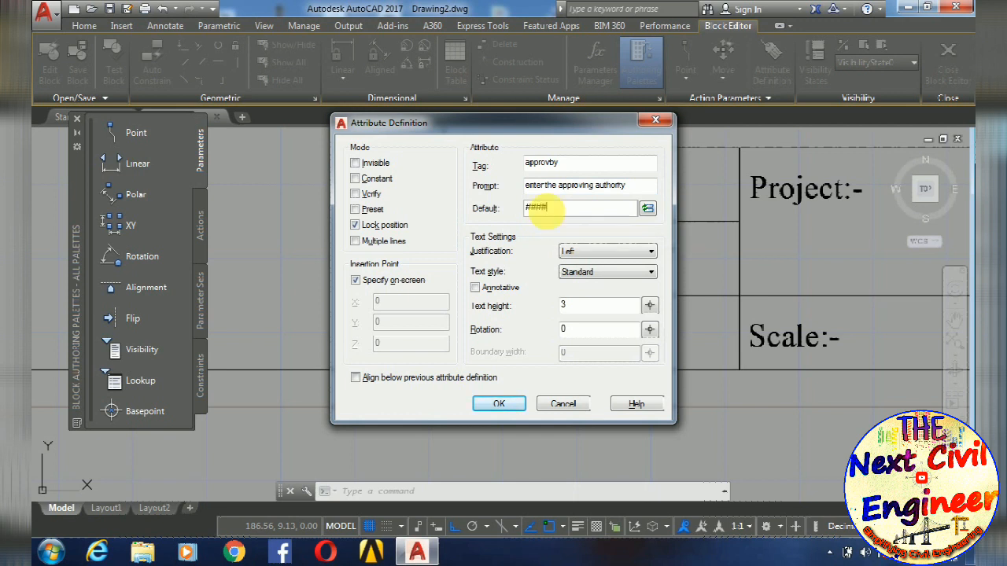
left_click(498, 408)
scroll(661, 315, "up", 4)
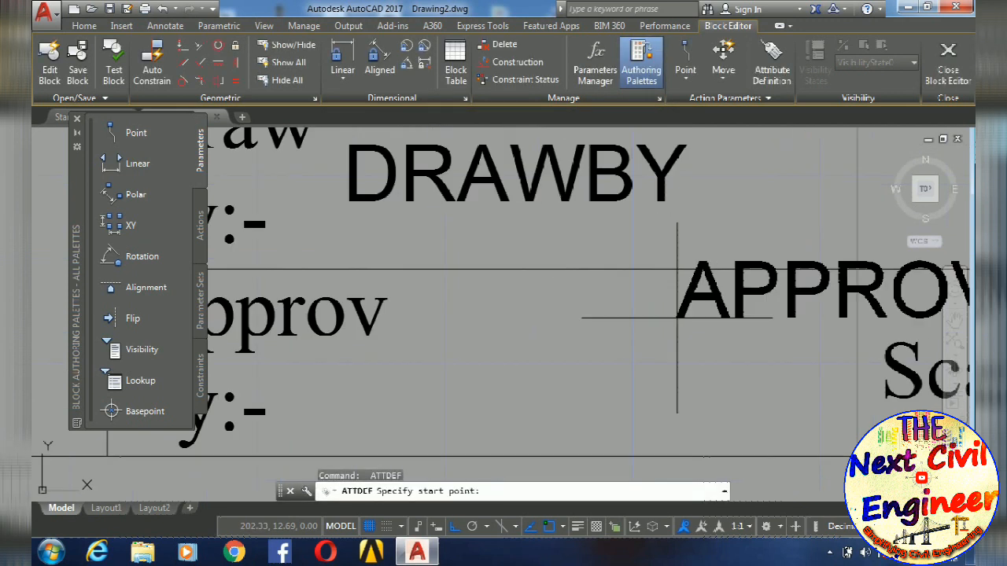
left_click(397, 384)
- Start another attribute definition with the tag "project" and the prompt "enter the name of project"
scroll(472, 370, "down", 6)
middle_click_drag(528, 380, 499, 378)
scroll(498, 360, "up", 2)
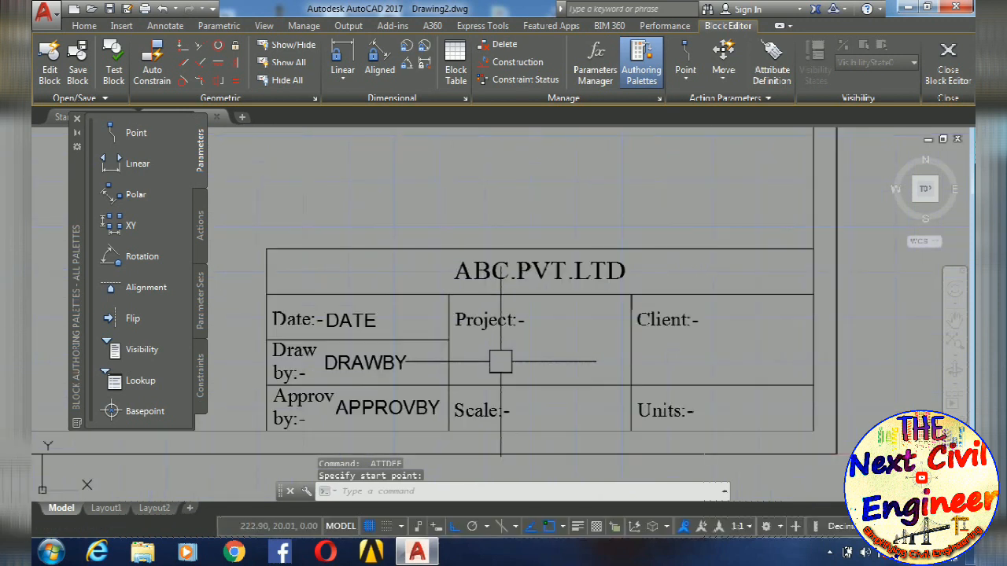
key("Return")
type("Projec")
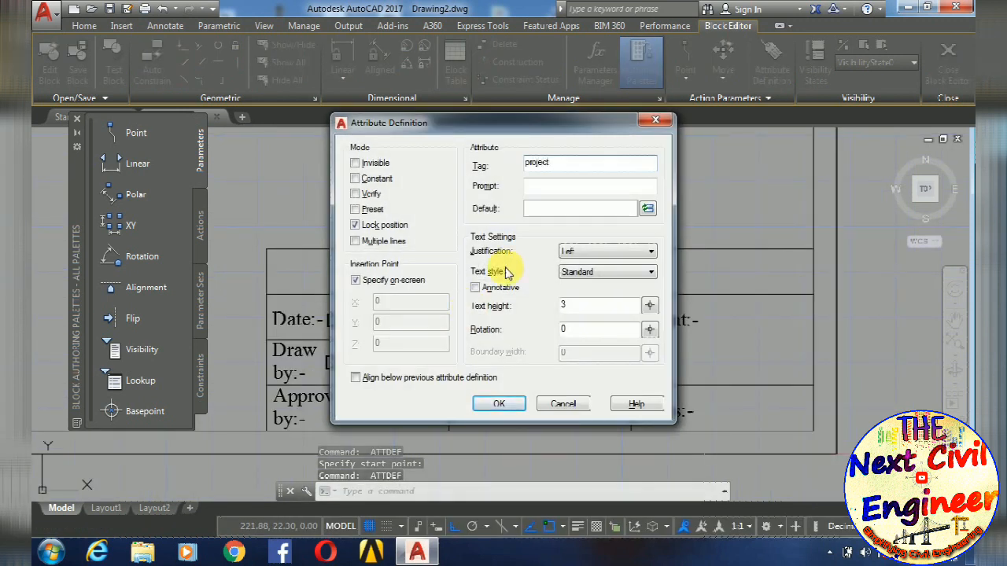
left_click(539, 187)
type("enter")
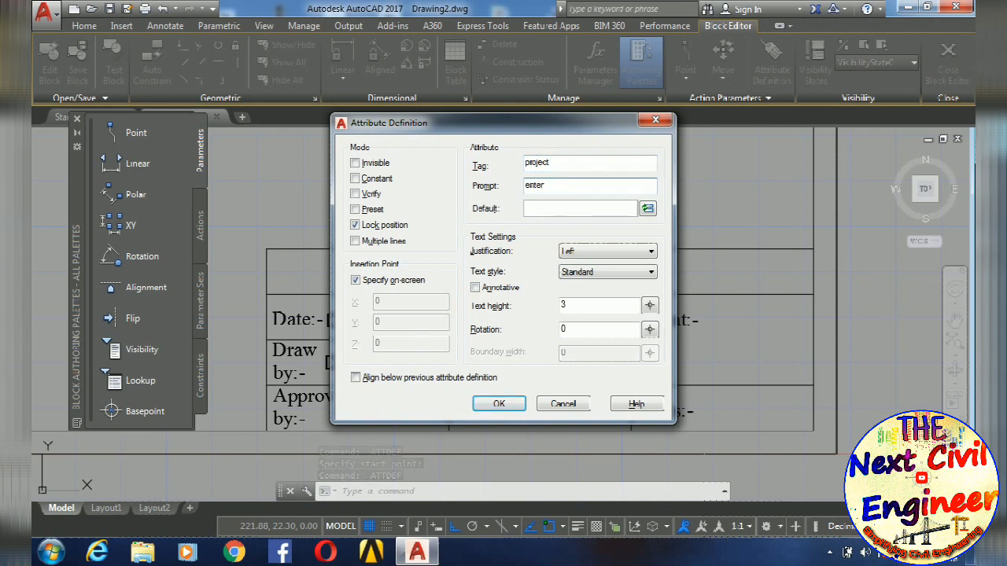
type(" the name ")
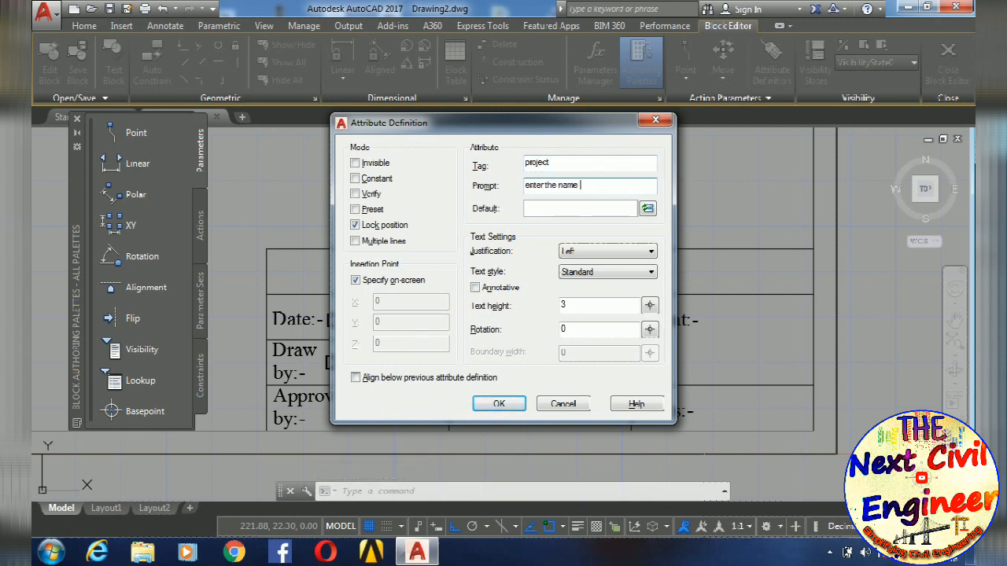
type("of project")
- Set the project attribute's default value to "xy" and place it just below the Project:- label
left_click(537, 209)
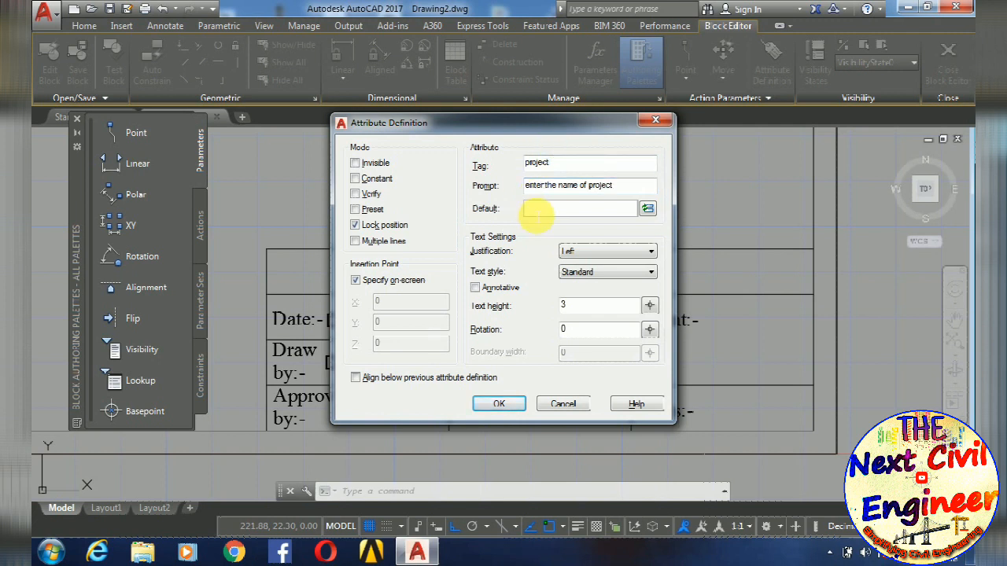
type("xyz")
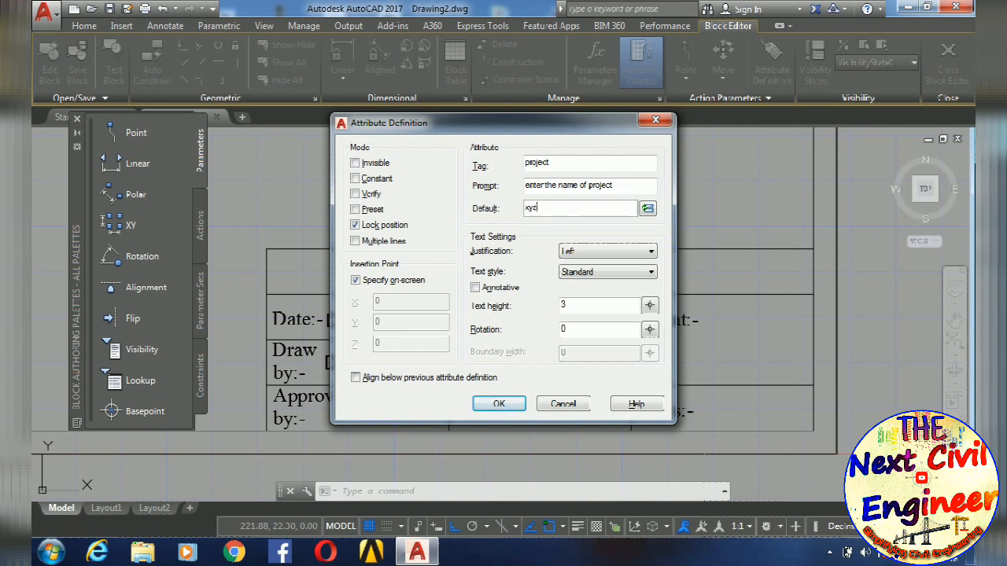
left_click(499, 403)
scroll(478, 338, "up", 5)
scroll(478, 338, "down", 3)
scroll(474, 340, "up", 3)
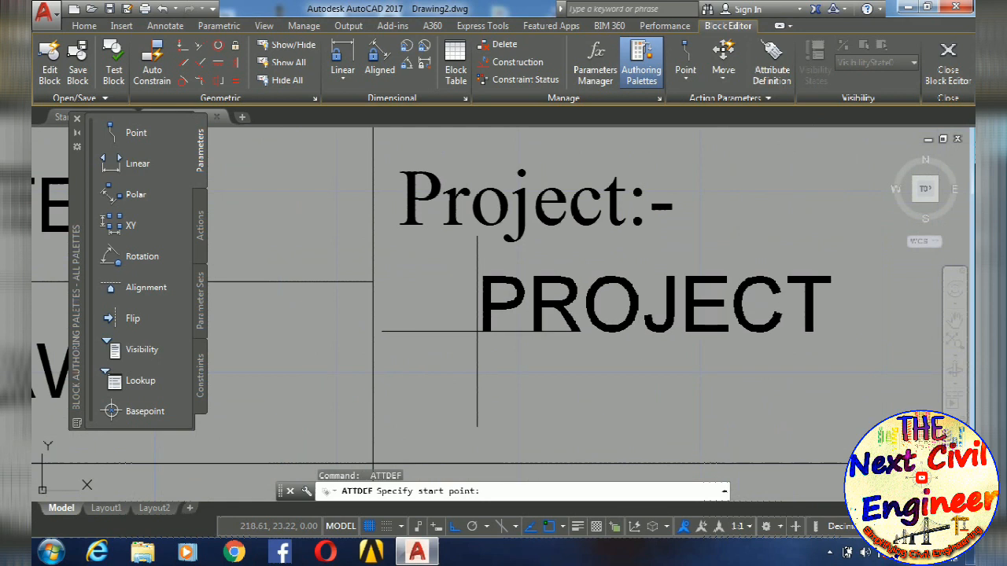
left_click(466, 350)
- Start another attribute definition with the tag "scale" and the prompt "enter the scale factor"
scroll(473, 350, "down", 4)
middle_click_drag(514, 351, 501, 243)
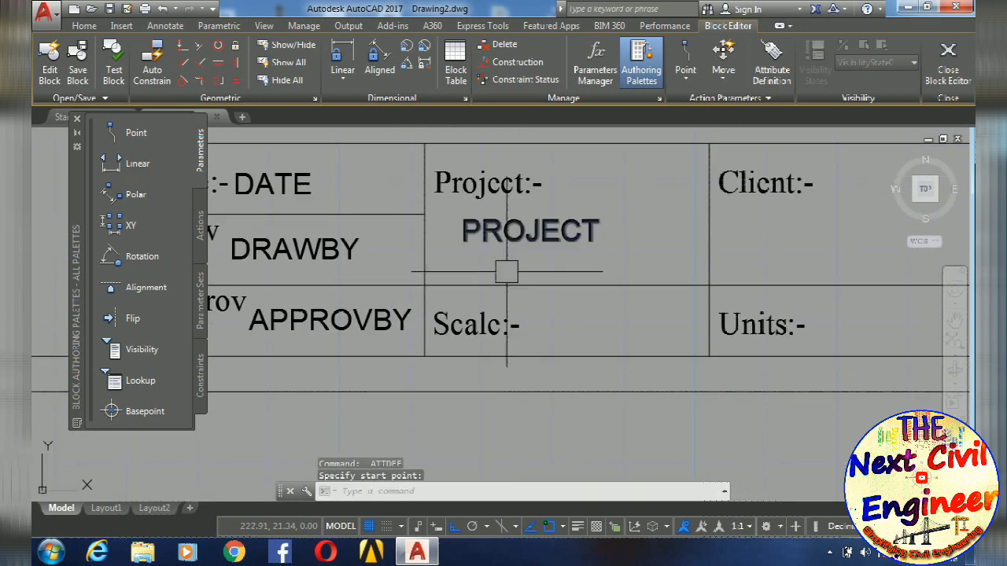
key("Return")
type("c")
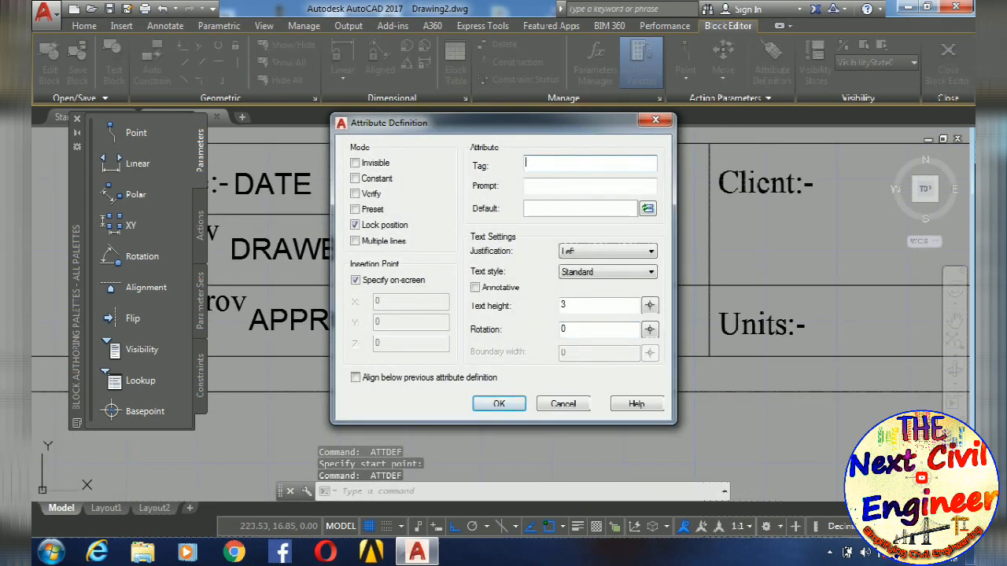
type("ale")
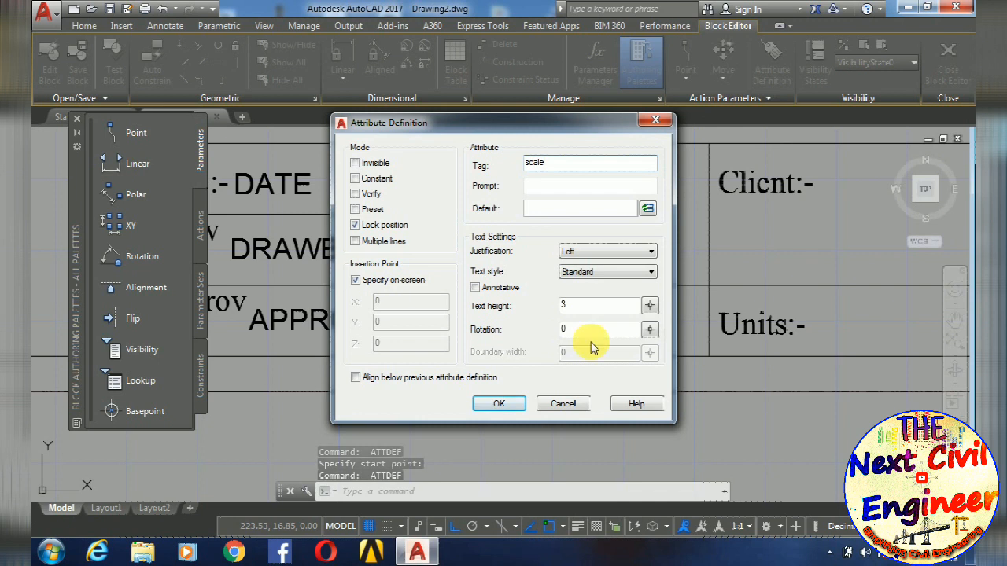
left_click(599, 186)
type("ent")
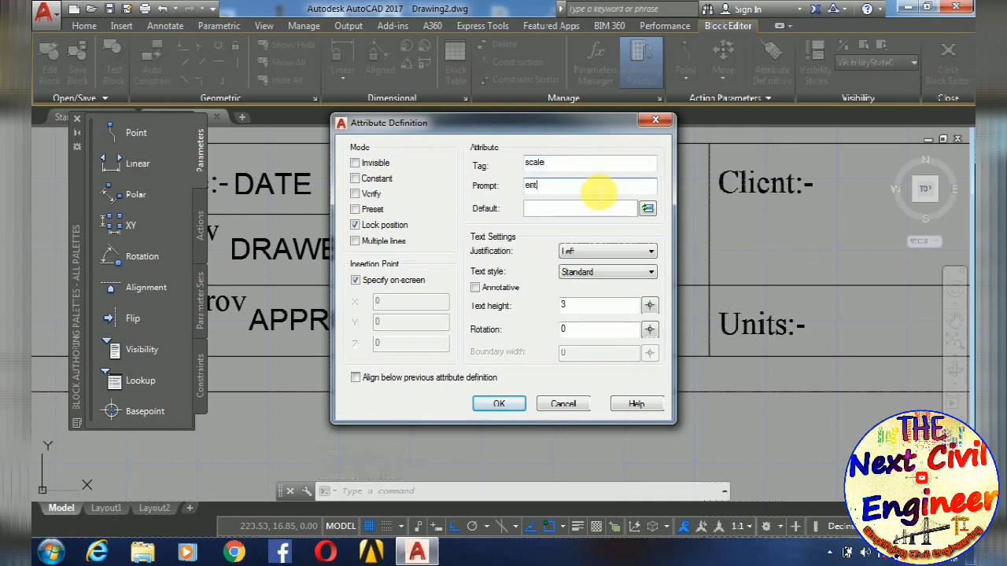
type("er the scale factor")
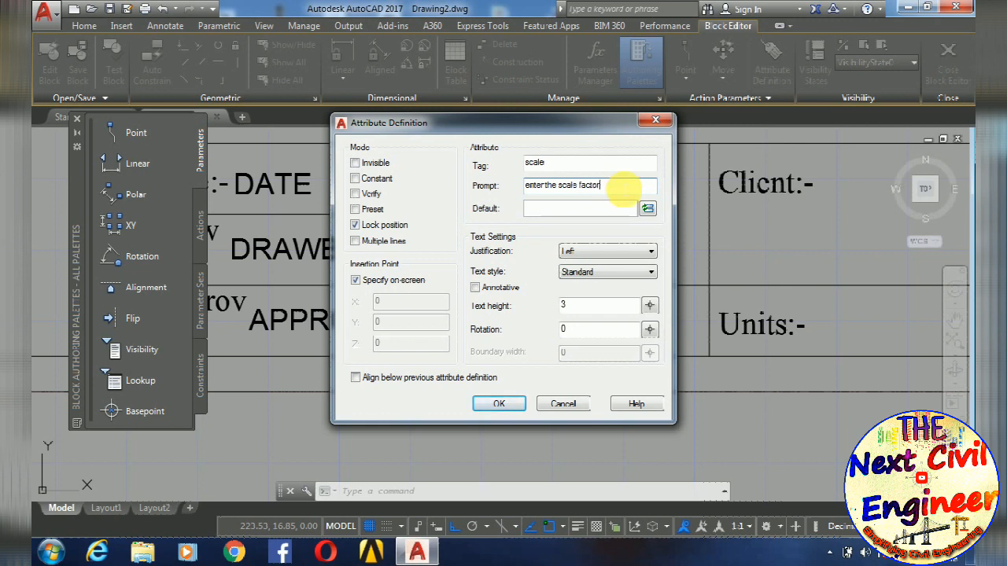
- Set the scale attribute's default value to 1:1 and place it right after the Scale:- label
left_click(582, 212)
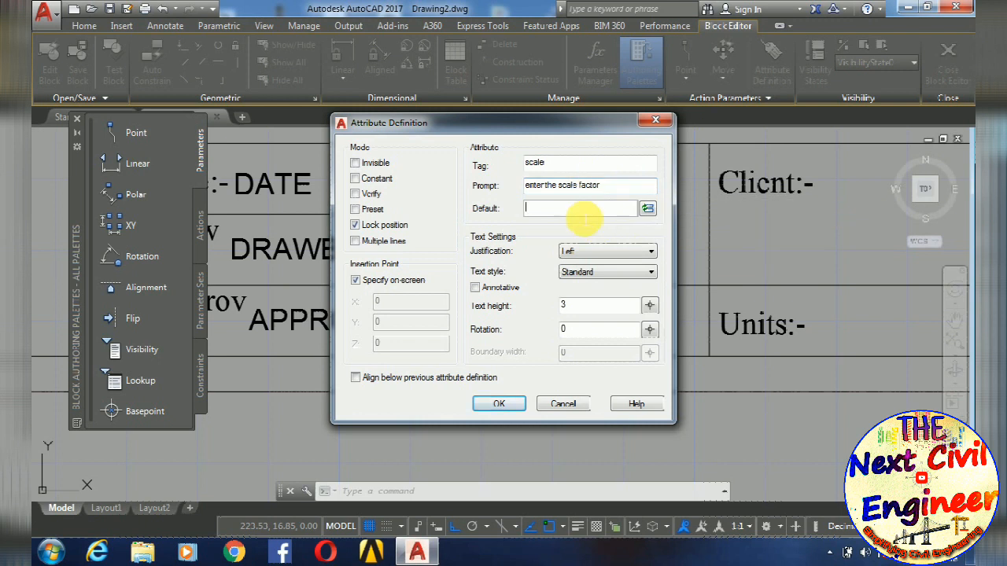
type("1:1")
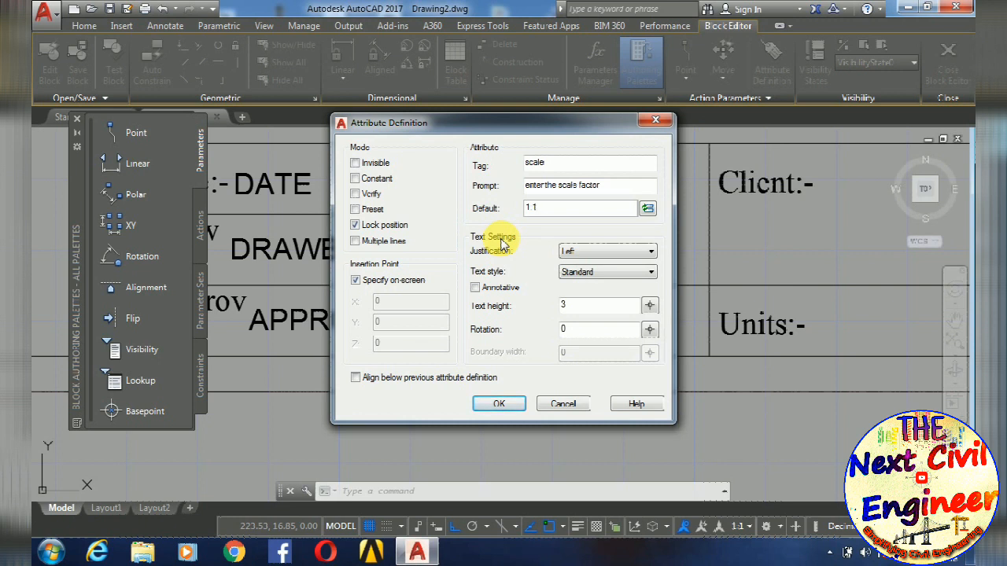
left_click(496, 403)
scroll(518, 333, "up", 6)
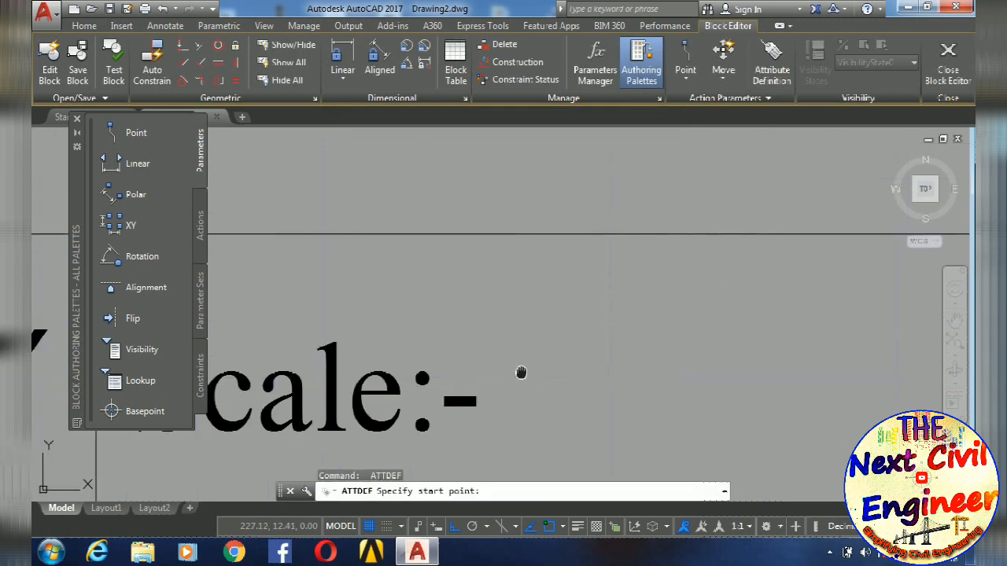
left_click(498, 345)
- Start another attribute definition with the tag "client" and the prompt "enter the name of client"
scroll(499, 346, "down", 5)
key("Return")
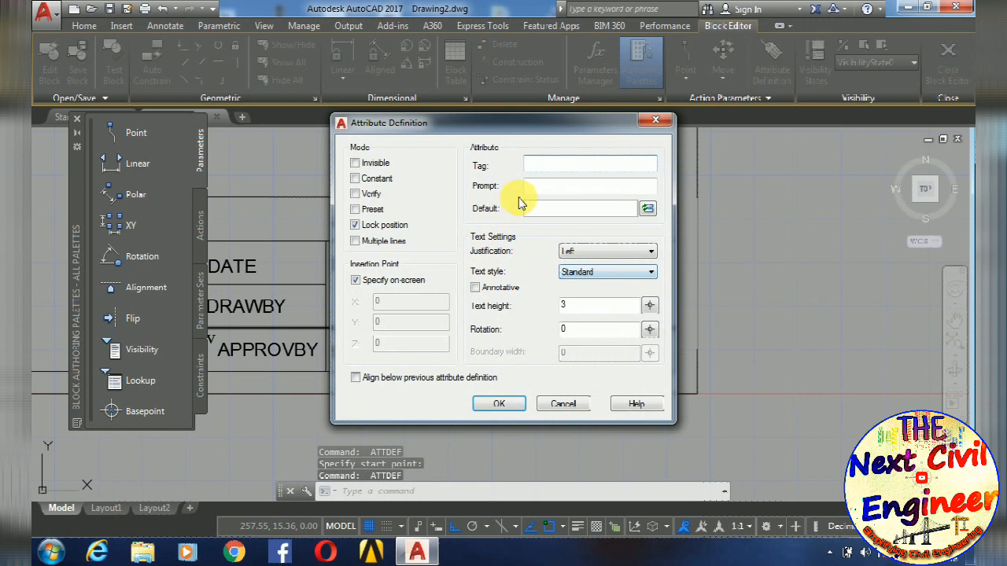
type("cle")
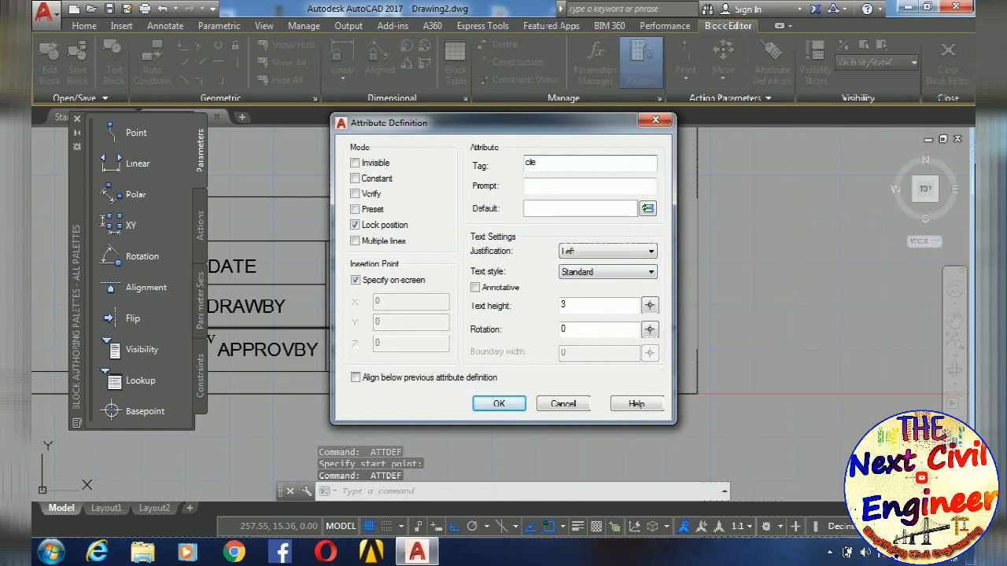
key("BackSpace")
type("ient")
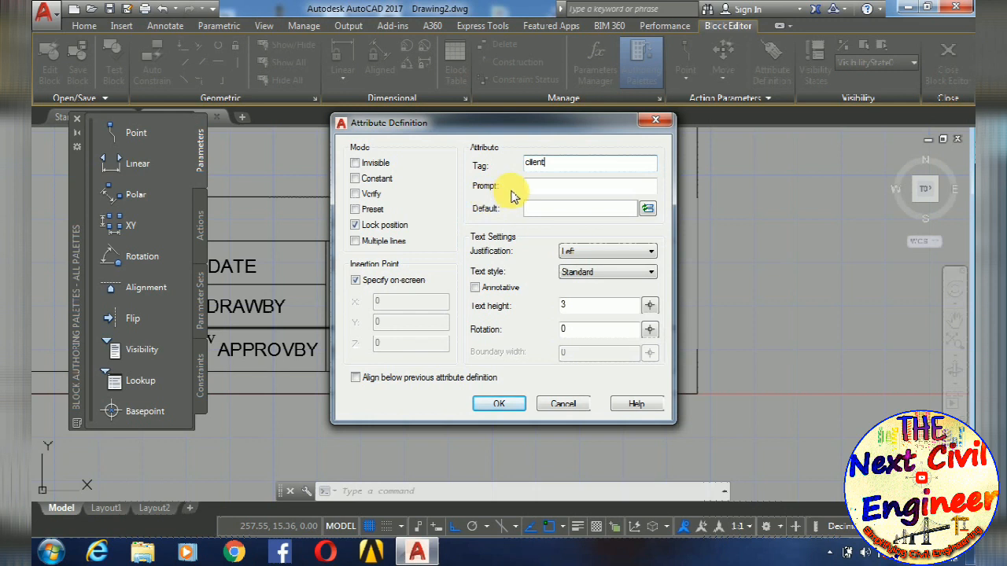
key("Tab")
type("enter the name of client")
- Set the client attribute's default value to $$$$$$ and place it just below the Client:- label
left_click(565, 210)
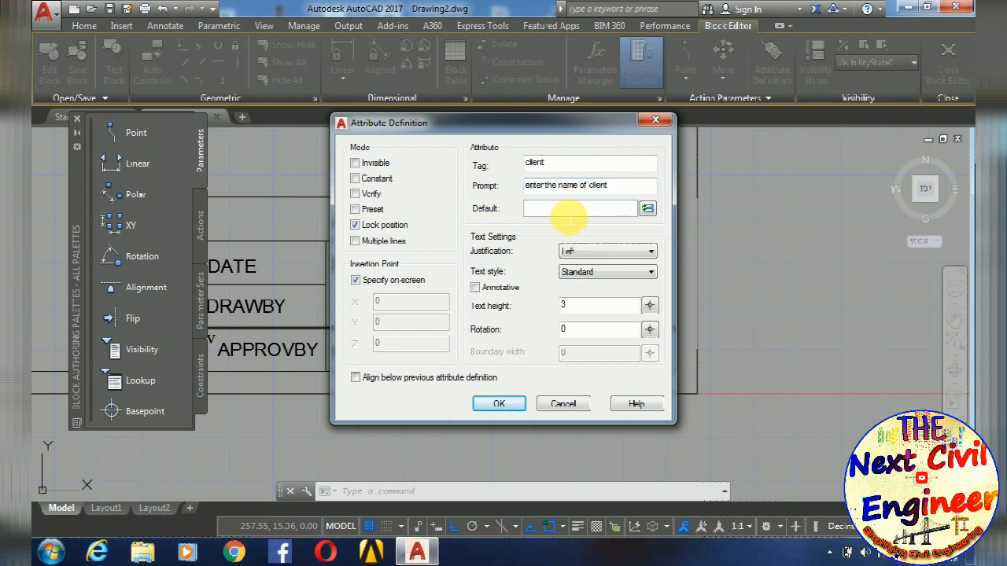
type("$$$$$$")
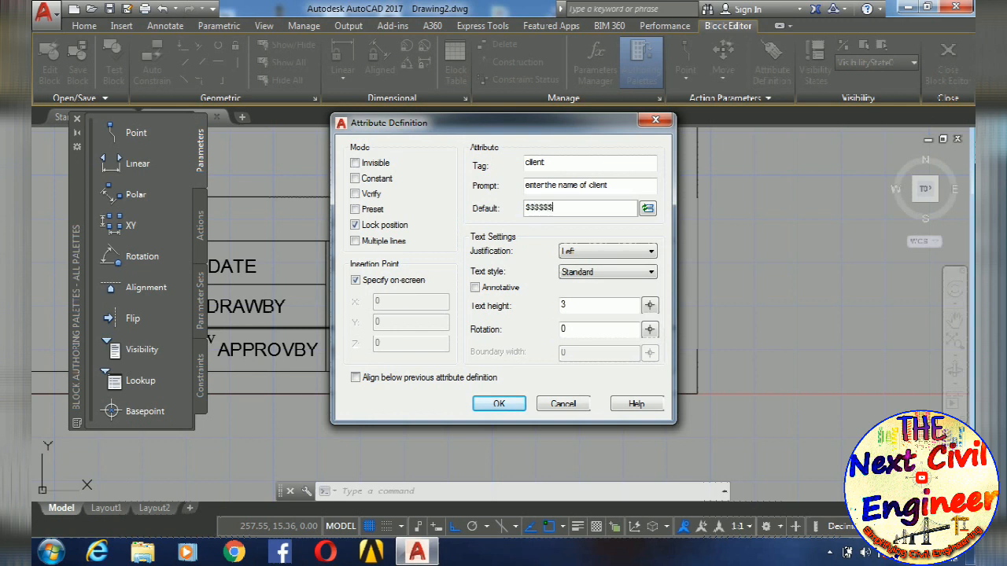
left_click(499, 404)
scroll(522, 322, "up", 3)
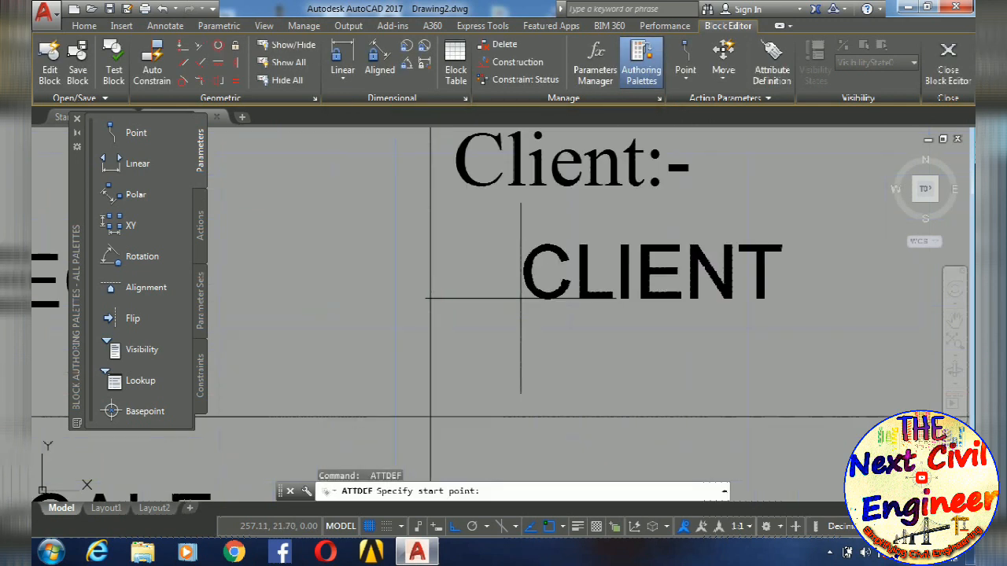
scroll(529, 306, "down", 1)
left_click(543, 299)
scroll(551, 299, "down", 3)
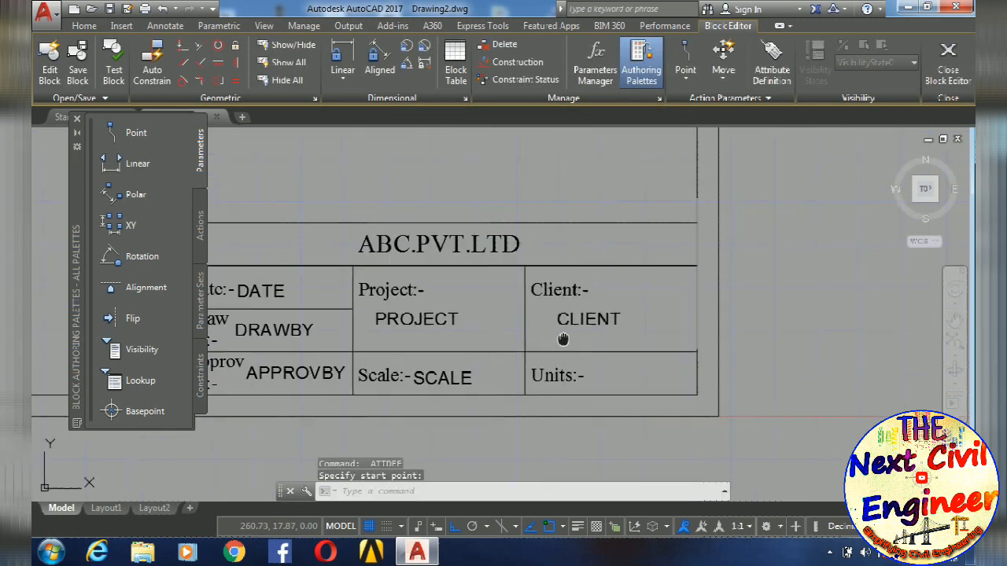
- Start another attribute definition with the tag "units" and the prompt "enter the units of drawing"
key("Return")
type("units")
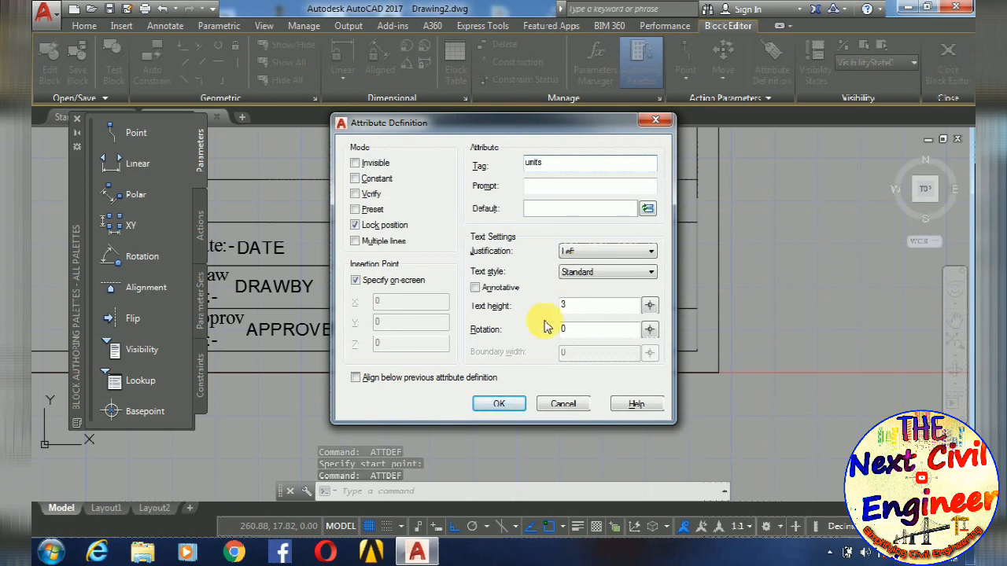
left_click(544, 189)
type("enter the units of ")
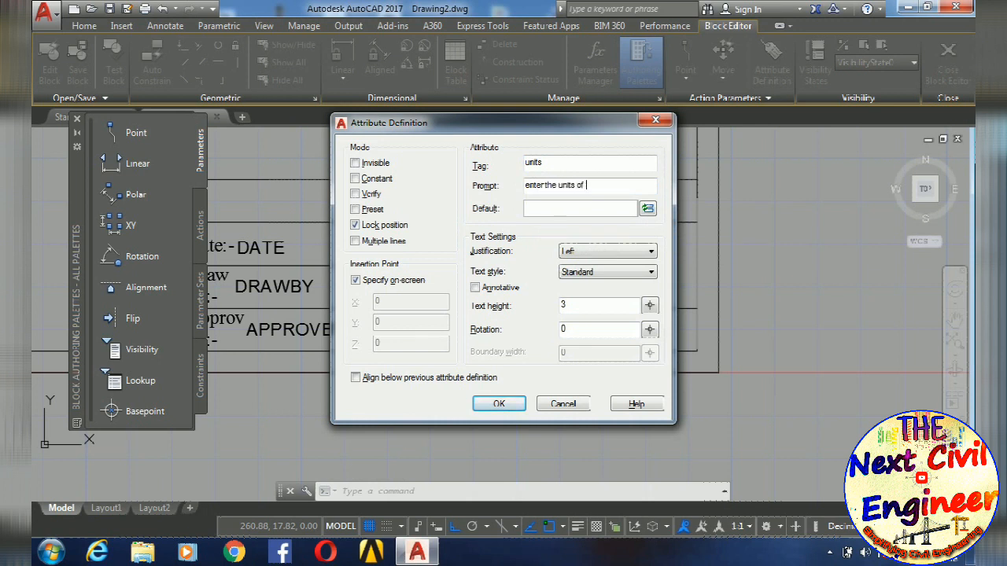
type("drawing")
- Set the units attribute's default value to mm and place it right after the Units:- label
left_click(571, 208)
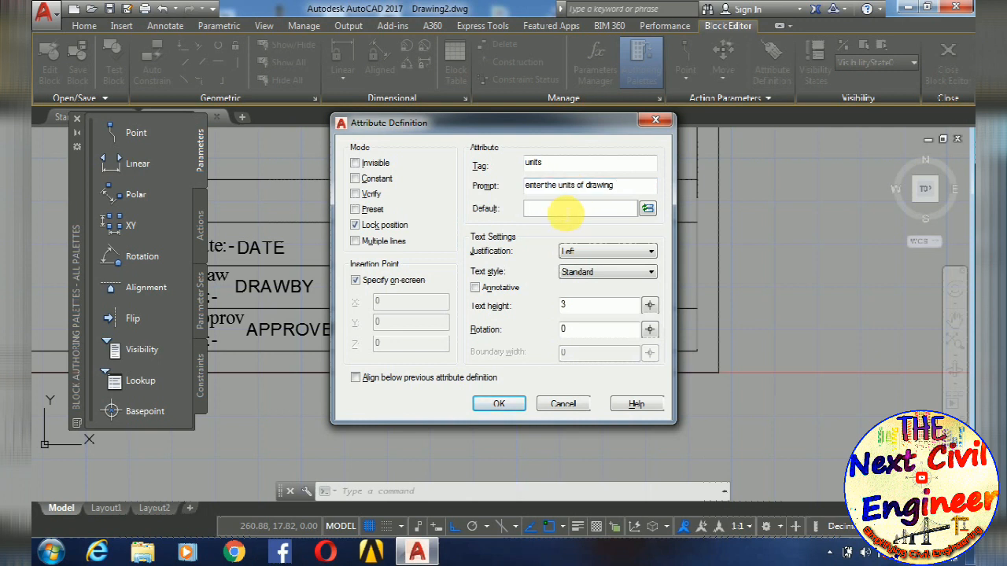
type("mm")
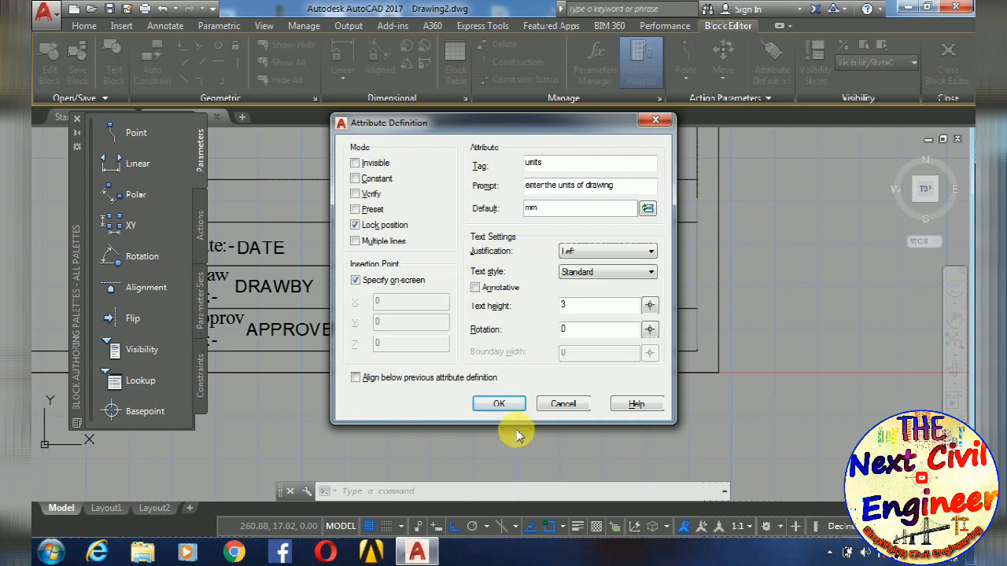
left_click(503, 405)
scroll(582, 331, "up", 5)
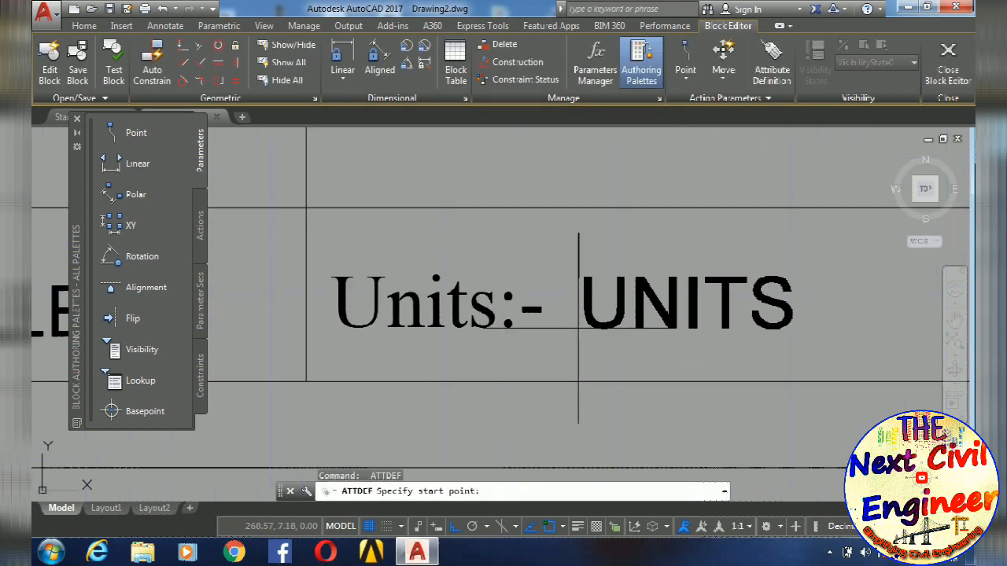
scroll(605, 314, "down", 6)
scroll(559, 318, "up", 2)
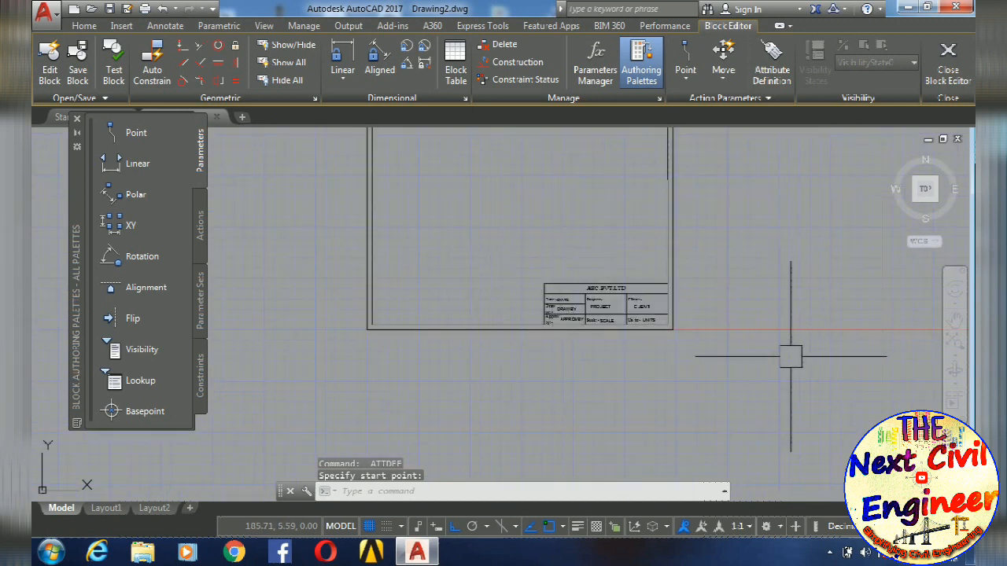
- Close the Block Editor, saving the changes to the title box block
middle_click_drag(546, 301, 571, 357)
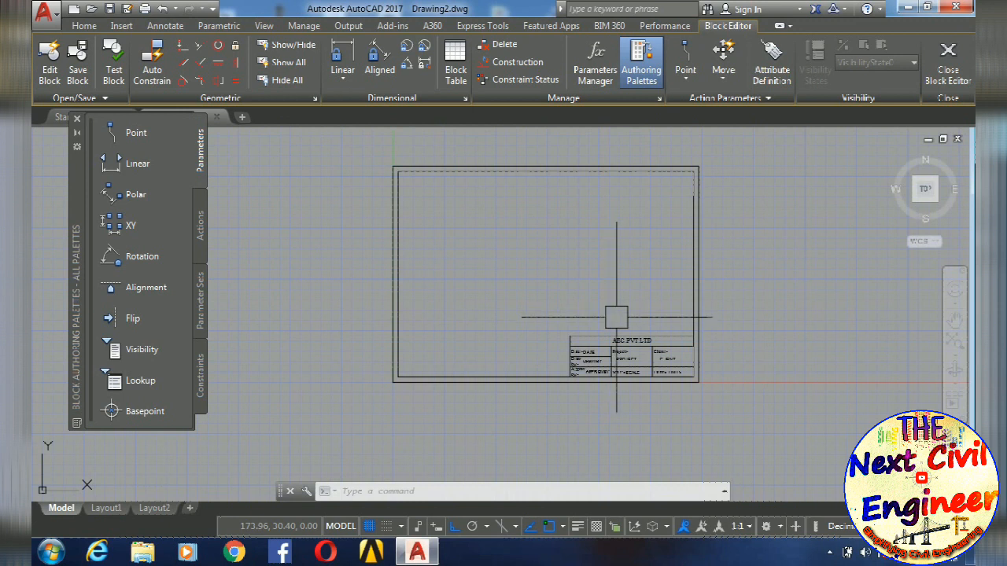
left_click(946, 73)
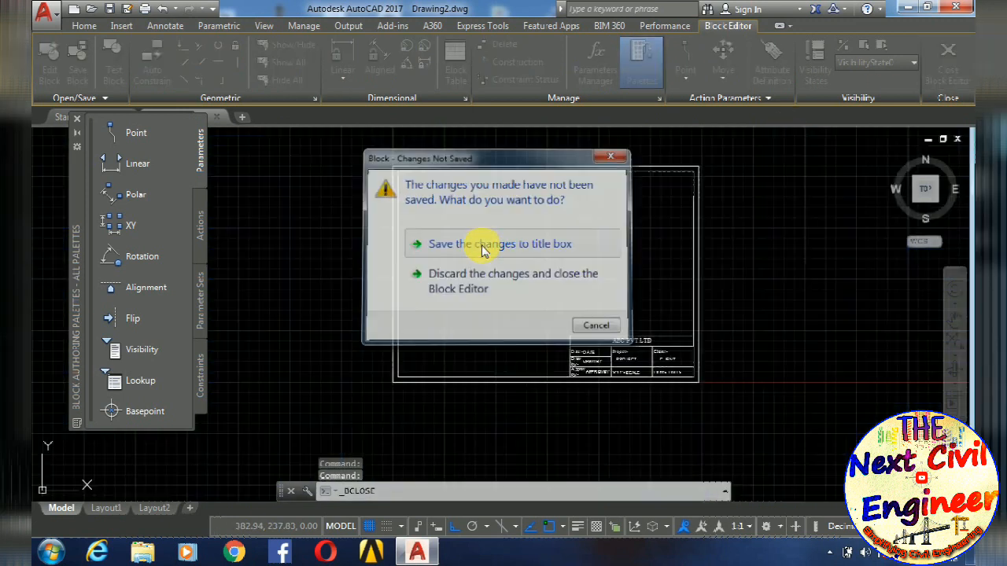
left_click(484, 246)
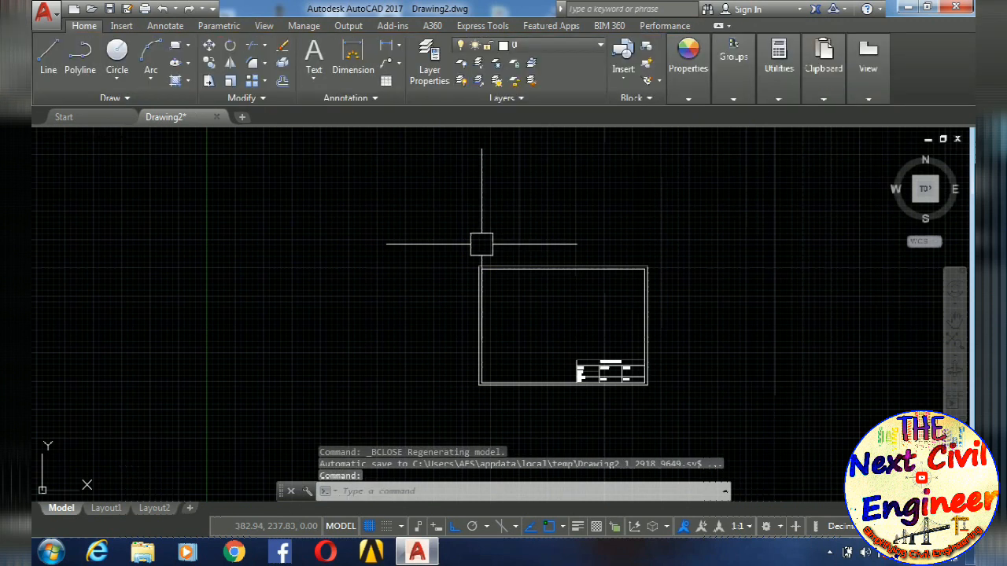
- Examine the title table of the existing frame in the drawing for attribute values beside its labels
scroll(614, 354, "up", 3)
scroll(584, 336, "up", 5)
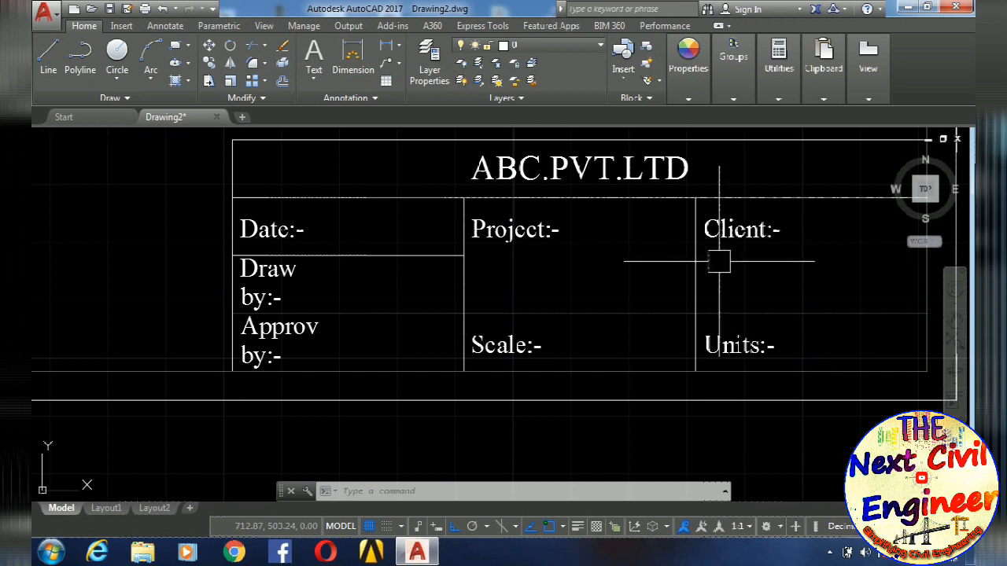
scroll(660, 263, "down", 8)
middle_click_drag(661, 268, 642, 287)
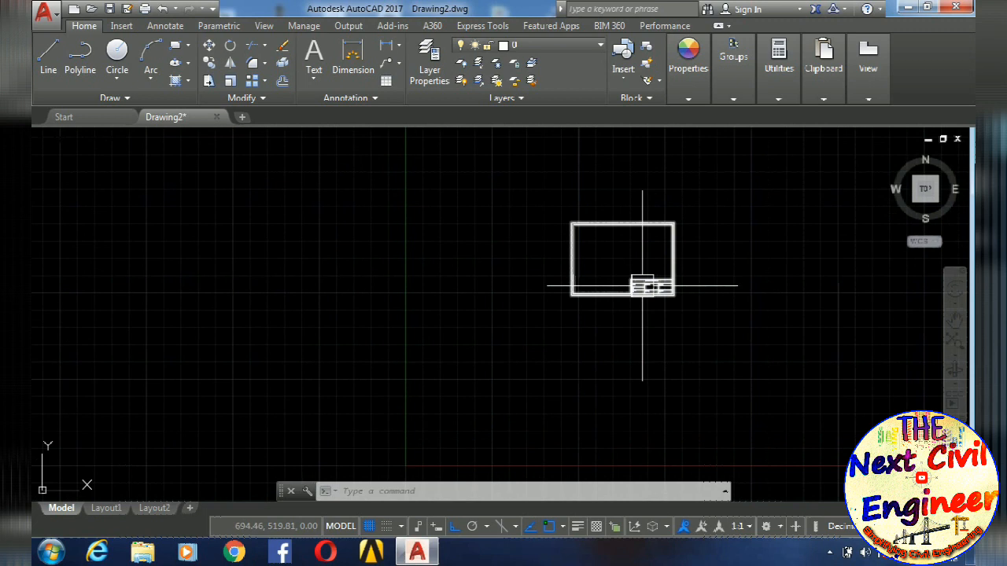
mouse_move(642, 286)
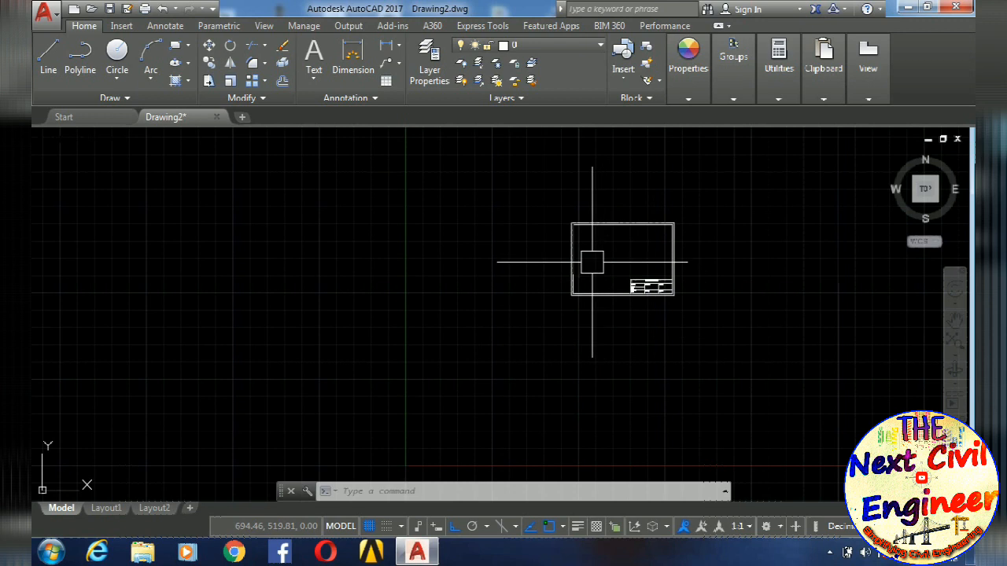
scroll(575, 266, "down", 4)
scroll(526, 298, "up", 5)
middle_click_drag(661, 297, 486, 310)
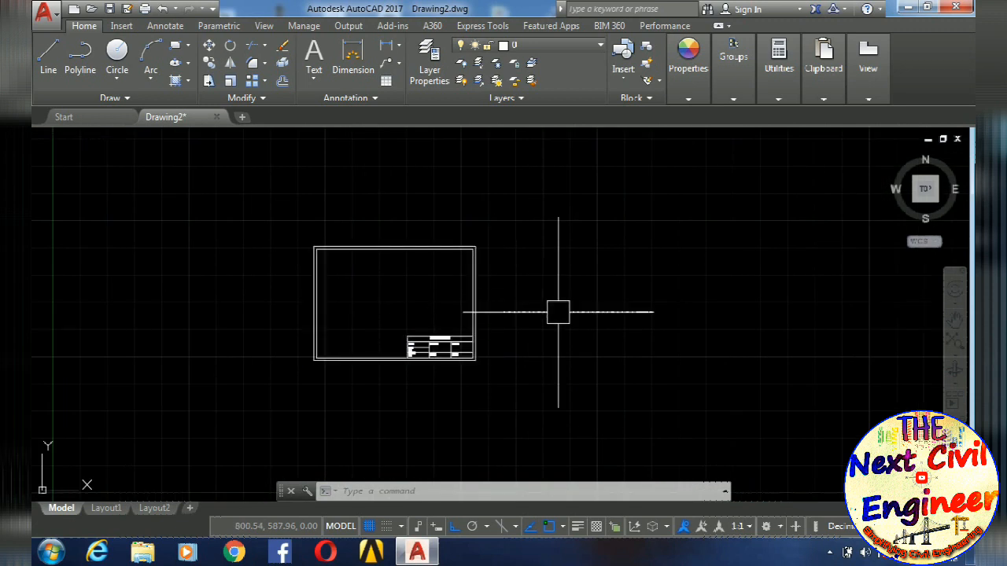
- Insert the title box block unrotated at scale 1, above and right of the existing frame, accepting the default attribute values
type("i")
key("Return")
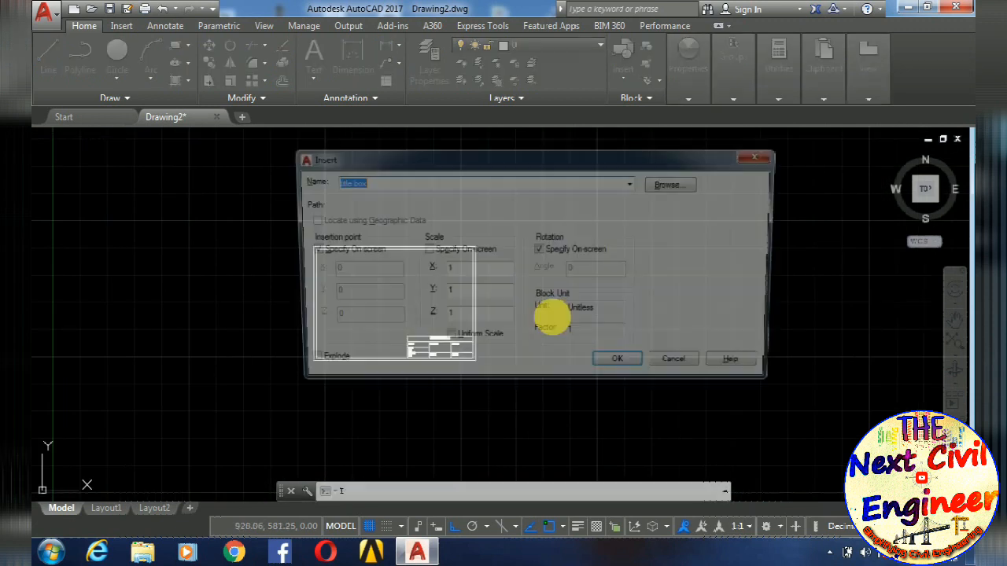
left_click(624, 366)
middle_click_drag(670, 293, 519, 385)
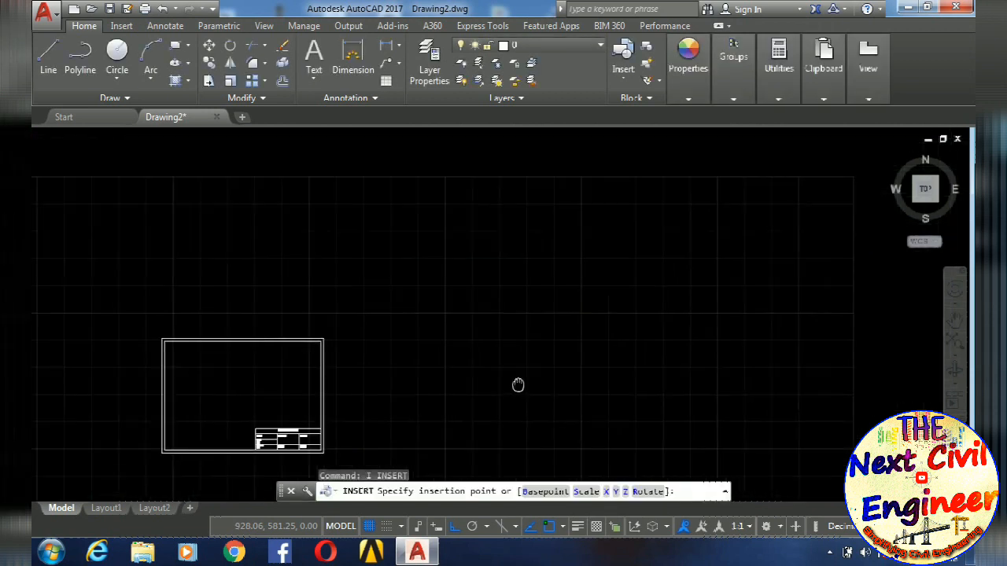
scroll(518, 382, "down", 2)
left_click(470, 289)
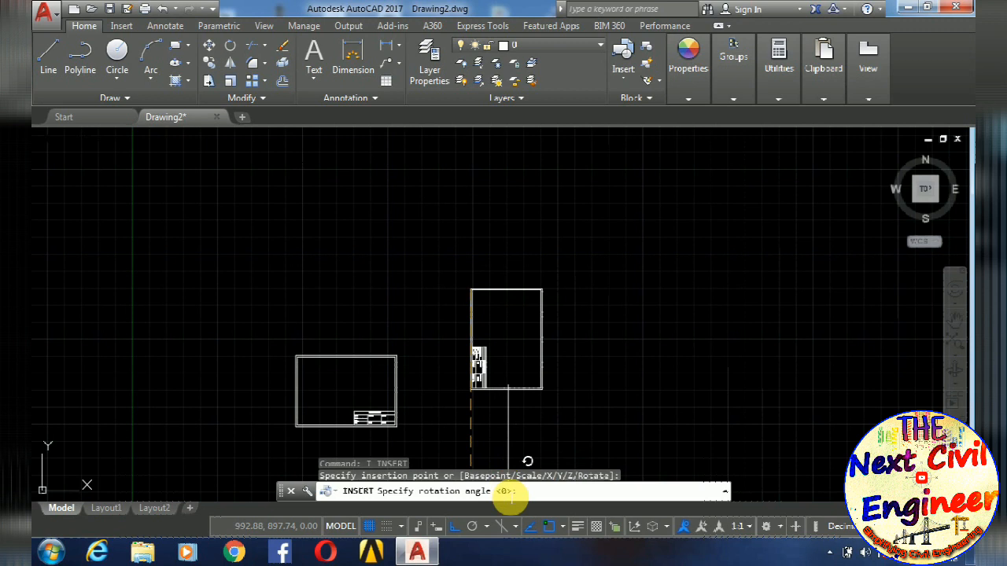
left_click(582, 301)
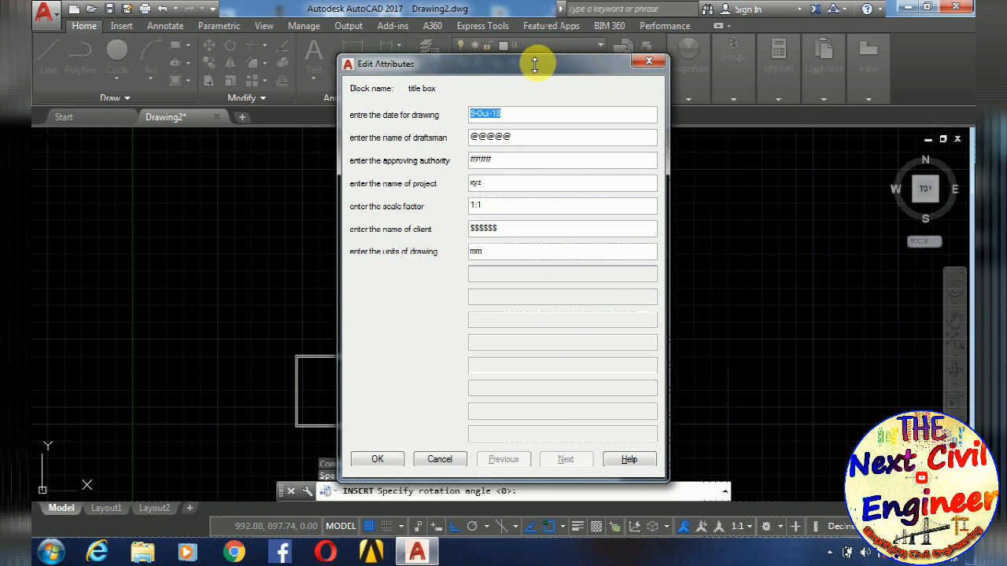
left_click_drag(529, 70, 531, 52)
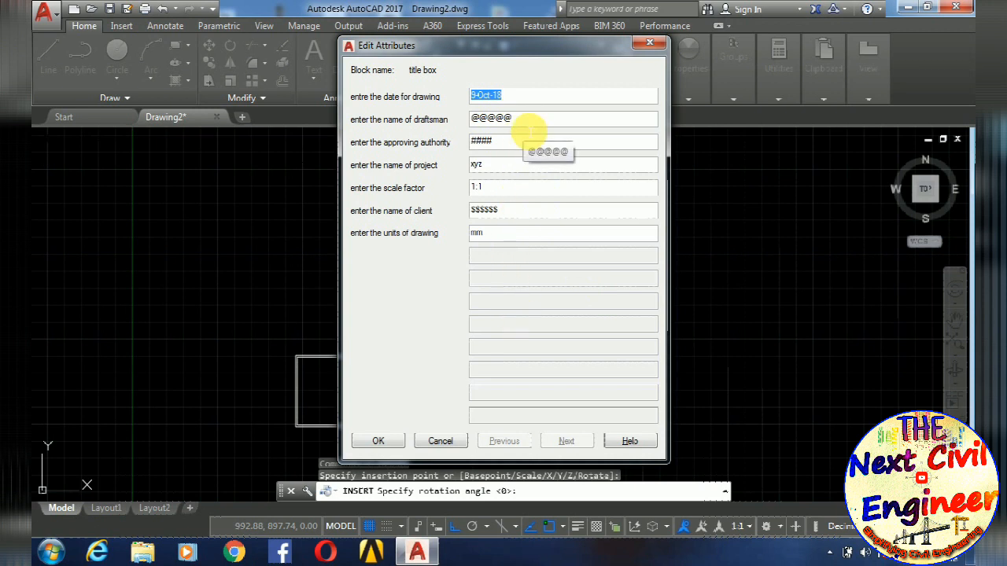
left_click(378, 441)
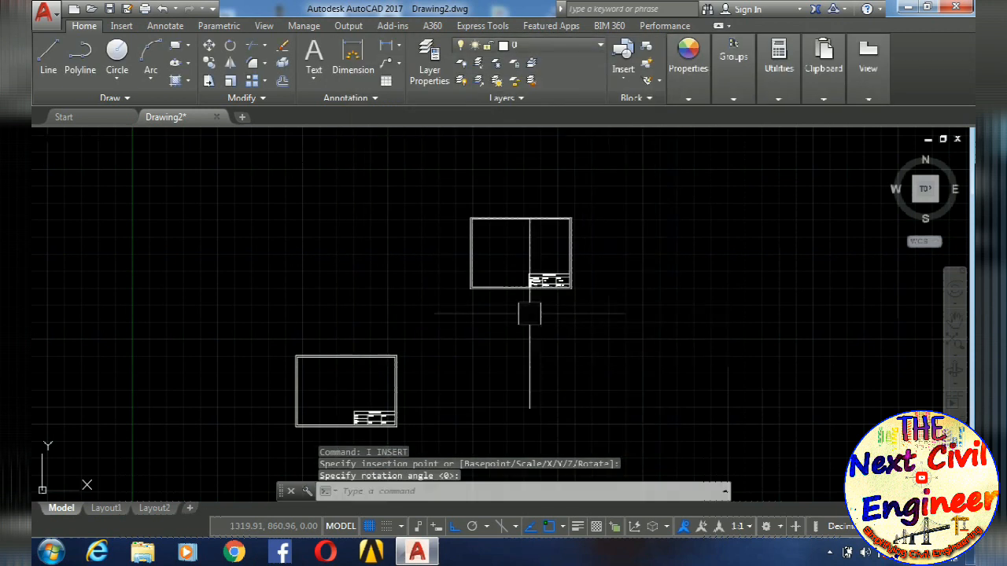
- Examine the newly inserted frame's title table and the attribute values filled in beside each label
scroll(527, 303, "up", 10)
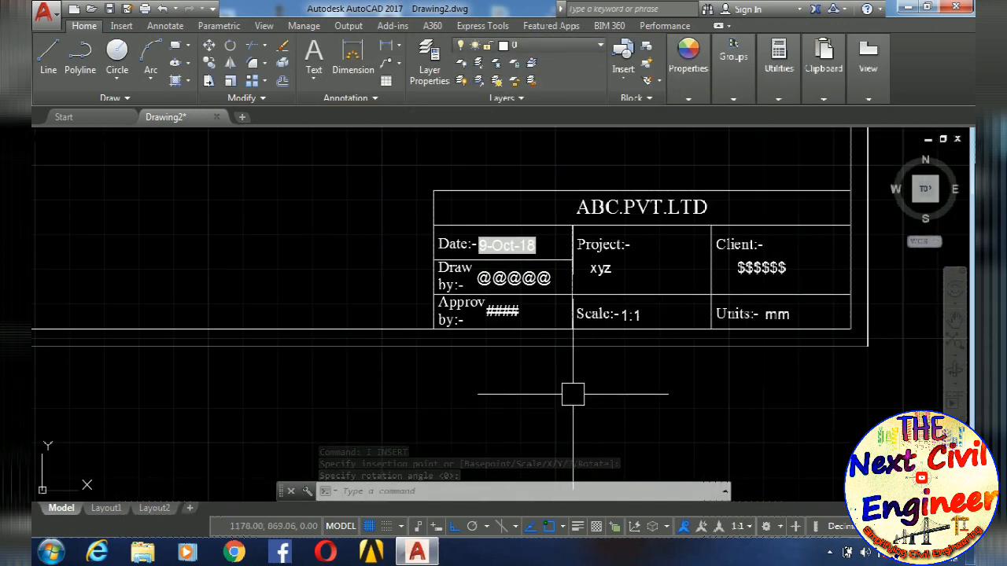
scroll(578, 369, "down", 1)
scroll(487, 283, "up", 1)
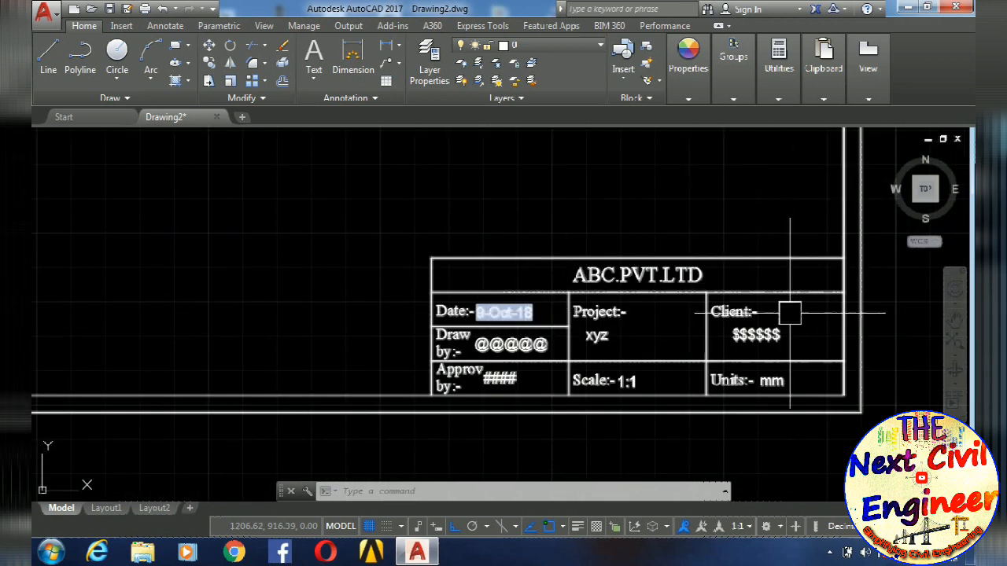
mouse_move(789, 320)
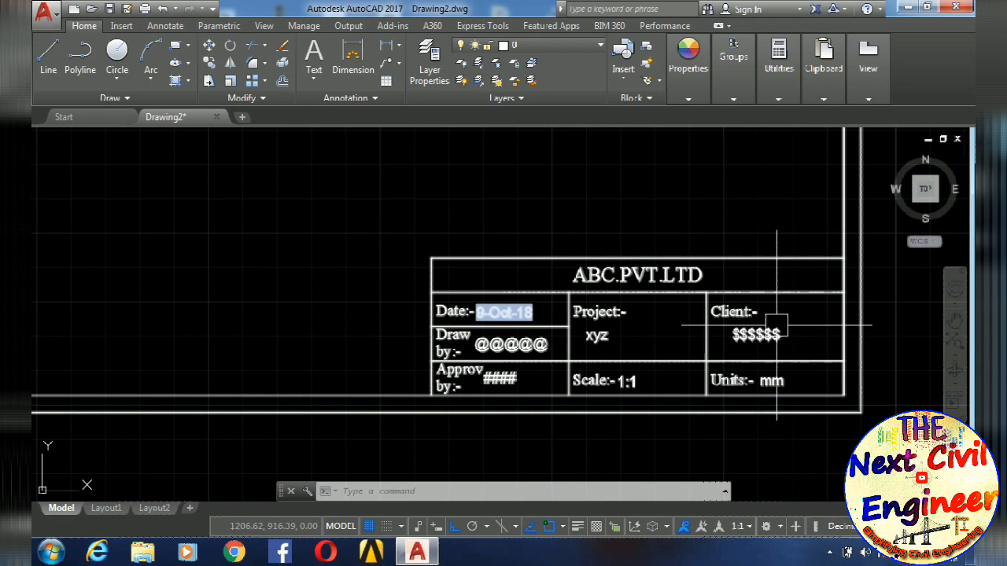
scroll(560, 370, "up", 8)
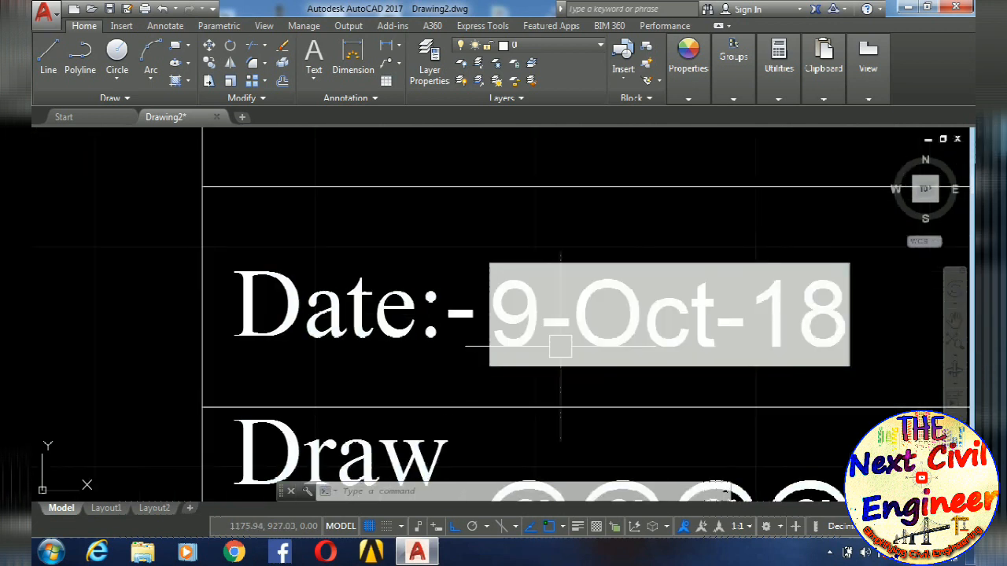
scroll(564, 347, "down", 8)
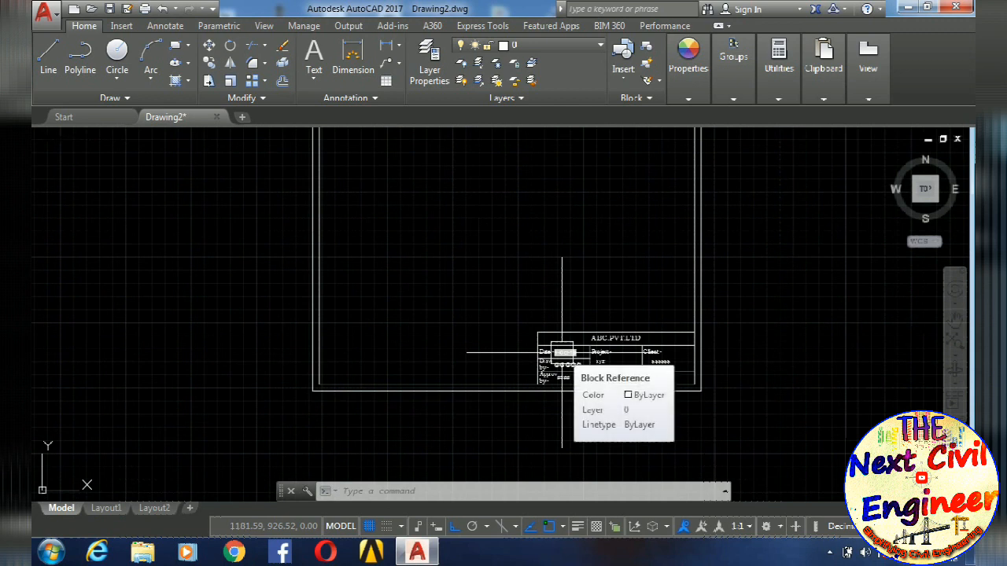
scroll(562, 351, "down", 2)
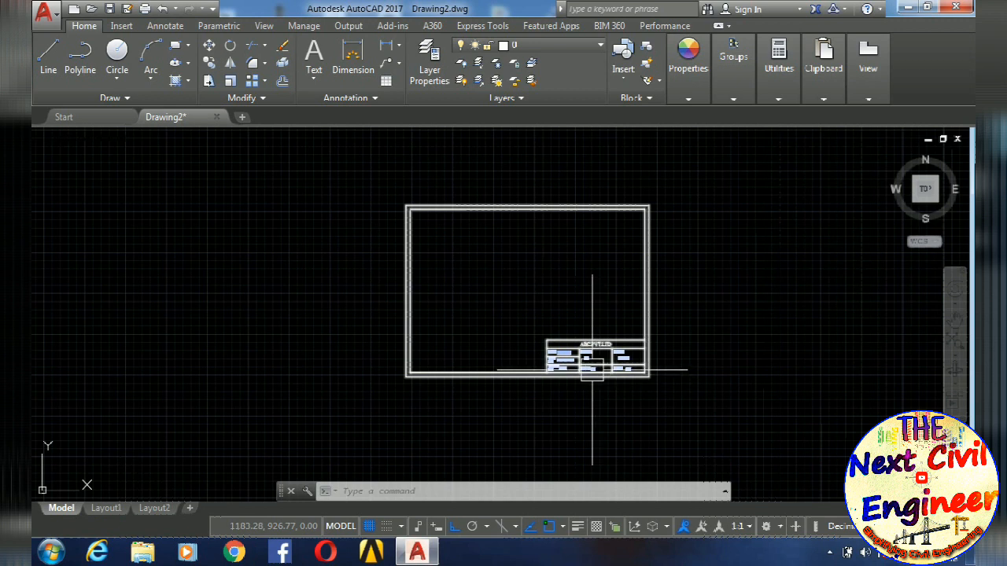
scroll(595, 371, "up", 8)
middle_click_drag(619, 360, 557, 386)
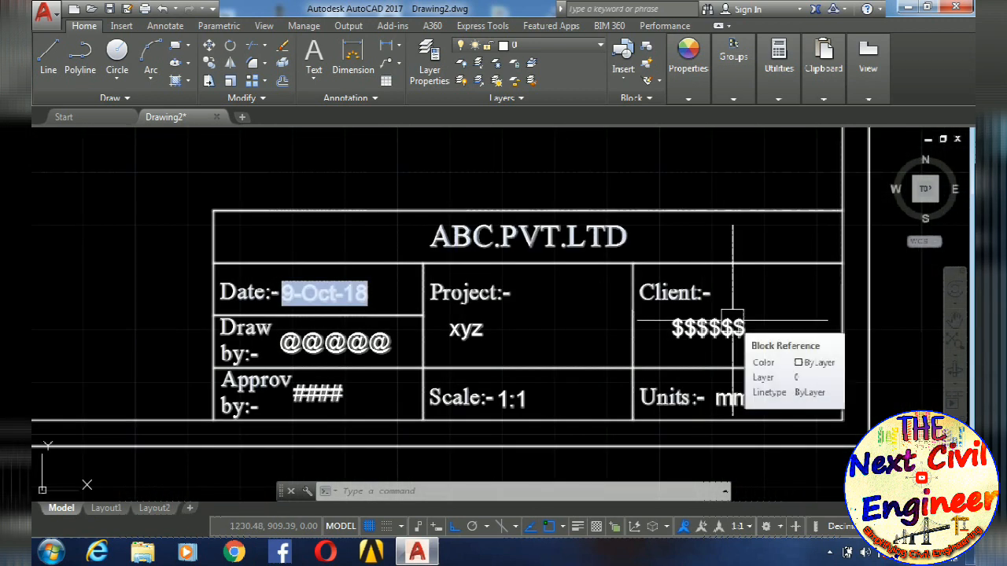
scroll(732, 324, "up", 2)
scroll(719, 335, "down", 8)
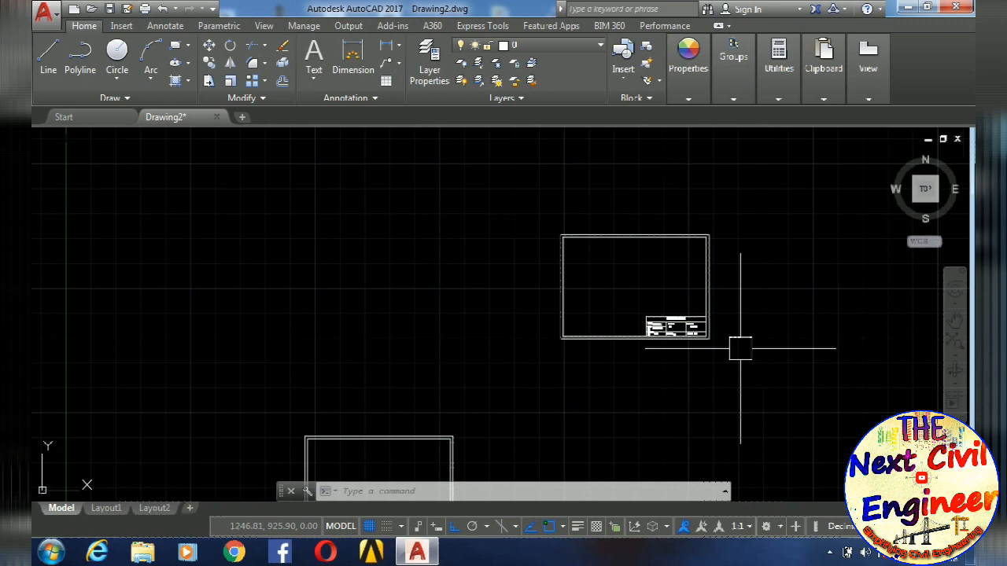
- Set the CLIENT attribute of the newly inserted title box block to CADDCENTRE
scroll(740, 348, "up", 6)
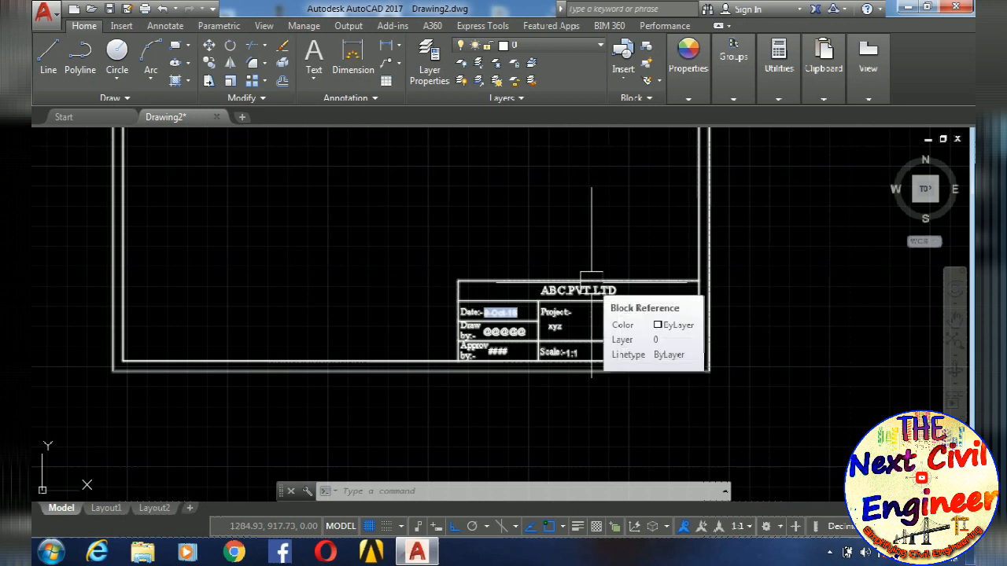
scroll(600, 288, "up", 6)
middle_click_drag(697, 389, 616, 305)
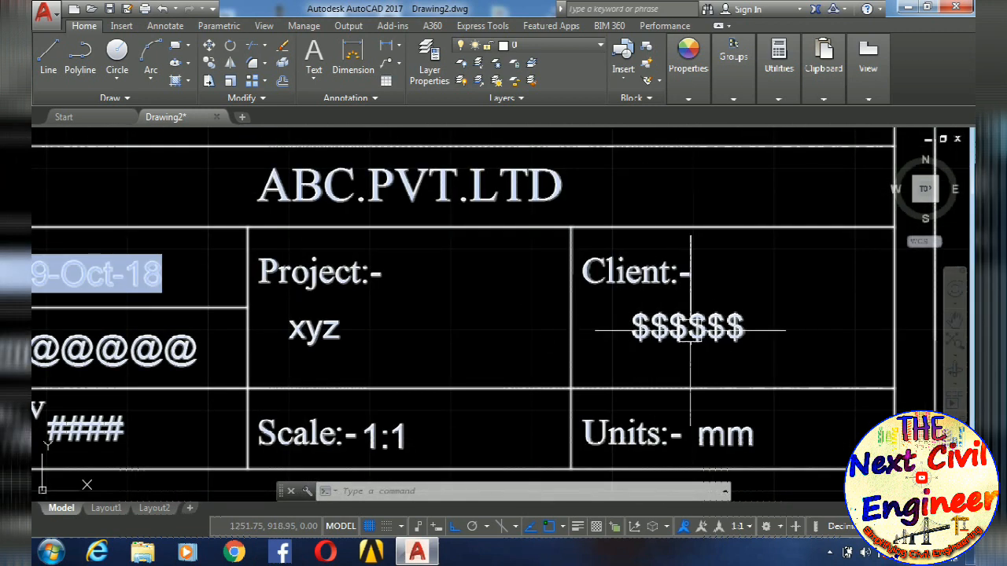
scroll(690, 330, "down", 2)
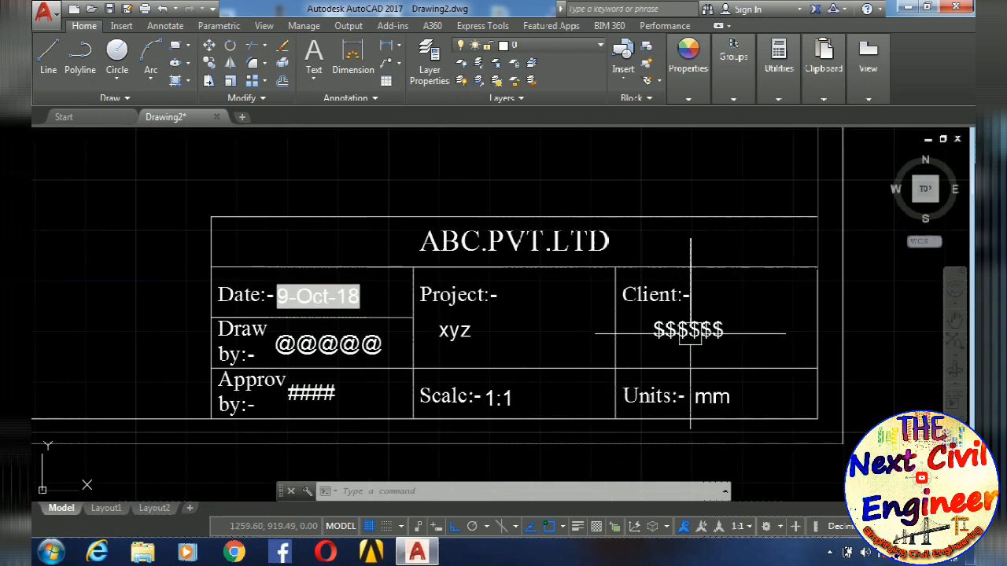
scroll(697, 344, "up", 3)
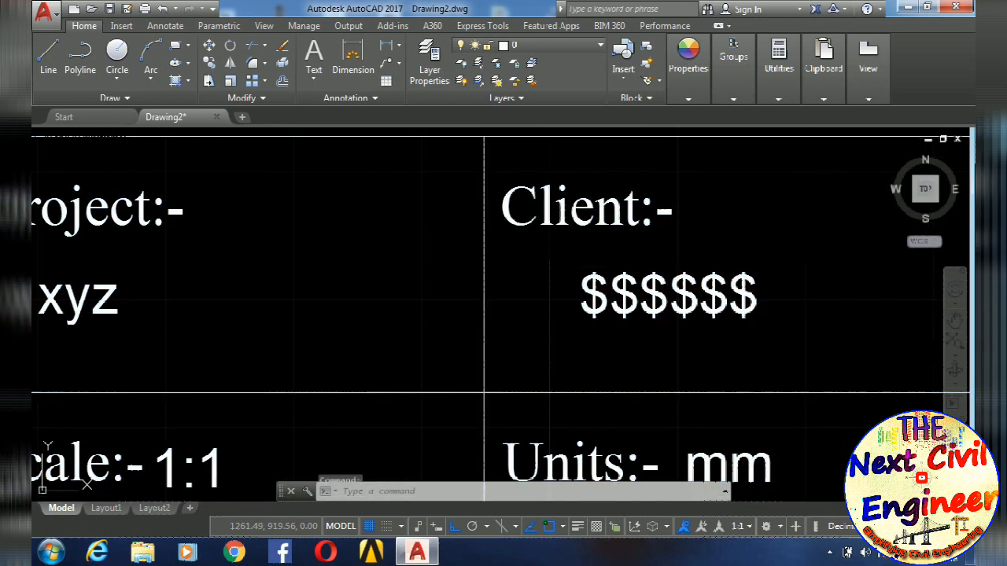
double_click(697, 299)
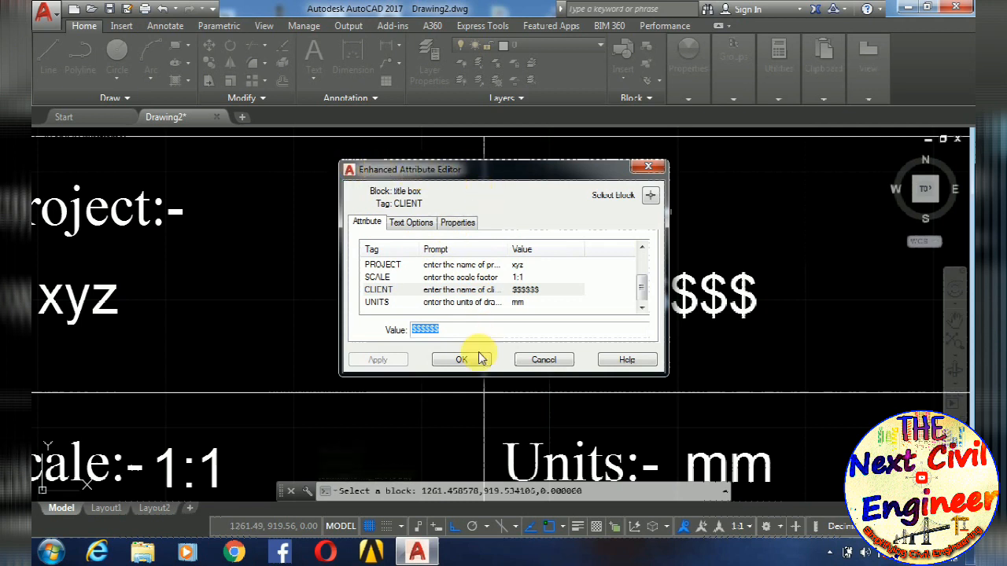
left_click(508, 290)
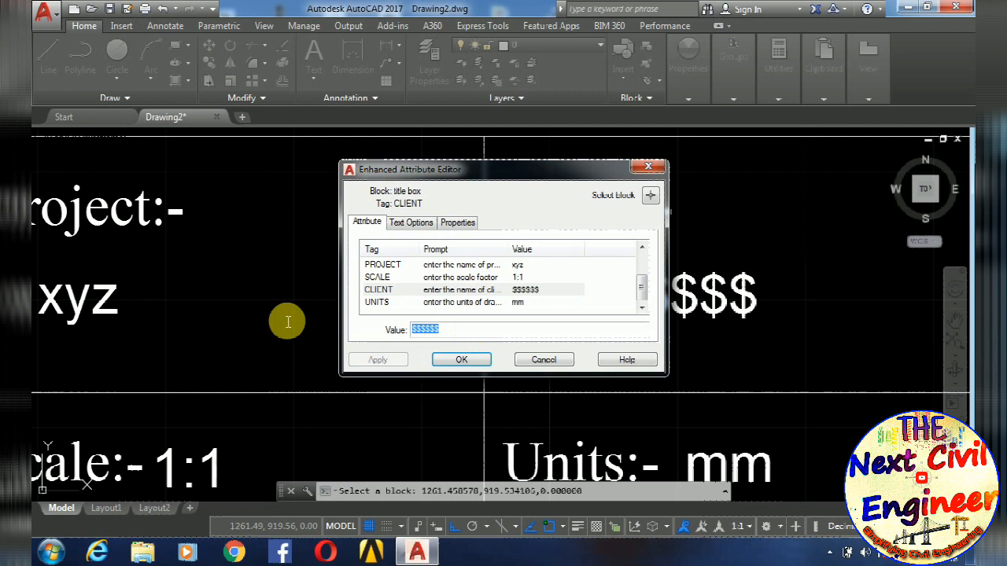
type("CA")
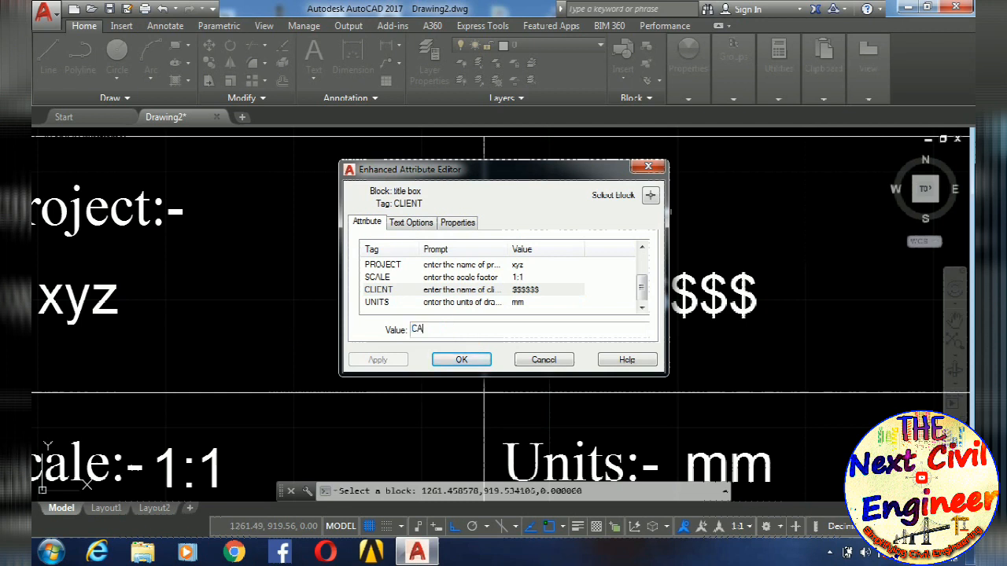
type("DDCENTRE")
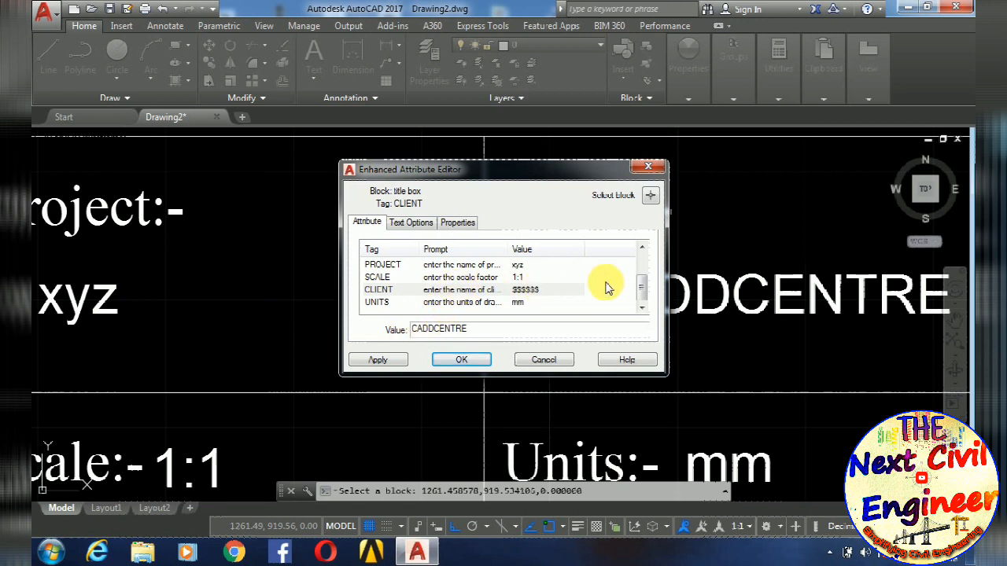
- Fill in the DRAWBY attribute with the drafter's name and accept the block's attribute changes
left_click_drag(646, 298, 641, 265)
left_click(427, 277)
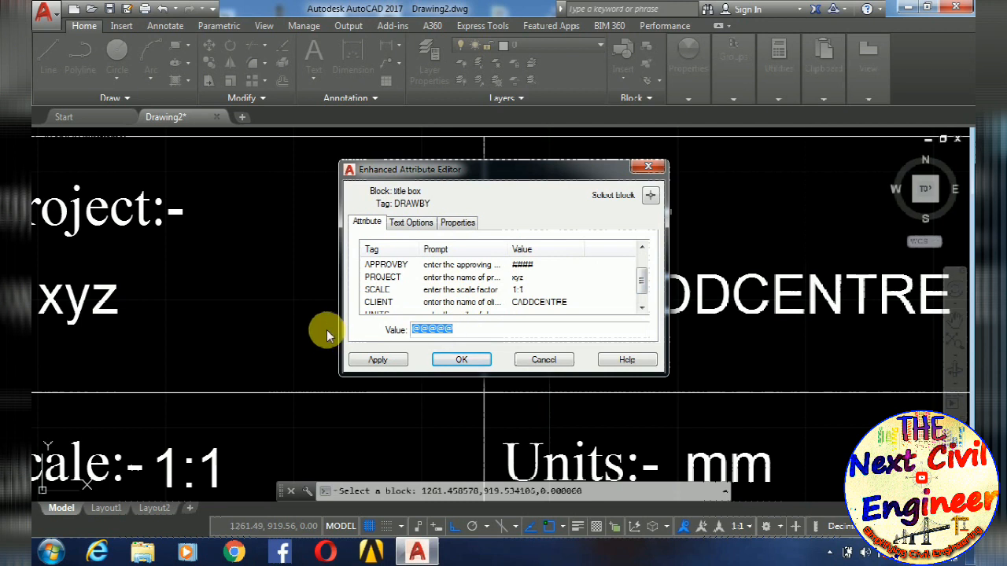
key("BackSpace")
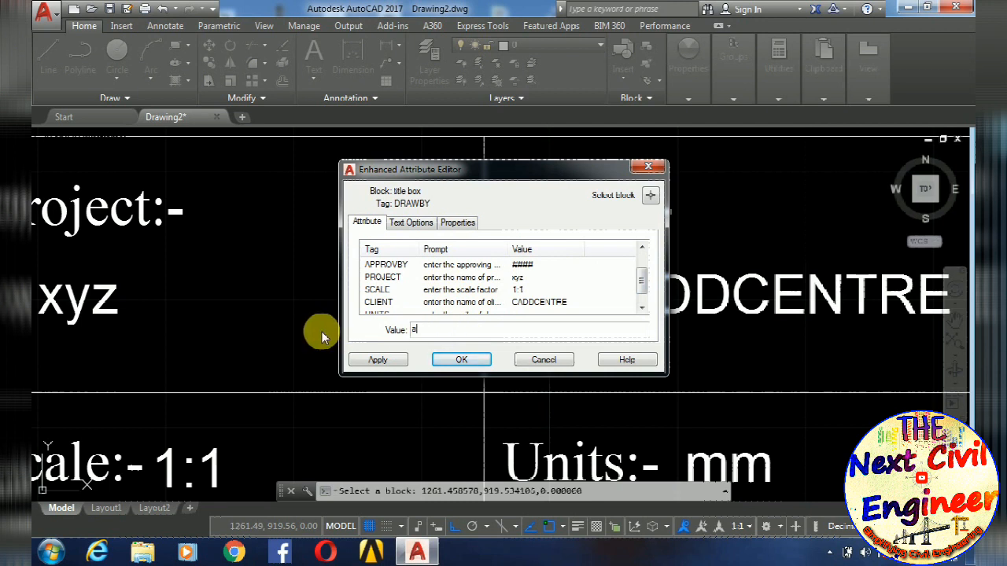
type("Aman")
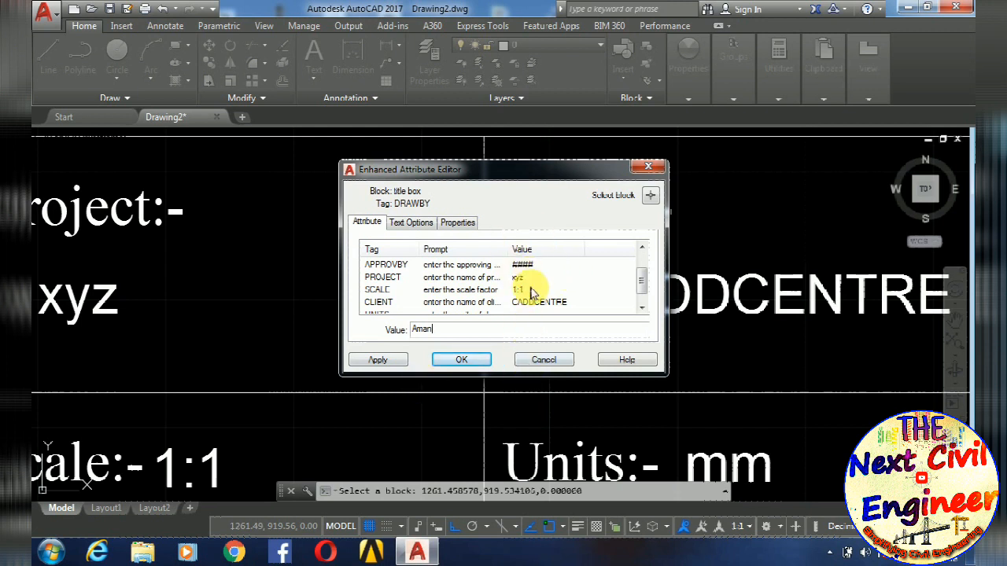
left_click(379, 359)
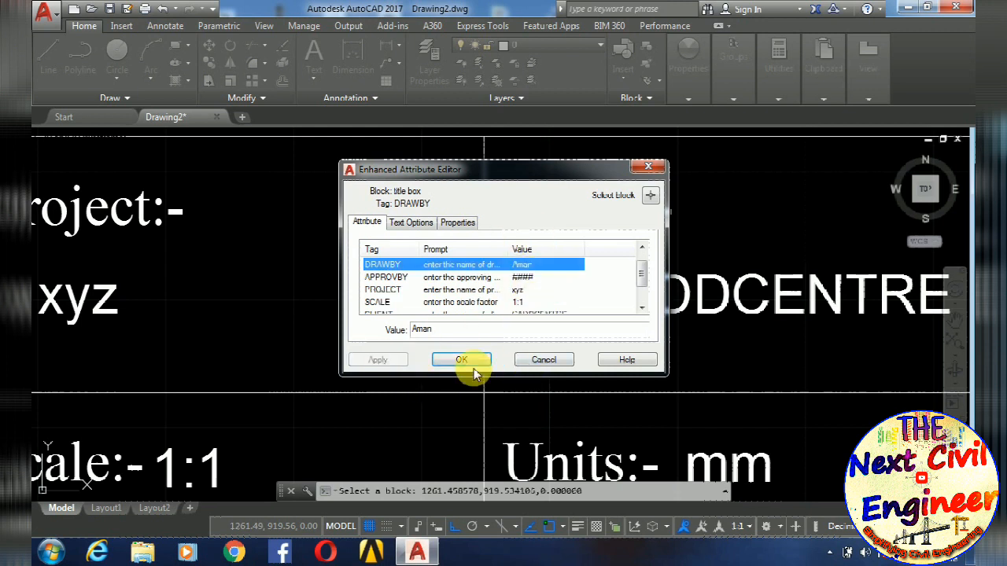
left_click(462, 360)
- Set the SCALE attribute of the same title box block to 1:100
scroll(478, 361, "down", 4)
scroll(478, 337, "up", 3)
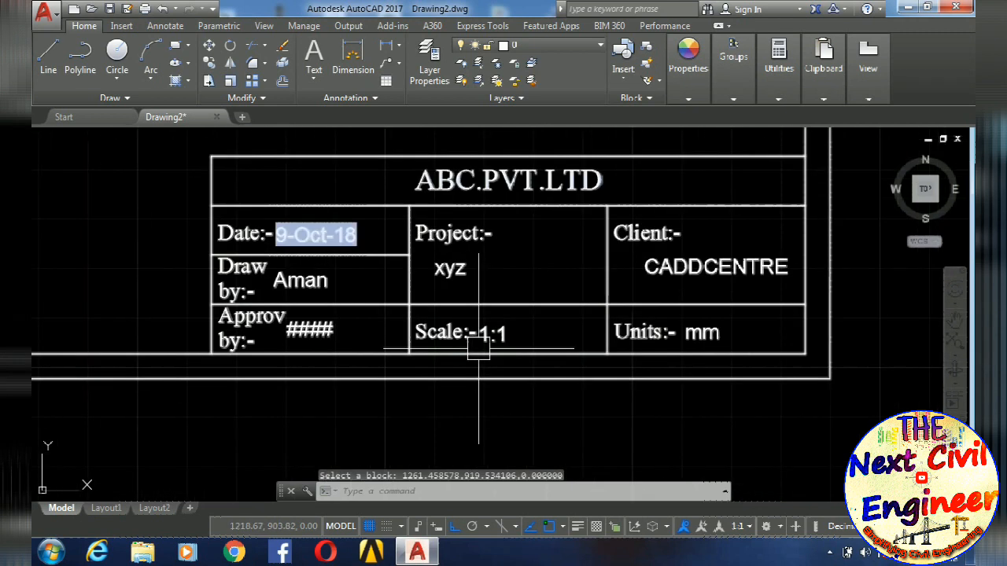
middle_click_drag(587, 332, 536, 370)
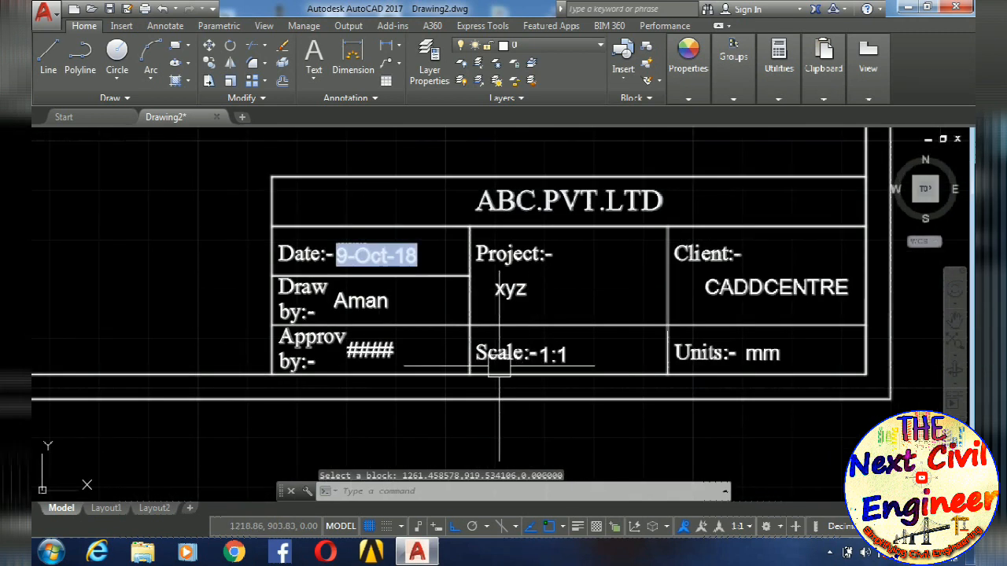
double_click(560, 356)
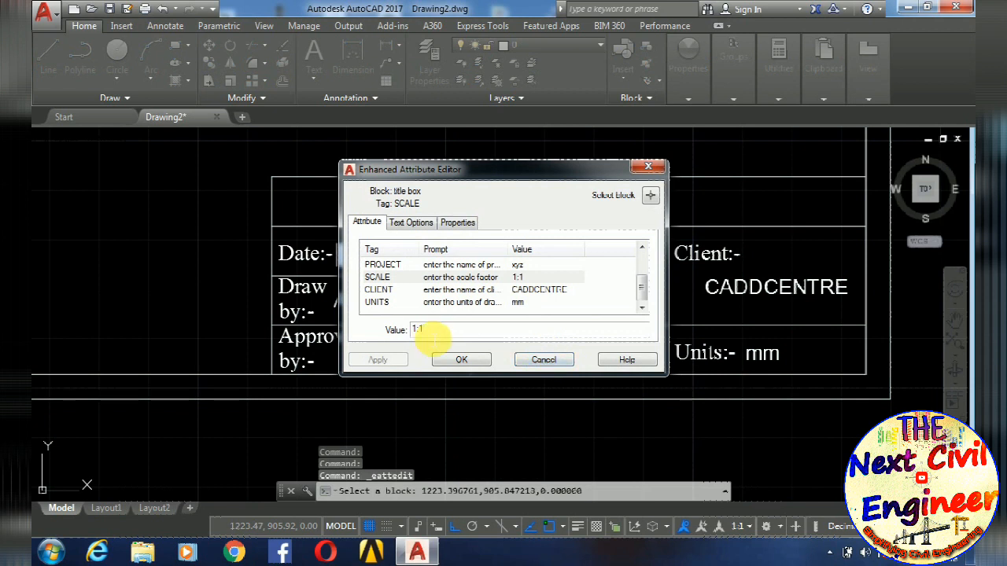
type("00")
left_click(461, 359)
scroll(507, 380, "down", 4)
scroll(512, 375, "up", 2)
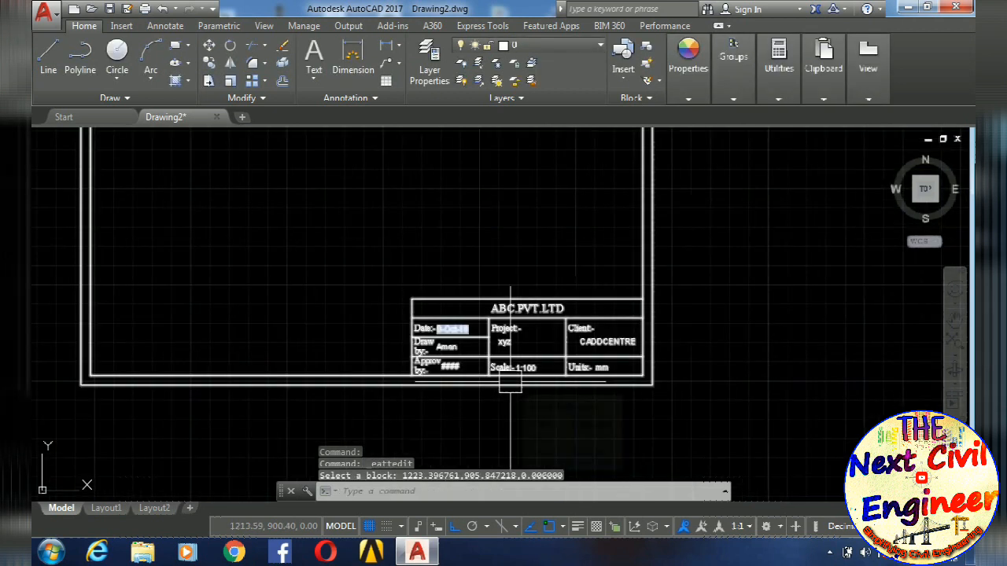
- Write the title box block to the desktop as title box.dwg in millimeters, replacing the existing file
scroll(511, 384, "down", 3)
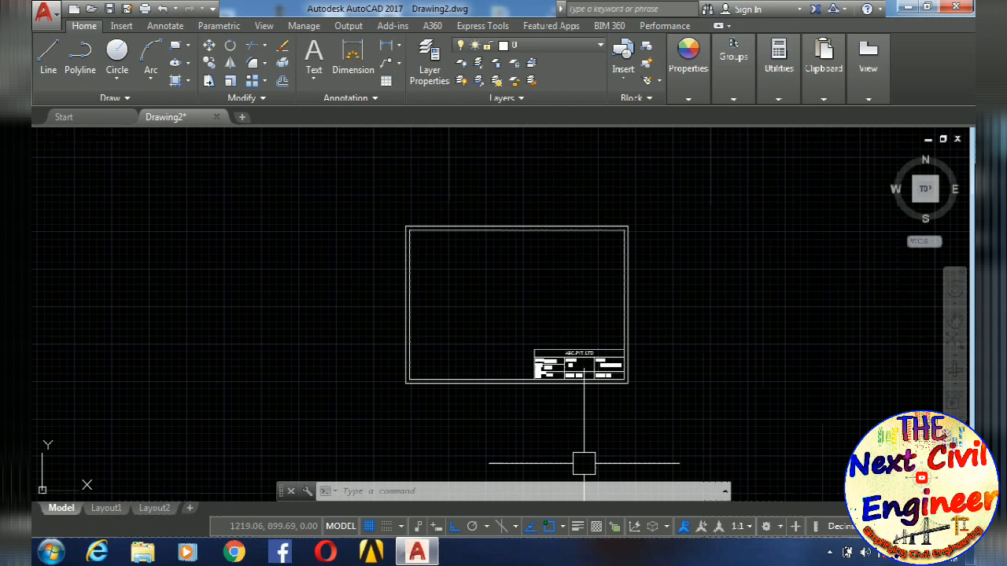
scroll(618, 315, "down", 4)
mouse_move(619, 315)
middle_mouse_down()
mouse_move(636, 346)
mouse_move(704, 337)
mouse_move(662, 337)
middle_mouse_up()
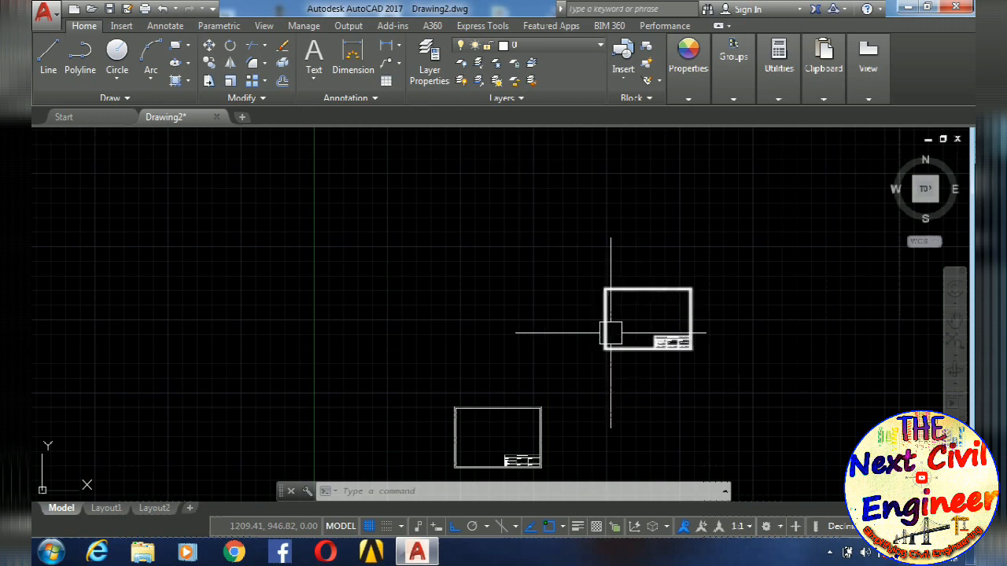
mouse_move(607, 333)
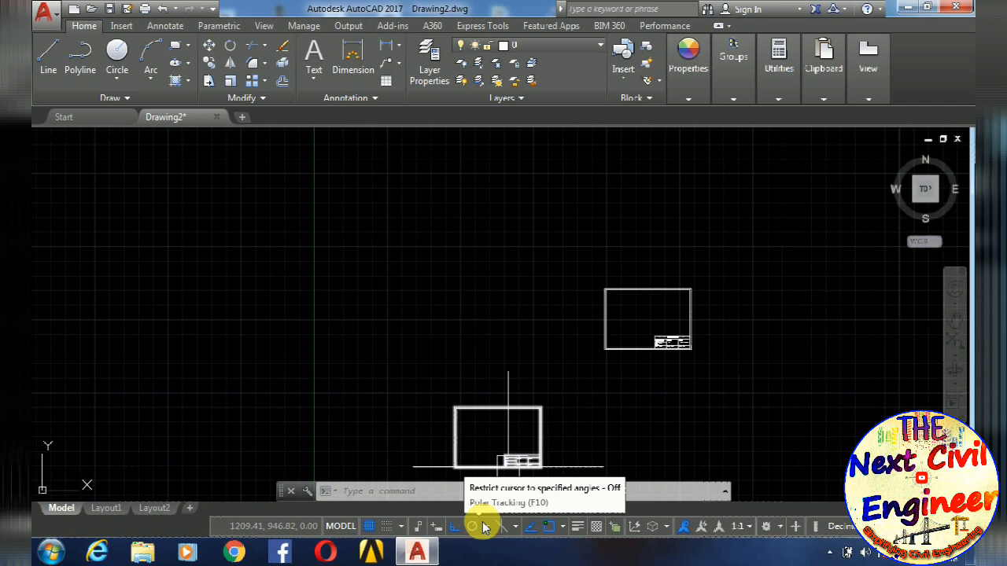
type("w")
key("Return")
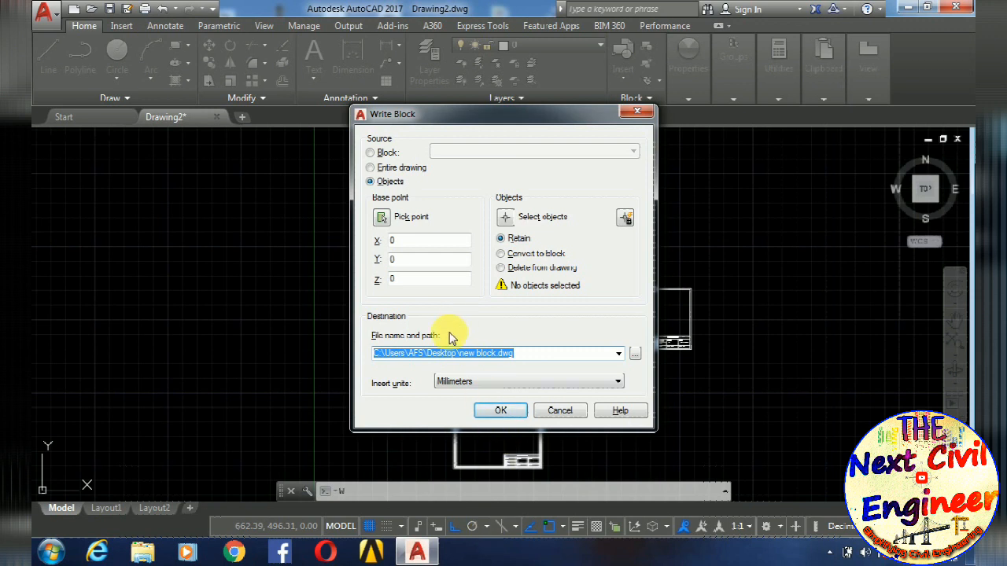
left_click(373, 154)
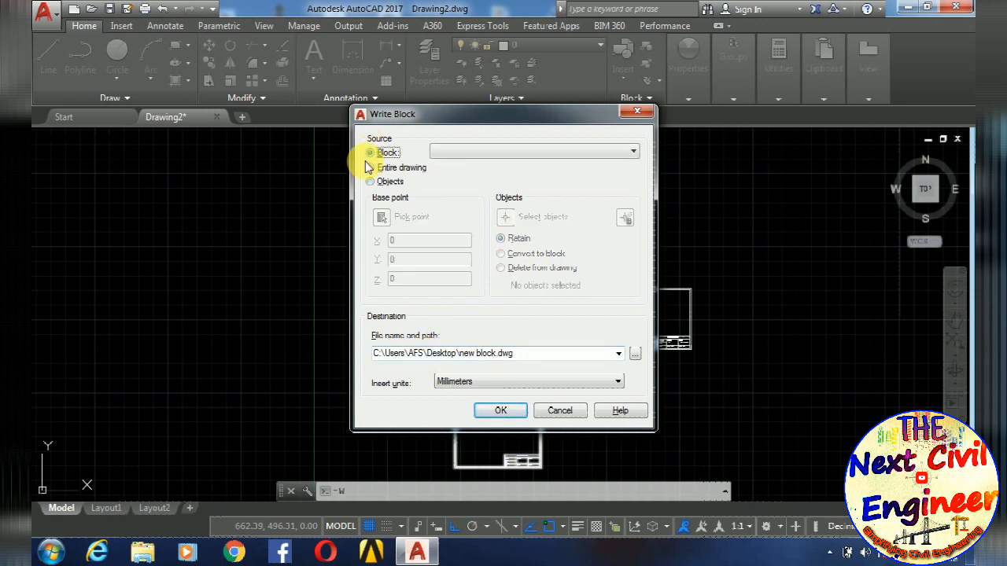
left_click(469, 154)
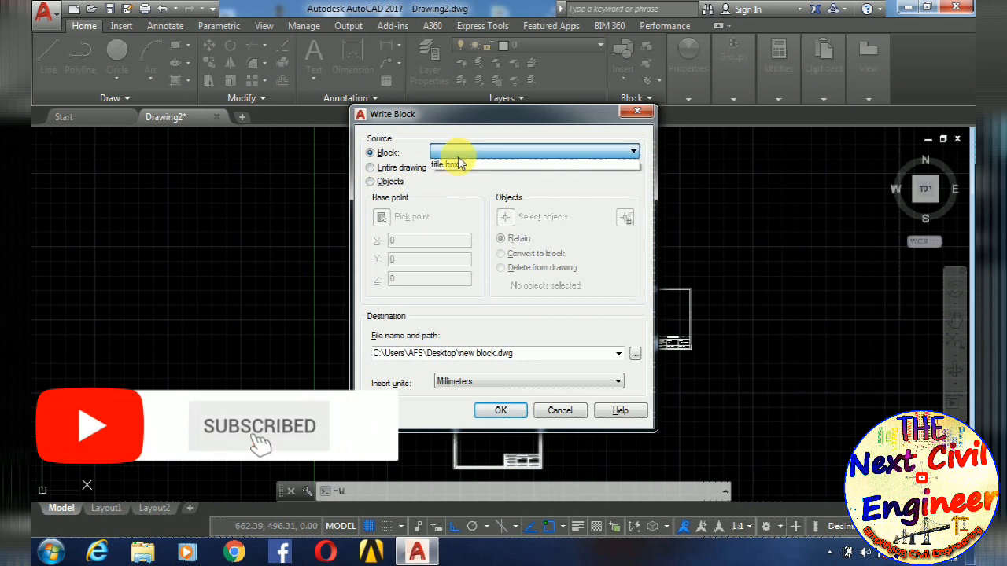
left_click(456, 163)
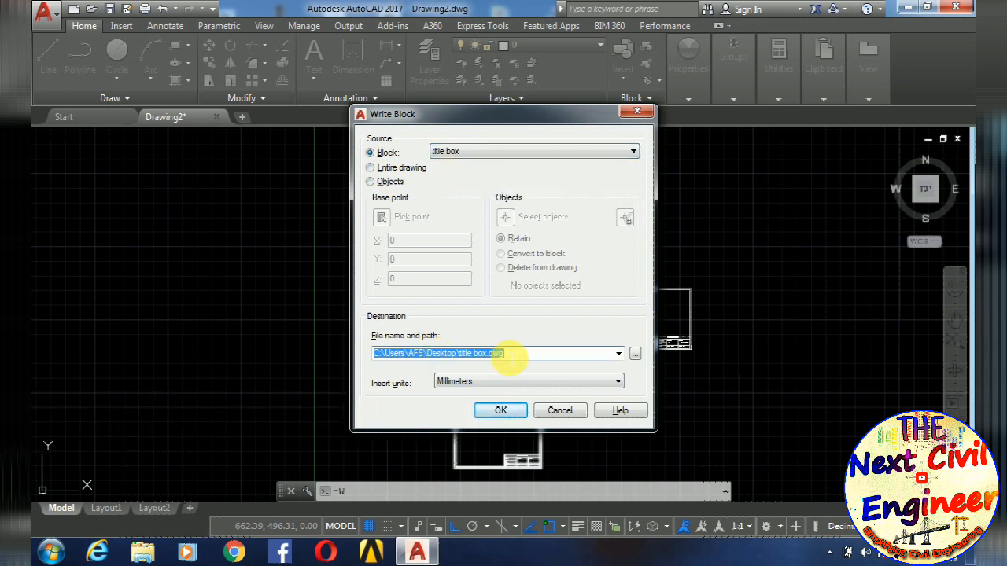
left_click(503, 412)
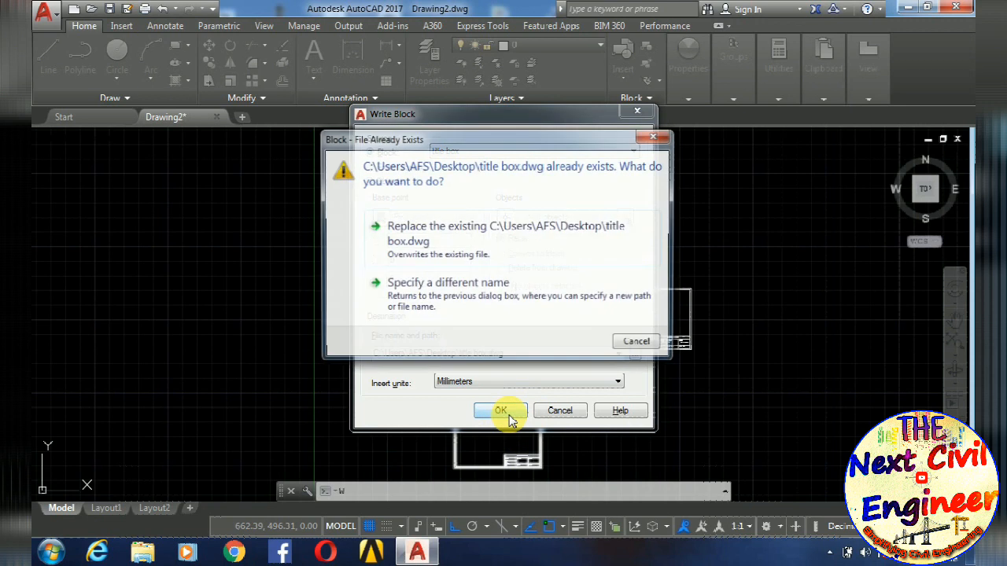
left_click(445, 224)
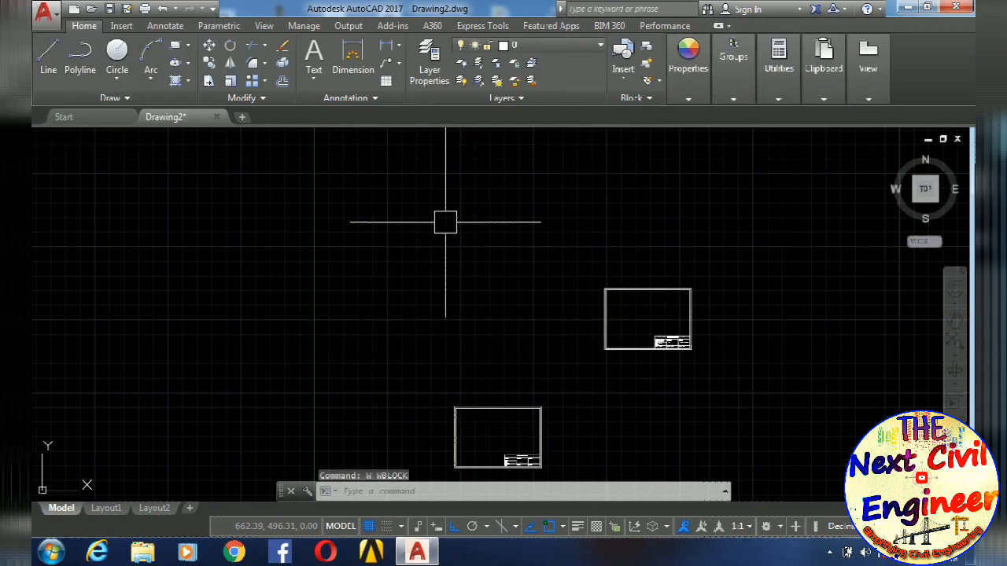
- Close Drawing2 without saving and open the recent drawing "base top of 8 revision 5th on 7 oct", continuing despite its foreign DWG origin
left_click(217, 116)
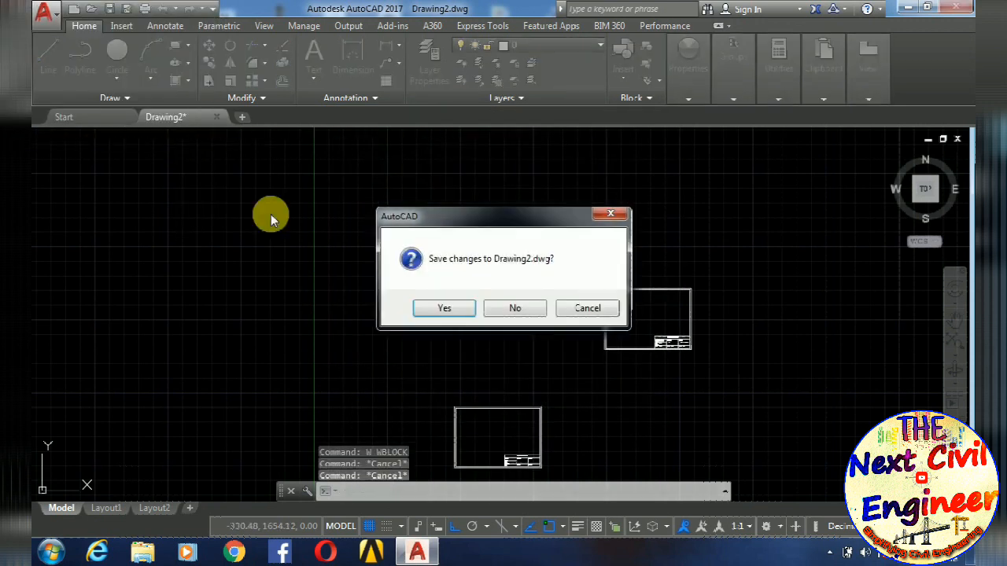
left_click(515, 307)
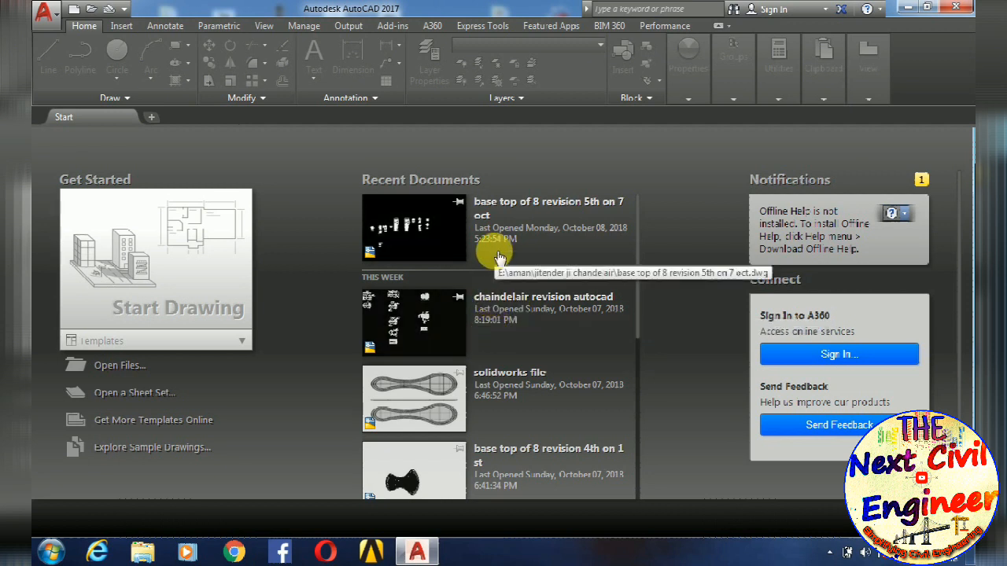
left_click(506, 207)
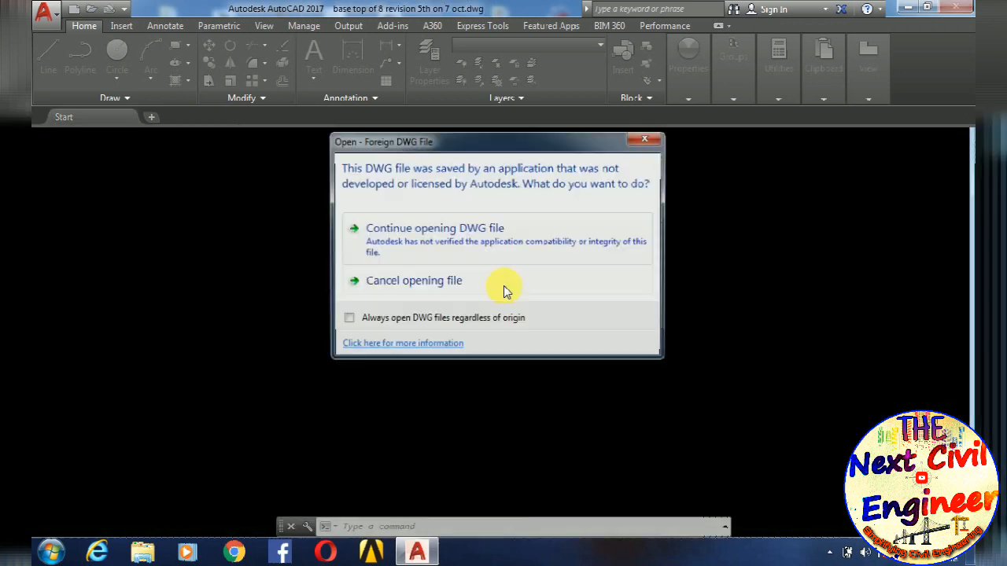
left_click(463, 221)
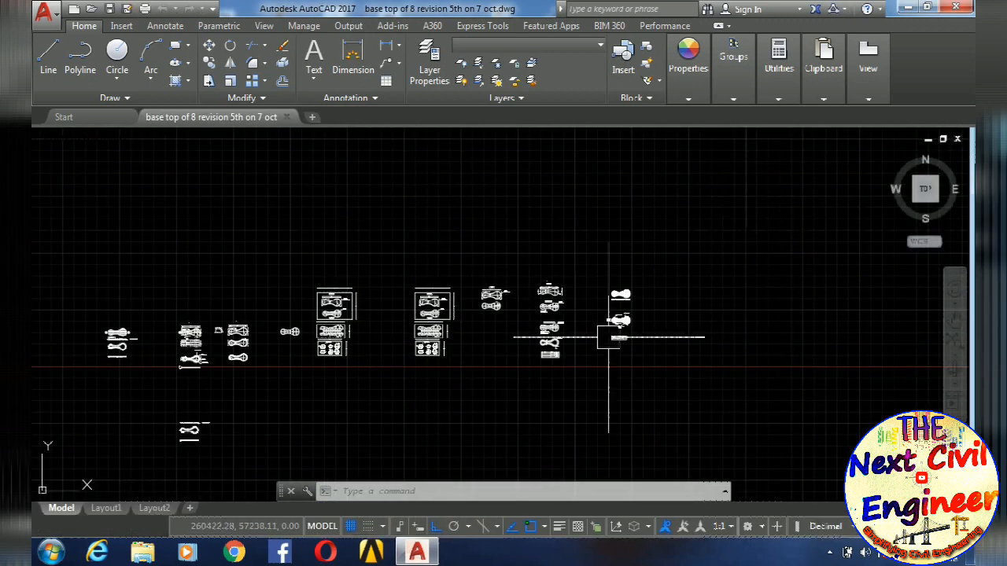
- Move the segmented 8 ring view downward, away from the dimensioned Top view of 8 Ring above it
scroll(414, 290, "up", 3)
scroll(488, 315, "down", 4)
scroll(488, 315, "up", 5)
scroll(553, 325, "down", 2)
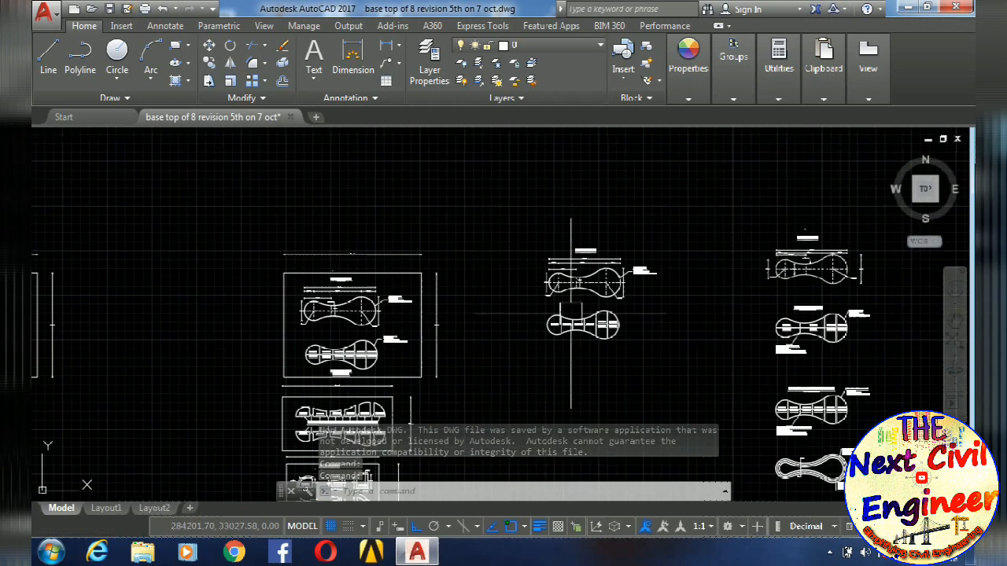
scroll(602, 321, "up", 2)
type("m")
key("Return")
left_click(685, 391)
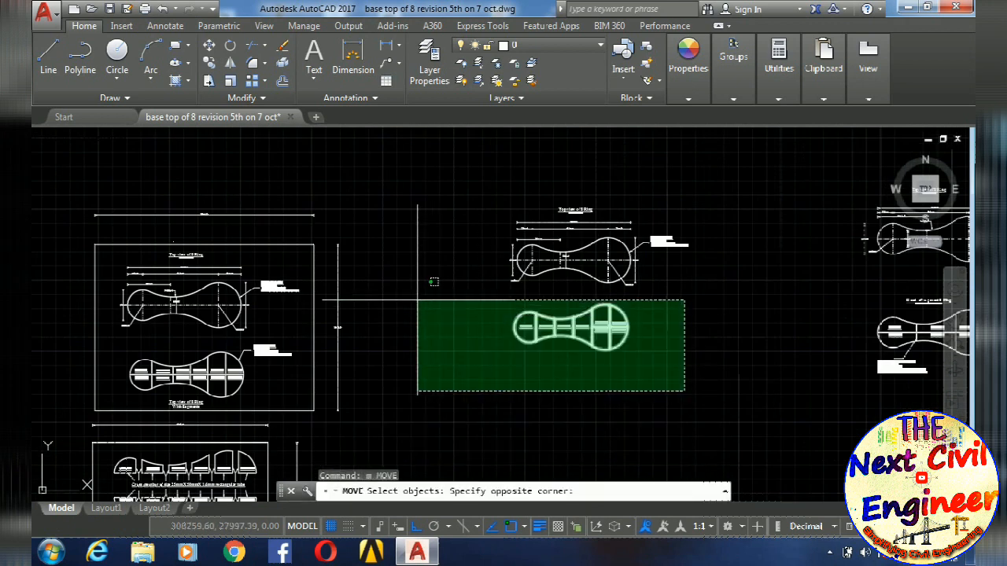
left_click(433, 281)
key("Return")
key("Escape")
key("Escape")
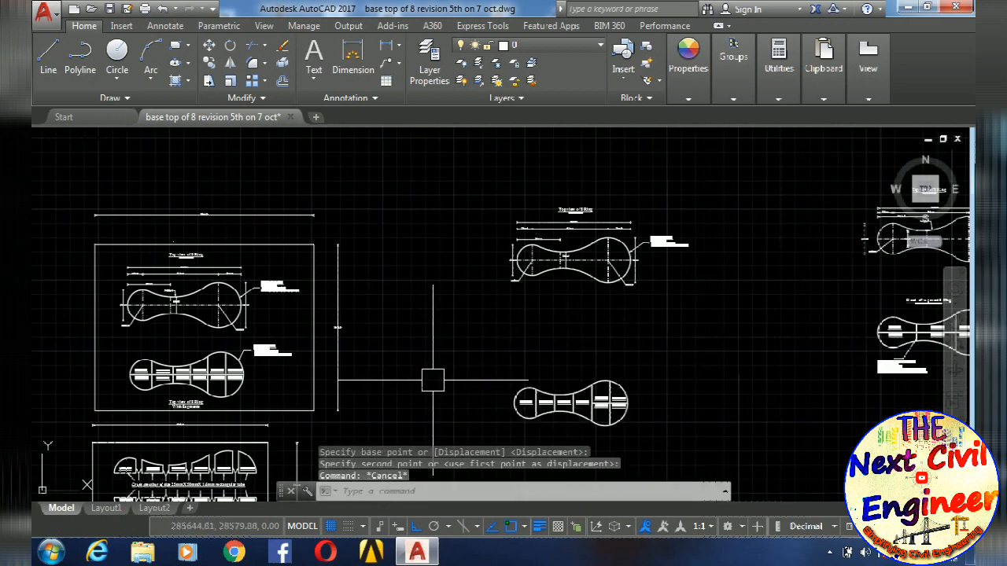
- Examine the dimensioned Top view of 8 Ring and its overall length dimension
scroll(543, 267, "up", 5)
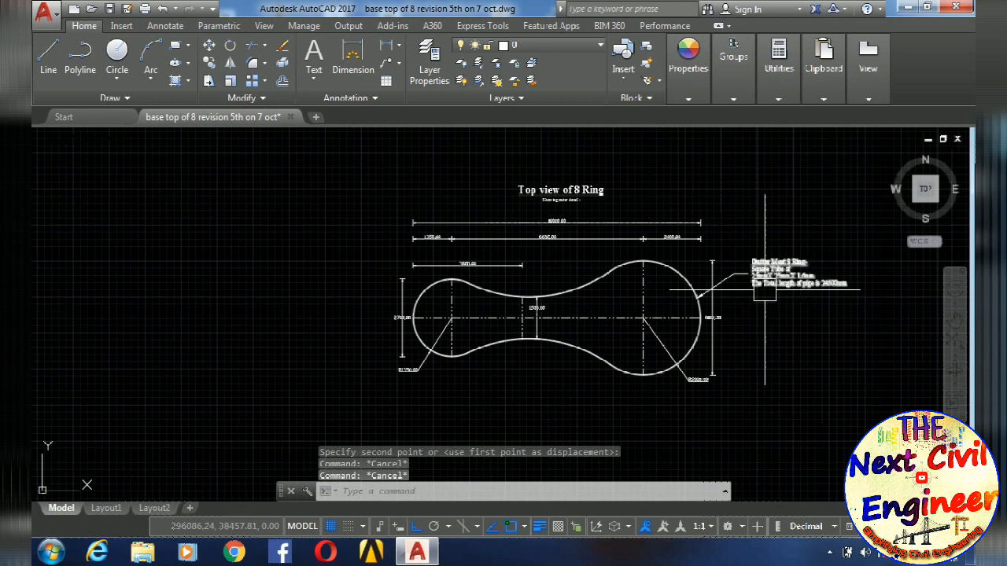
scroll(485, 243, "up", 4)
mouse_move(723, 241)
middle_mouse_down()
mouse_move(652, 233)
mouse_move(619, 209)
middle_mouse_up()
scroll(445, 223, "up", 6)
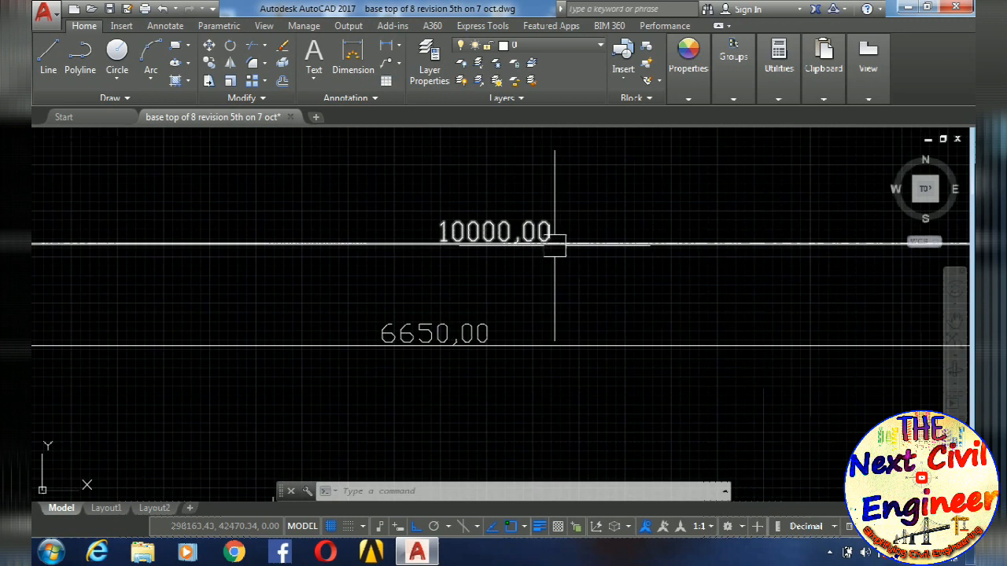
scroll(560, 247, "down", 5)
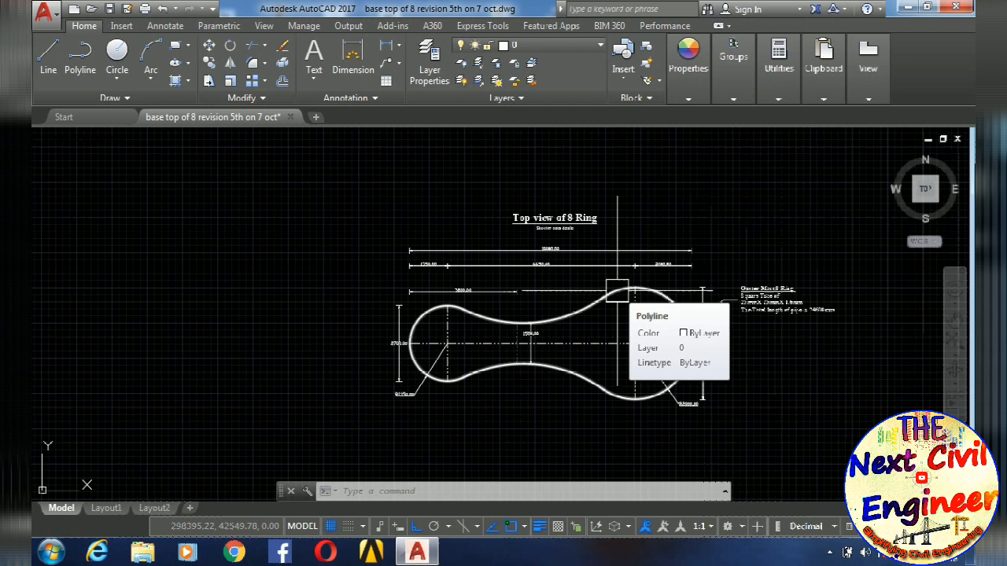
- Examine the 8 ring views and framed sheets laid out across model space
scroll(617, 290, "down", 4)
scroll(611, 304, "up", 3)
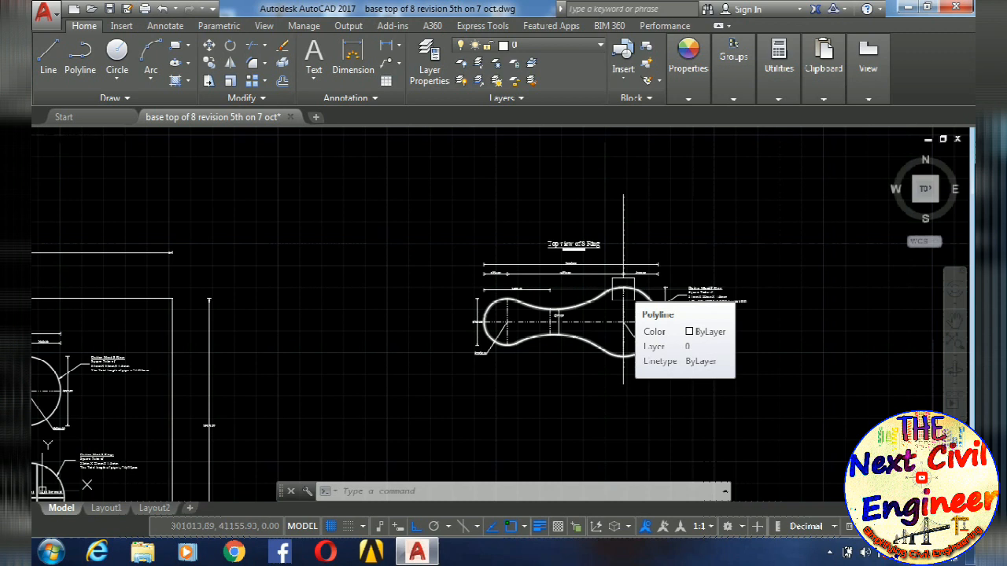
scroll(623, 288, "down", 3)
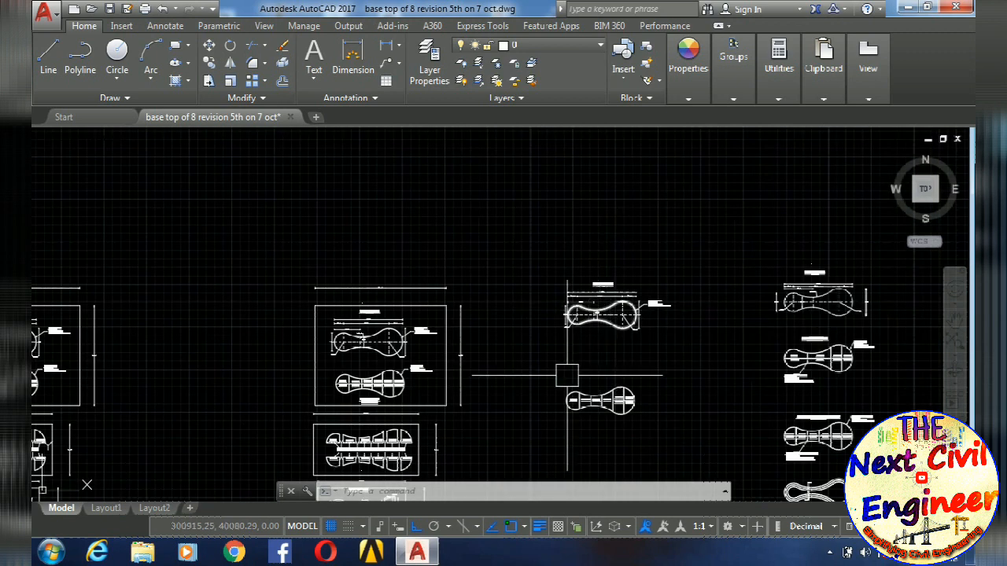
scroll(593, 334, "up", 2)
middle_click_drag(592, 307, 551, 379)
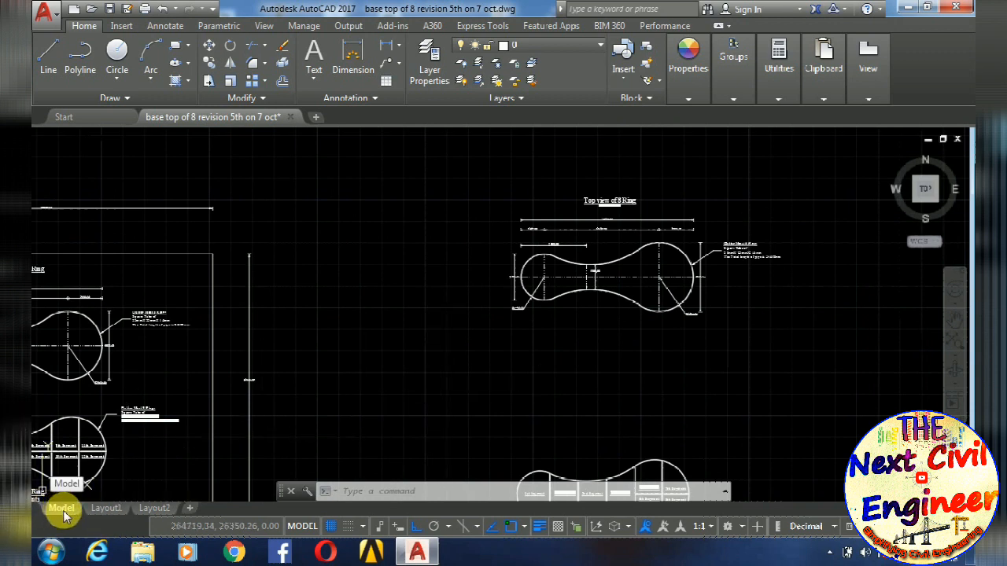
scroll(668, 360, "down", 5)
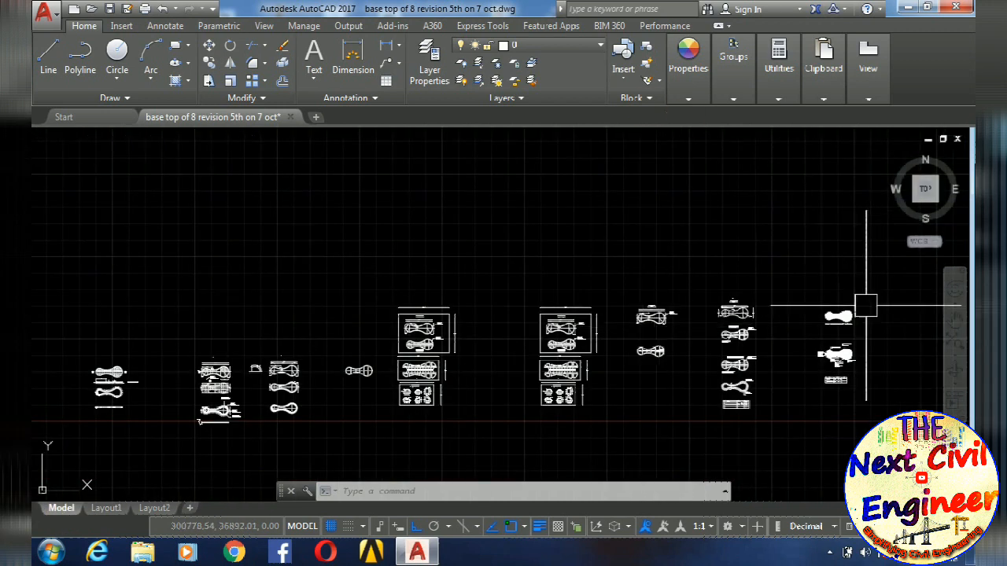
scroll(708, 342, "up", 3)
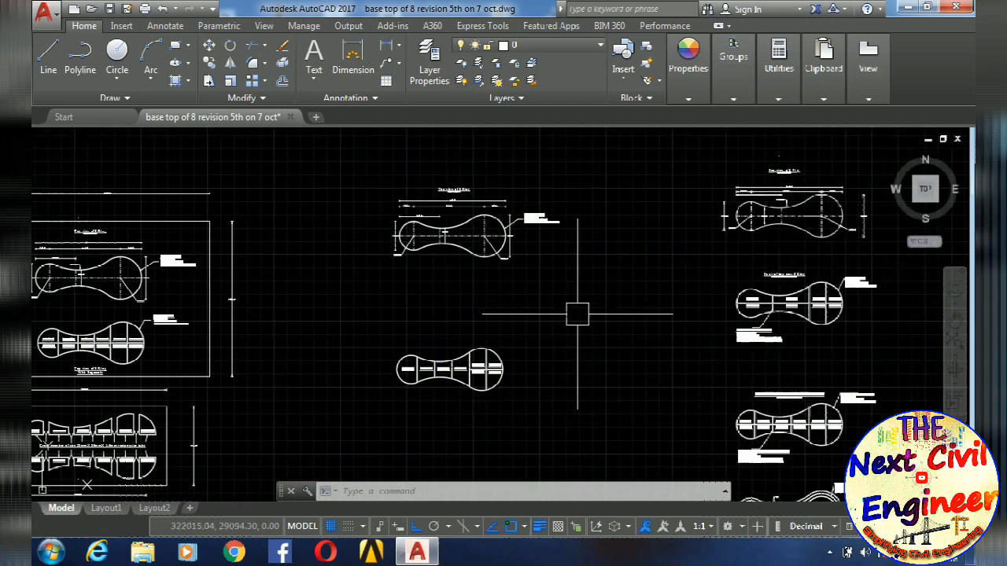
scroll(553, 313, "down", 4)
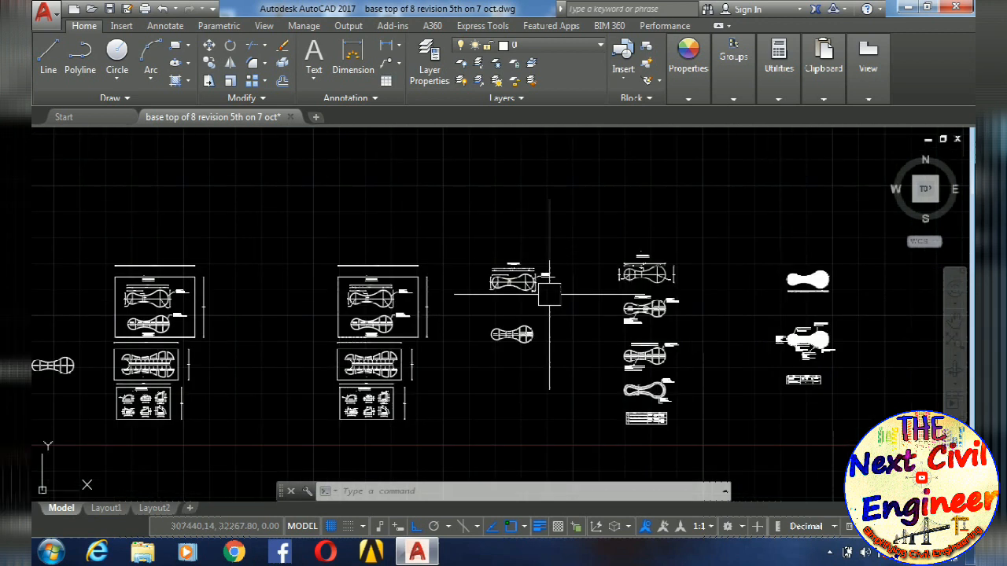
- Check the contents of Layout1 and Layout2, and delete Layout1 from the drawing
left_click(115, 512)
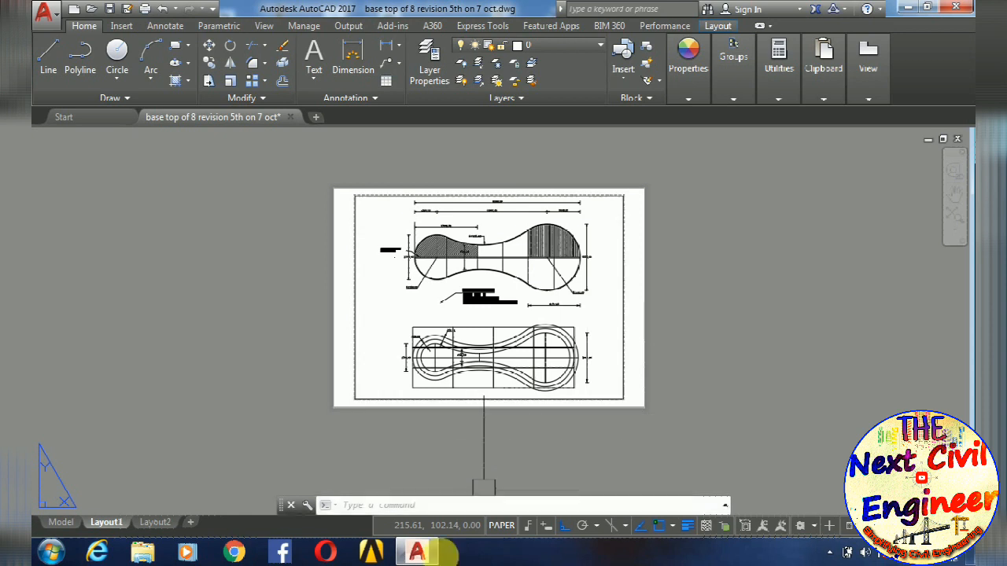
left_click(154, 522)
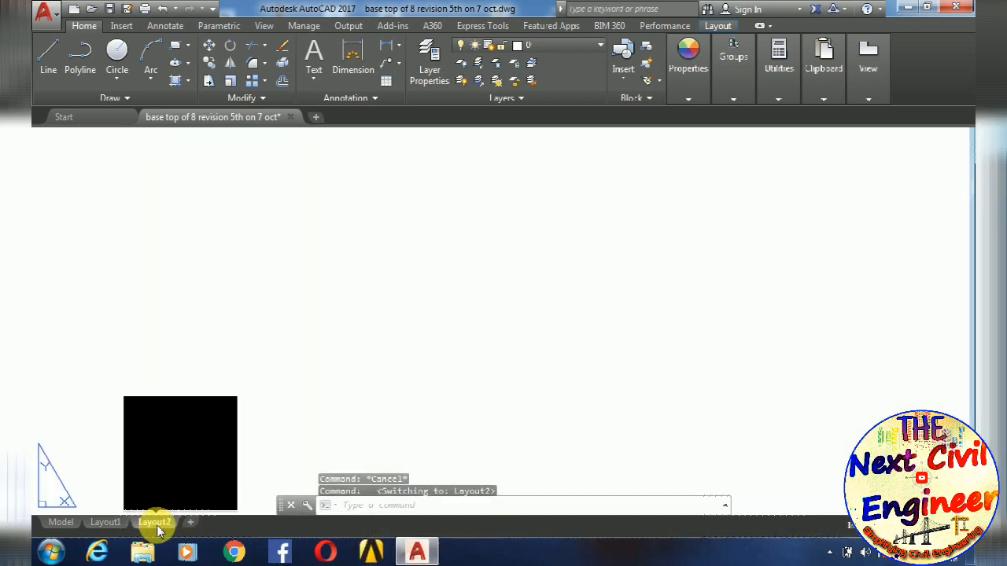
scroll(661, 276, "down", 3)
scroll(659, 301, "up", 1)
middle_click_drag(659, 301, 597, 299)
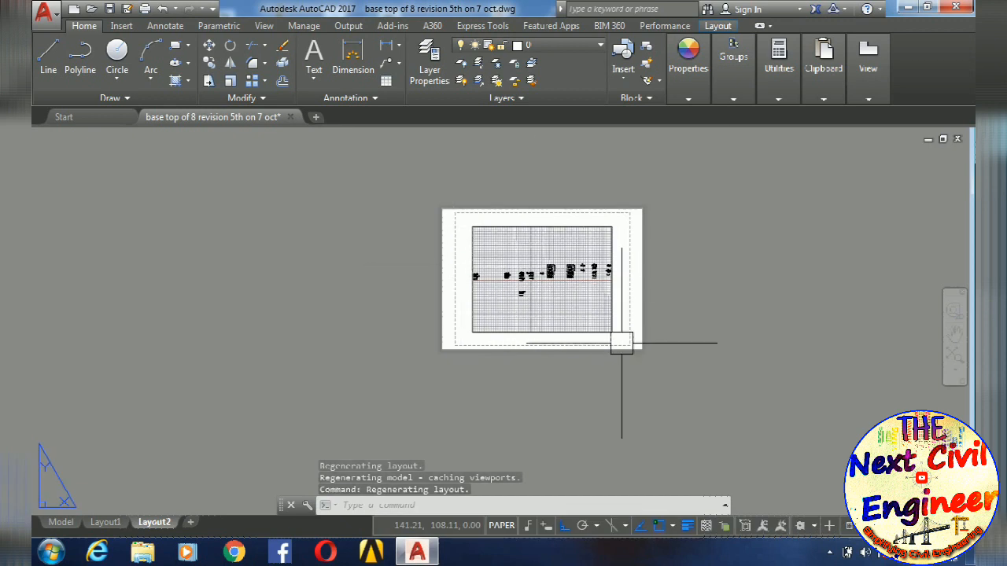
right_click(111, 525)
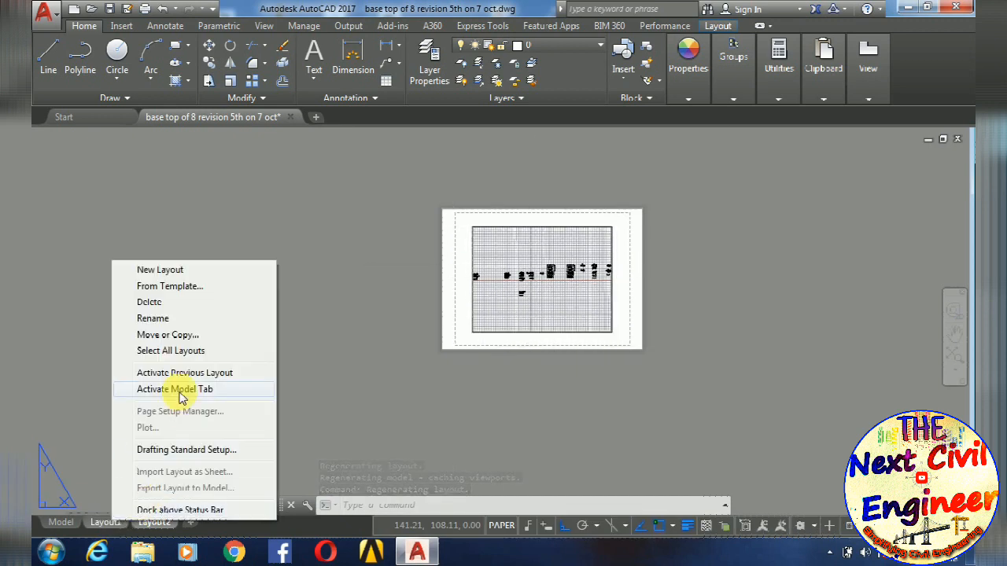
left_click(148, 302)
left_click(529, 330)
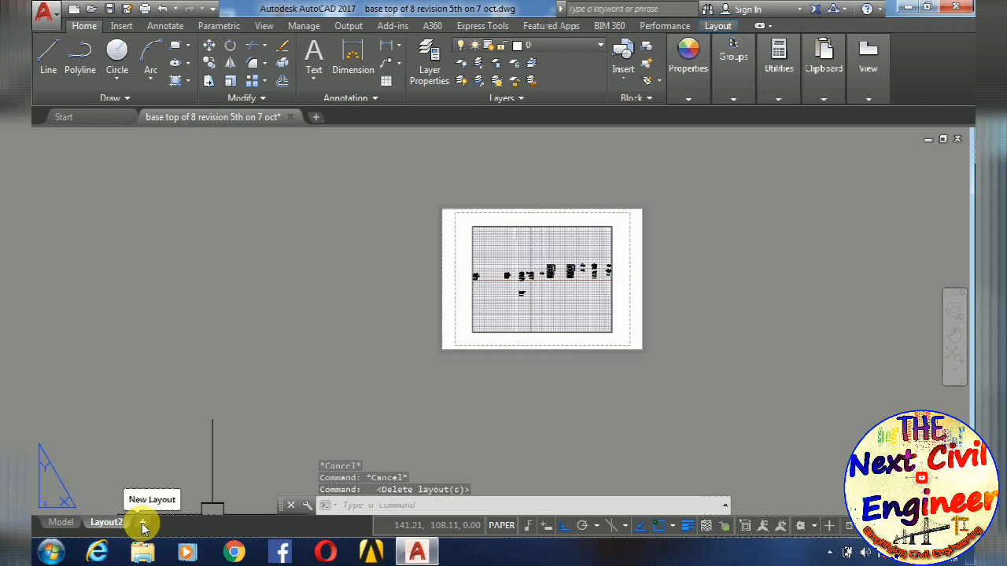
- Compare model space with Layout2 and examine the layout's sheet, printable margin and viewport
left_click(60, 523)
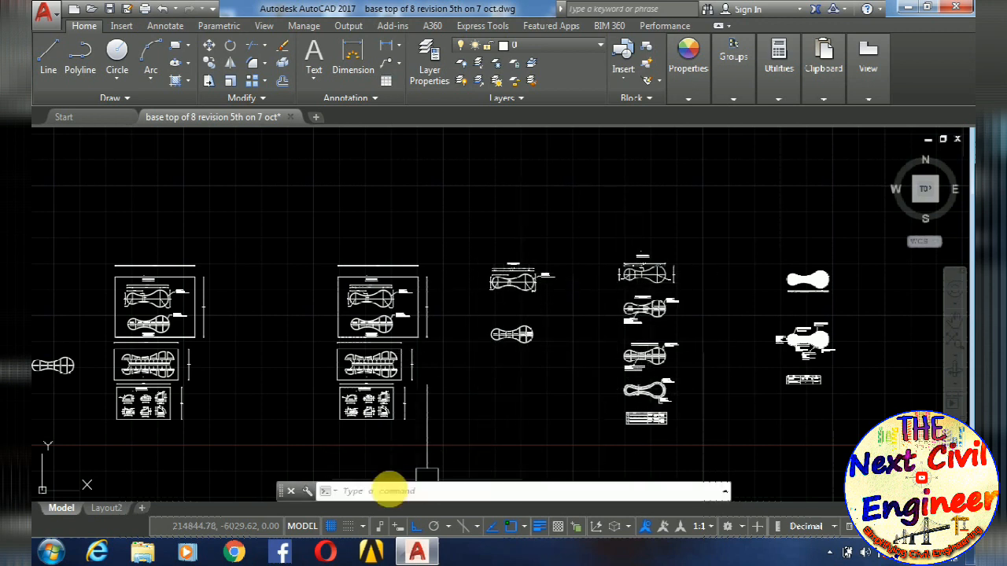
left_click(108, 509)
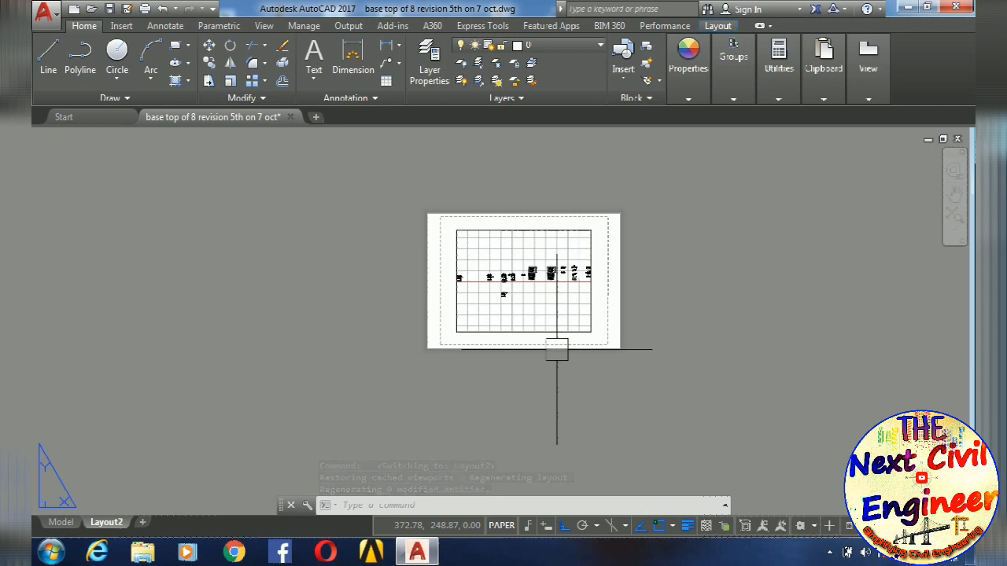
right_click(119, 523)
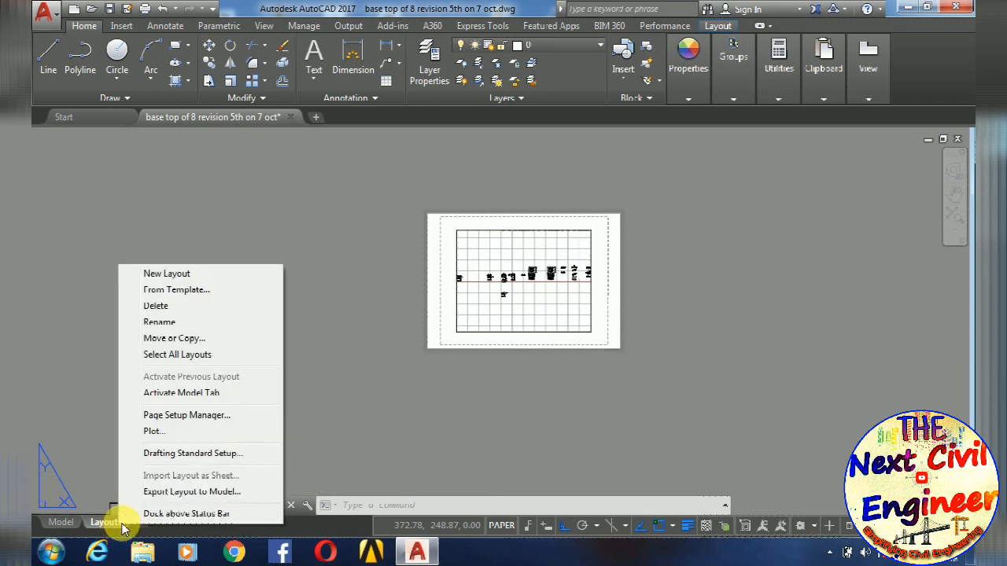
left_click(461, 352)
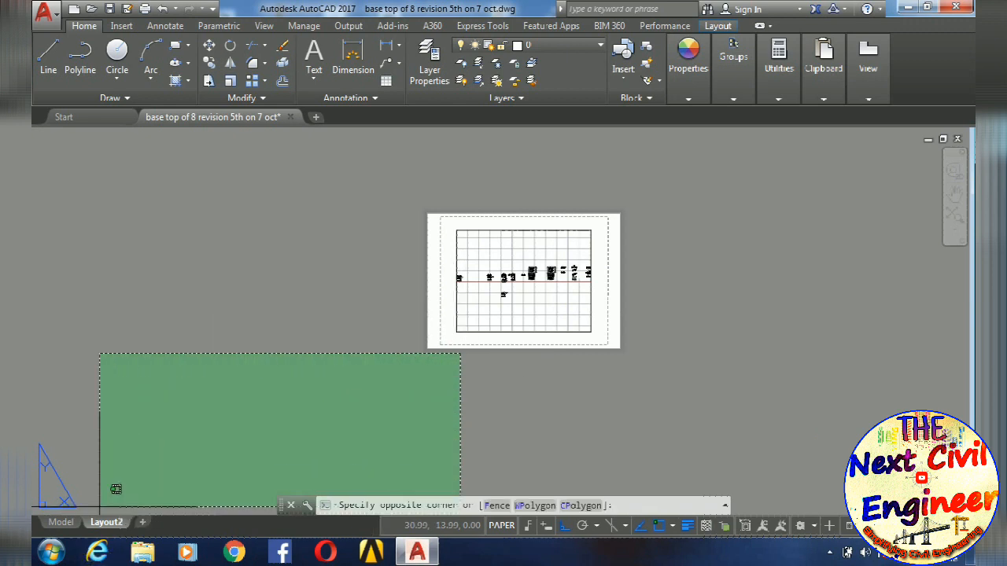
left_click(112, 488)
scroll(420, 240, "up", 4)
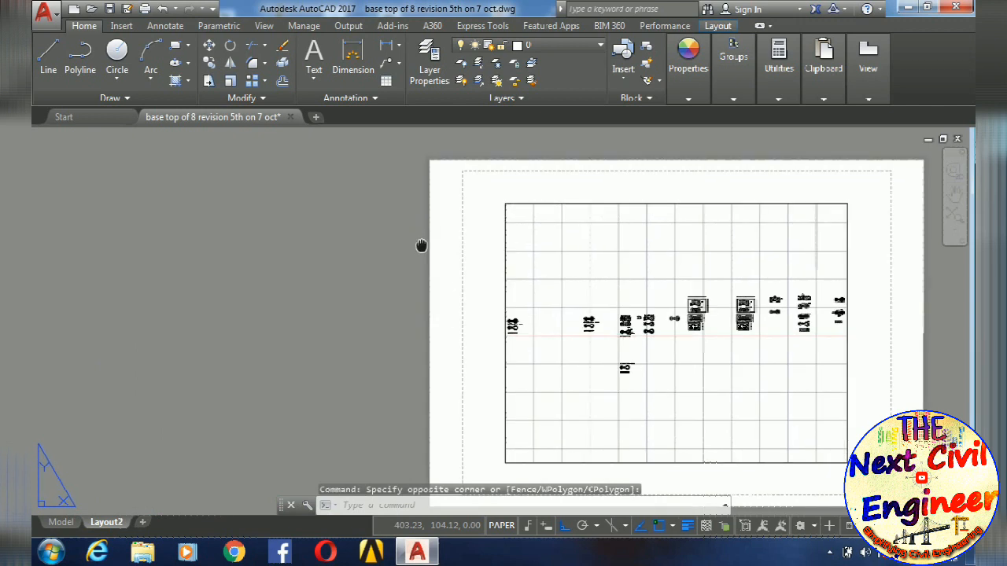
middle_click_drag(312, 231, 310, 223)
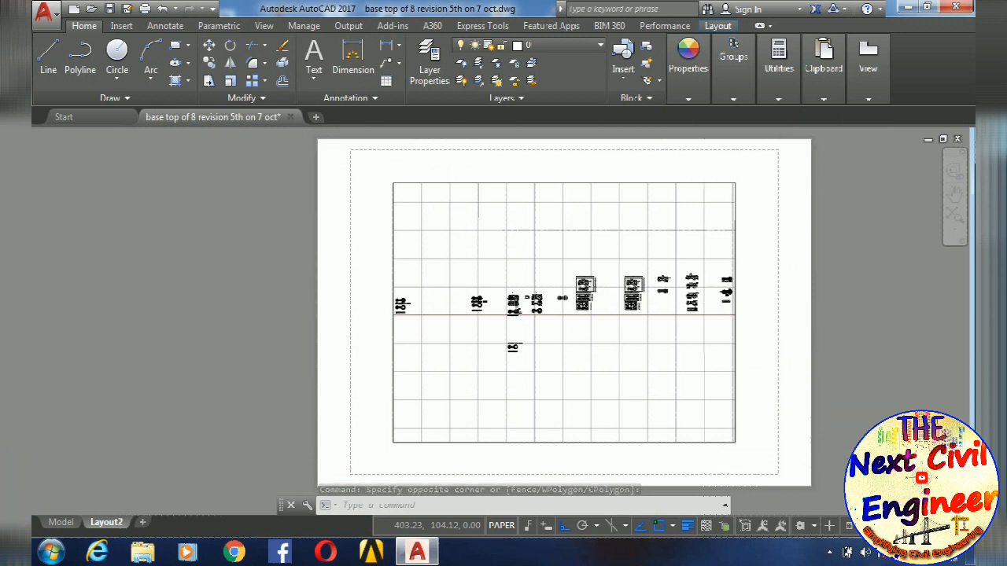
scroll(779, 433, "down", 3)
middle_click_drag(770, 426, 729, 409)
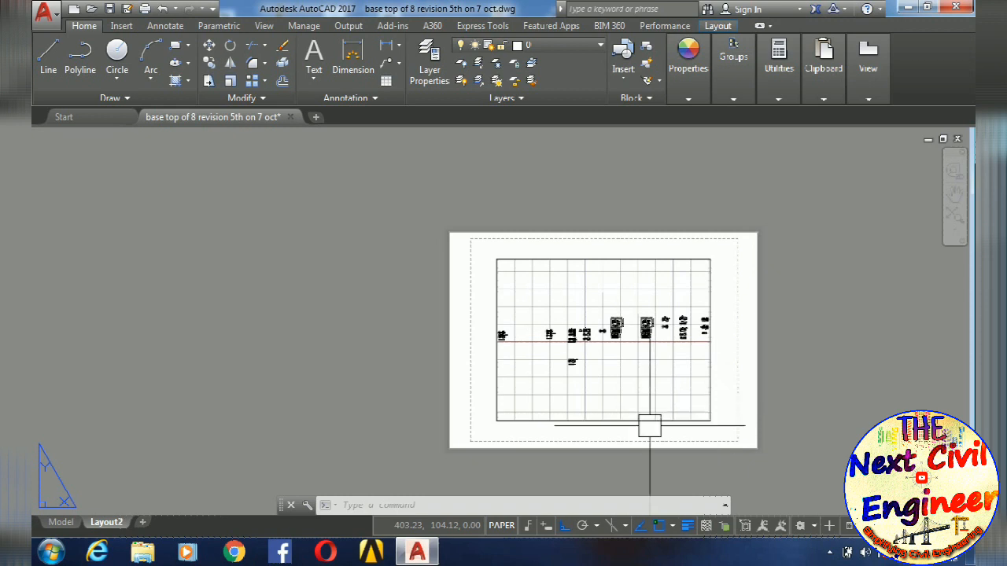
- Modify the page setup of Layout2 to use the DWG To PDF.pc3 plotter
mouse_move(117, 526)
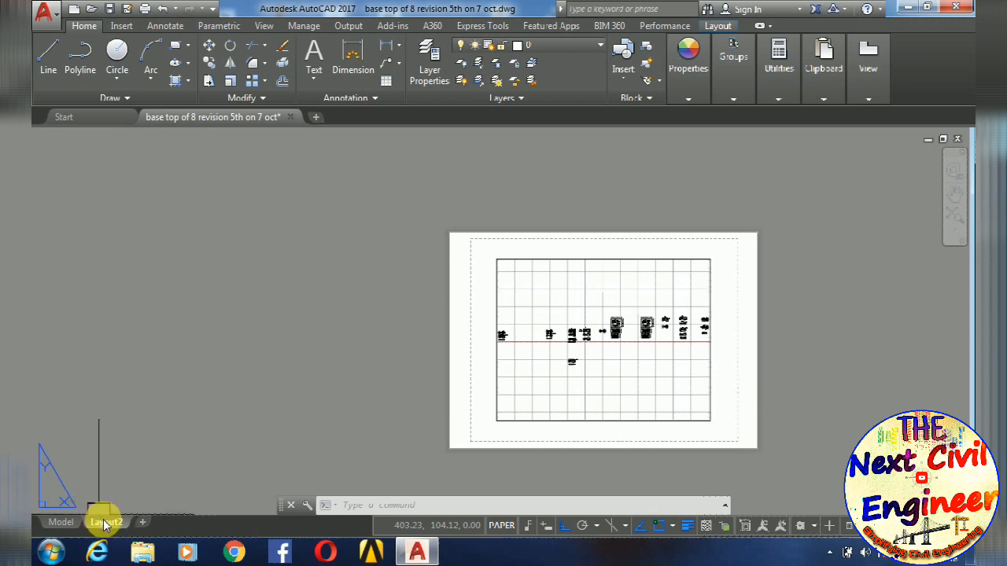
right_click(105, 525)
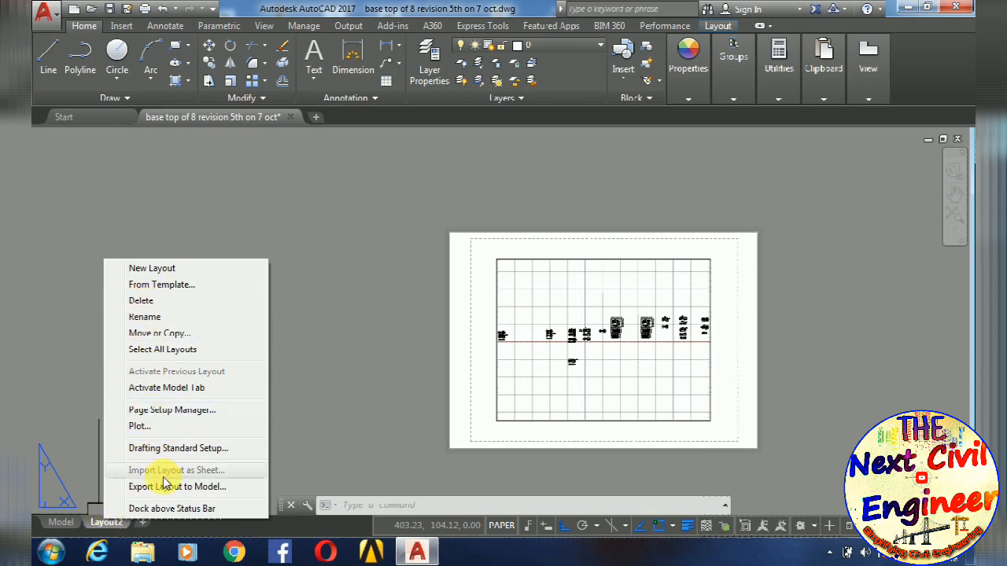
left_click(173, 410)
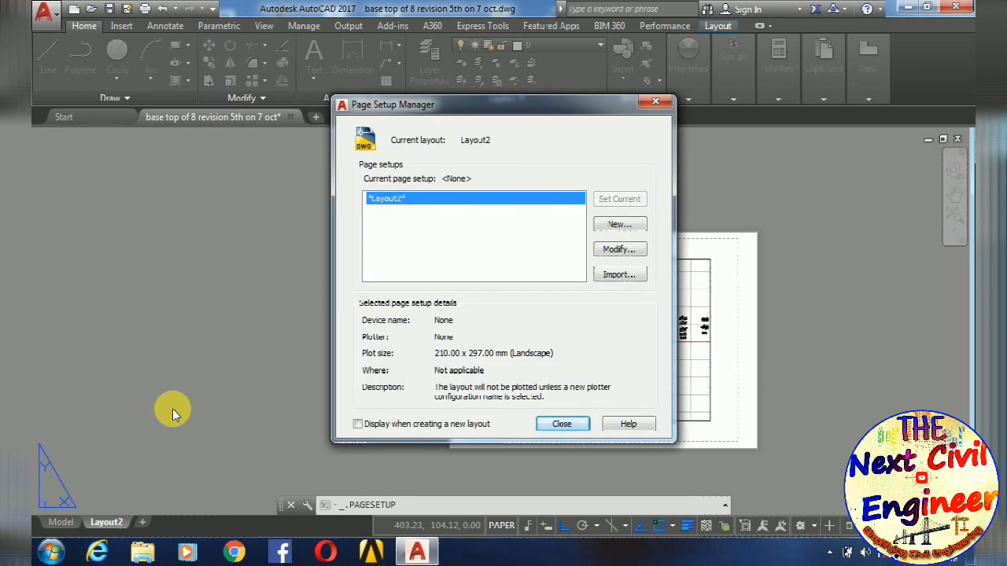
left_click(619, 250)
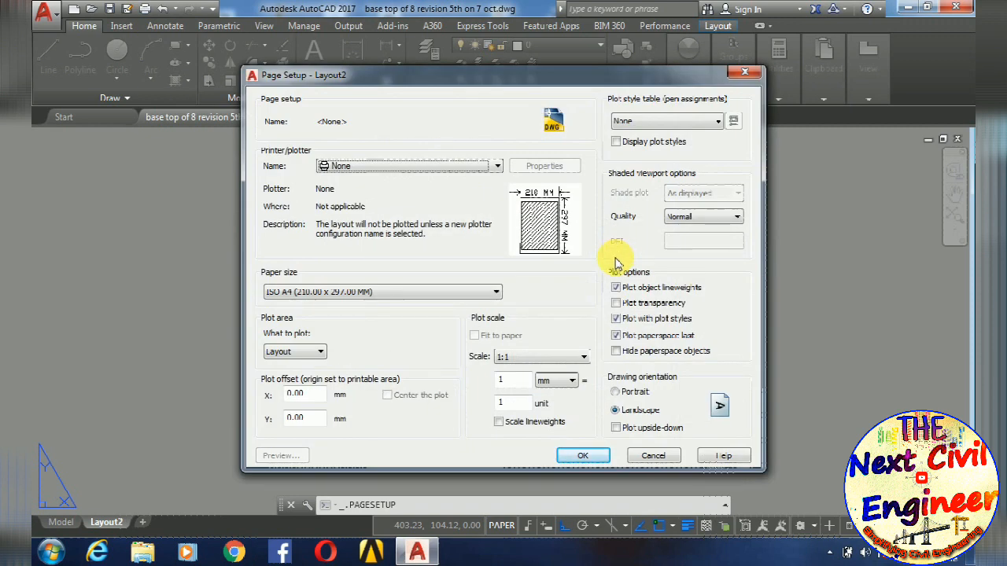
left_click(497, 168)
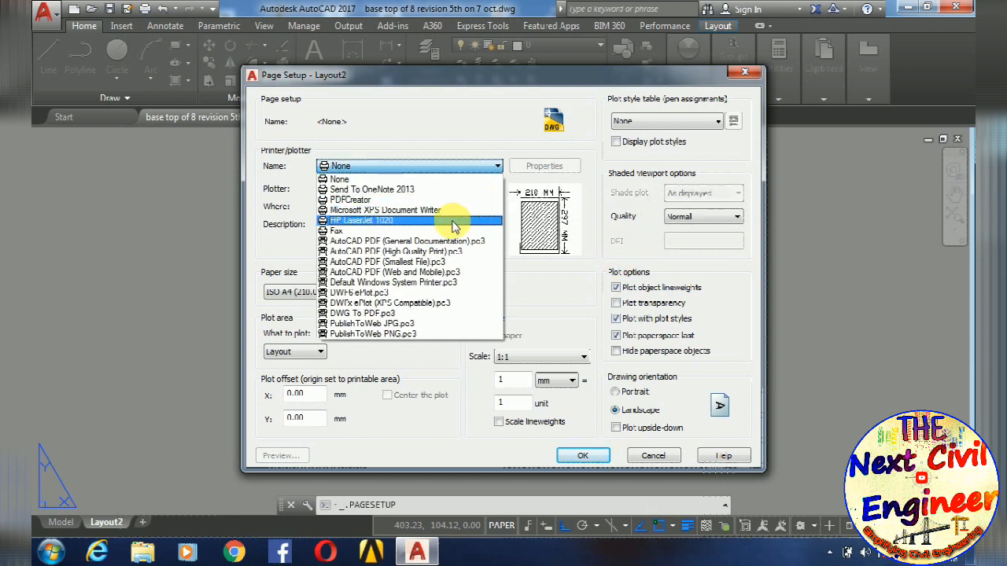
left_click(400, 314)
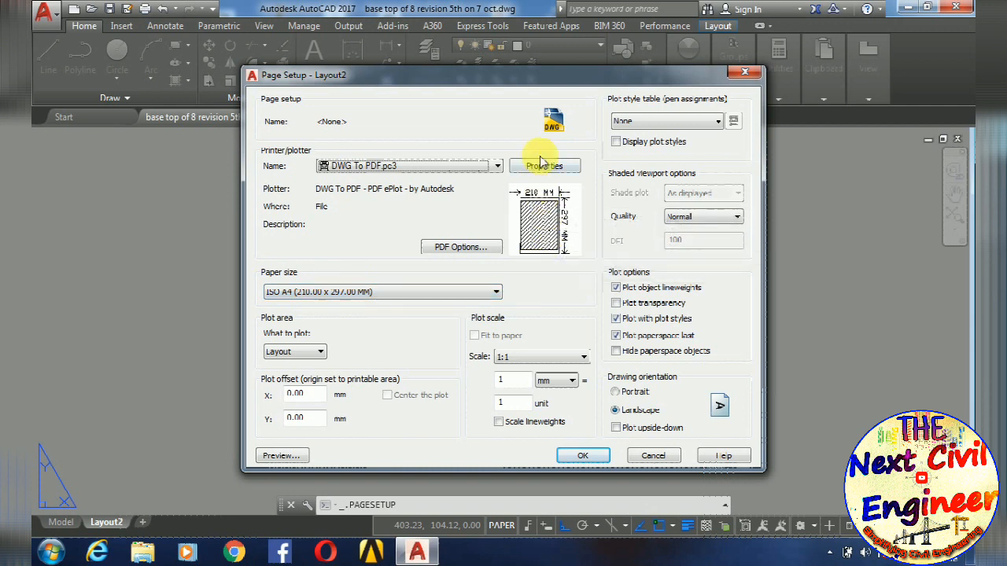
- Set the paper size of Layout2 to ISO A4 (297.00 x 210.00 MM)
mouse_move(530, 242)
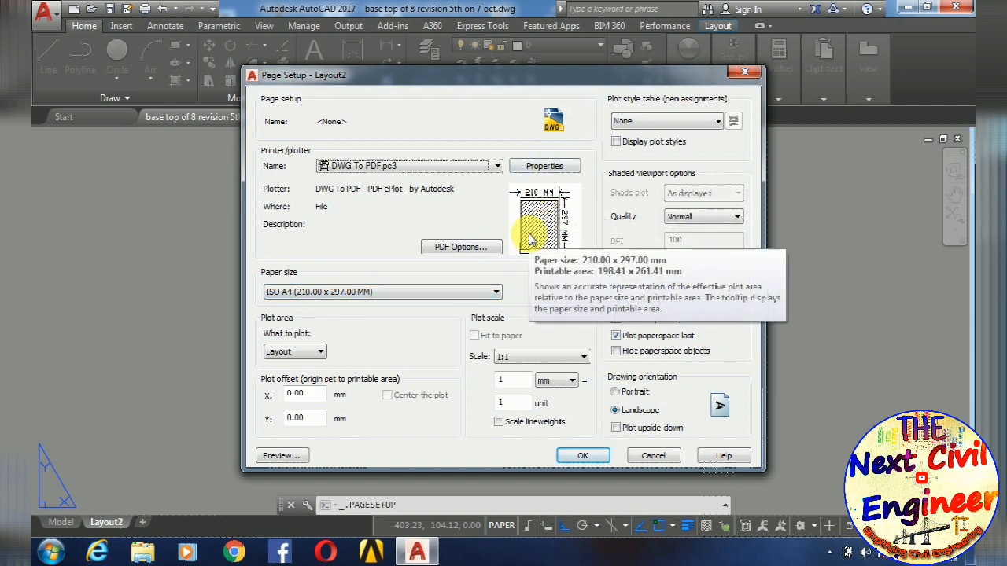
left_click(418, 290)
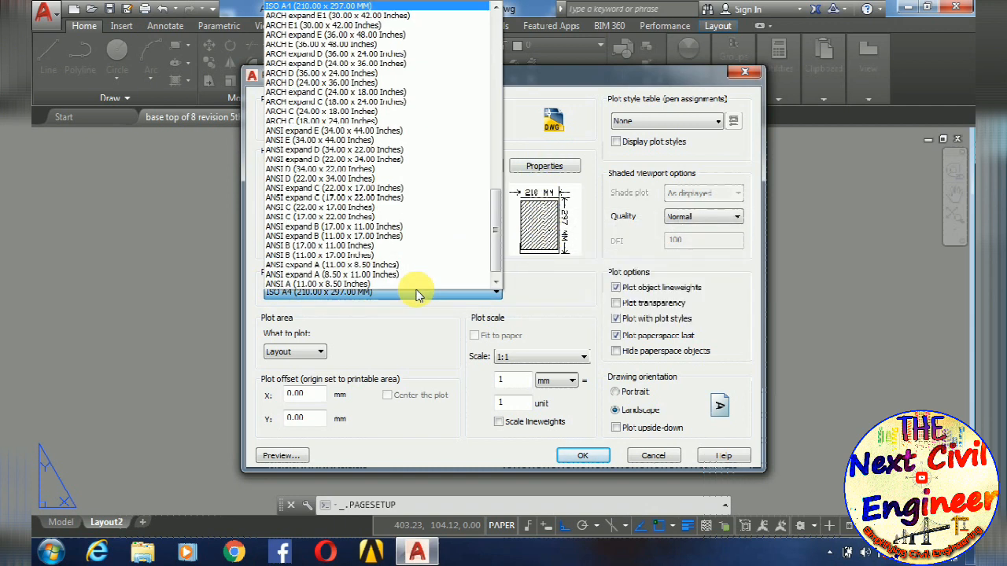
scroll(395, 246, "down", 1)
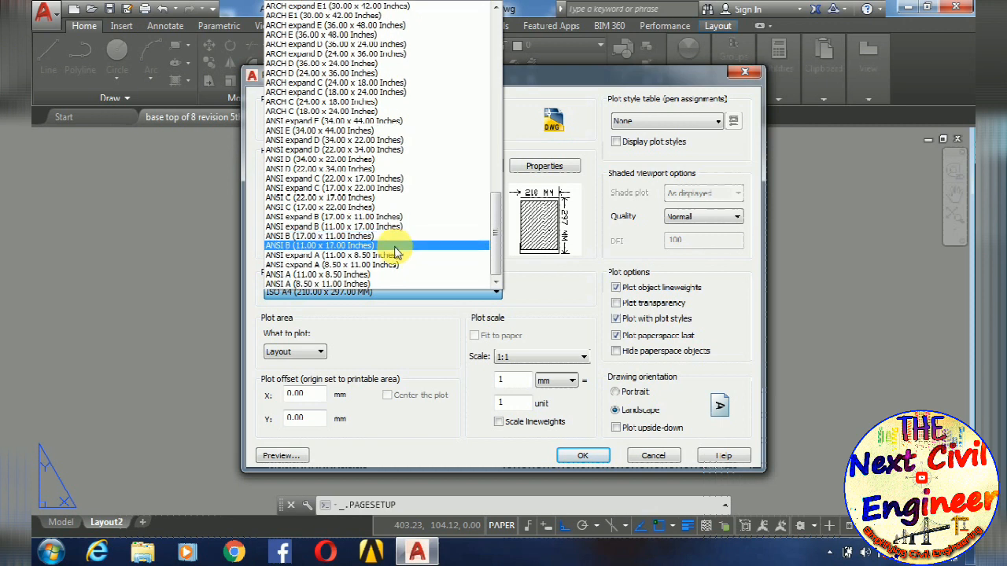
scroll(395, 250, "up", 4)
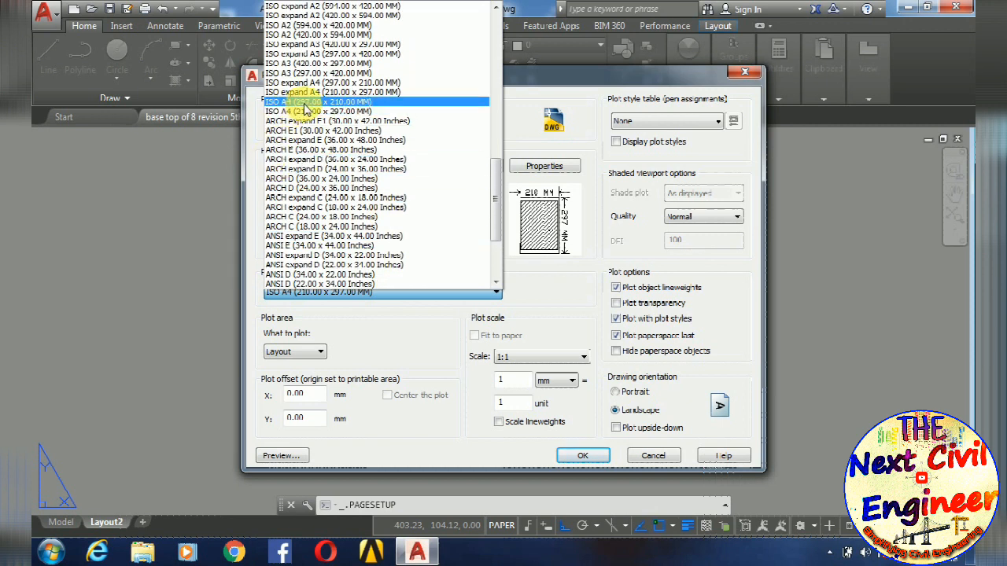
left_click(306, 102)
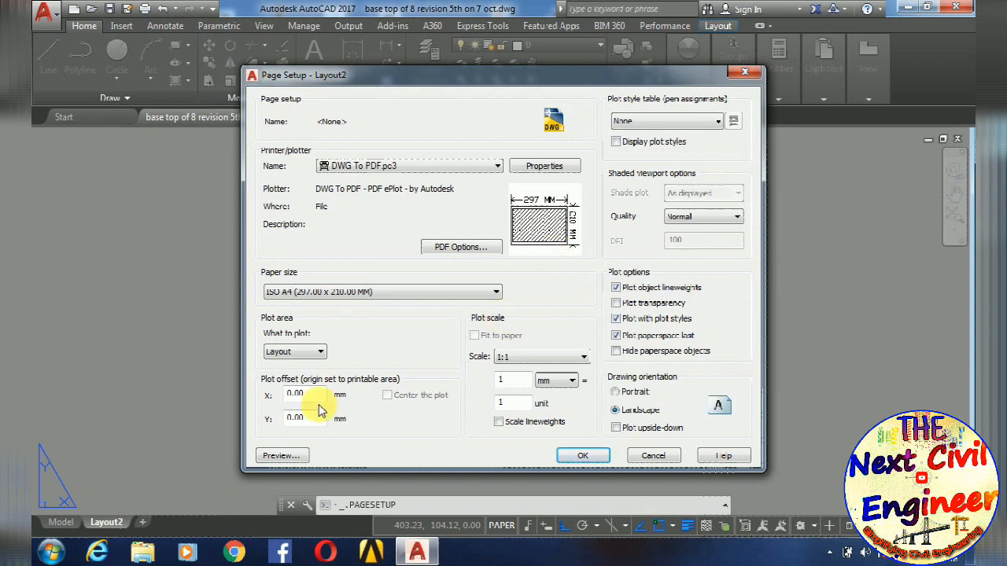
- Set the Layout2 paper size to ISO full bleed A4 (297.00 x 210.00 MM)
left_click(387, 292)
scroll(396, 260, "up", 15)
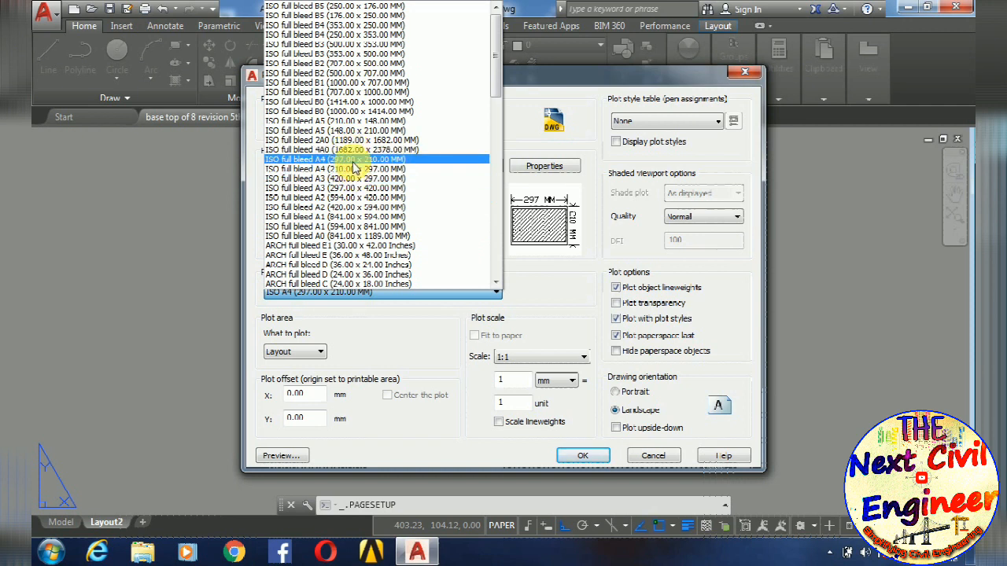
left_click(352, 161)
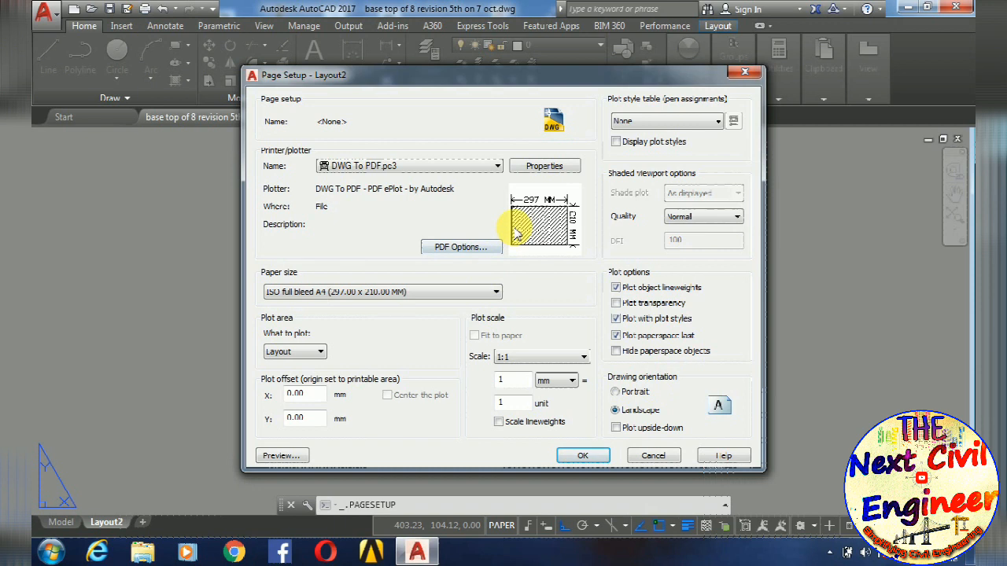
mouse_move(516, 235)
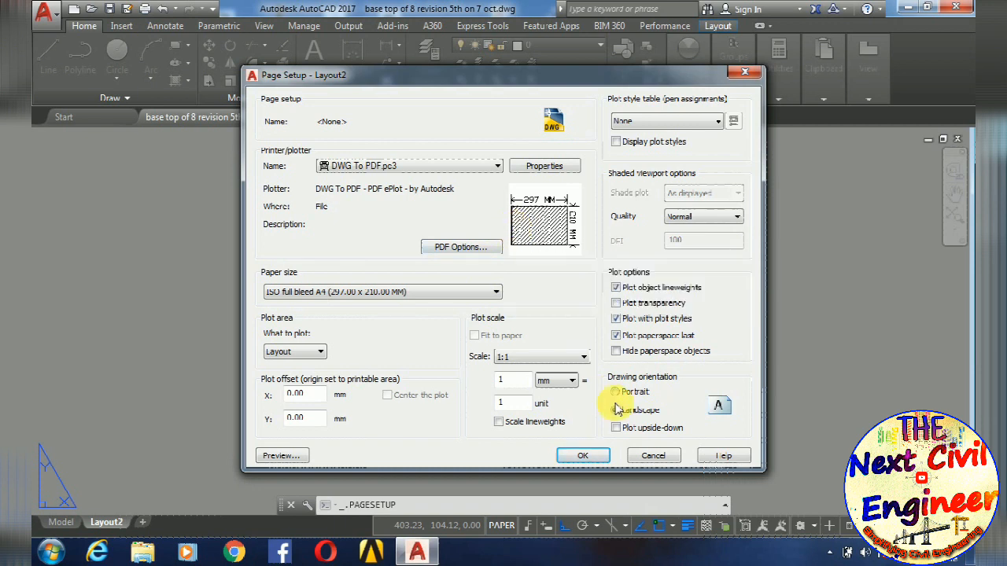
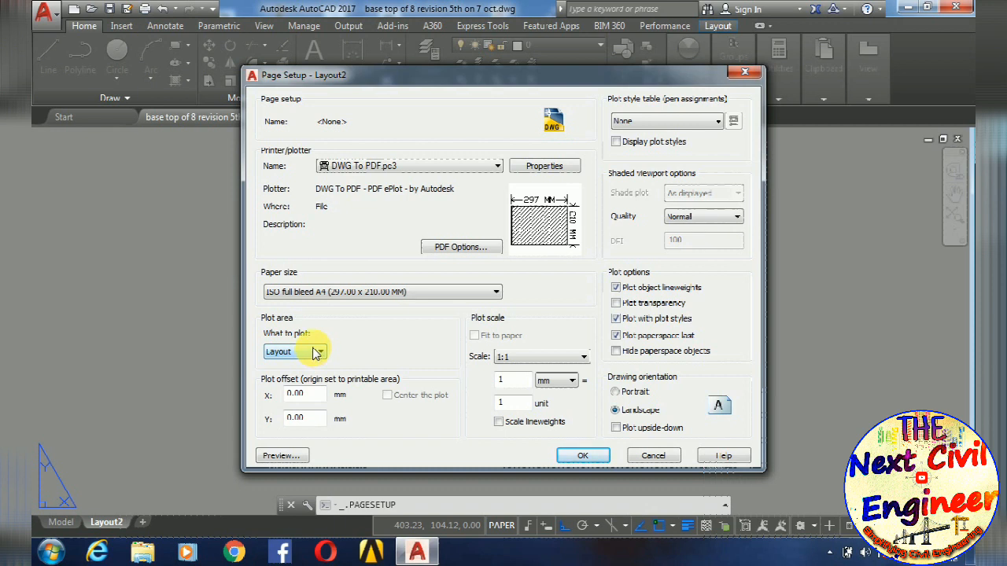
- Apply the modified page setup to Layout2 and delete the existing viewport from the sheet
left_click(583, 460)
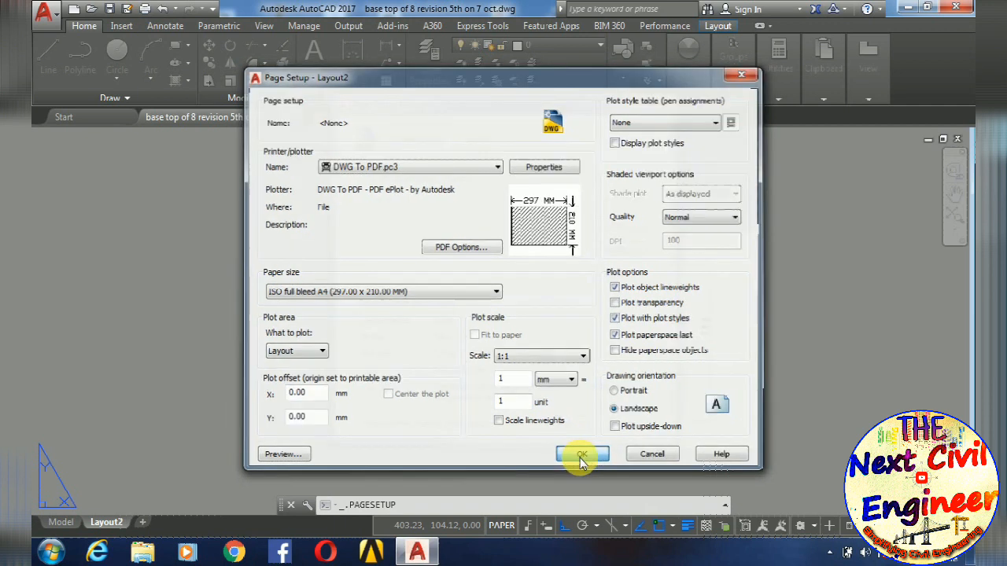
left_click(568, 426)
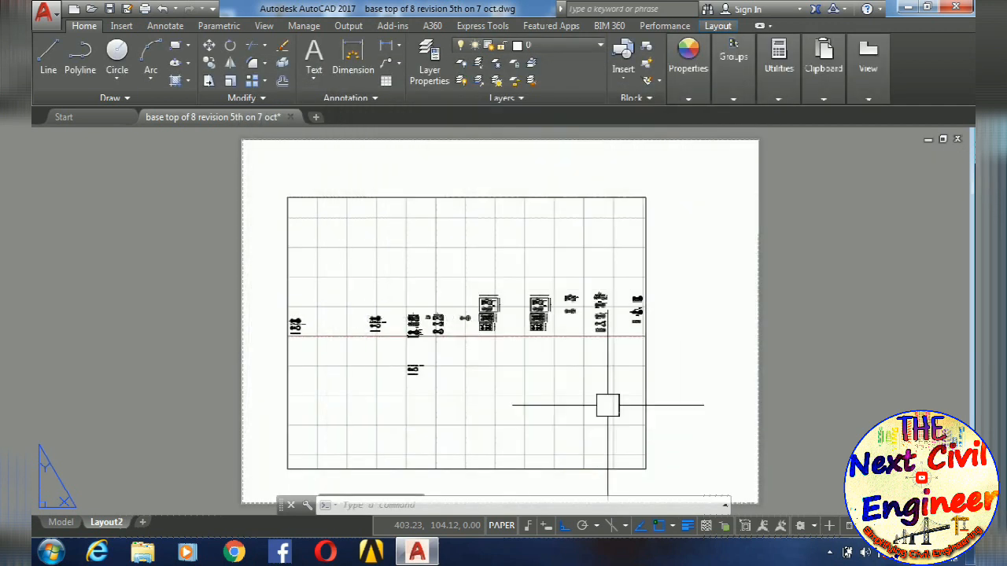
scroll(640, 370, "down", 3)
scroll(491, 242, "up", 3)
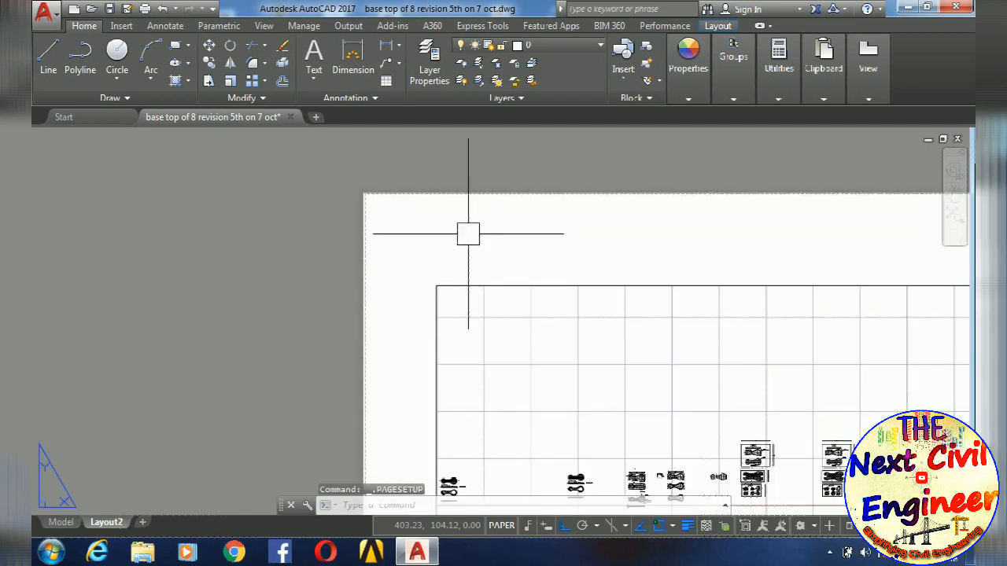
scroll(405, 240, "down", 3)
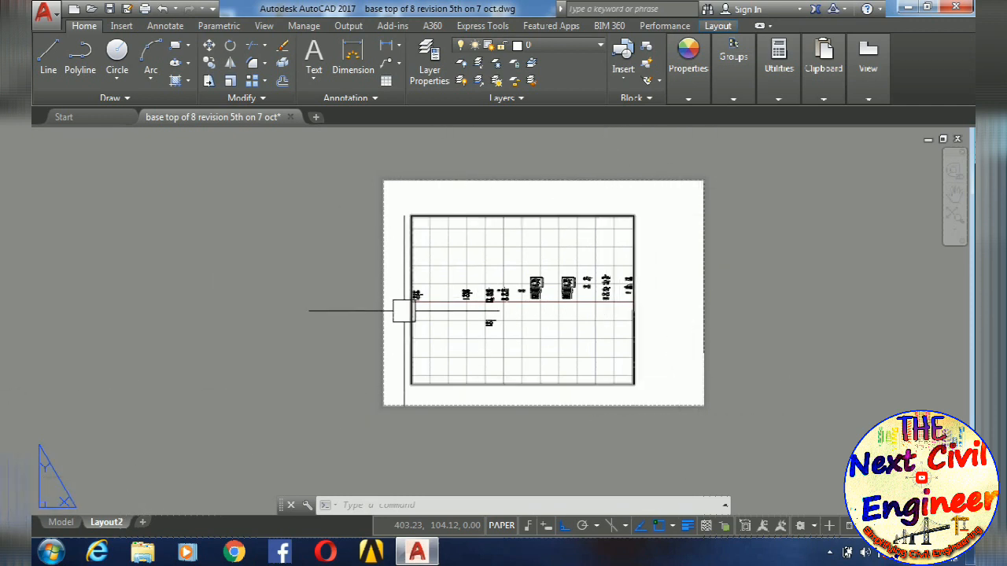
left_click(525, 219)
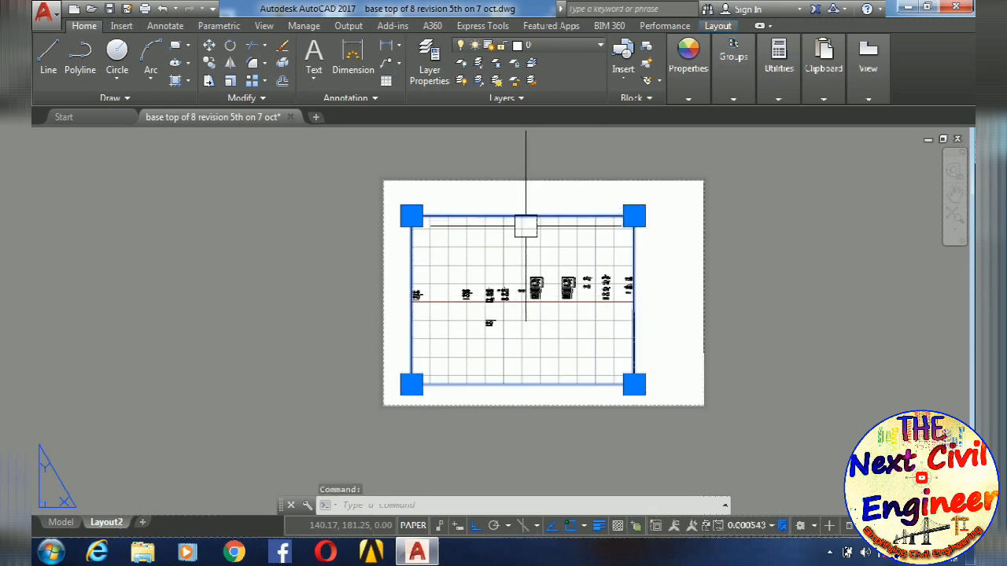
key("Delete")
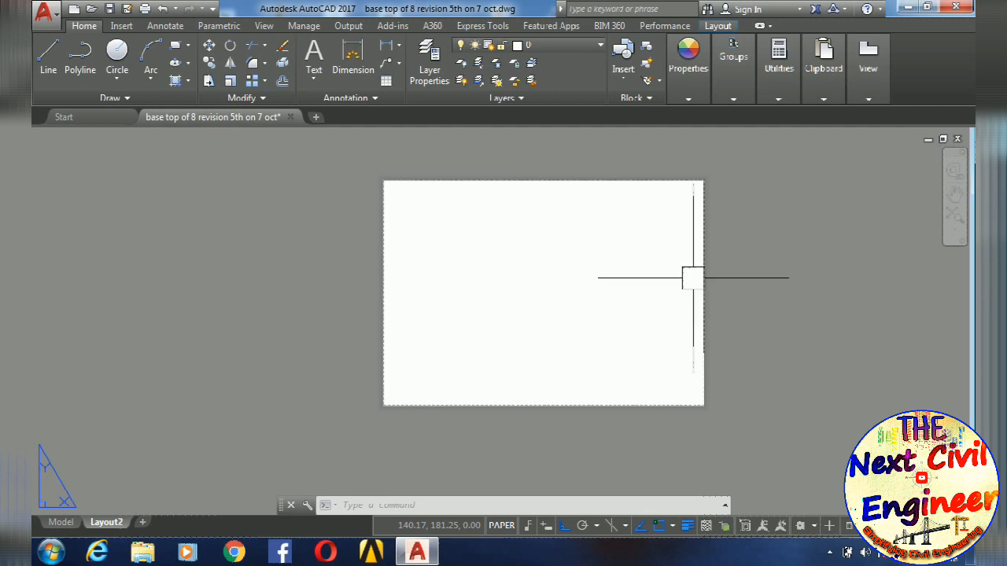
- Choose the title box drawing file from the Desktop as the block to insert
type("i")
key("Return")
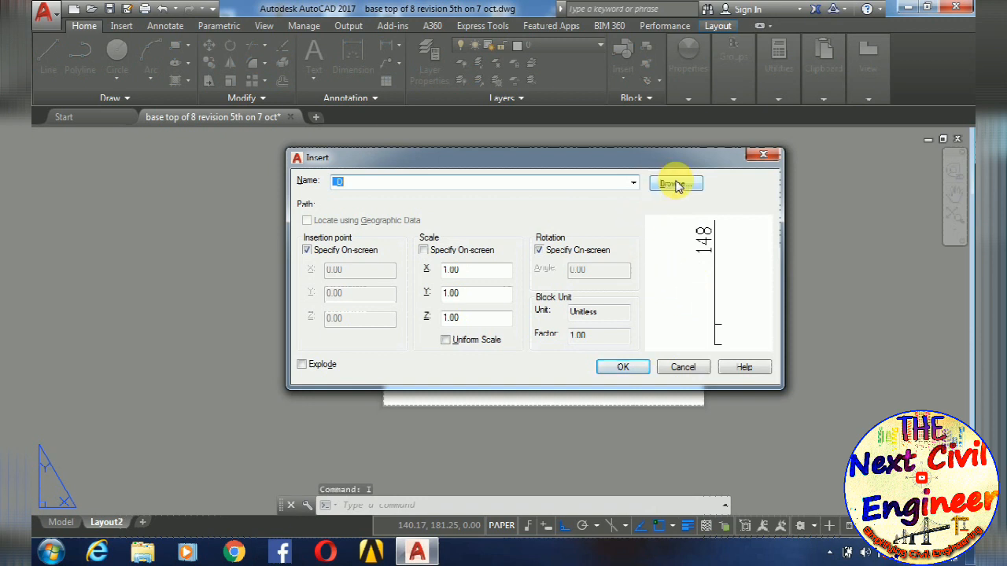
left_click(675, 185)
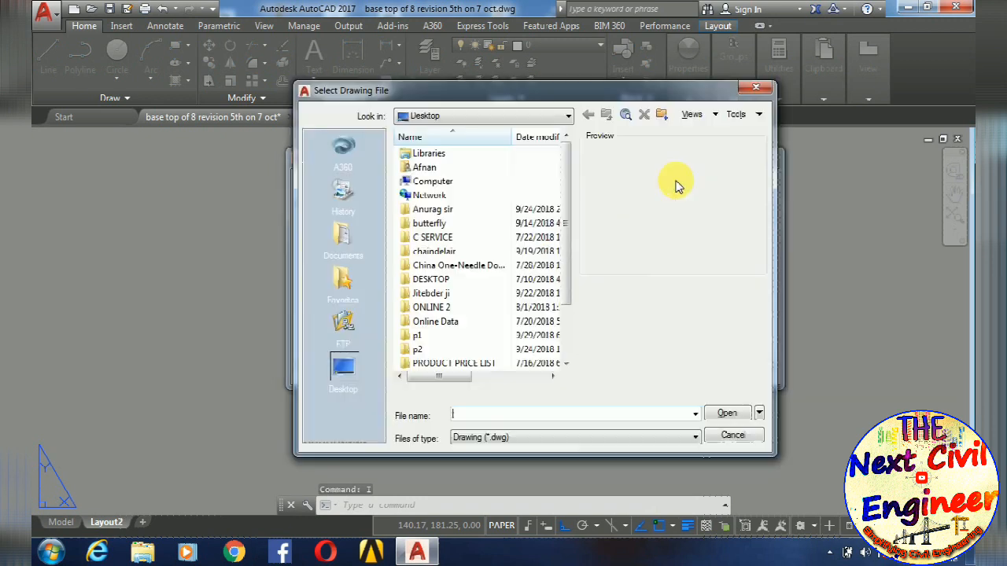
left_click_drag(562, 184, 566, 275)
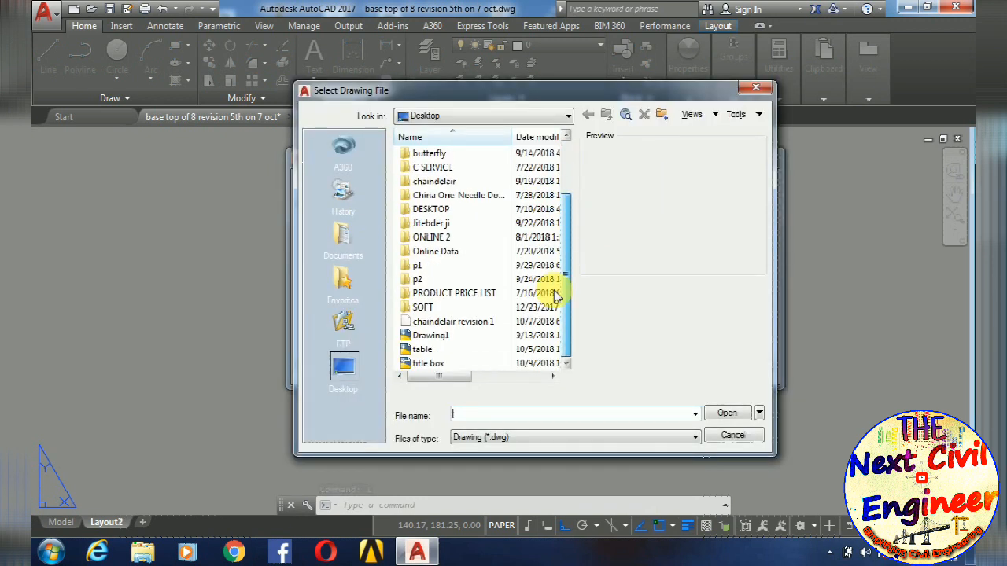
left_click(417, 363)
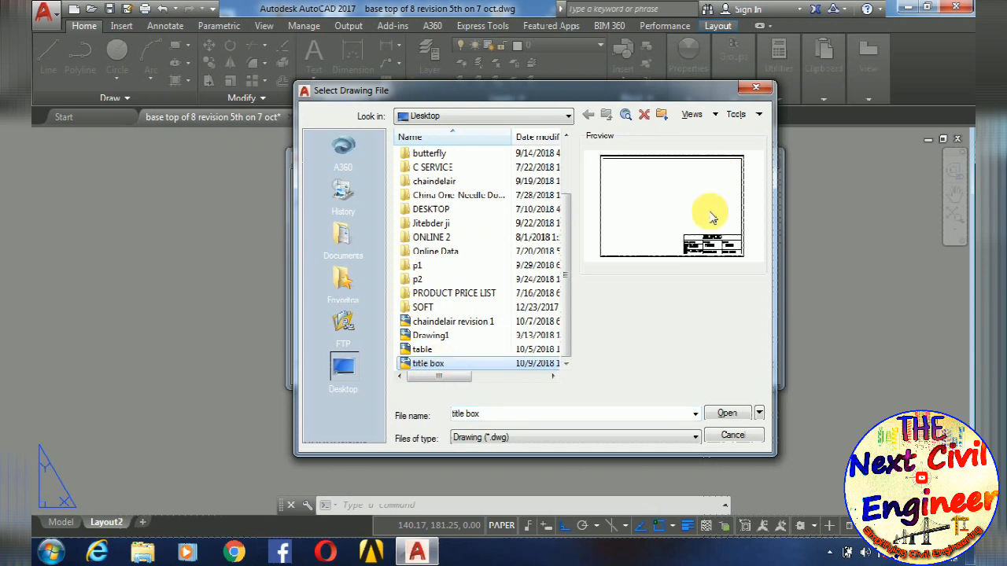
left_click(727, 413)
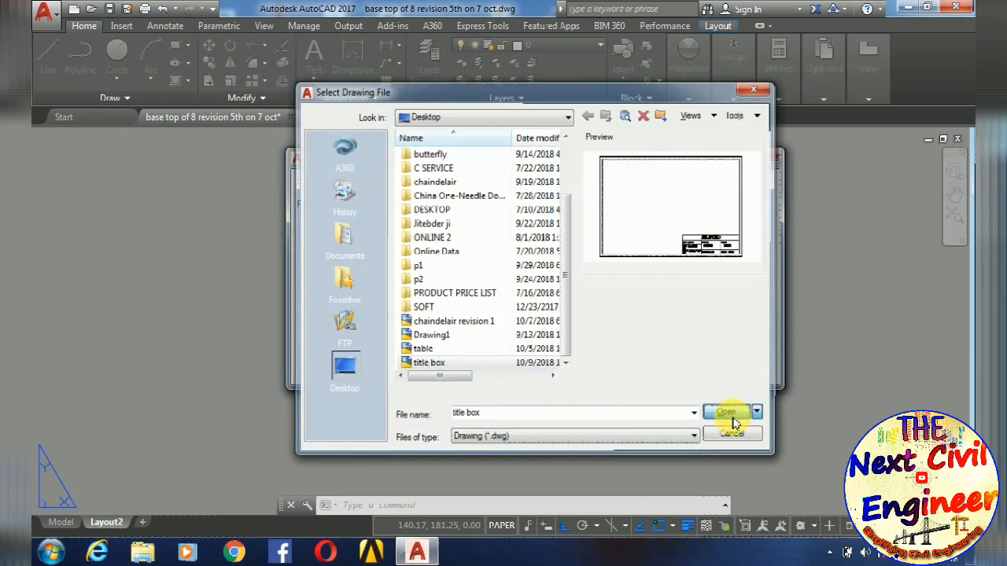
- Insert the title box block at 0,0 with the default rotation angle and accept its default attribute values
left_click(628, 367)
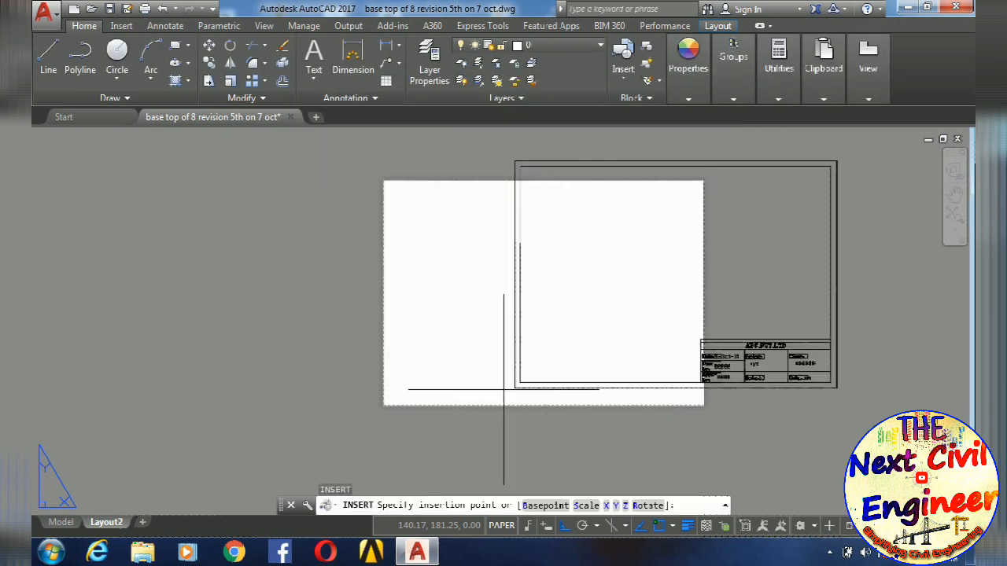
type("0")
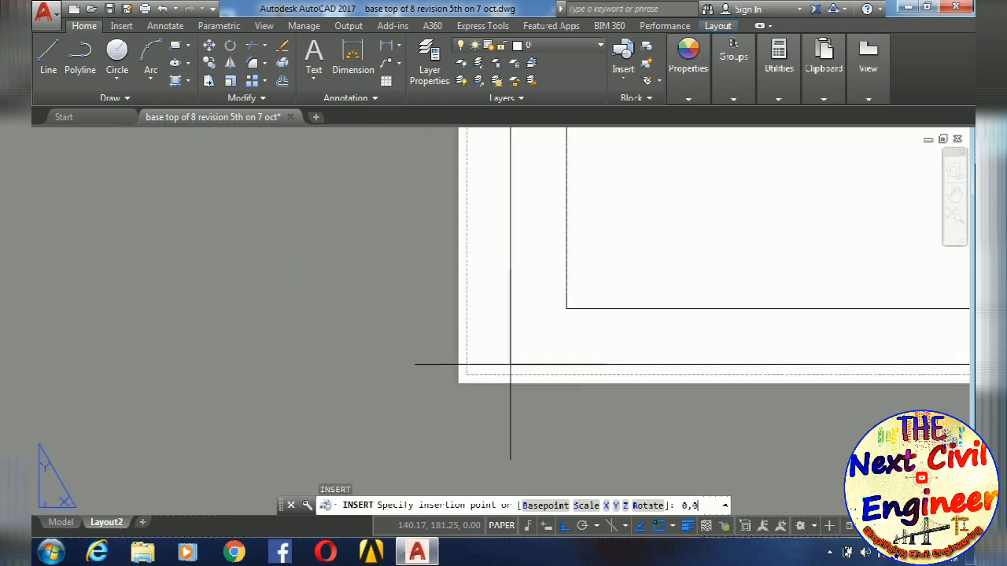
key("Return")
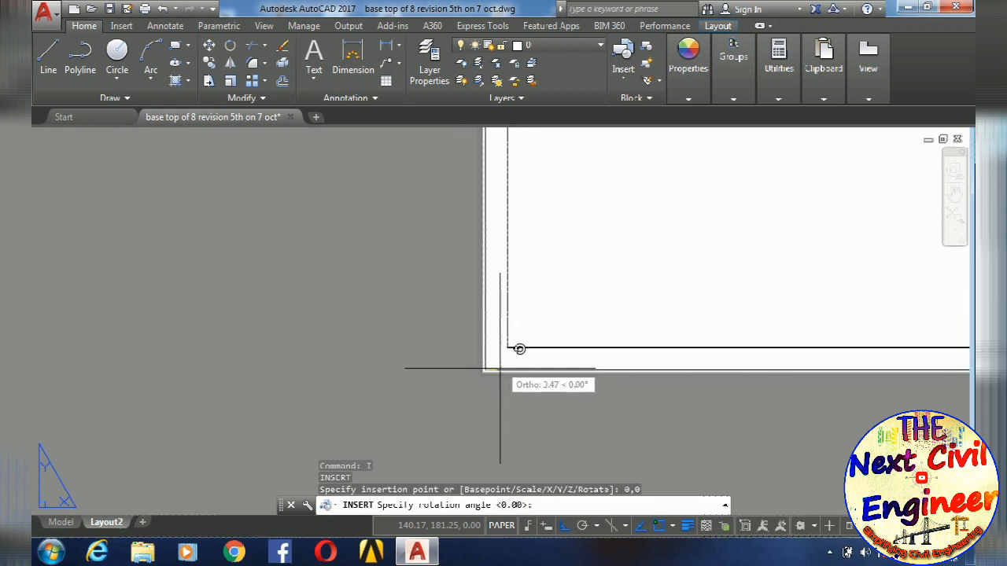
scroll(491, 405, "down", 3)
key("Return")
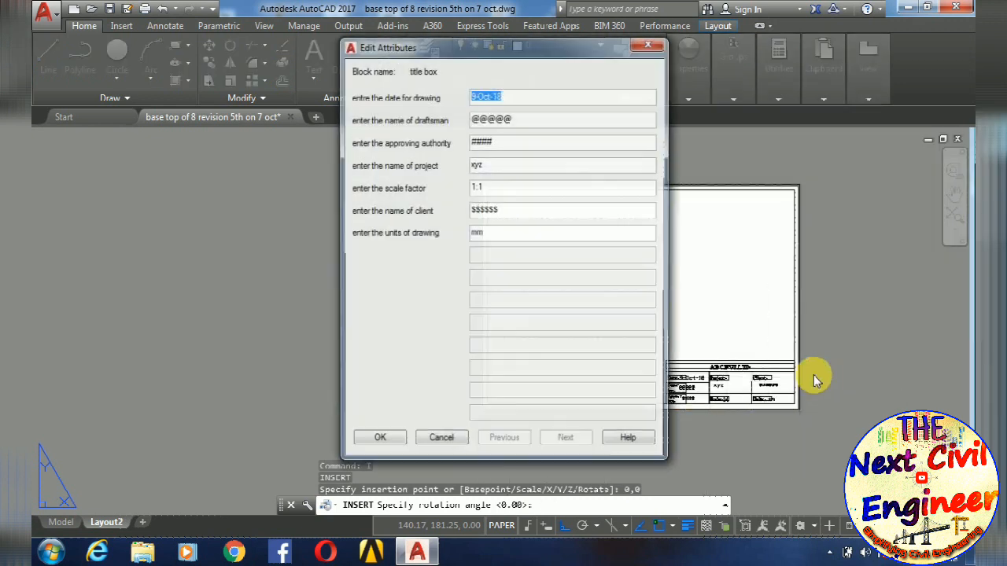
left_click(375, 441)
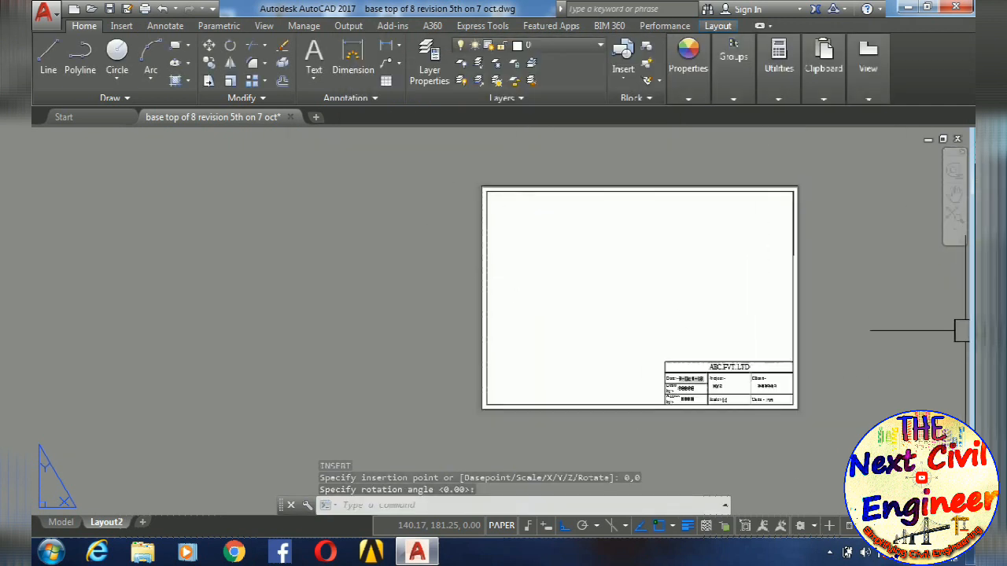
- Examine how the inserted title box border fits the sheet and its printable margin at the corners
scroll(481, 403, "up", 10)
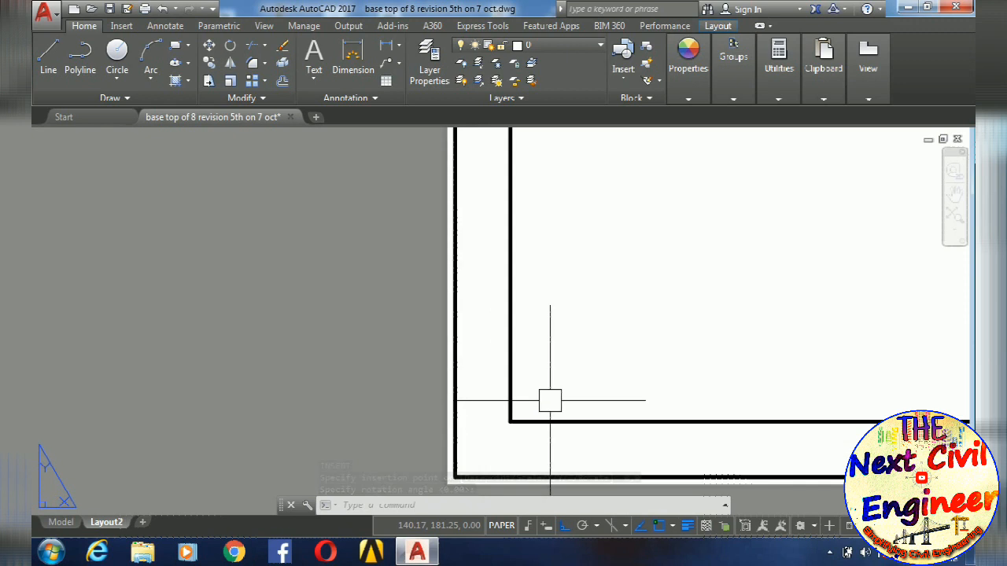
scroll(594, 402, "down", 9)
middle_click_drag(902, 422, 272, 385)
scroll(554, 368, "up", 4)
middle_click_drag(449, 376, 584, 394)
scroll(591, 403, "up", 10)
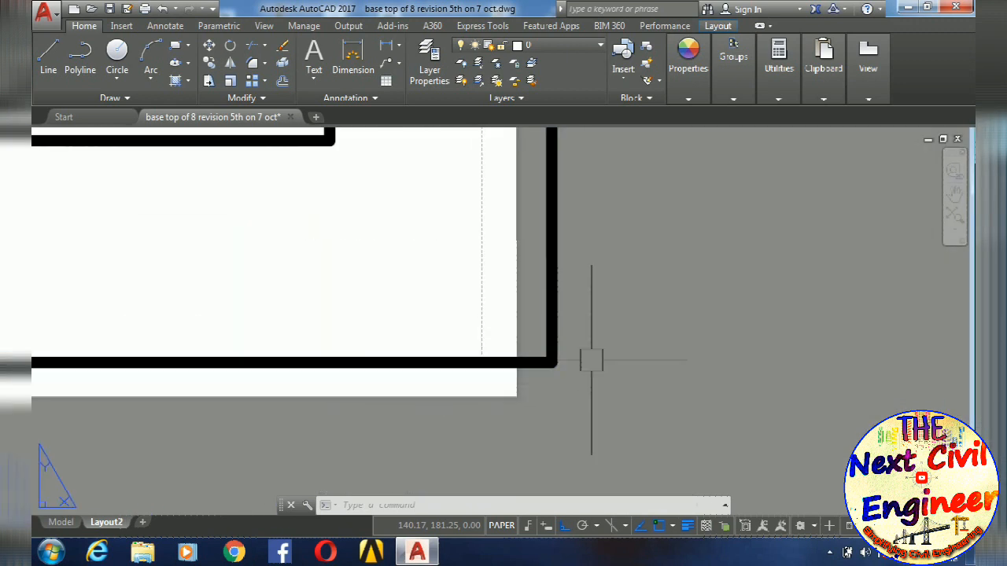
scroll(562, 341, "down", 10)
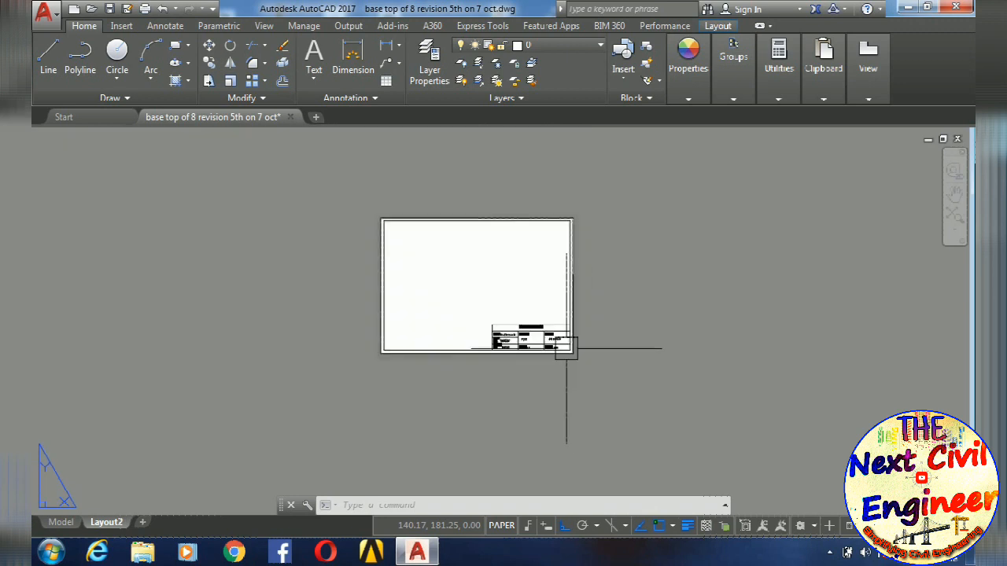
scroll(501, 242, "up", 7)
scroll(501, 241, "down", 5)
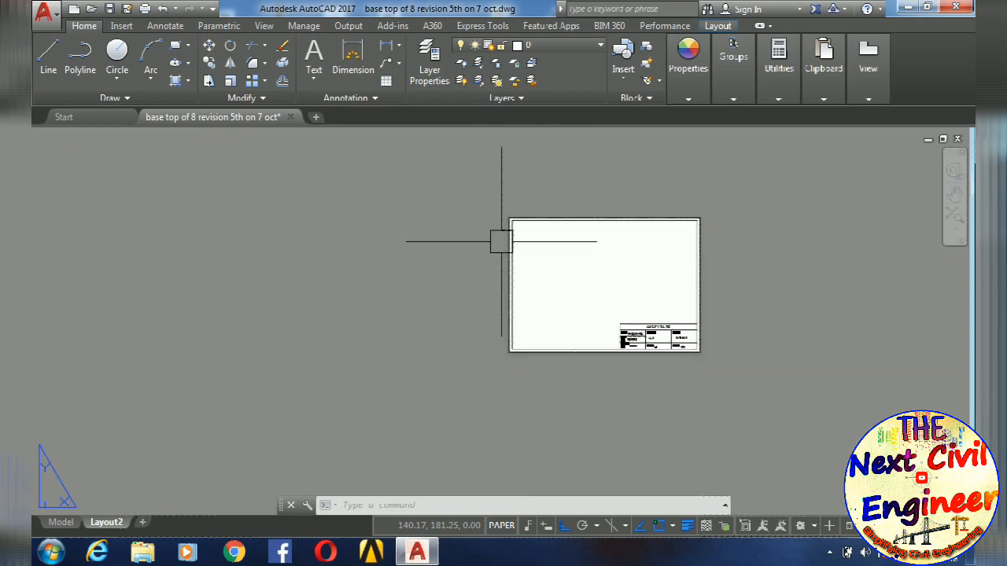
scroll(513, 244, "down", 4)
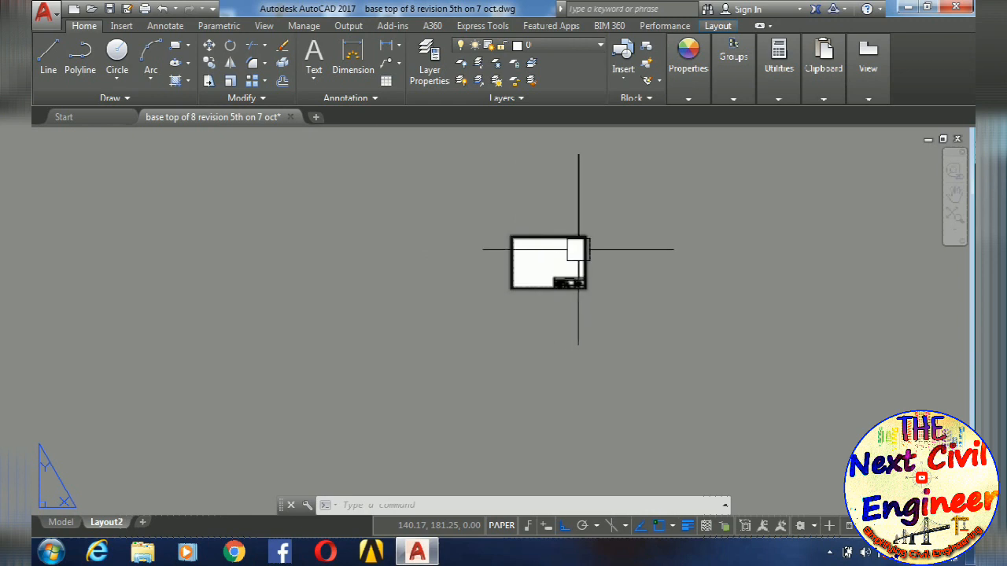
- Begin scaling the title box block from its lower-left corner using the Reference option
scroll(582, 249, "up", 4)
left_click(604, 246)
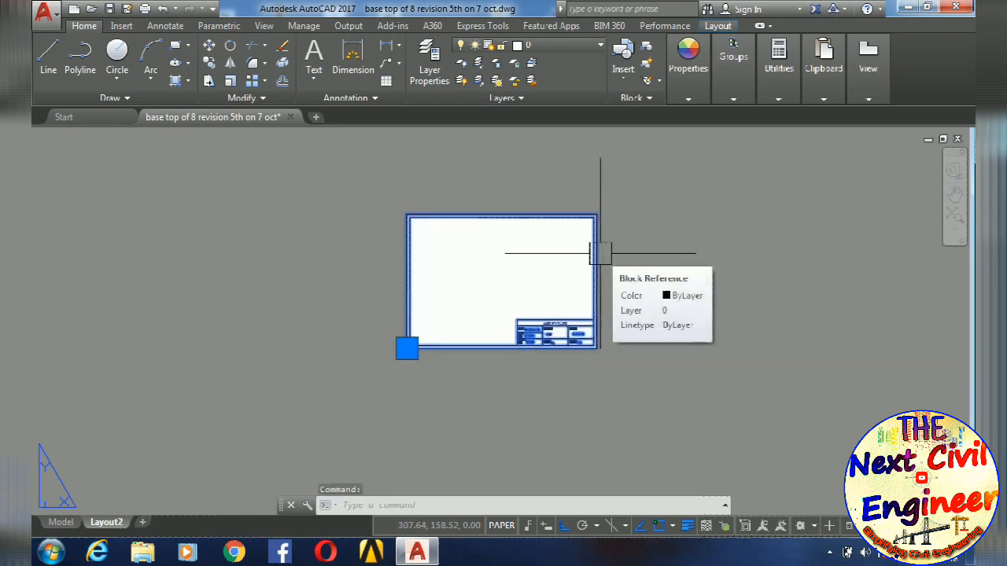
key("Escape")
key("Escape")
key("Escape")
type("sc")
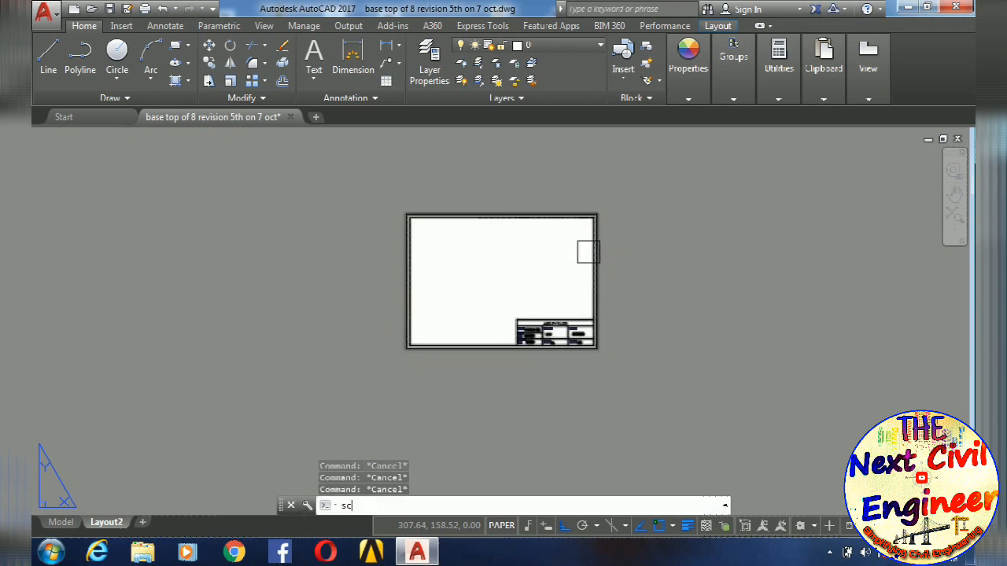
key("Return")
left_click(588, 252)
key("Return")
scroll(407, 364, "up", 4)
left_click(429, 320)
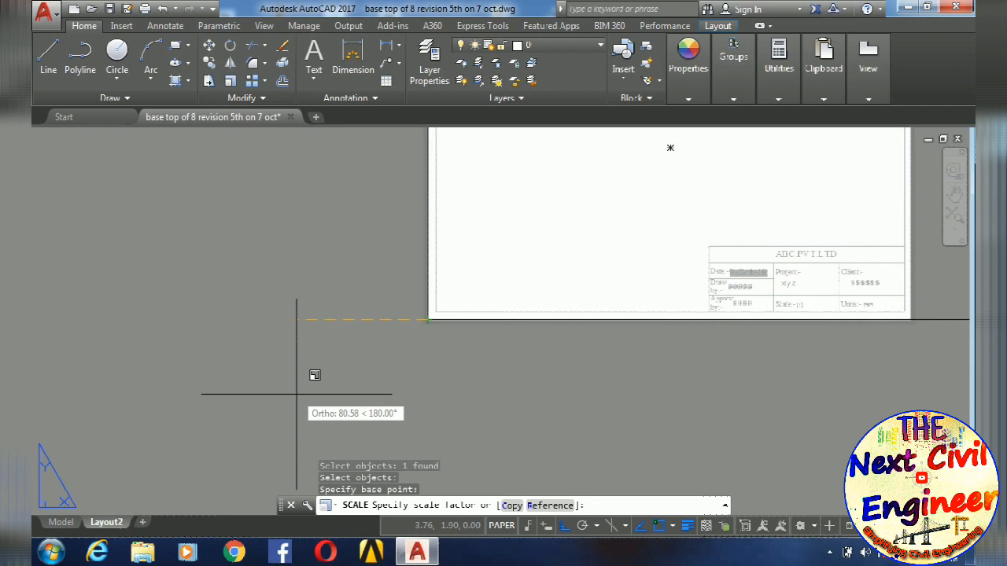
type("r")
key("Return")
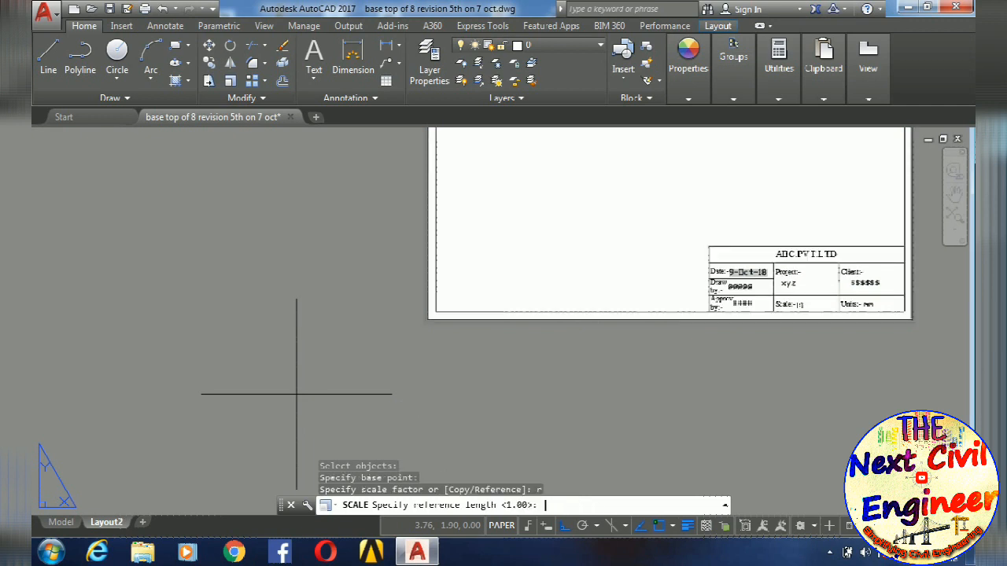
- Use the border's full bottom edge as the reference length and shrink the block so its right edge sits just inside the printable margin
scroll(370, 380, "down", 4)
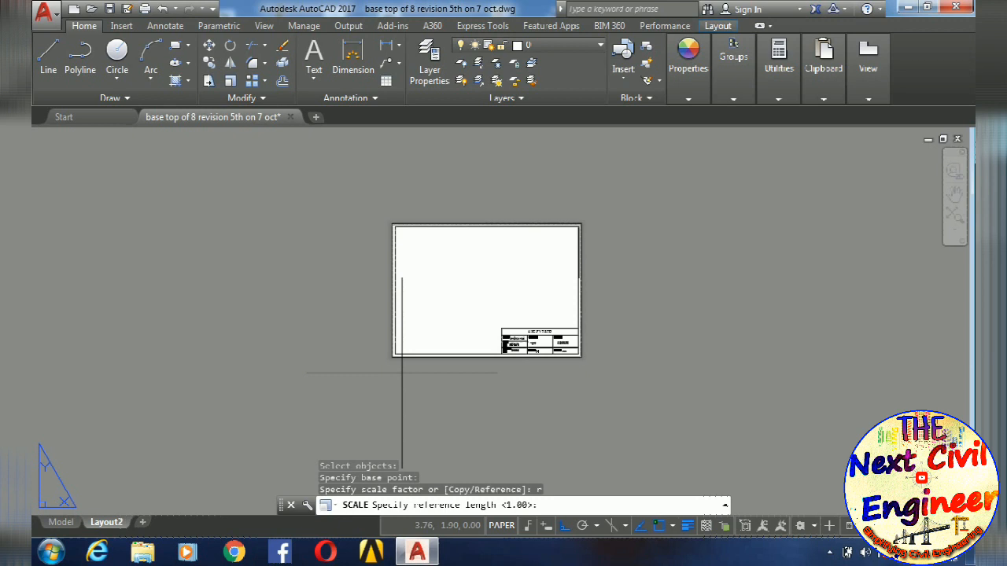
scroll(402, 373, "up", 2)
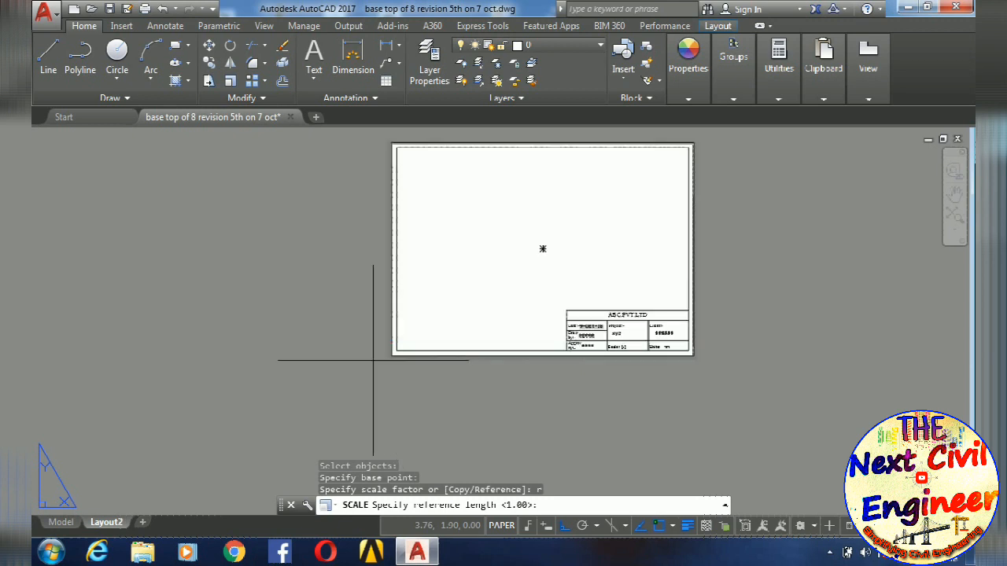
scroll(645, 390, "up", 3)
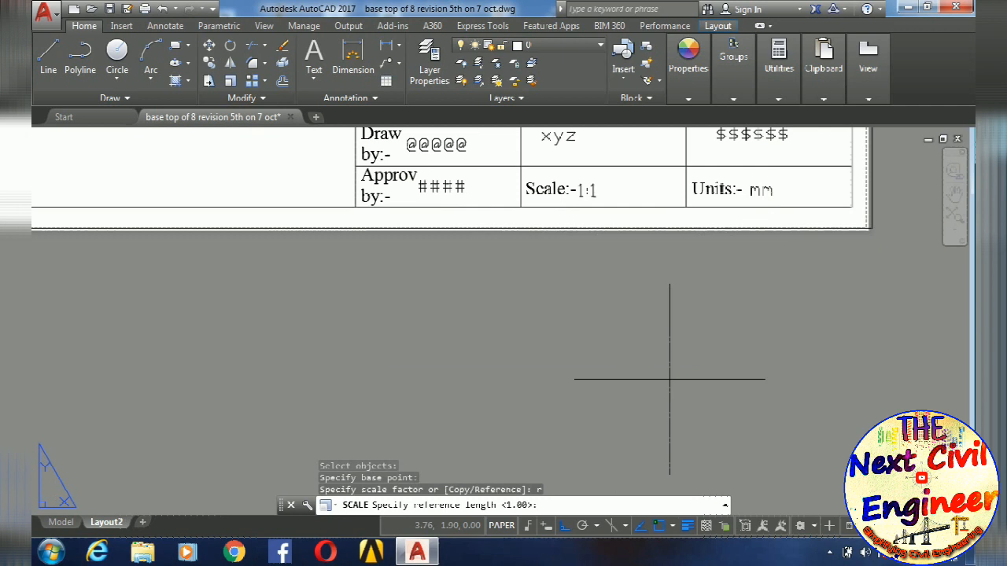
scroll(740, 389, "up", 2)
scroll(752, 376, "down", 2)
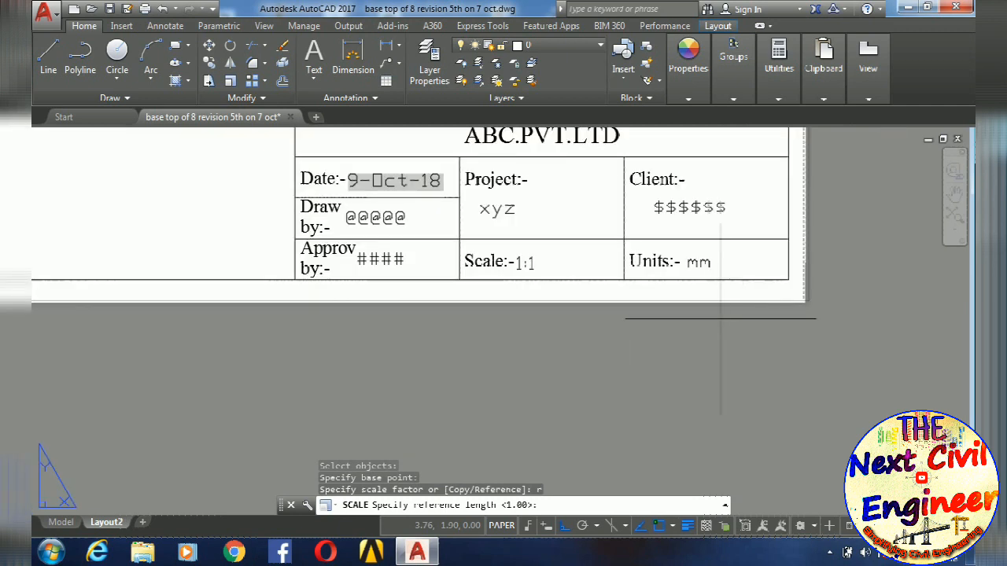
scroll(738, 341, "down", 3)
scroll(564, 336, "up", 1)
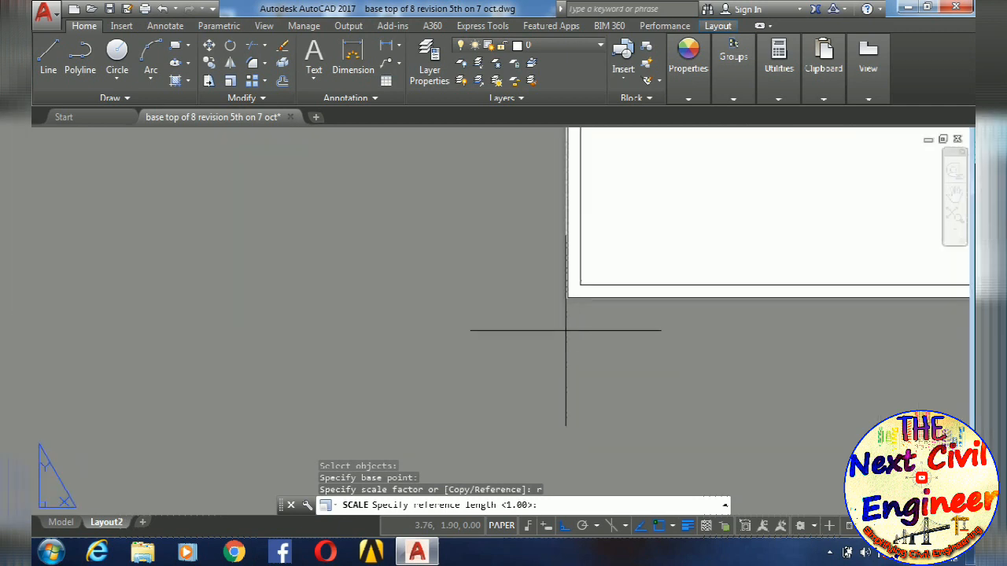
left_click(570, 297)
scroll(708, 360, "down", 2)
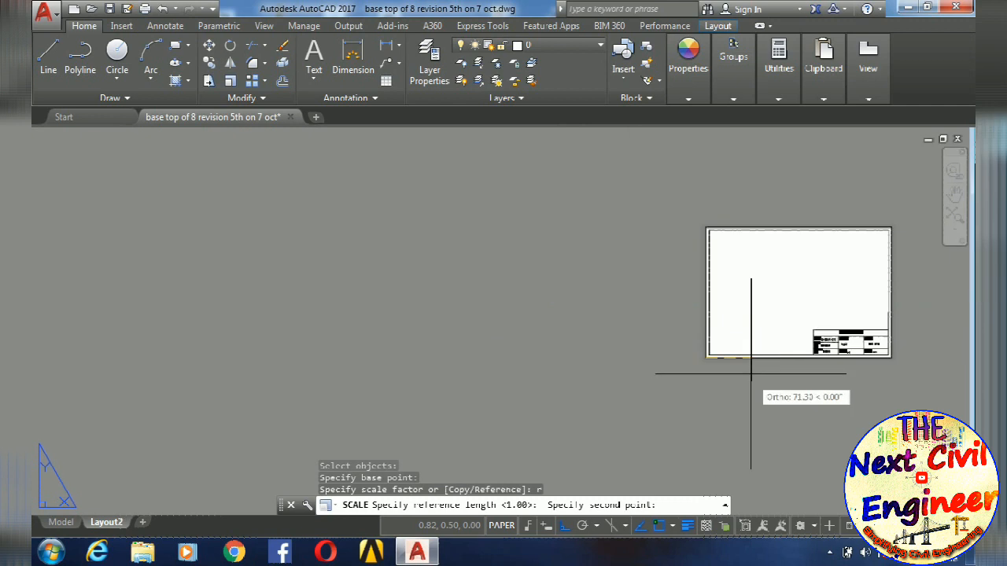
scroll(593, 348, "up", 1)
scroll(831, 339, "up", 2)
scroll(804, 332, "up", 2)
scroll(802, 332, "up", 3)
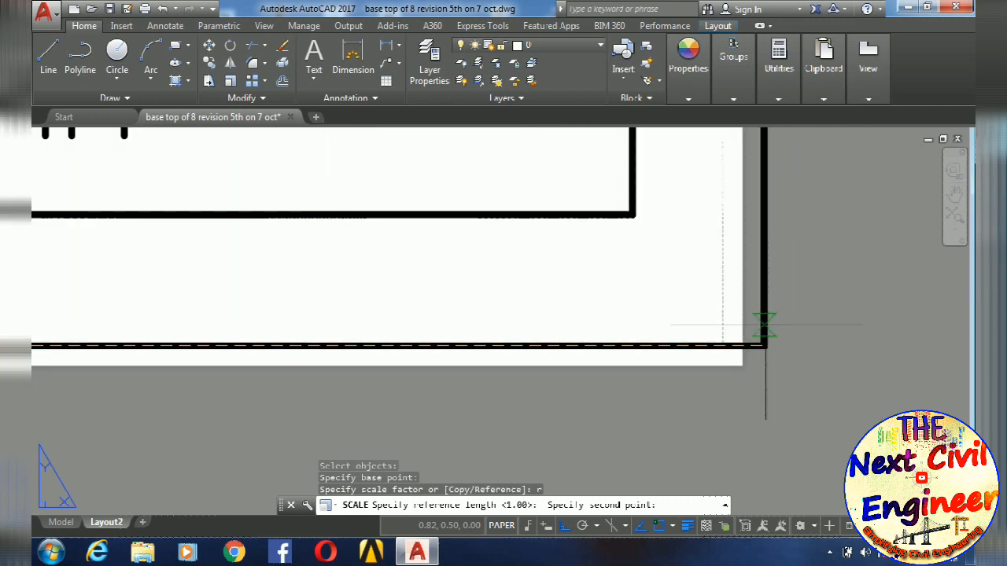
left_click(764, 344)
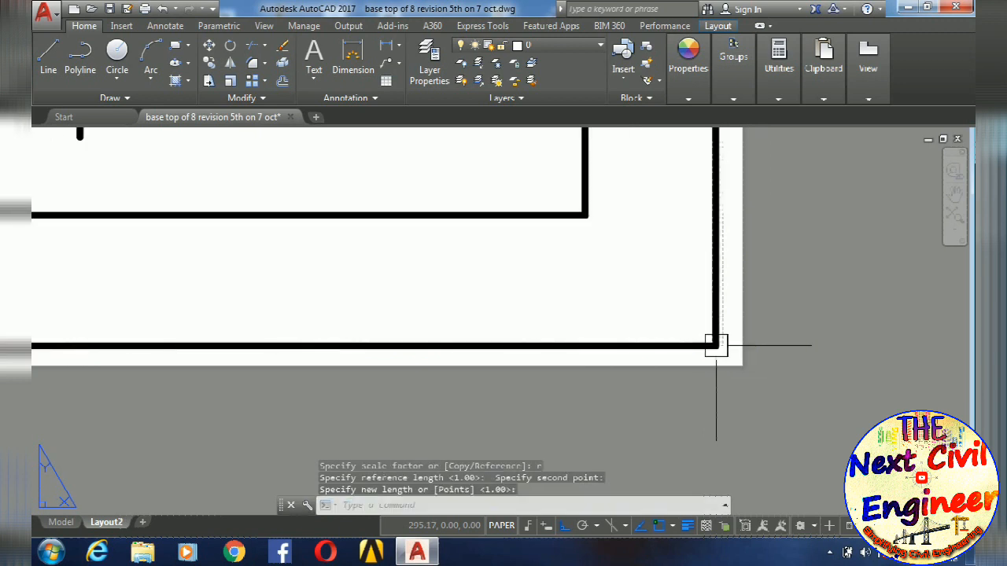
left_click(969, 397)
scroll(674, 371, "down", 3)
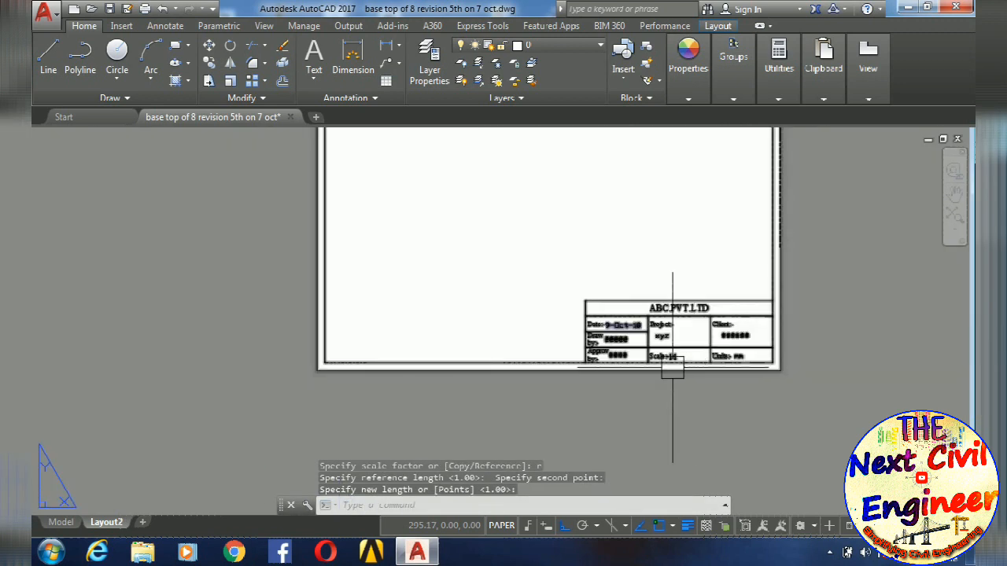
scroll(301, 369, "up", 5)
scroll(302, 371, "down", 4)
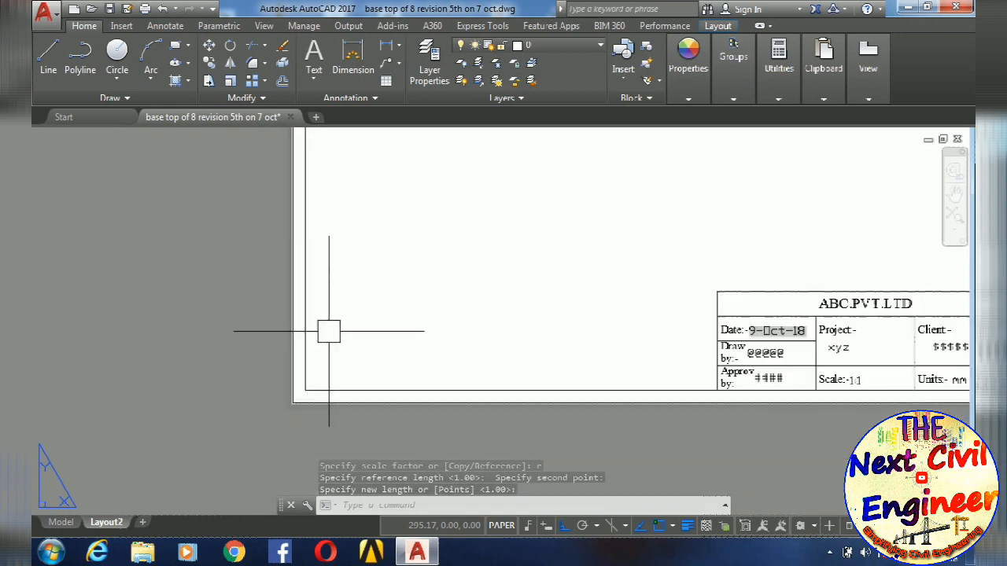
- Start scaling the title box block again from its lower-left corner with the Reference option
scroll(315, 263, "up", 5)
scroll(304, 297, "up", 5)
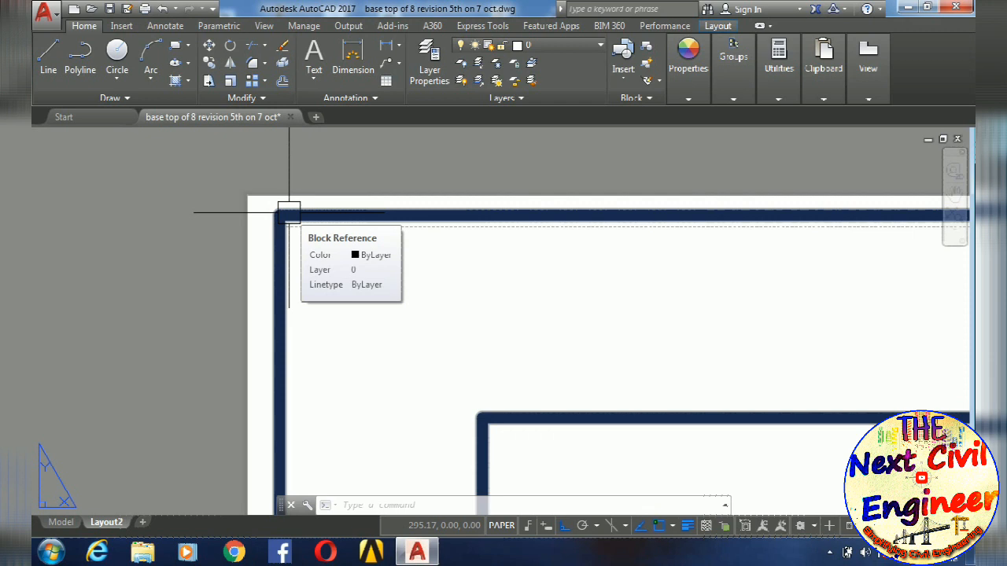
scroll(288, 213, "down", 8)
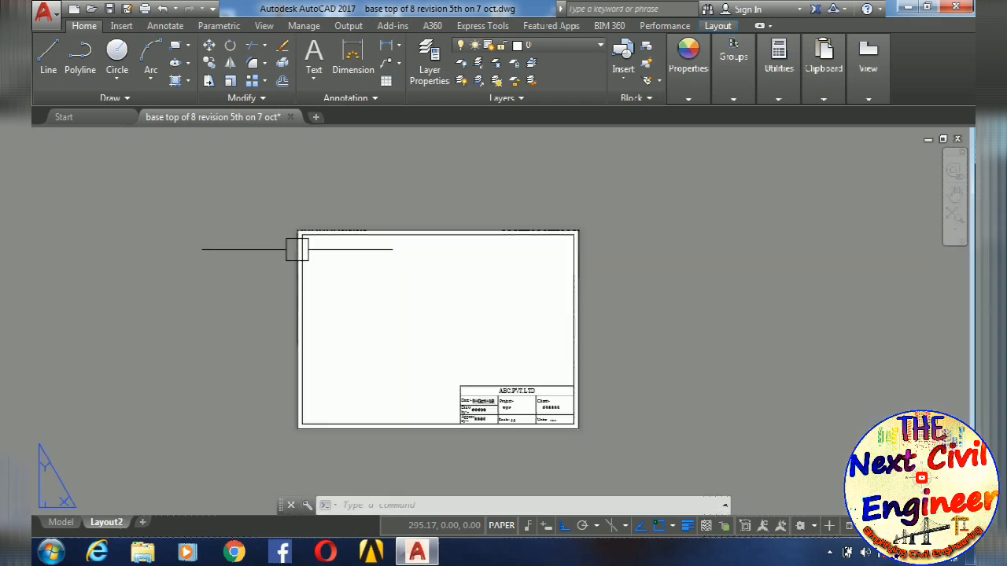
middle_click_drag(292, 247, 509, 244)
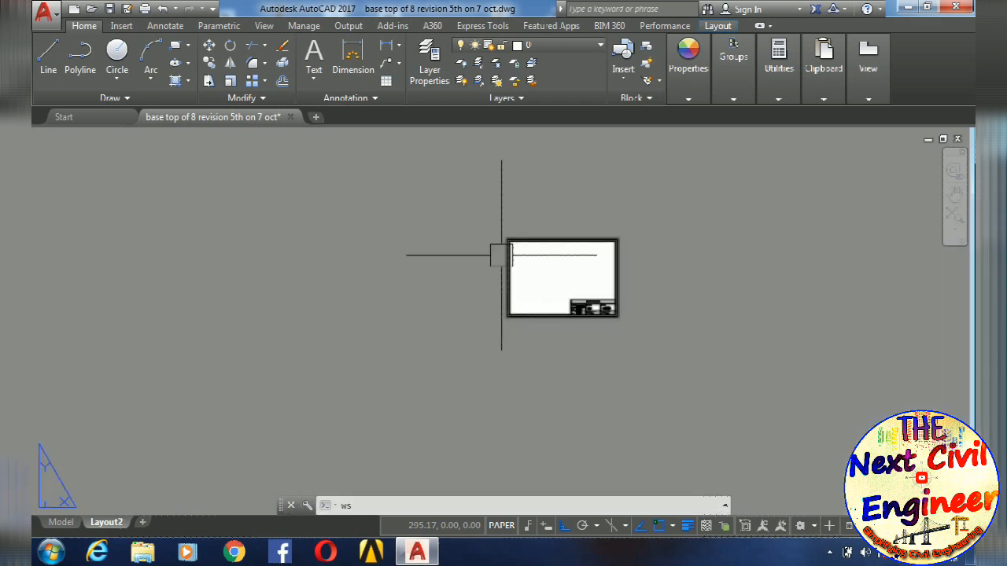
type("ws")
key("Escape")
key("Escape")
type("s")
left_click(502, 255)
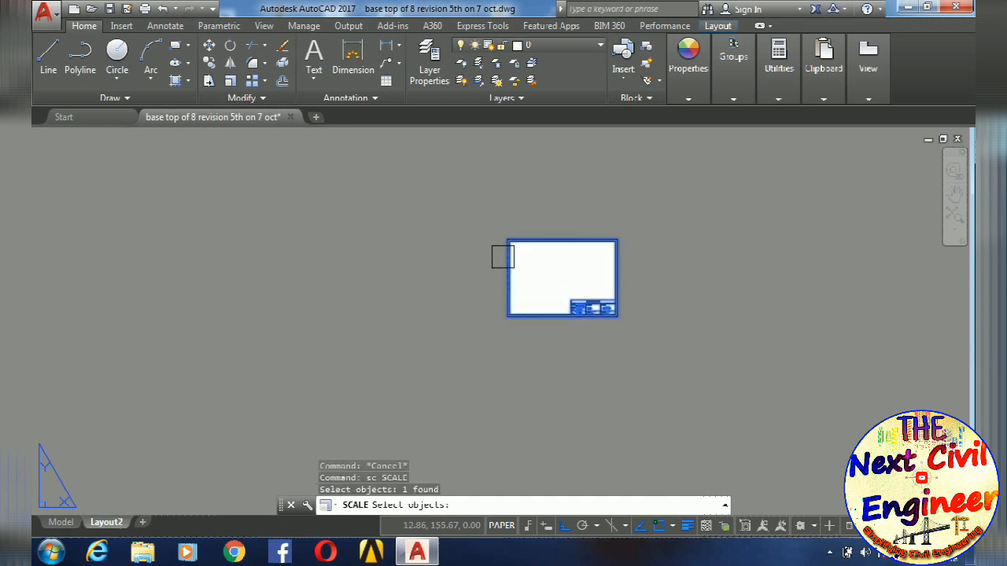
key("Return")
scroll(517, 319, "up", 2)
scroll(494, 314, "up", 3)
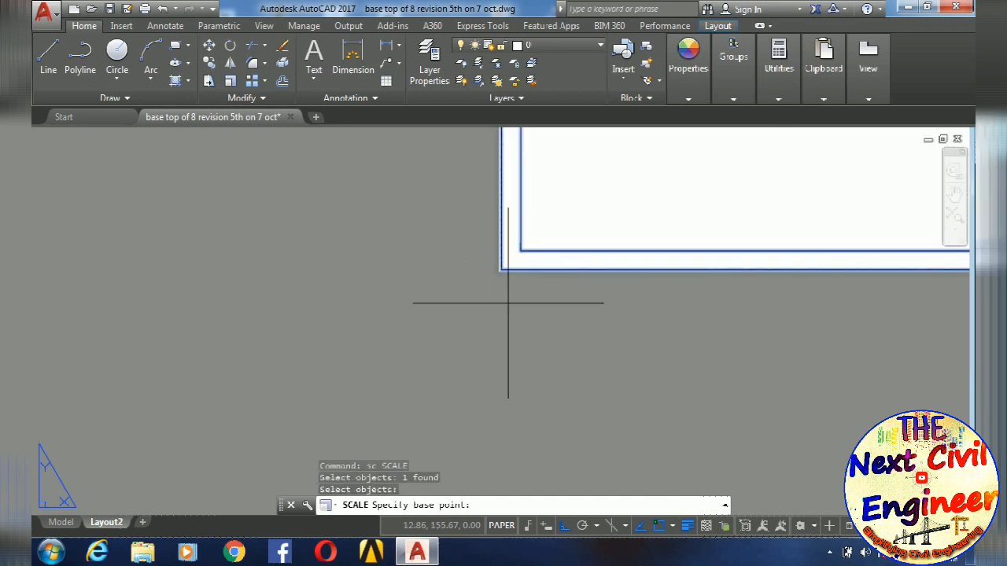
left_click(500, 269)
type("r")
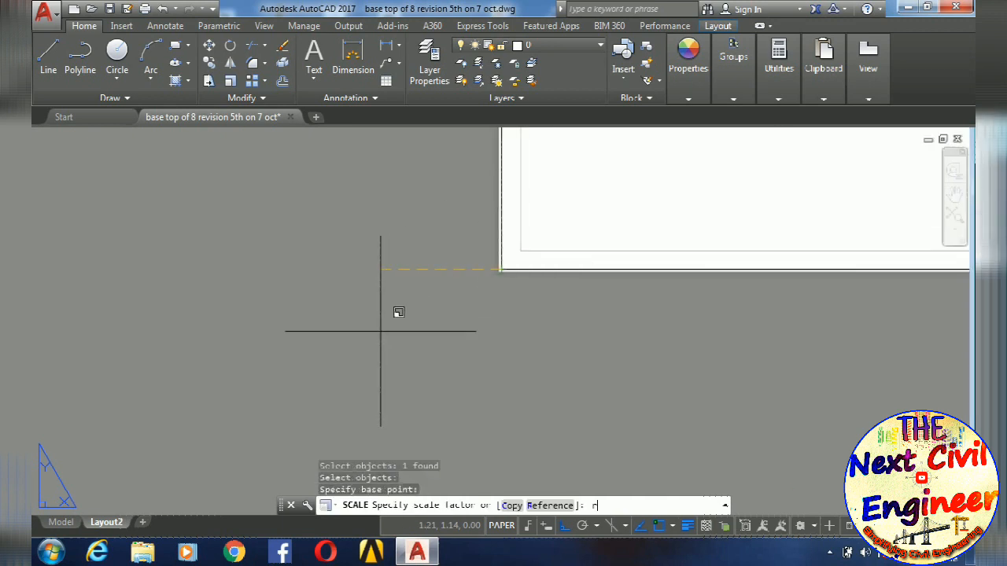
key("Return")
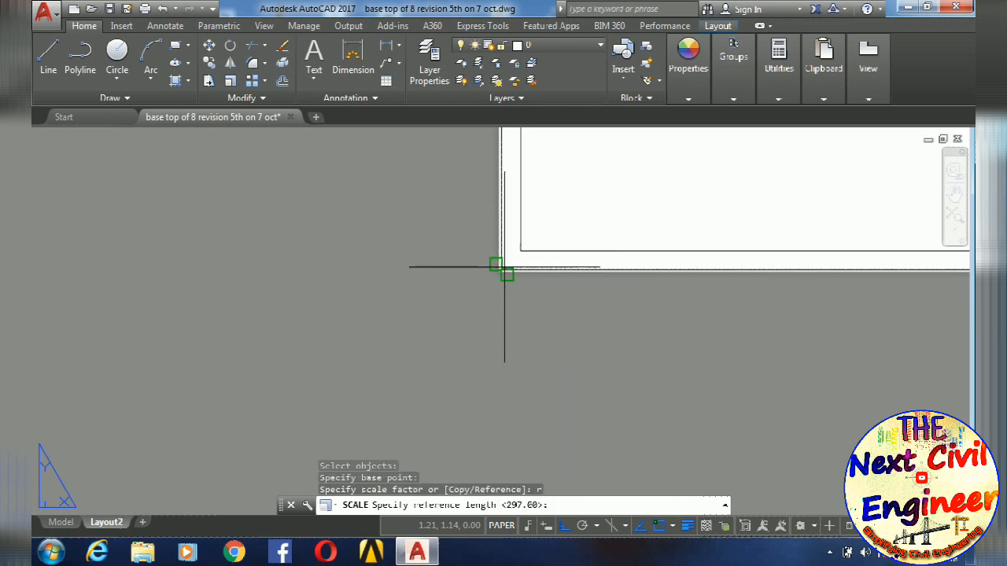
- Use the border's full left edge as the reference length and shrink the block so its top edge sits inside the printable margin
scroll(508, 230, "down", 5)
middle_click_drag(509, 229, 526, 378)
scroll(511, 192, "up", 5)
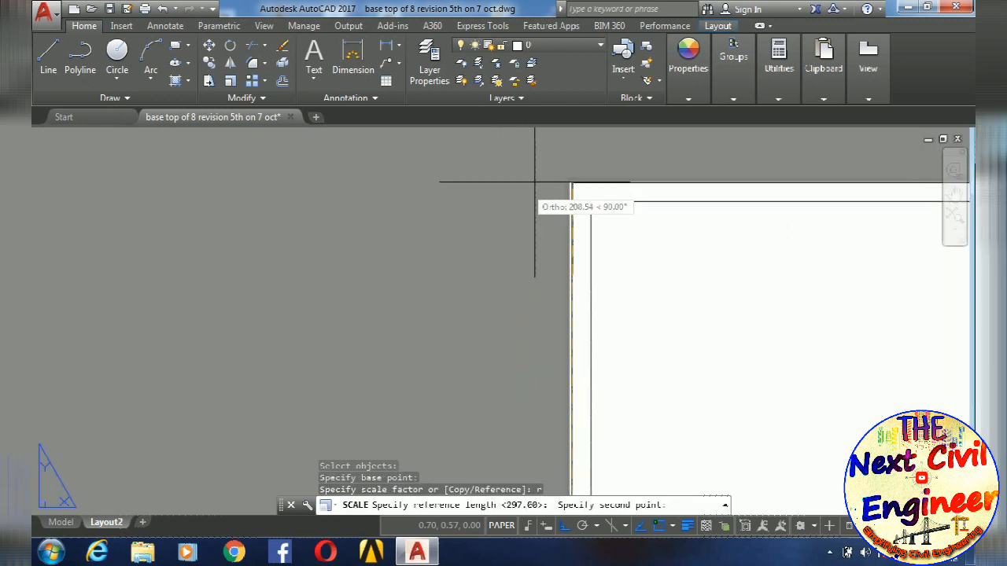
scroll(545, 185, "up", 3)
scroll(592, 192, "up", 2)
left_click(622, 169)
scroll(623, 164, "up", 2)
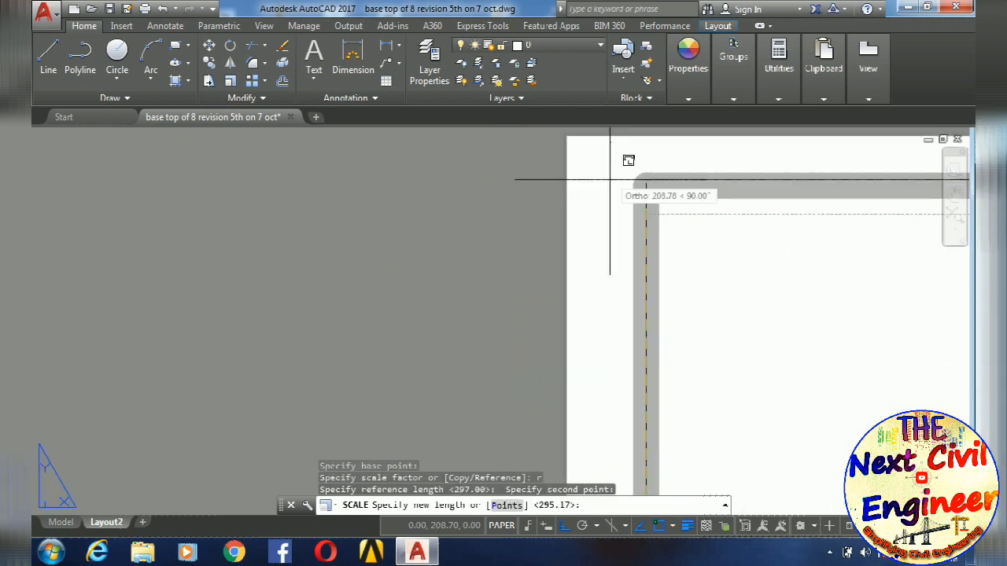
left_click(608, 224)
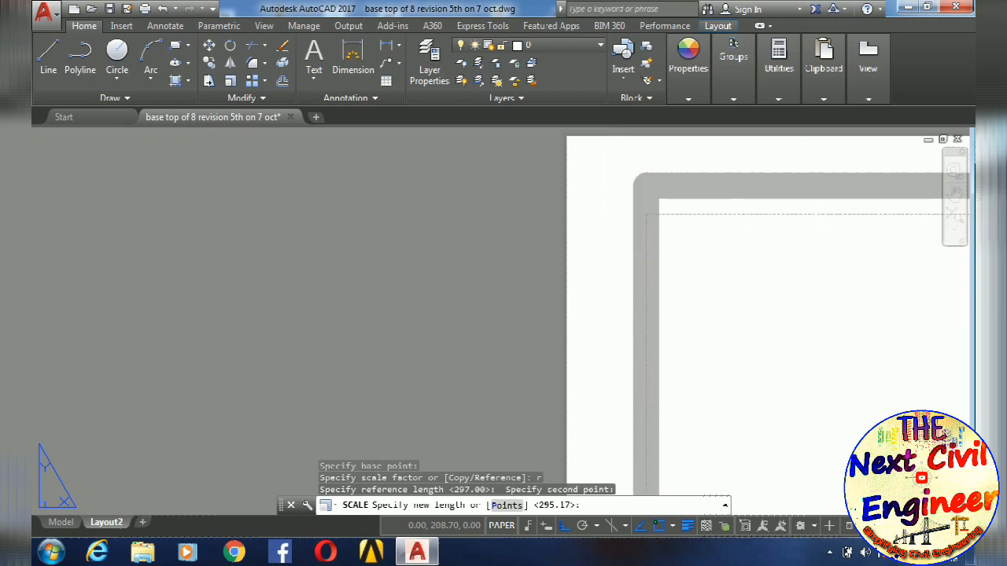
- Move the title box block horizontally about 0.5 toward the right printable margin, starting from its upper-right corner
scroll(774, 291, "down", 9)
middle_click_drag(776, 289, 346, 271)
scroll(562, 269, "down", 1)
scroll(405, 266, "up", 6)
scroll(668, 325, "up", 2)
scroll(693, 302, "down", 5)
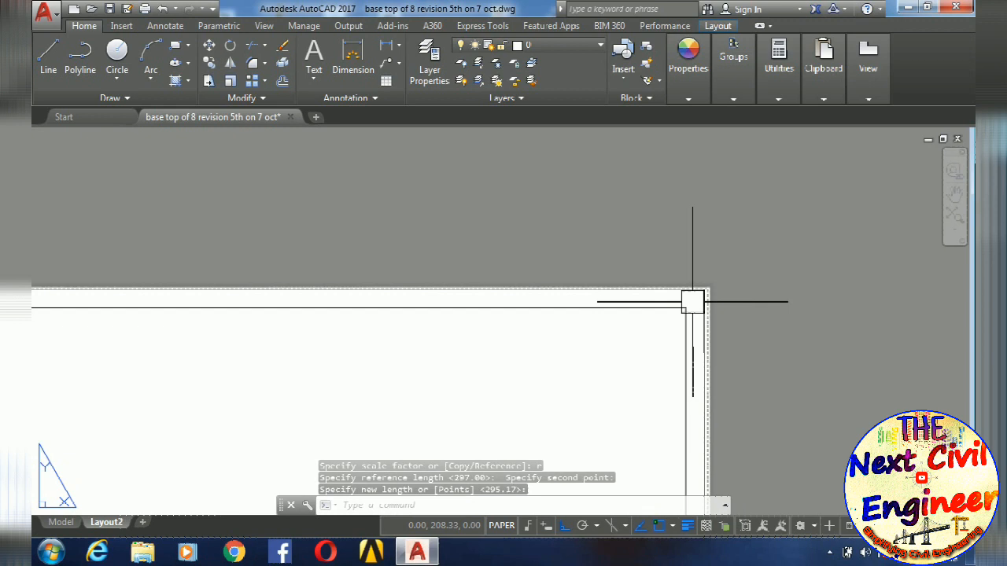
middle_click_drag(692, 302, 720, 290)
key("Escape")
type("m")
key("Return")
scroll(728, 279, "up", 6)
left_click(757, 252)
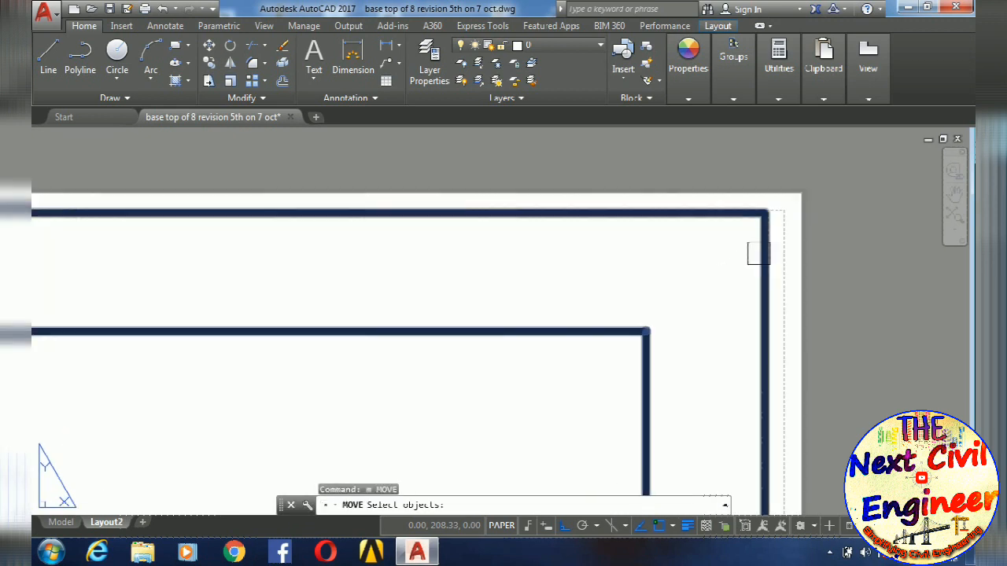
key("Return")
scroll(772, 235, "up", 3)
scroll(771, 241, "up", 1)
left_click(771, 241)
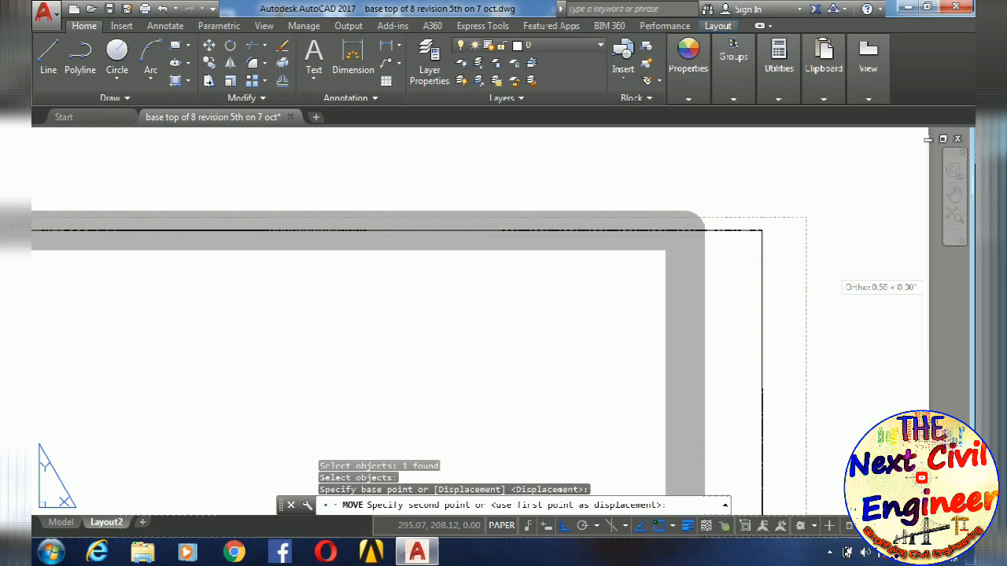
left_click(831, 267)
- Nudge the title box block slightly sideways to fine-tune the gap between its right edge and the printable margin
scroll(733, 283, "down", 10)
middle_click_drag(519, 222, 519, 306)
scroll(481, 270, "up", 6)
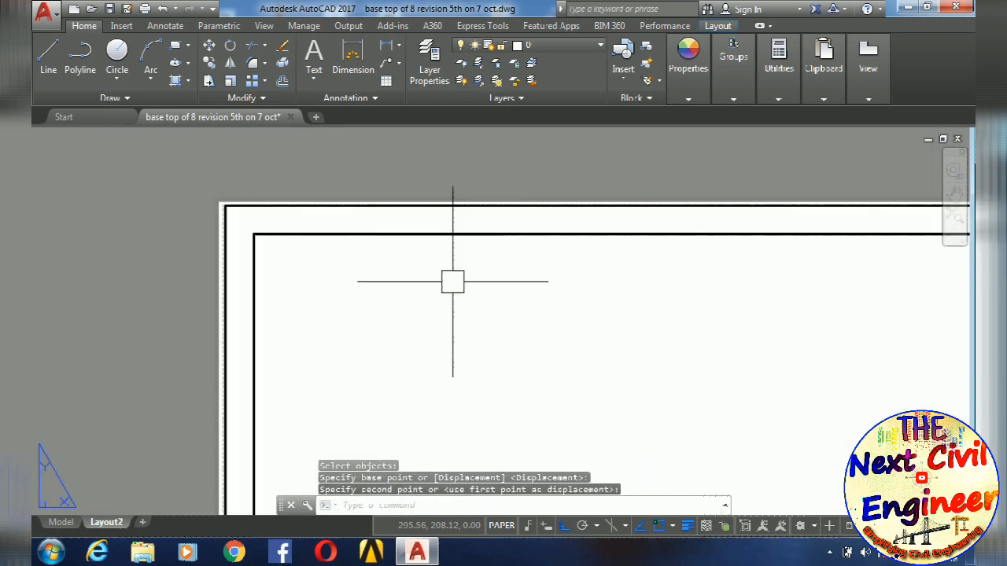
scroll(567, 247, "down", 3)
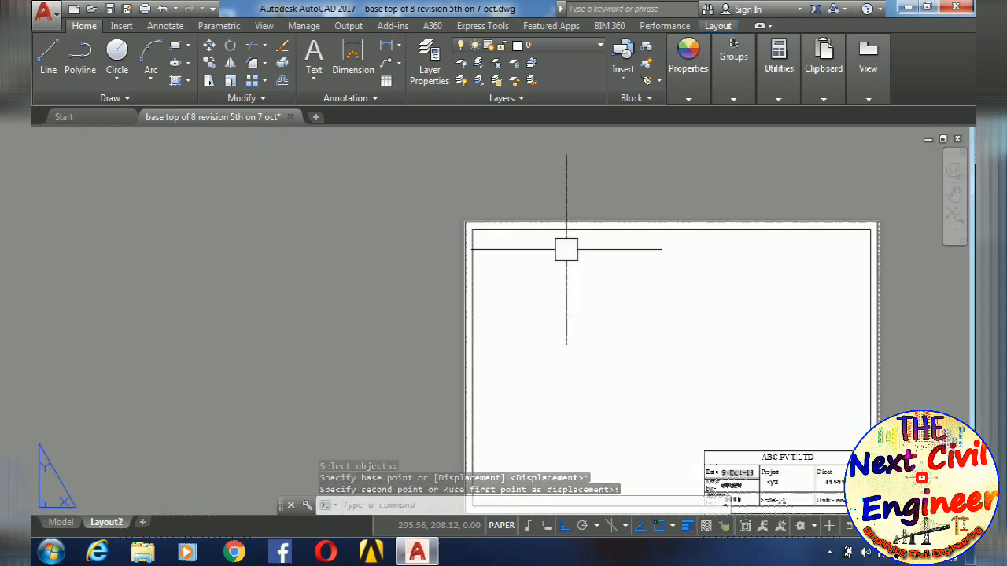
scroll(708, 214, "up", 5)
middle_click_drag(709, 214, 677, 364)
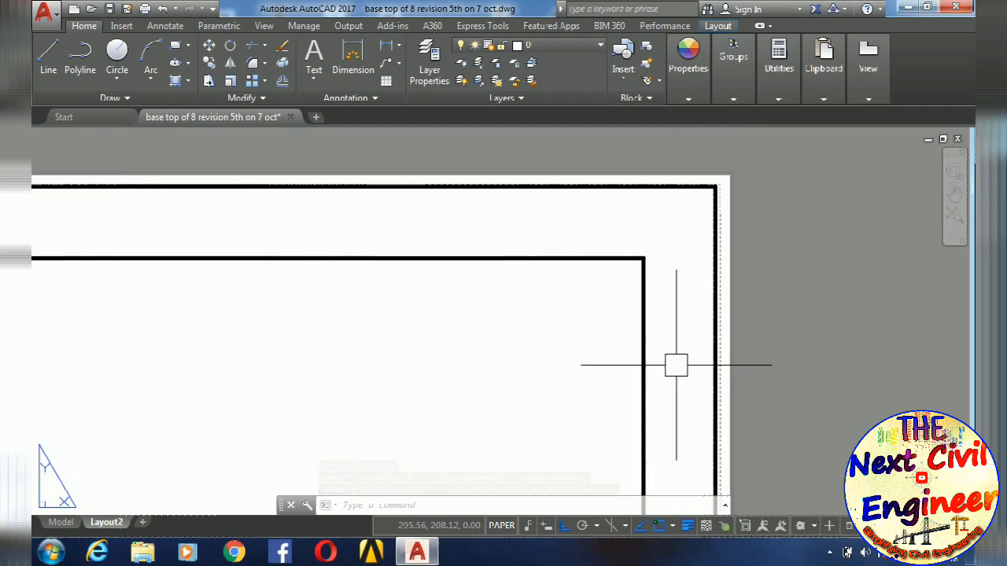
scroll(701, 212, "up", 5)
key("Return")
left_click(748, 183)
scroll(725, 217, "up", 5)
key("Return")
left_click(917, 273)
left_click(909, 273)
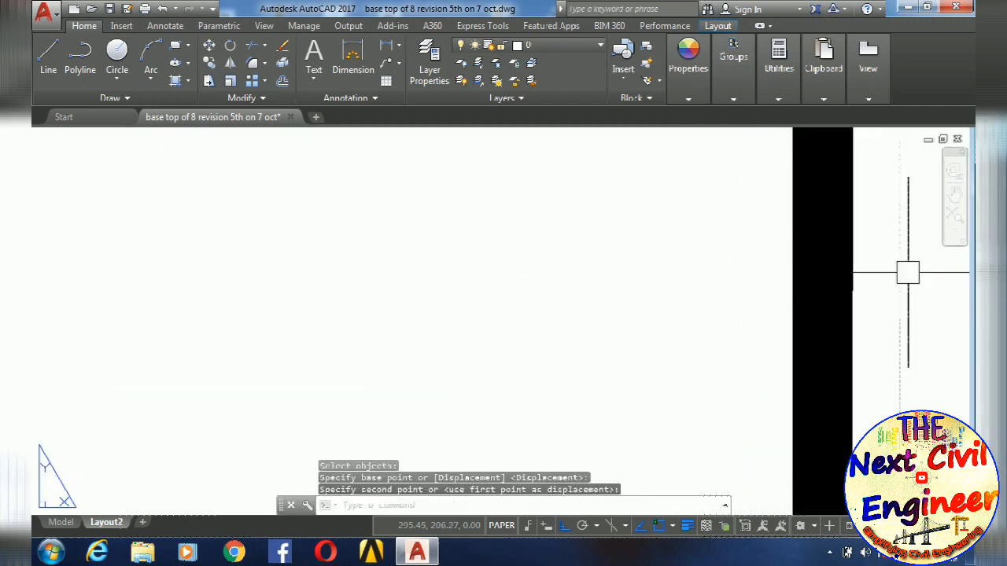
- Draw two test lines on the layout, one horizontal from the left border and one vertical up to the top border
scroll(783, 259, "down", 5)
scroll(627, 183, "down", 5)
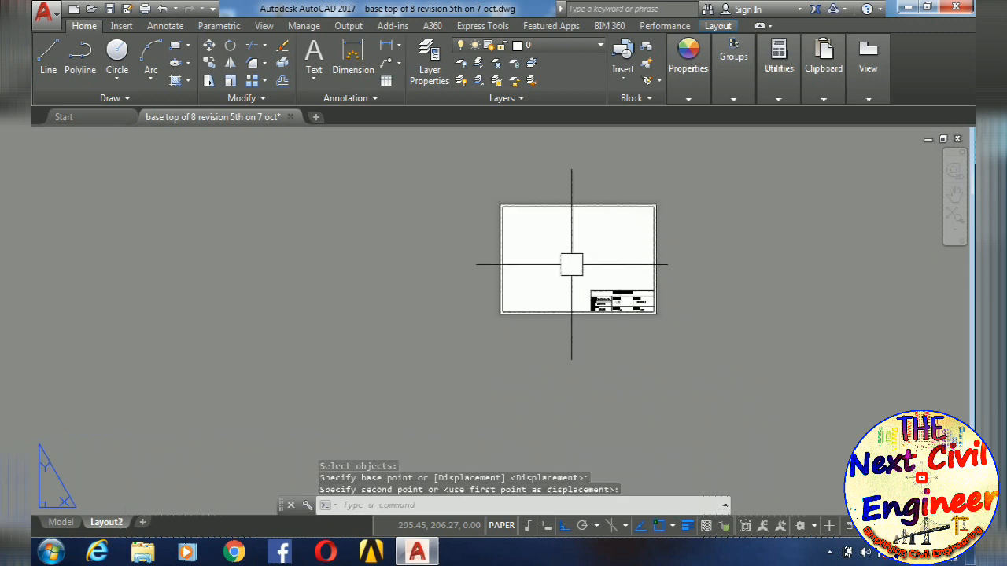
scroll(592, 252, "up", 4)
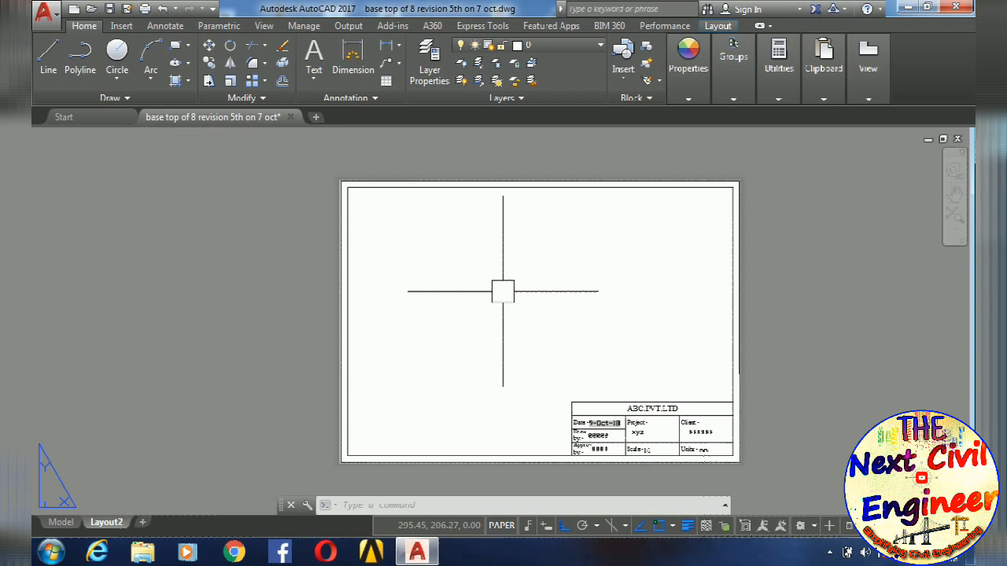
type("l")
key("Return")
left_click(342, 321)
left_click(494, 236)
left_click(488, 183)
key("Escape")
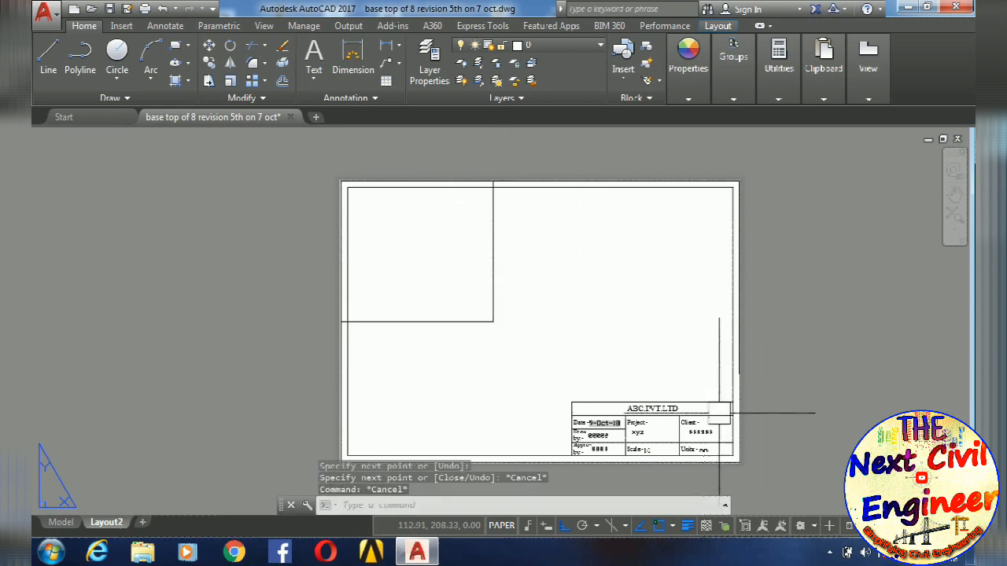
- Switch to model space and check whether the lines drawn on the layout exist there
left_click(61, 523)
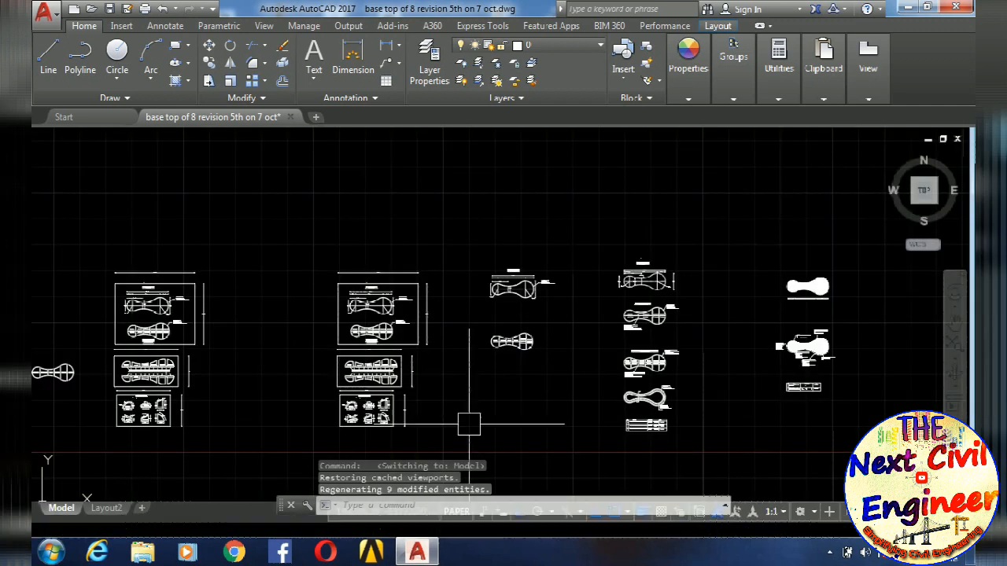
scroll(607, 236, "down", 6)
scroll(704, 318, "up", 5)
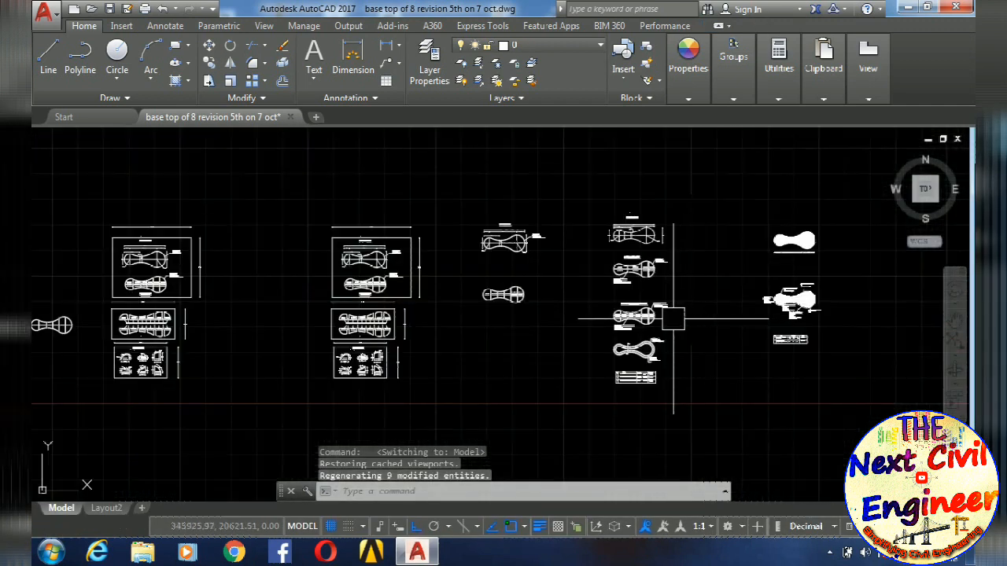
key("Escape")
key("Escape")
- Return to Layout2 and erase the two test lines
left_click(107, 509)
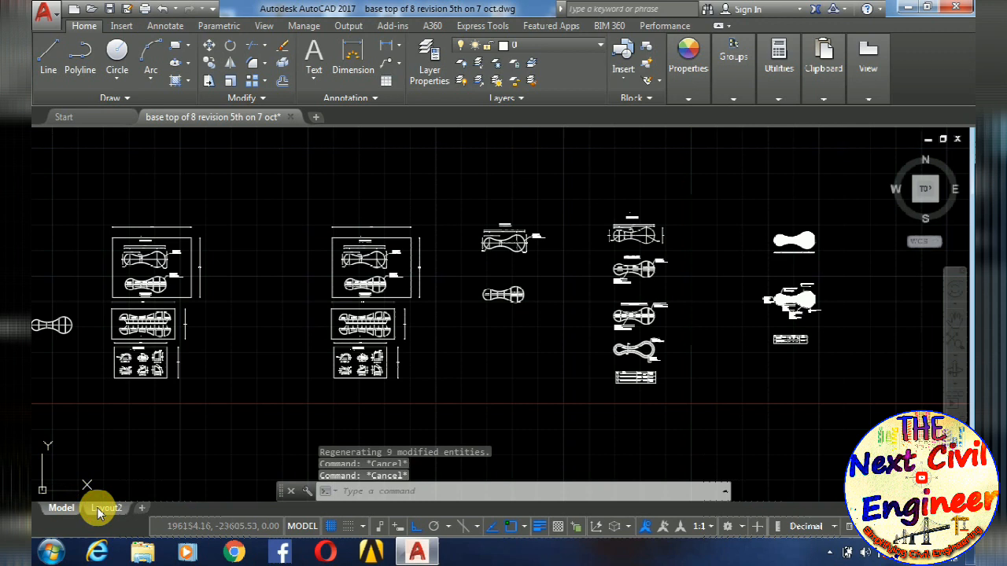
left_click(498, 346)
left_click(447, 282)
key("Delete")
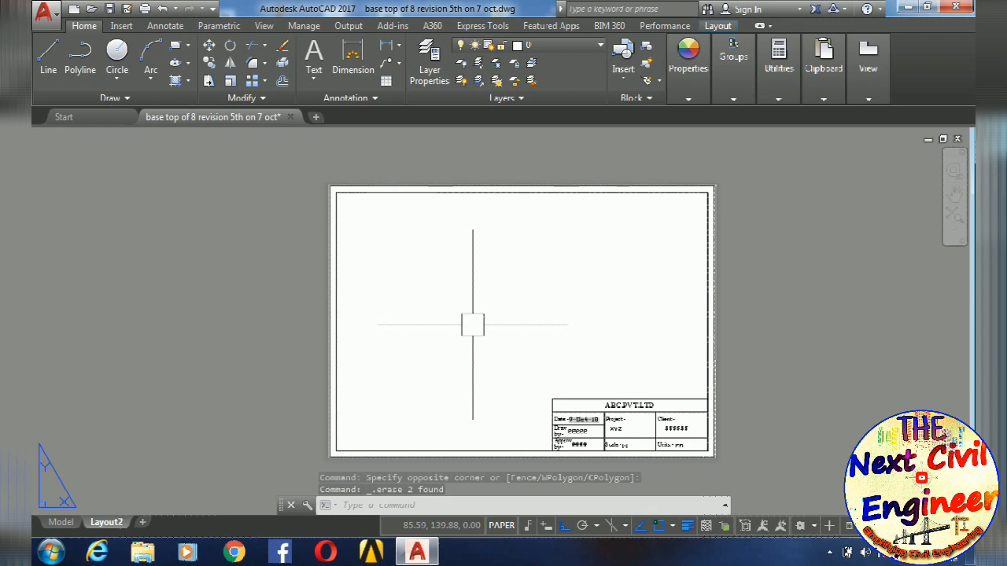
- Create a rectangular viewport with MVIEW from the inner border's upper-left corner to its lower-right corner
middle_click_drag(480, 333, 496, 299)
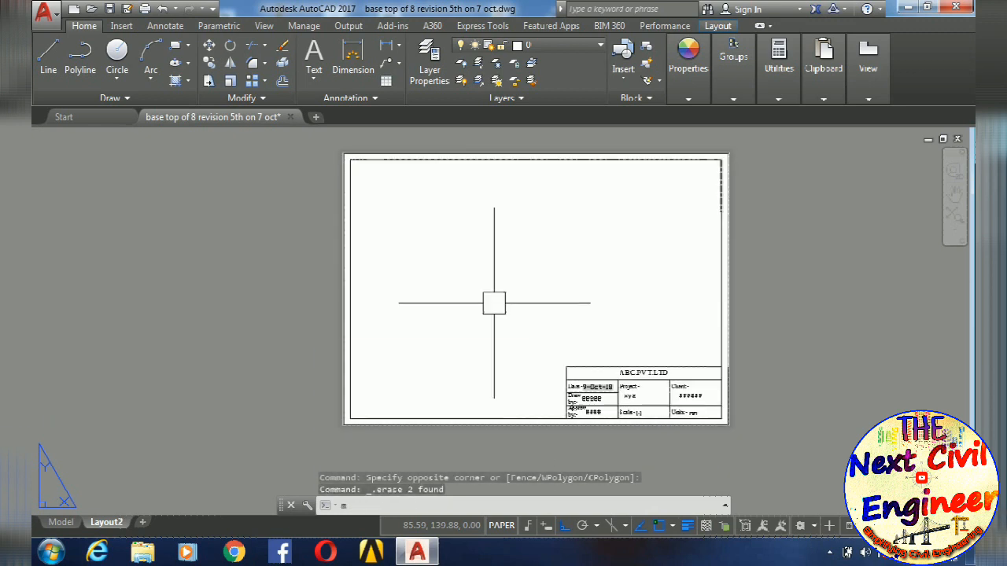
type("MV")
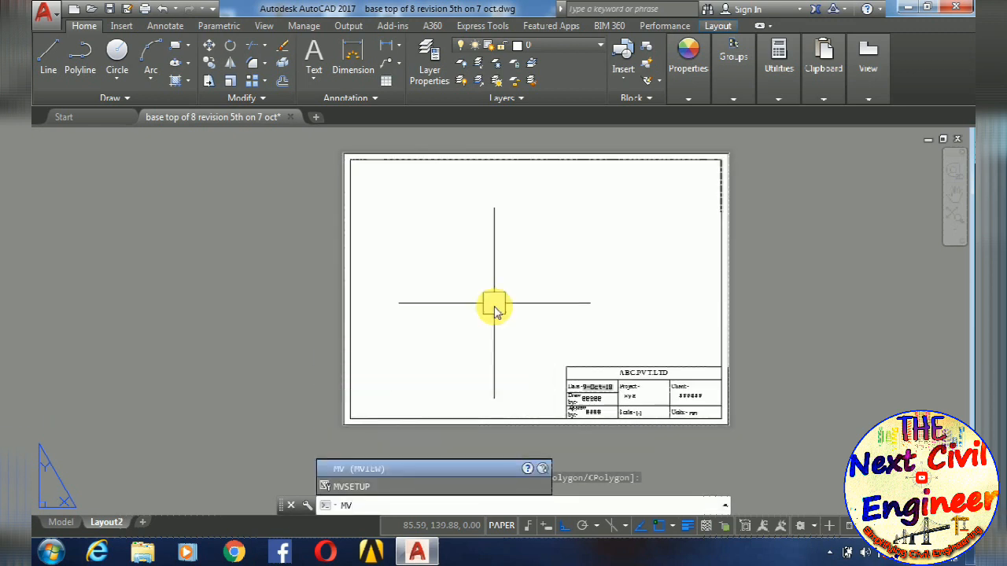
key("Return")
scroll(349, 185, "up", 4)
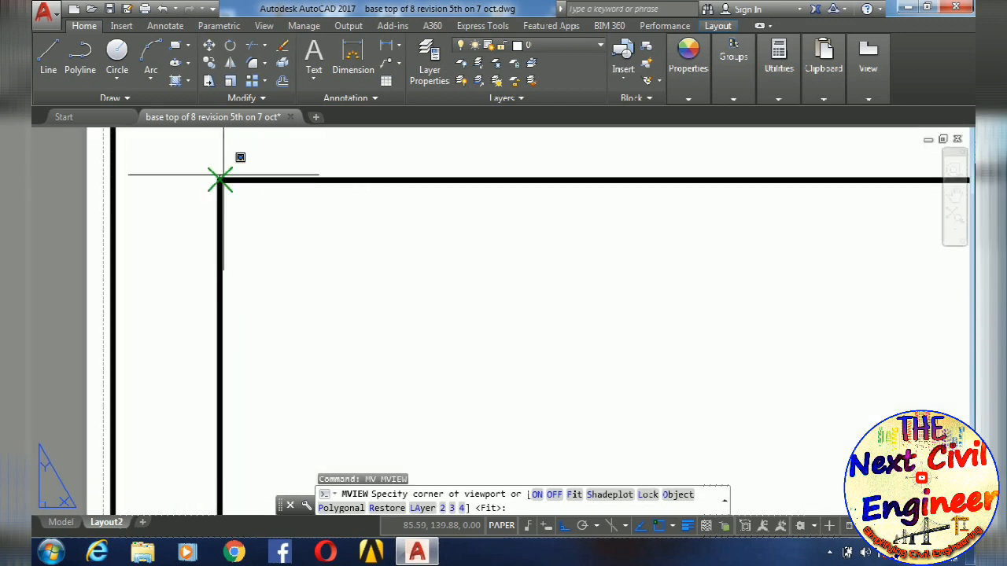
left_click(220, 180)
scroll(434, 270, "down", 8)
scroll(596, 312, "up", 2)
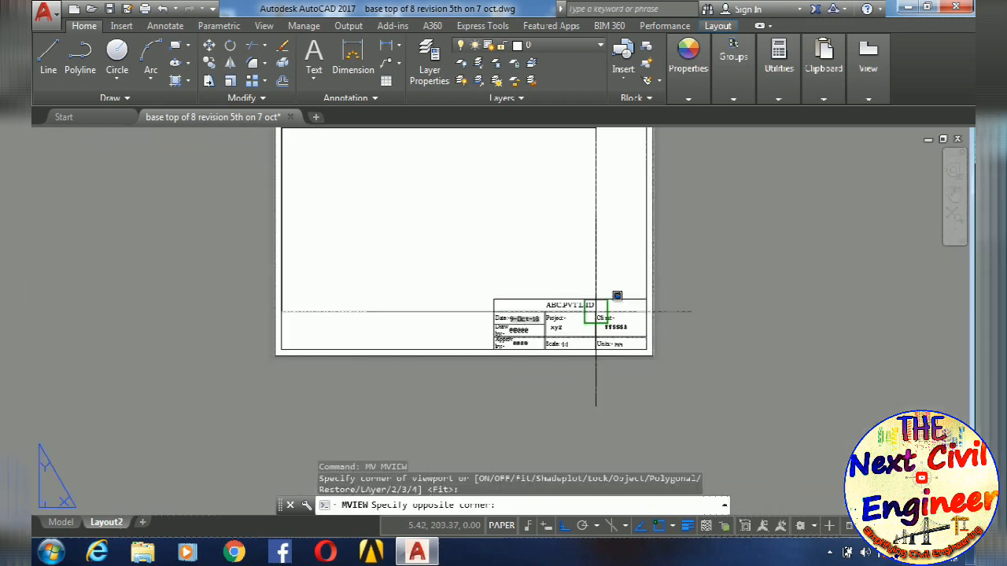
scroll(595, 312, "up", 5)
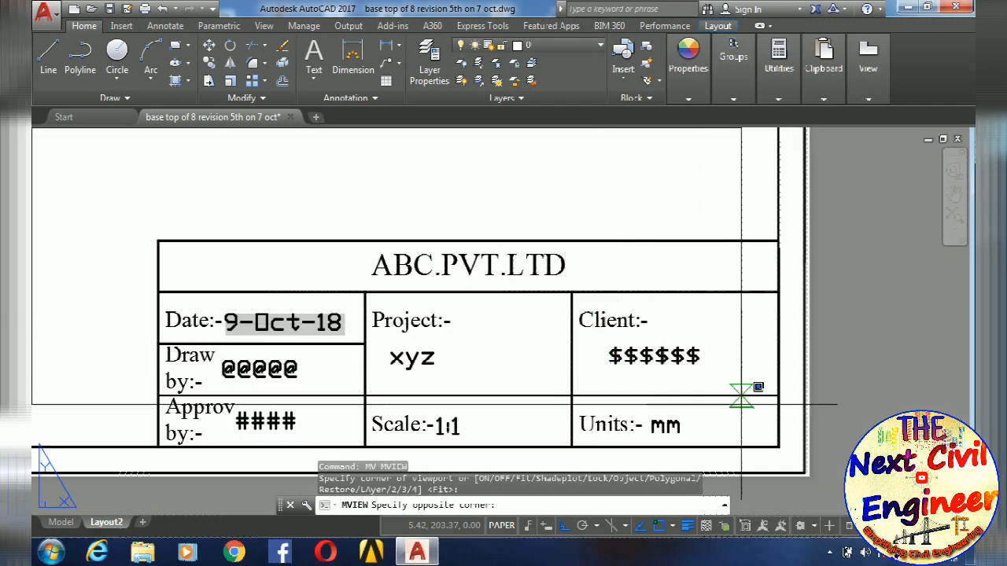
left_click(779, 447)
scroll(685, 346, "down", 8)
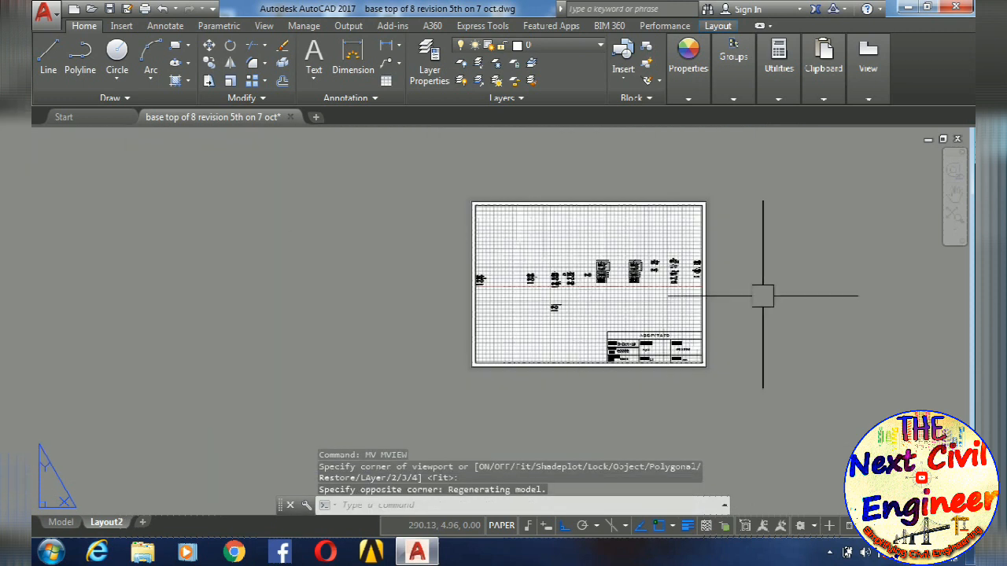
- Draw a three-segment test line in paper space across the drawings shown in the viewport, starting at its left edge
type("l")
key("Return")
scroll(517, 281, "up", 4)
scroll(506, 301, "down", 1)
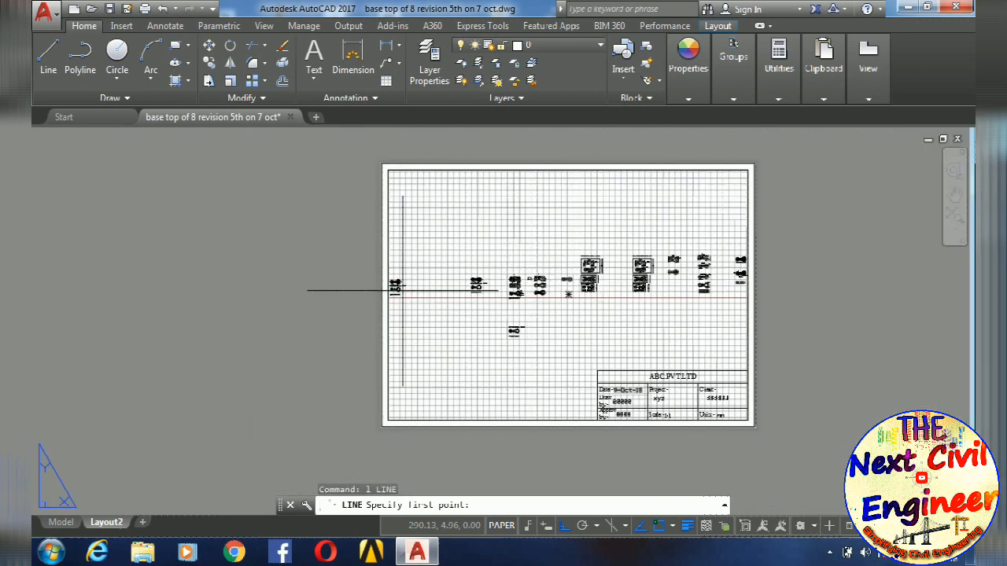
left_click(387, 294)
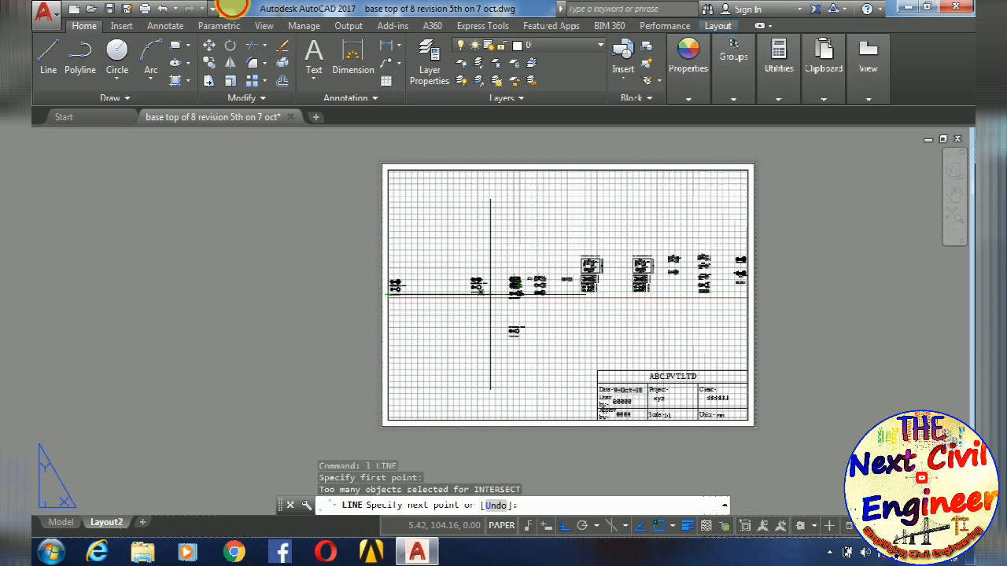
left_click(475, 275)
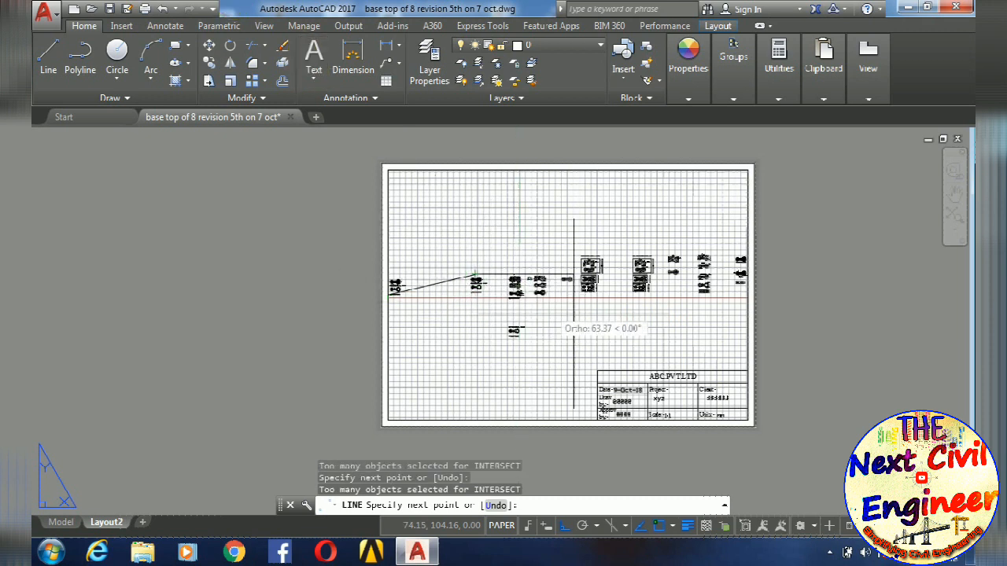
left_click(568, 281)
left_click(643, 281)
key("Escape")
key("Escape")
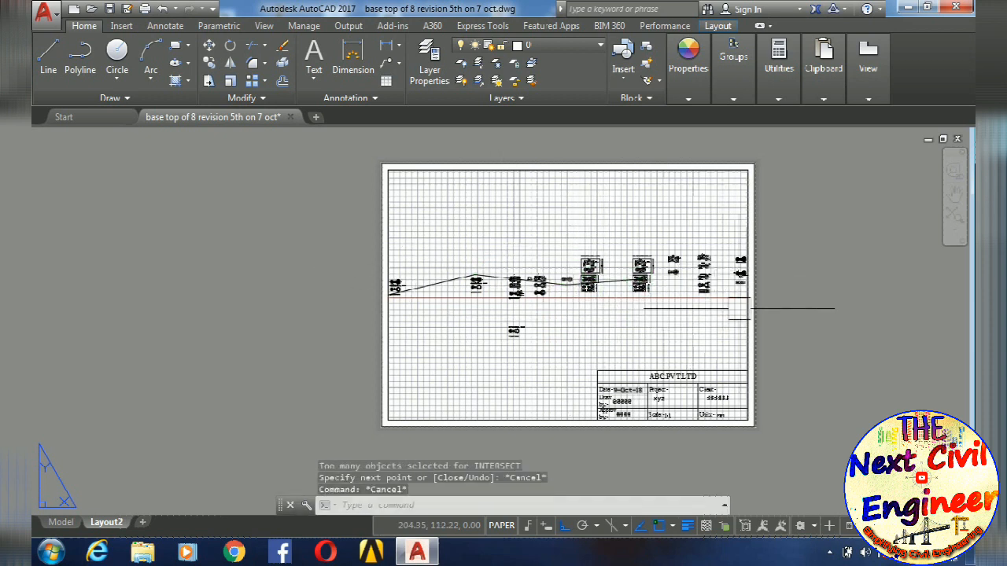
- Switch to model space and check the drawings for the line drawn over the viewport
left_click(61, 522)
scroll(207, 341, "down", 2)
mouse_move(207, 341)
middle_mouse_down()
mouse_move(795, 329)
mouse_move(656, 306)
middle_mouse_up()
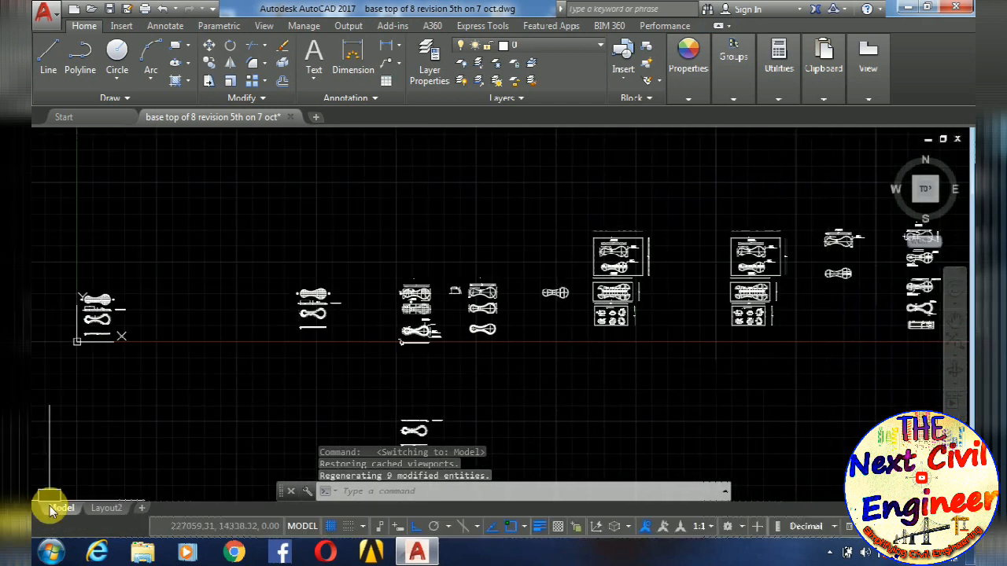
- Return to Layout2 and erase the segments of the test line drawn in paper space across the viewport
left_click(100, 508)
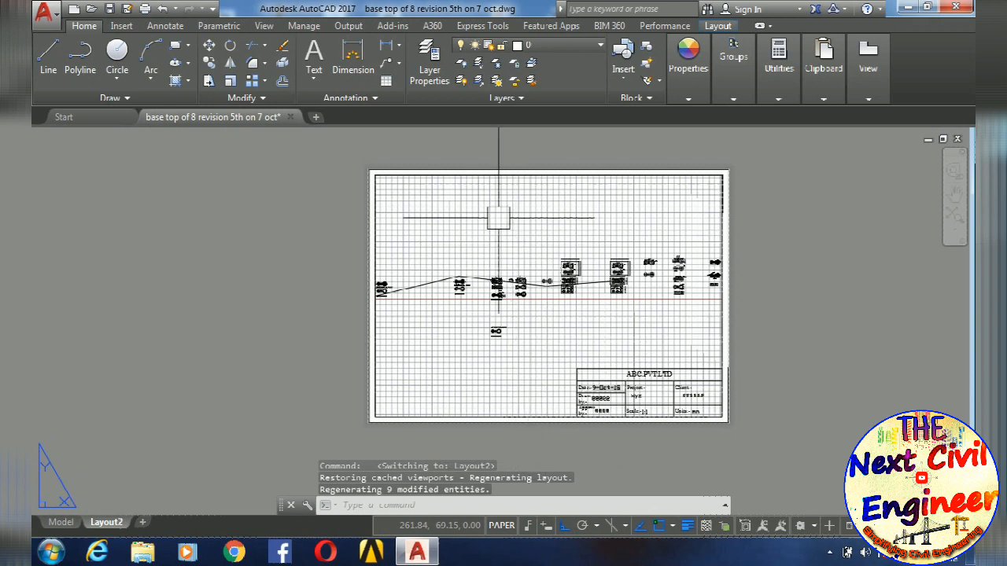
scroll(734, 279, "up", 2)
scroll(697, 370, "down", 2)
scroll(371, 170, "up", 2)
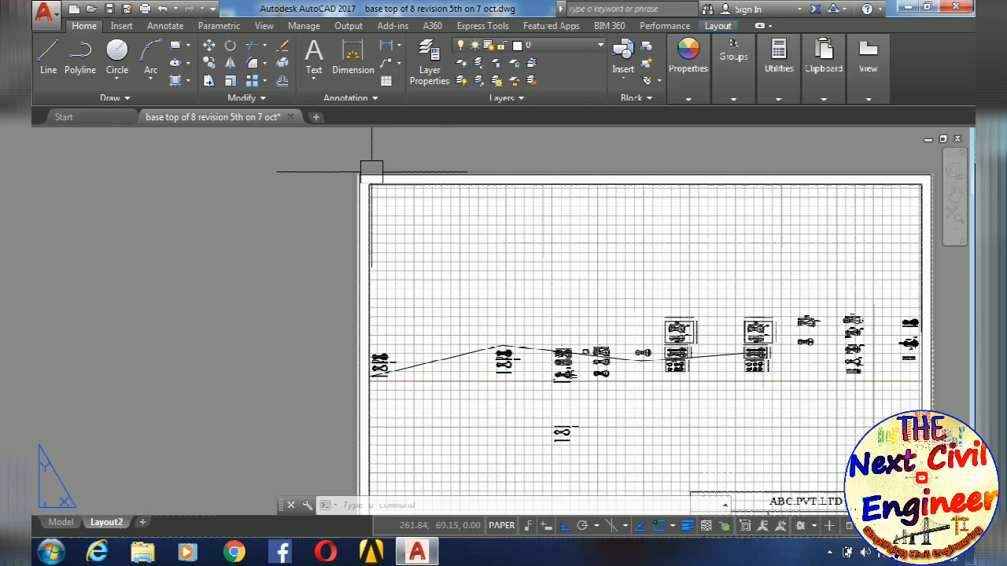
scroll(371, 170, "up", 3)
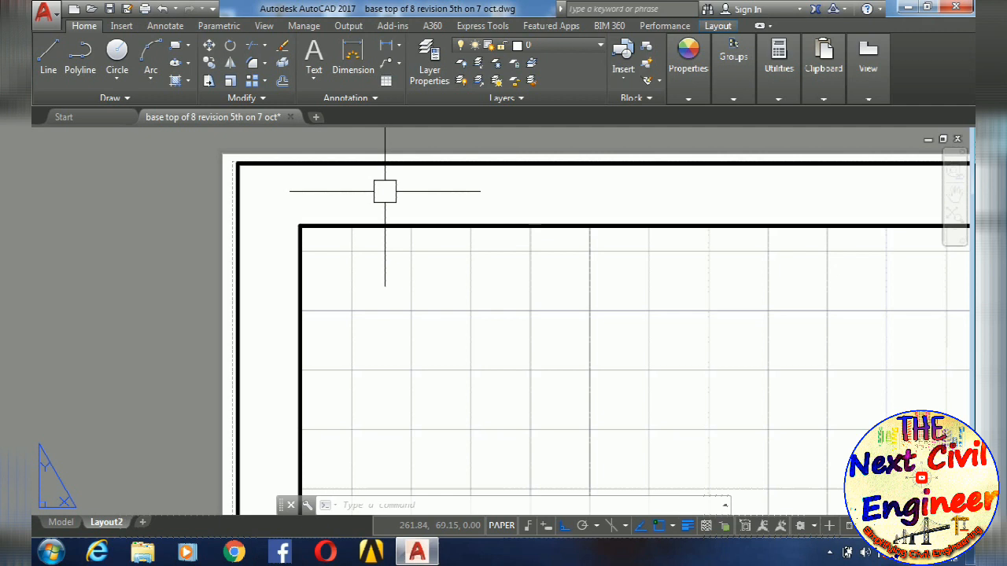
scroll(393, 230, "down", 5)
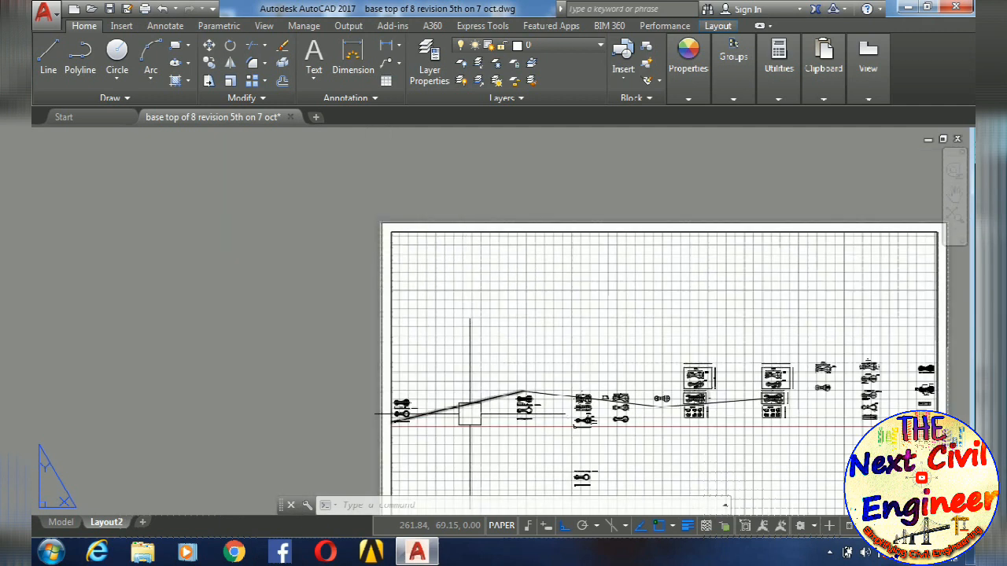
middle_click_drag(467, 411, 436, 331)
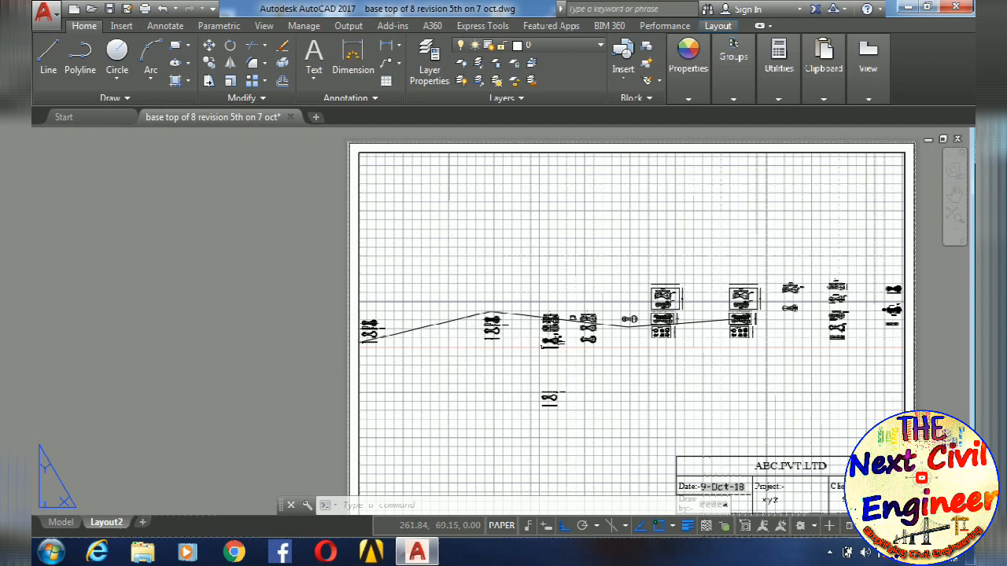
left_click(457, 321)
key("Delete")
left_click(681, 320)
key("Delete")
scroll(695, 320, "down", 4)
middle_click_drag(694, 316, 679, 318)
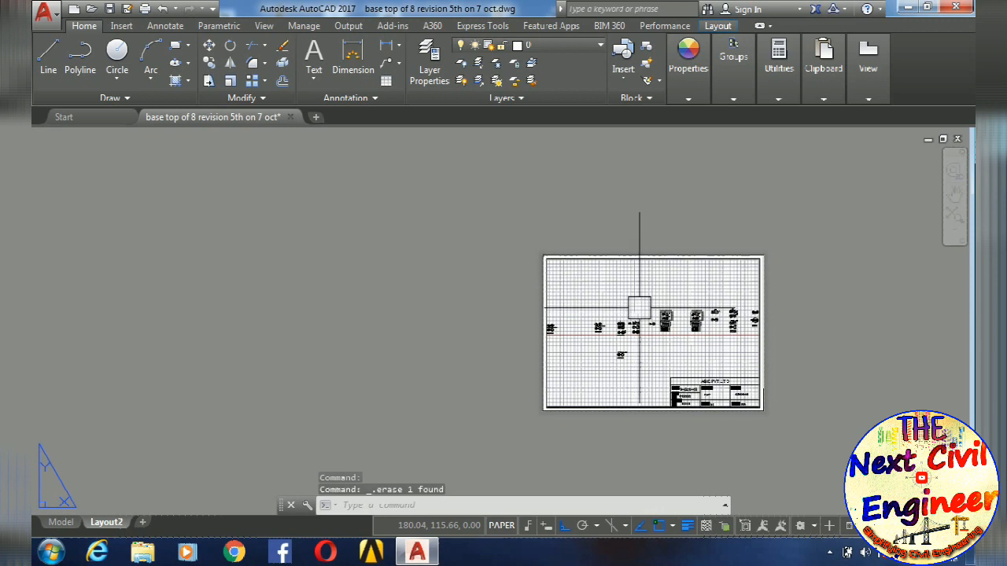
middle_click_drag(637, 307, 579, 296)
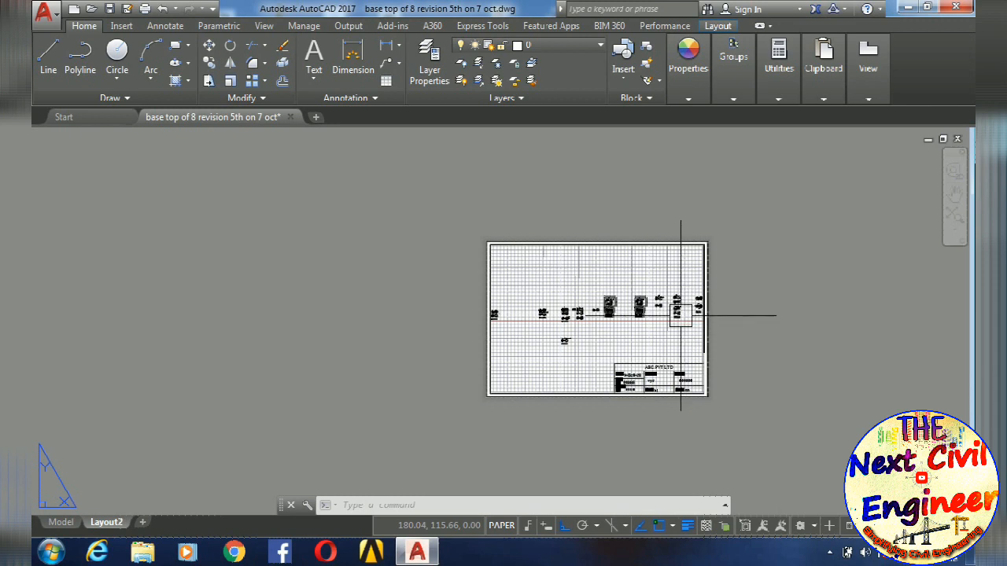
scroll(687, 321, "up", 3)
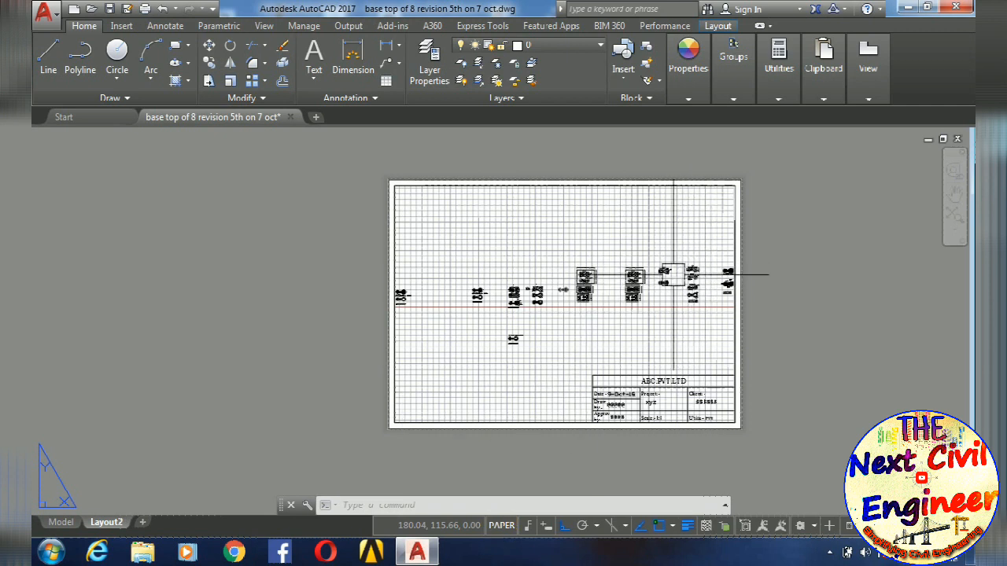
scroll(646, 257, "up", 2)
scroll(646, 258, "down", 2)
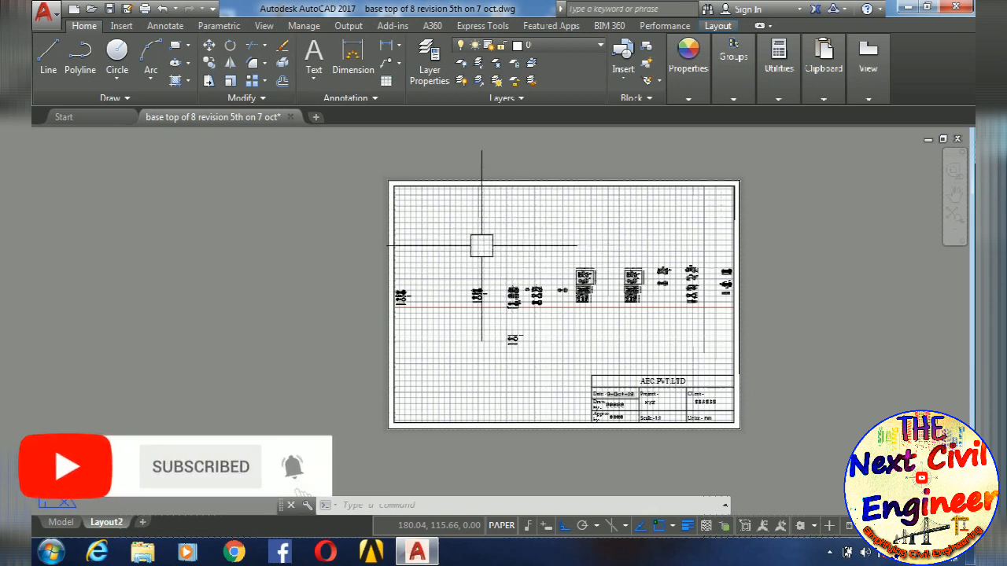
left_click(509, 244)
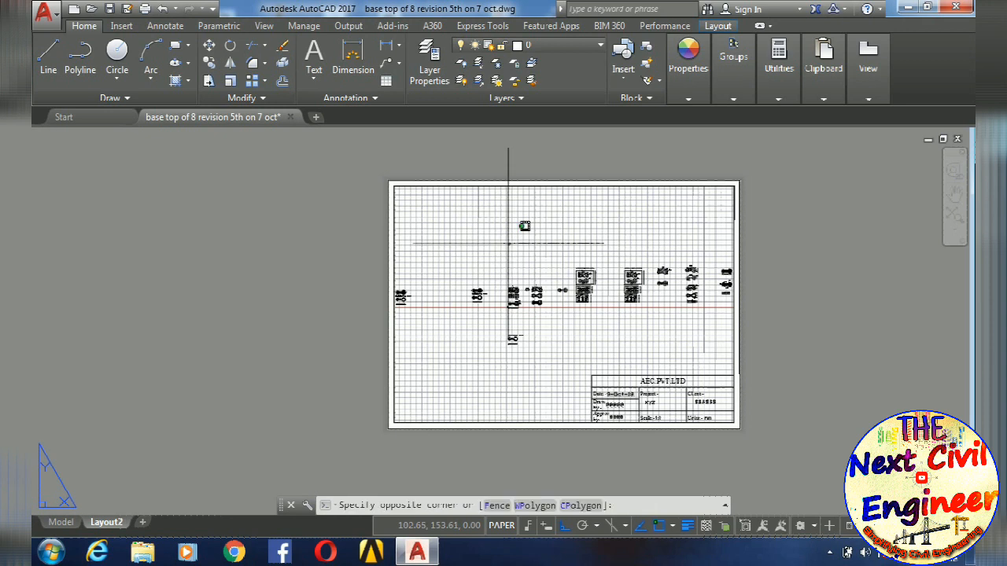
middle_click_drag(608, 306, 552, 319)
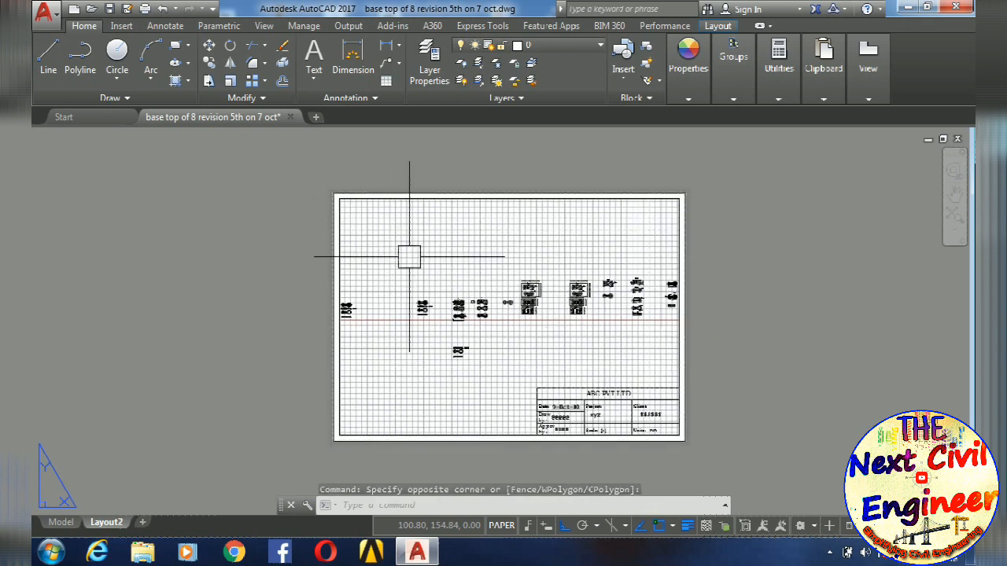
- Activate model space inside the layout viewport and bring a single "Top view of 8 Ring" drawing into the frame
double_click(407, 254)
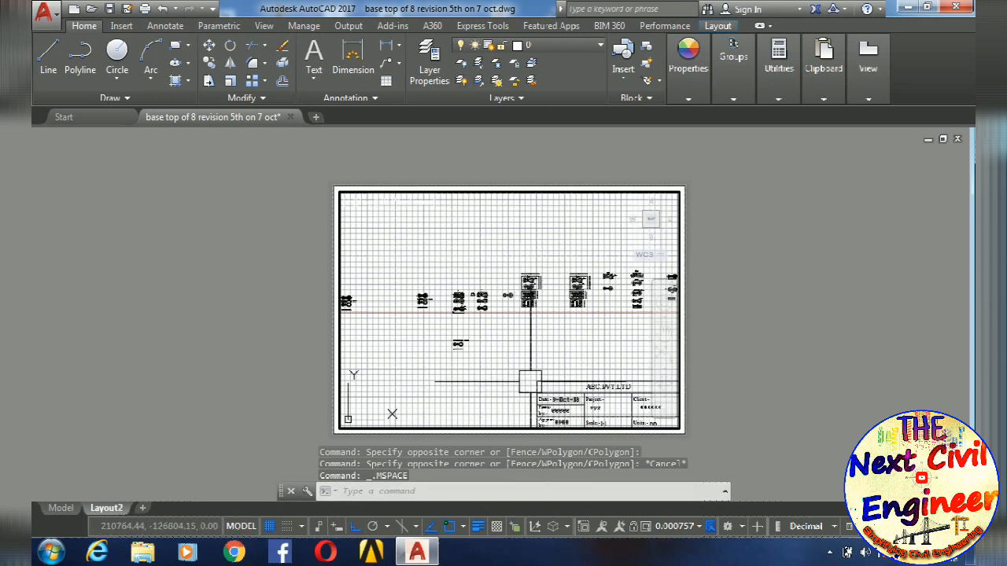
middle_click_drag(525, 312, 430, 303)
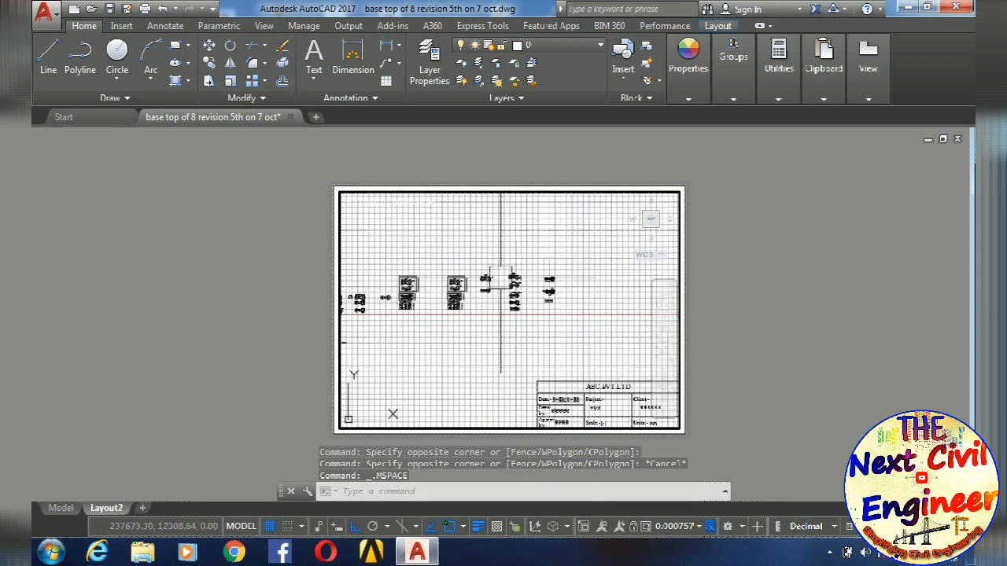
mouse_move(530, 291)
middle_mouse_down()
mouse_move(630, 315)
mouse_move(581, 328)
middle_mouse_up()
scroll(497, 295, "up", 8)
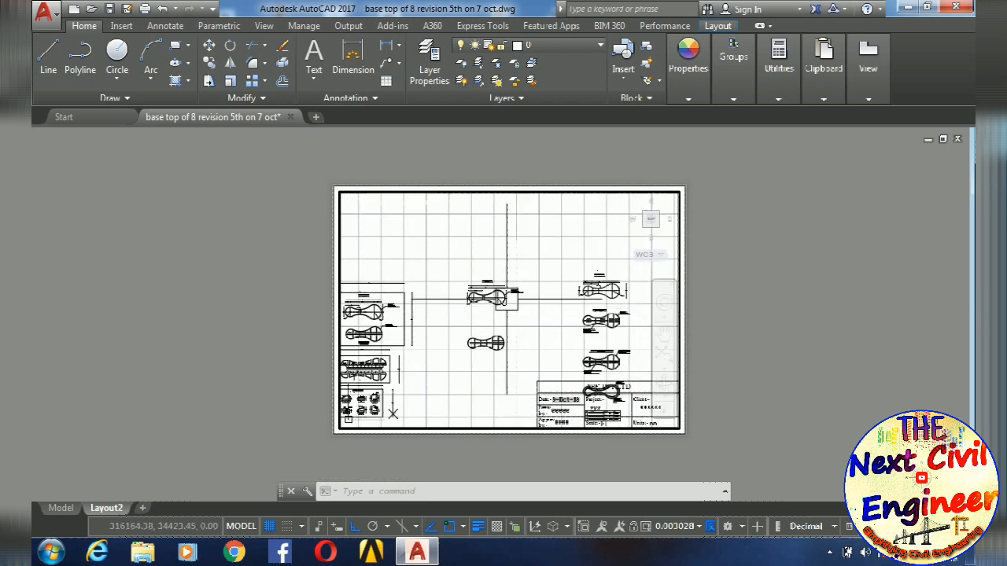
scroll(496, 295, "up", 2)
middle_click_drag(490, 295, 558, 306)
scroll(557, 305, "down", 1)
scroll(558, 305, "up", 1)
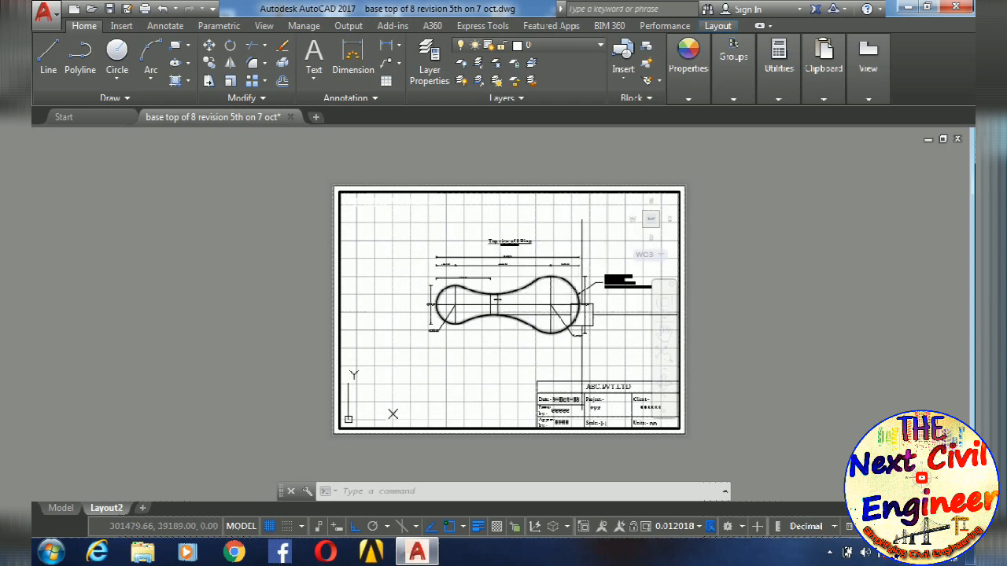
scroll(582, 313, "up", 2)
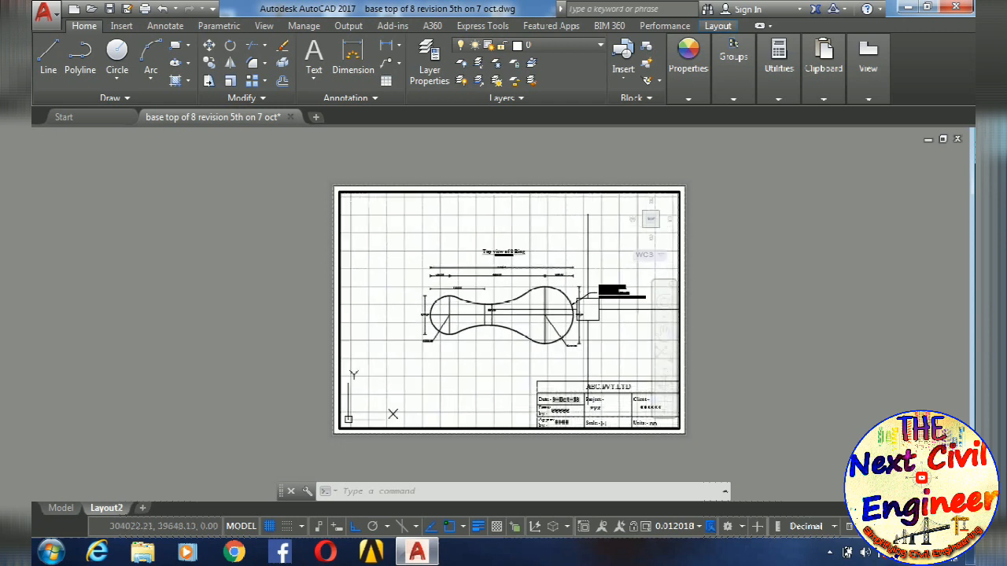
- Examine how the viewport scale value responds as the 8 ring drawing is enlarged and reduced inside the viewport
scroll(560, 314, "down", 1)
scroll(492, 279, "up", 1)
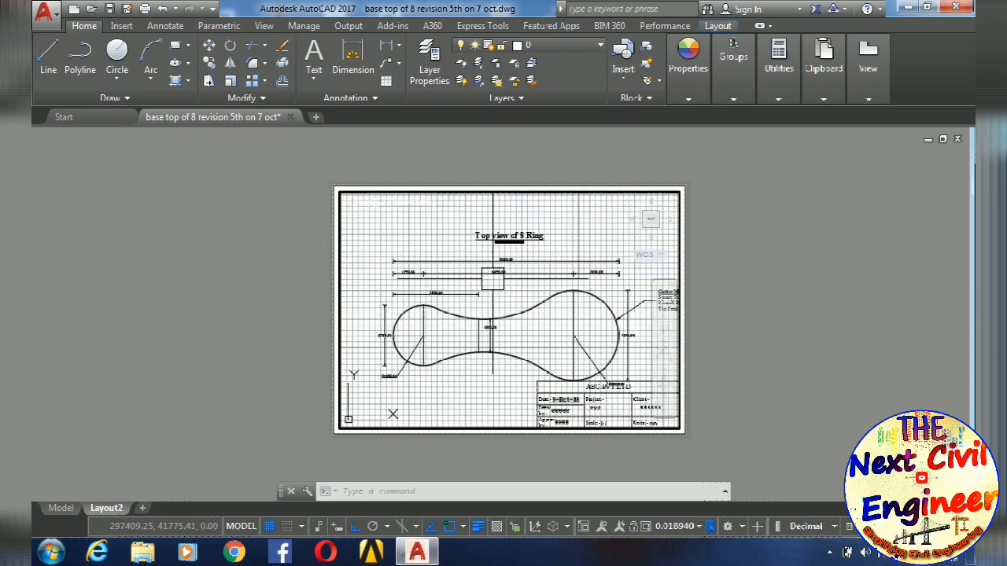
scroll(492, 279, "up", 1)
scroll(493, 279, "down", 3)
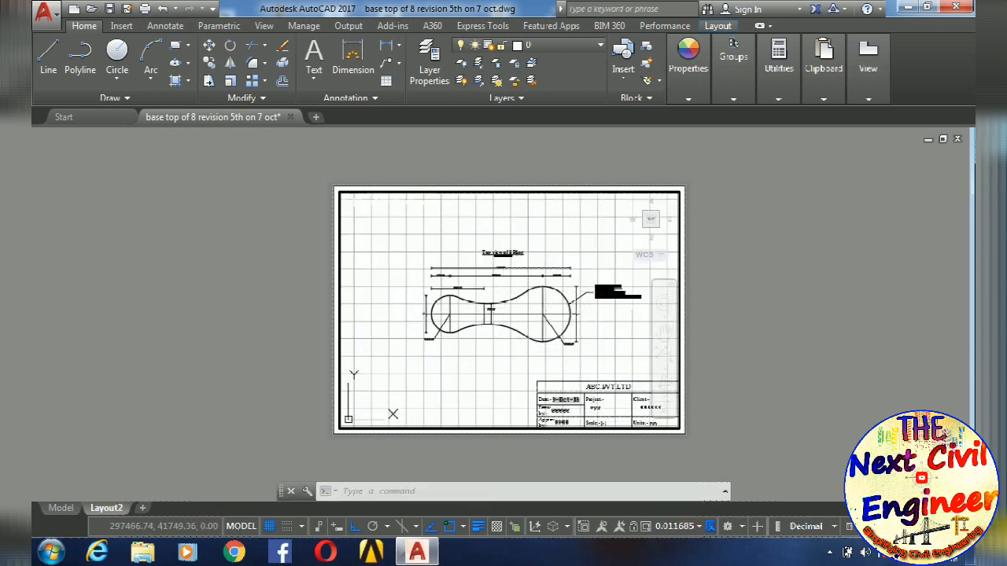
scroll(522, 301, "up", 12)
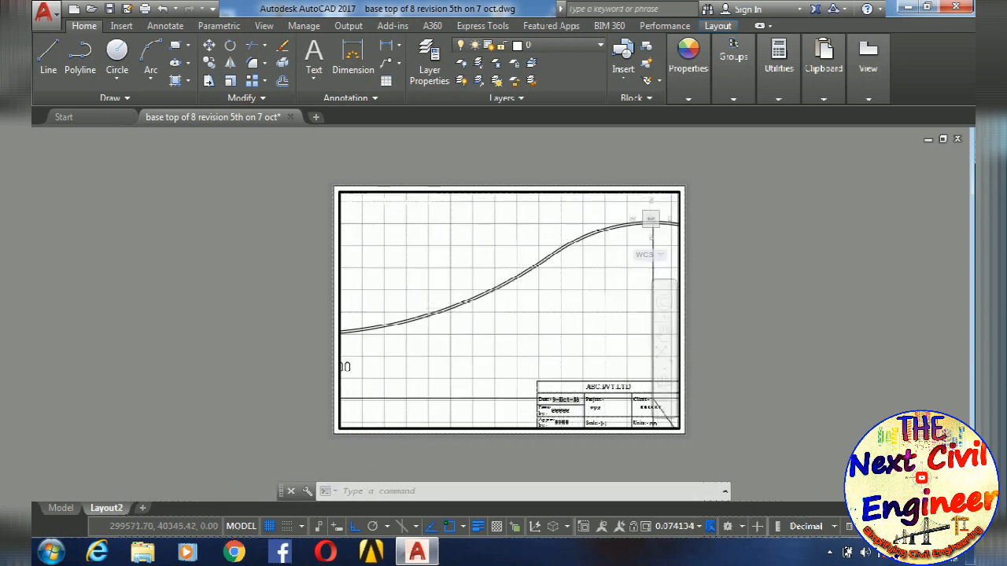
scroll(523, 308, "up", 2)
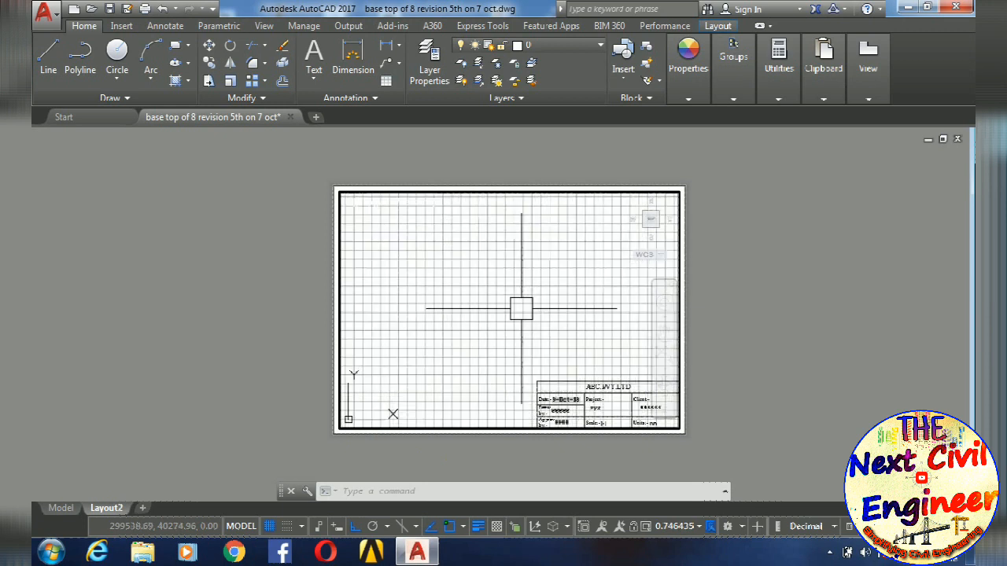
scroll(521, 308, "down", 14)
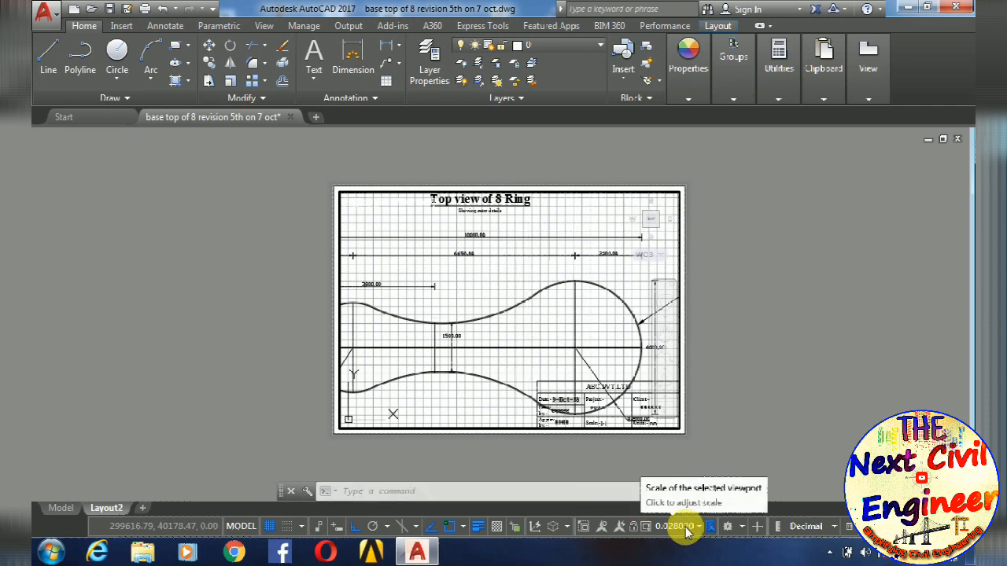
- Find the "Top view of 8 Ring" drawing above "Detail of top most 8 Ring" and frame it in the viewport
scroll(481, 266, "down", 10)
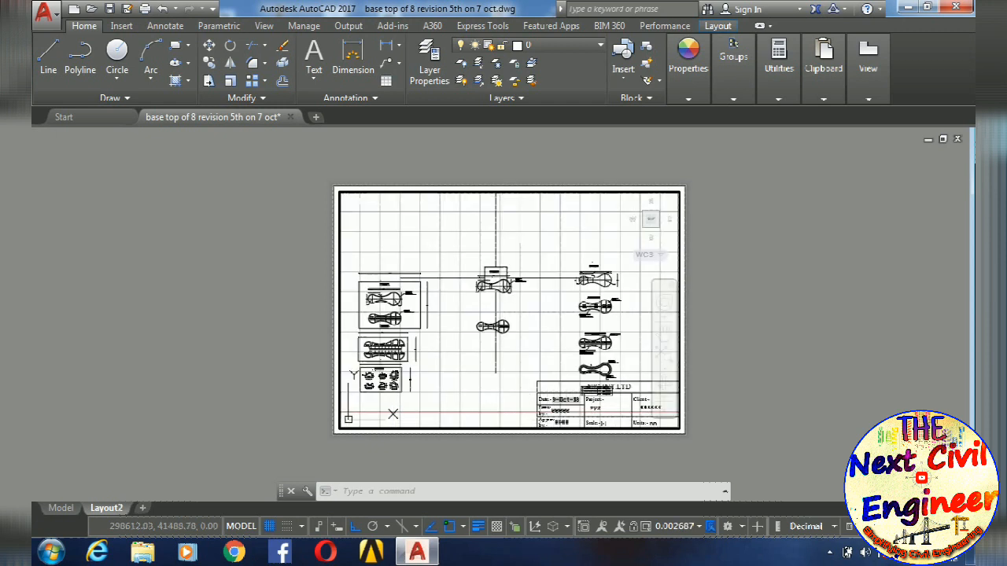
scroll(495, 276, "down", 1)
scroll(534, 308, "down", 1)
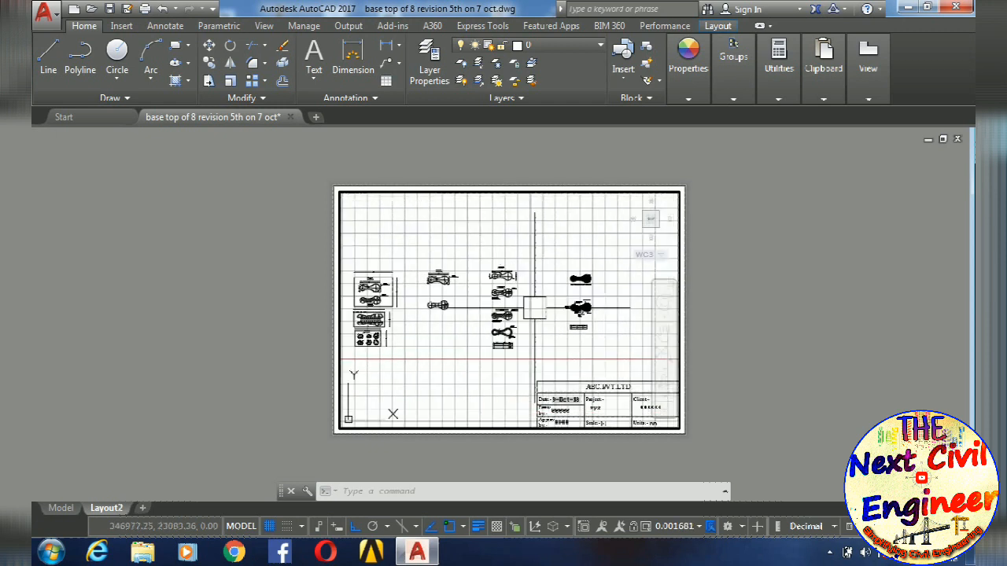
scroll(382, 198, "up", 3)
scroll(515, 302, "up", 3)
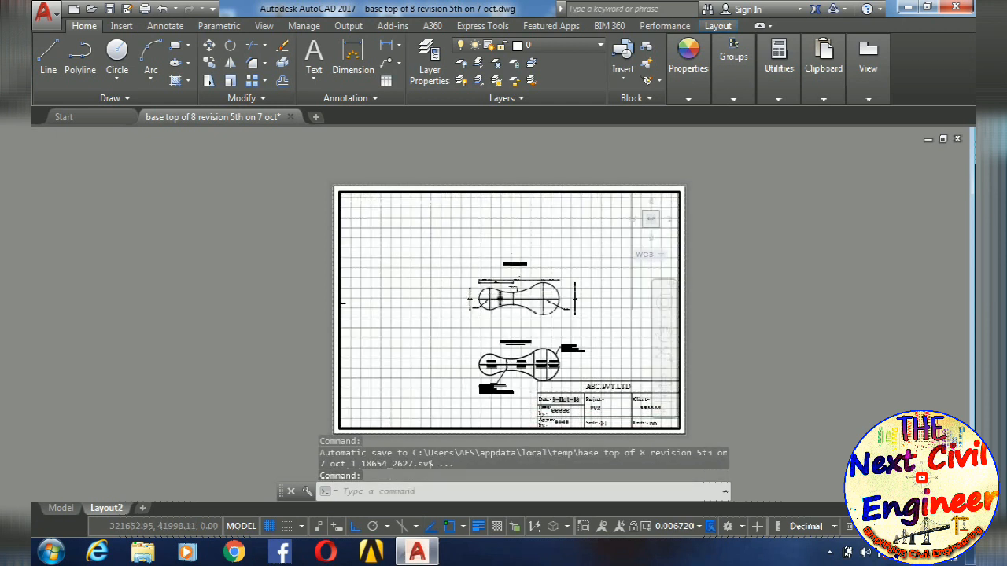
scroll(515, 313, "up", 4)
middle_click_drag(513, 312, 515, 337)
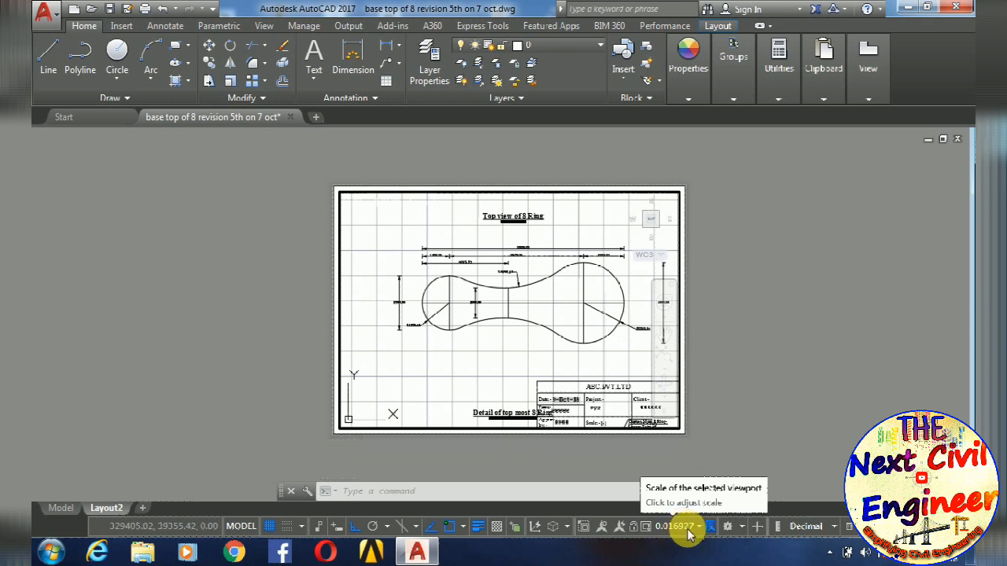
middle_click_drag(533, 351, 543, 416)
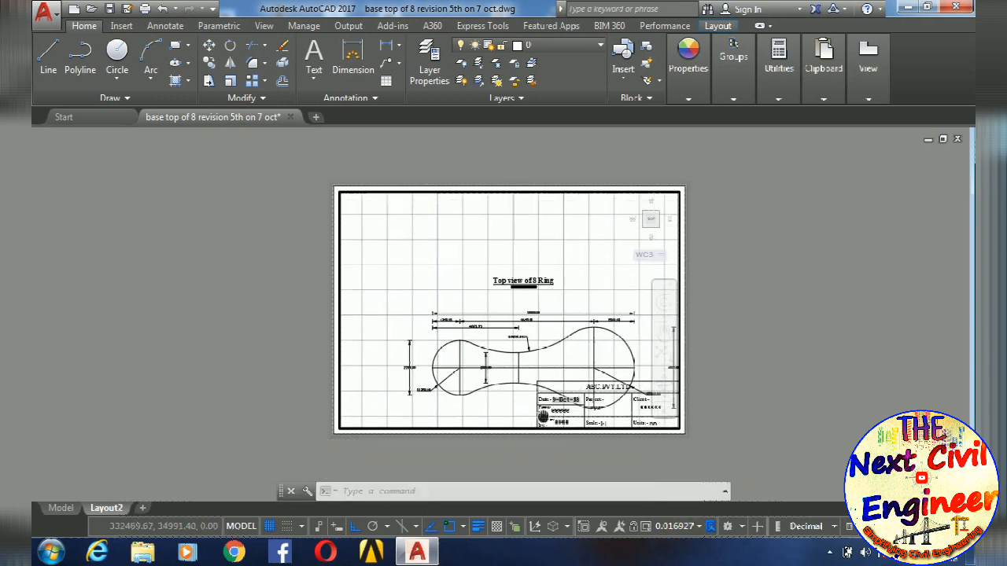
- Try the standard scales 1:1, 1:2 and 1:10 on the active viewport and reposition the drawing
left_click(697, 527)
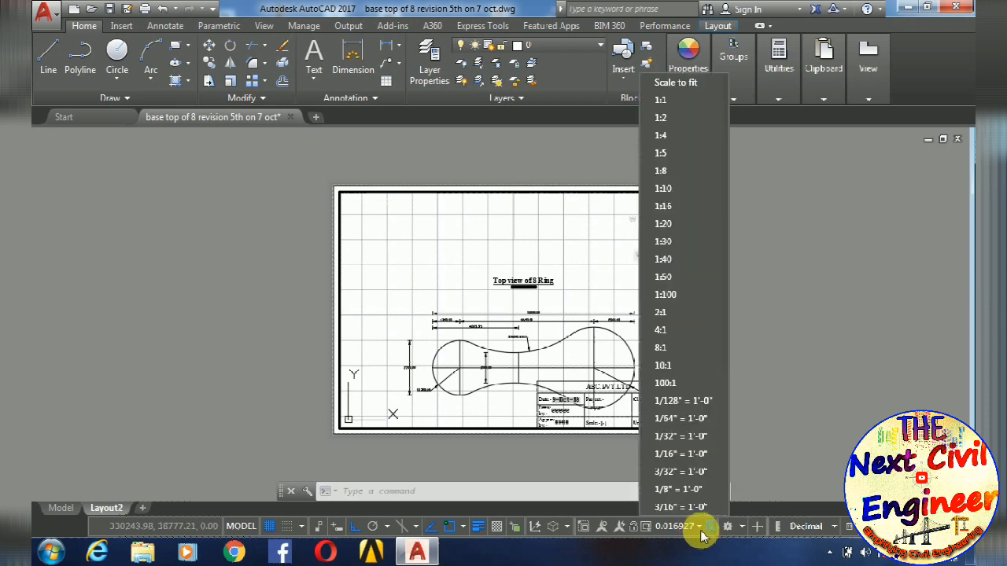
left_click(676, 102)
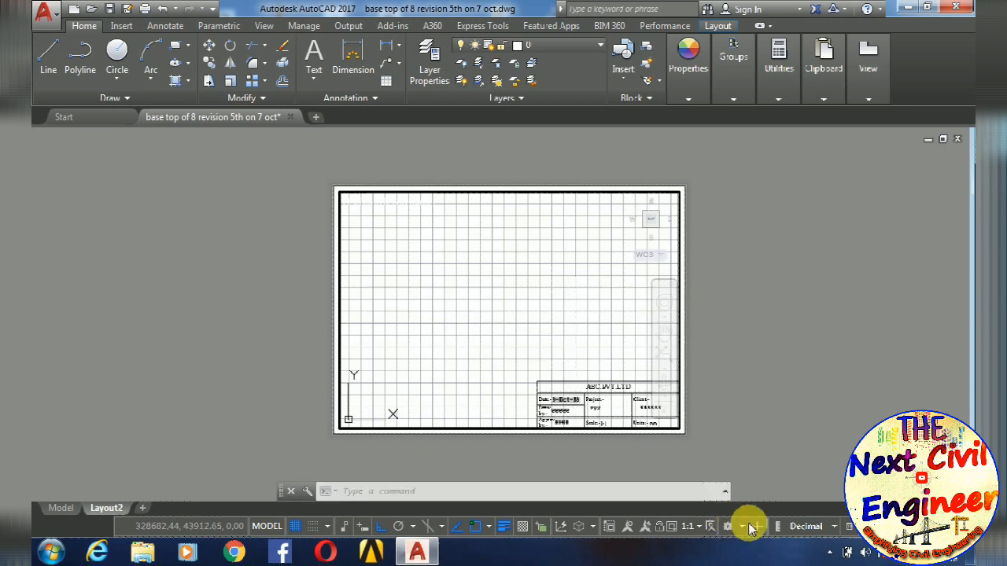
left_click(699, 529)
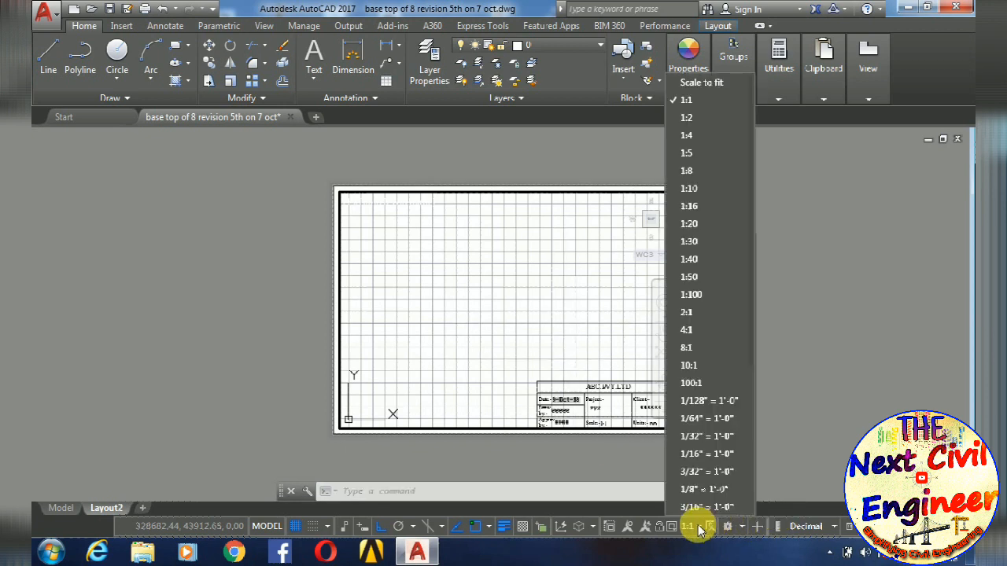
left_click(698, 120)
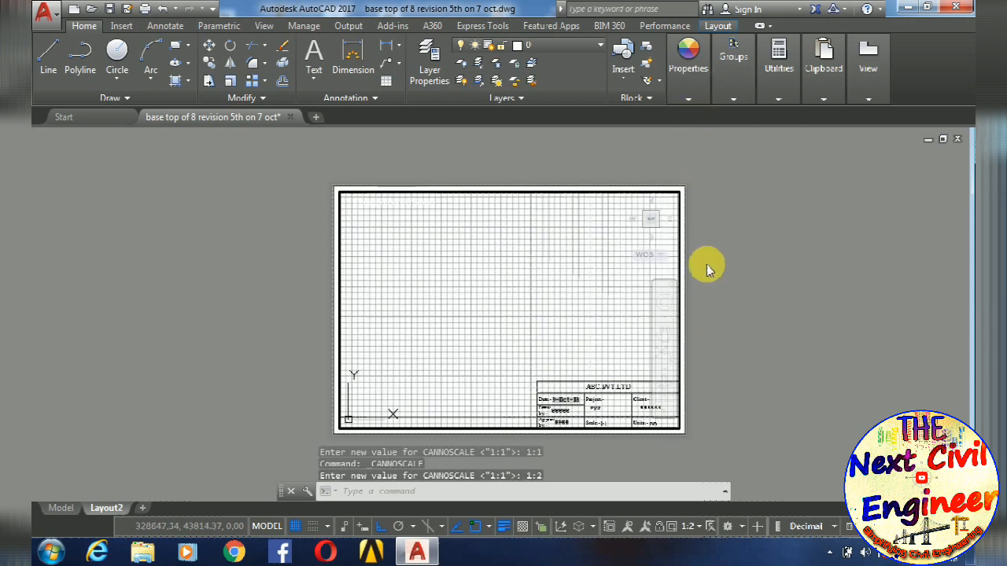
left_click(692, 526)
left_click(696, 189)
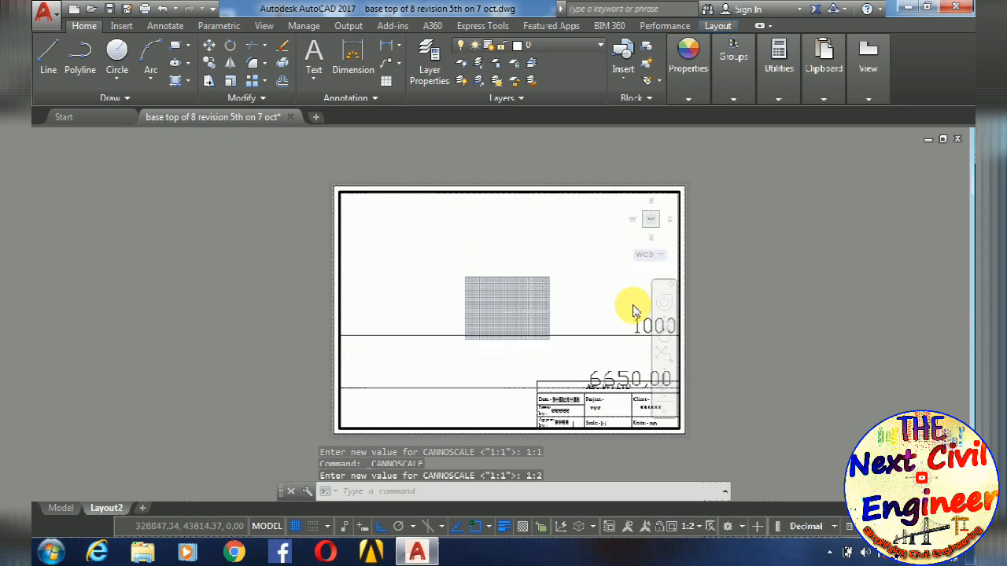
middle_click_drag(550, 346, 456, 234)
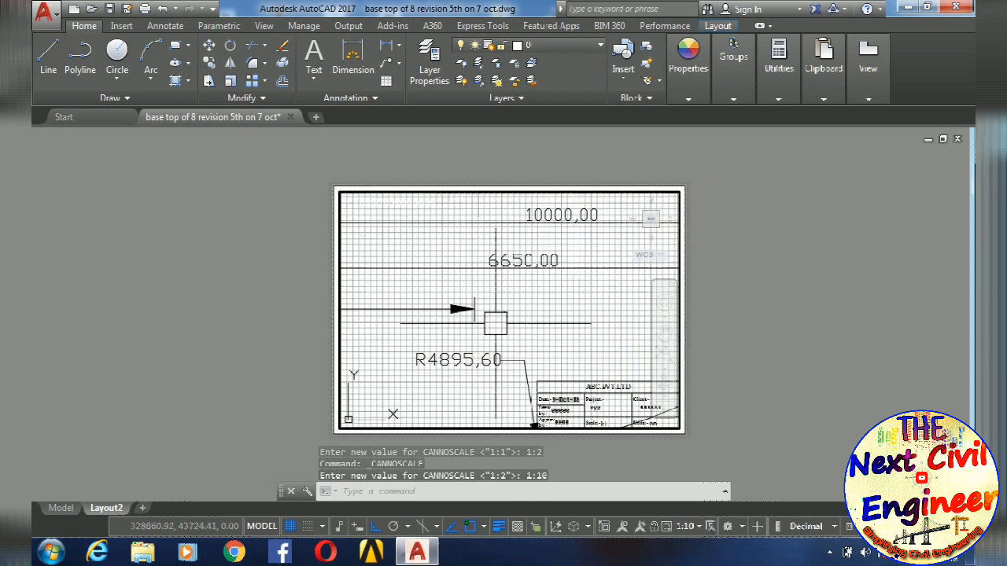
- Try the standard scales 1:20 and 1:50 on the viewport and bring the whole 8 ring drawing into the frame
left_click(690, 531)
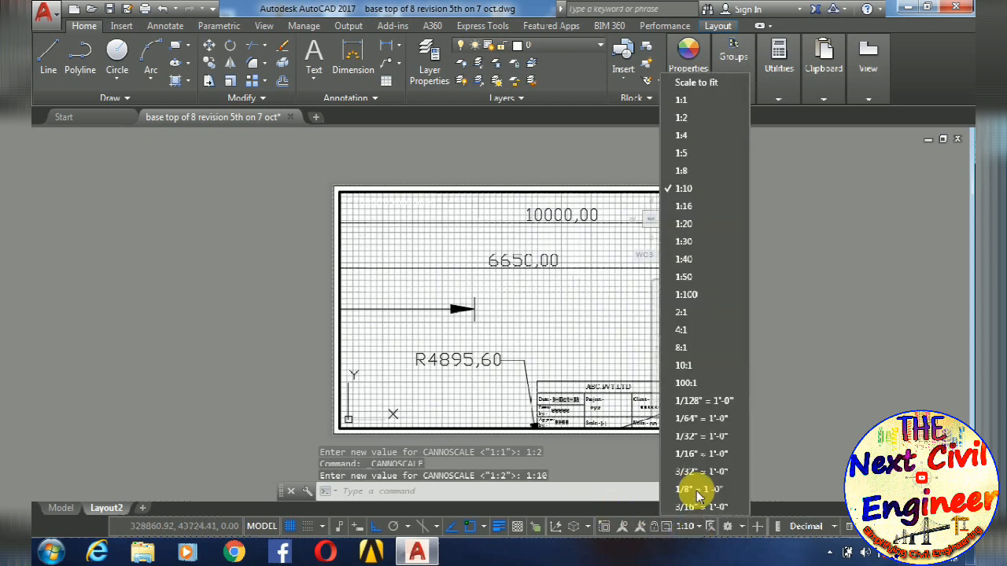
left_click(689, 225)
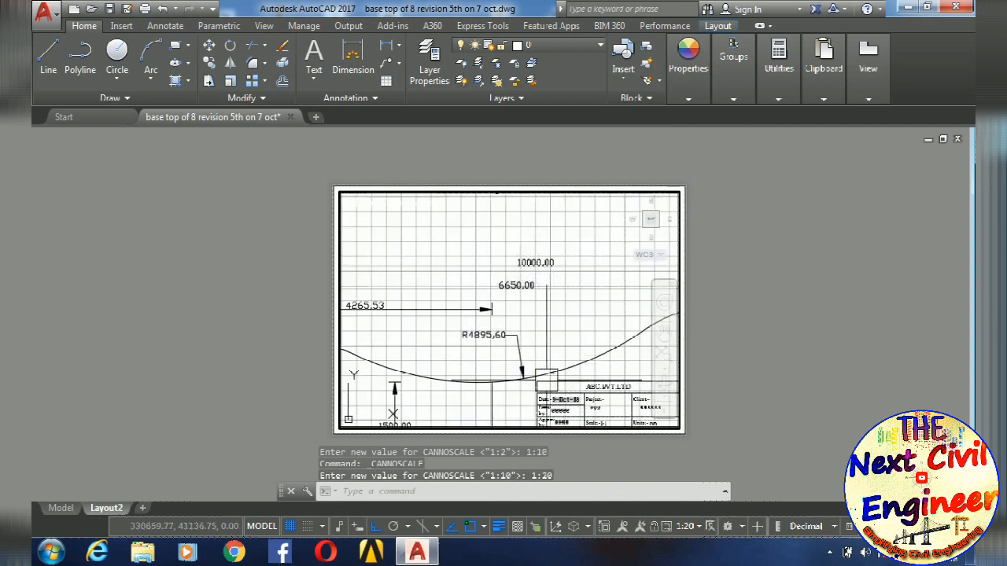
left_click(699, 527)
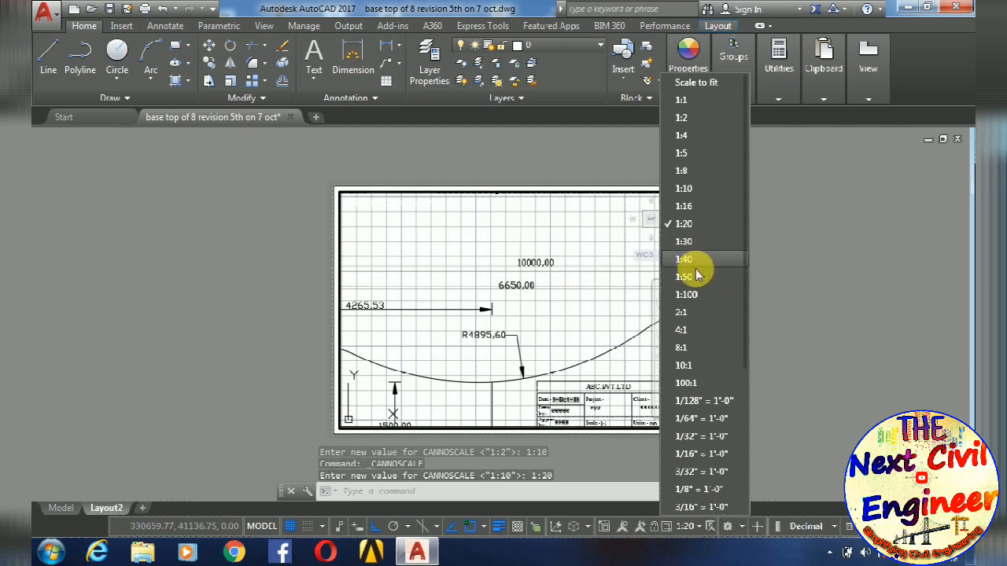
left_click(684, 277)
mouse_move(564, 401)
middle_mouse_down()
mouse_move(550, 312)
mouse_move(418, 298)
middle_mouse_up()
middle_click_drag(522, 299, 641, 306)
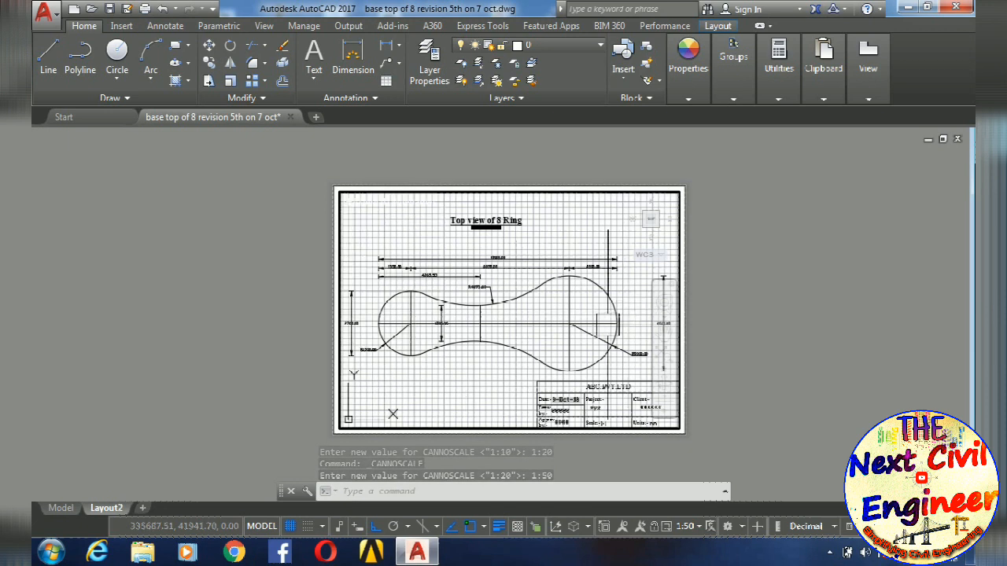
- Move the vertical 4000 dimension line closer to the large end of the 8 ring and clear the selection
scroll(382, 299, "up", 5)
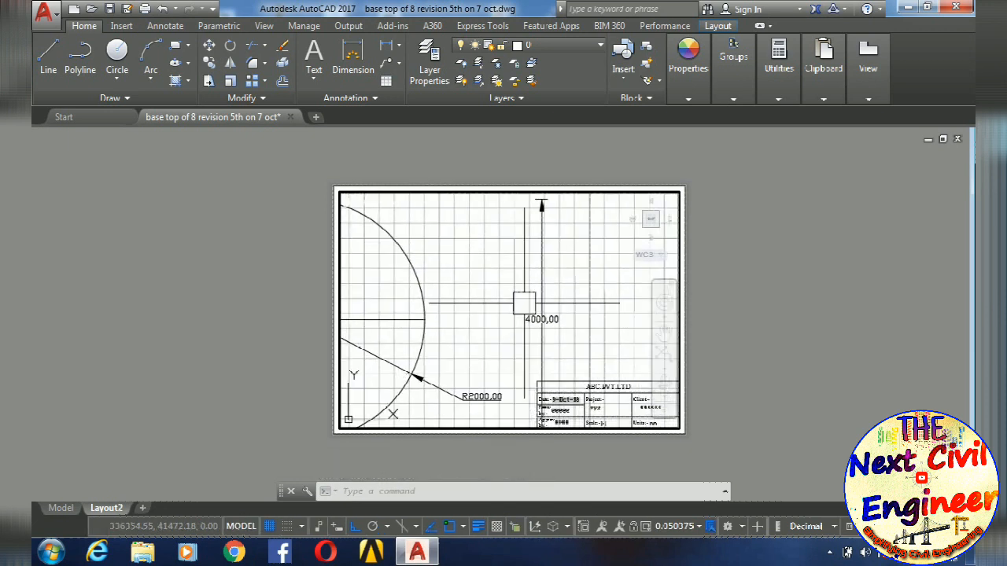
scroll(530, 330, "up", 4)
left_click(563, 306)
scroll(548, 291, "down", 6)
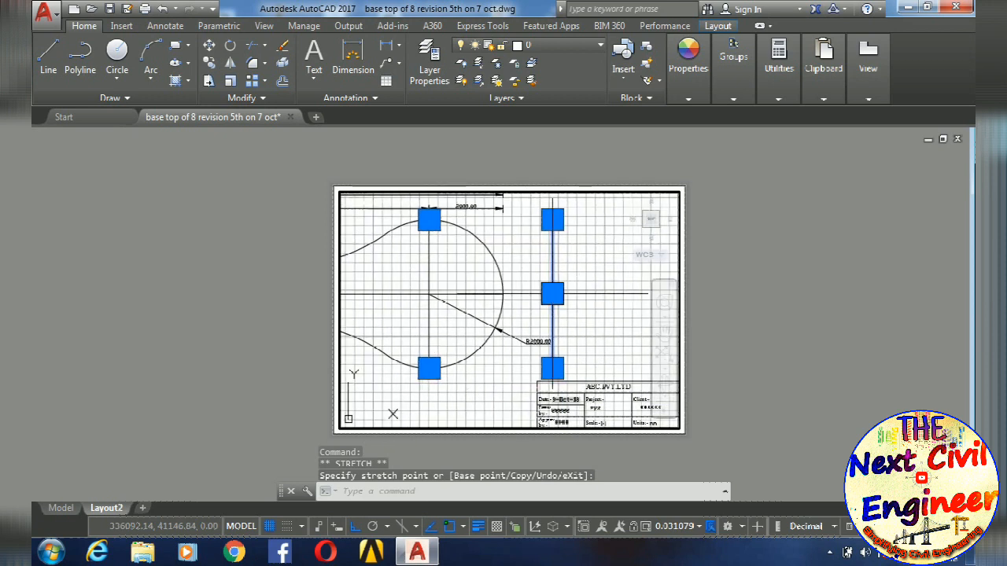
mouse_move(515, 304)
middle_mouse_down()
mouse_move(522, 317)
mouse_move(606, 322)
mouse_move(587, 300)
middle_mouse_up()
scroll(600, 318, "down", 2)
key("Escape")
key("Escape")
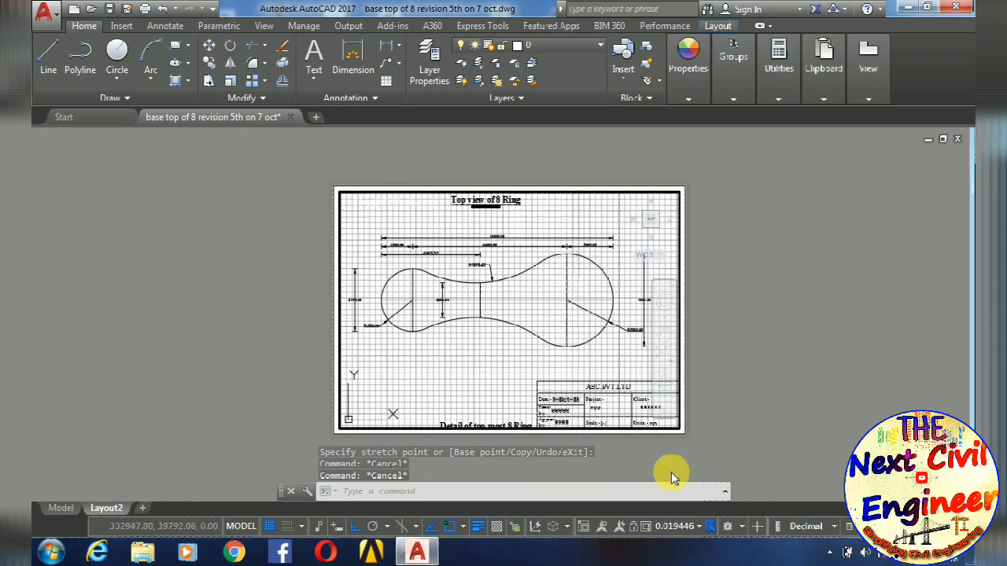
- Set the viewport scale to 1:50, centre the 8 ring drawing above the title box, and return to paper space
left_click(698, 525)
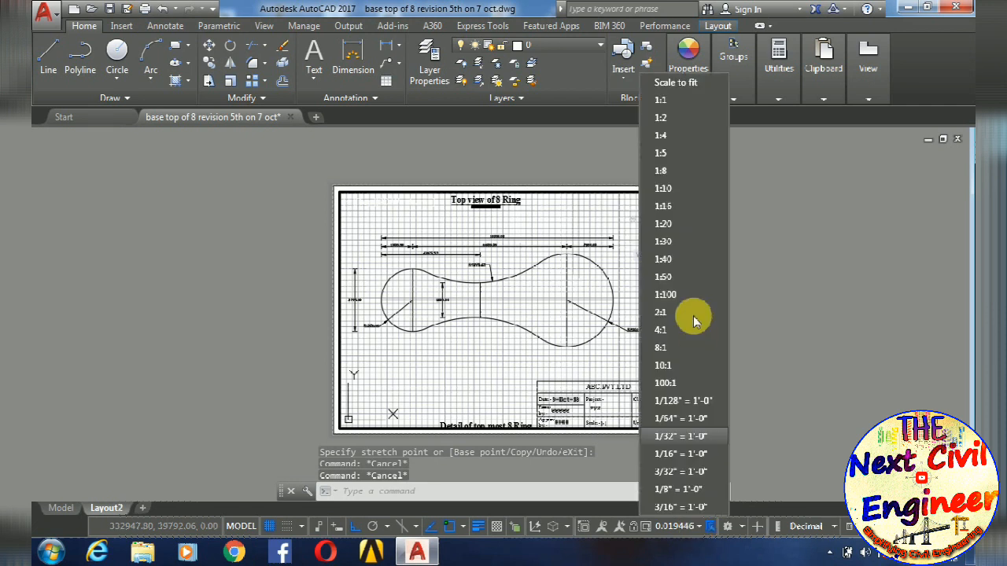
left_click(659, 286)
mouse_move(525, 305)
middle_mouse_down()
mouse_move(540, 328)
mouse_move(538, 319)
middle_mouse_up()
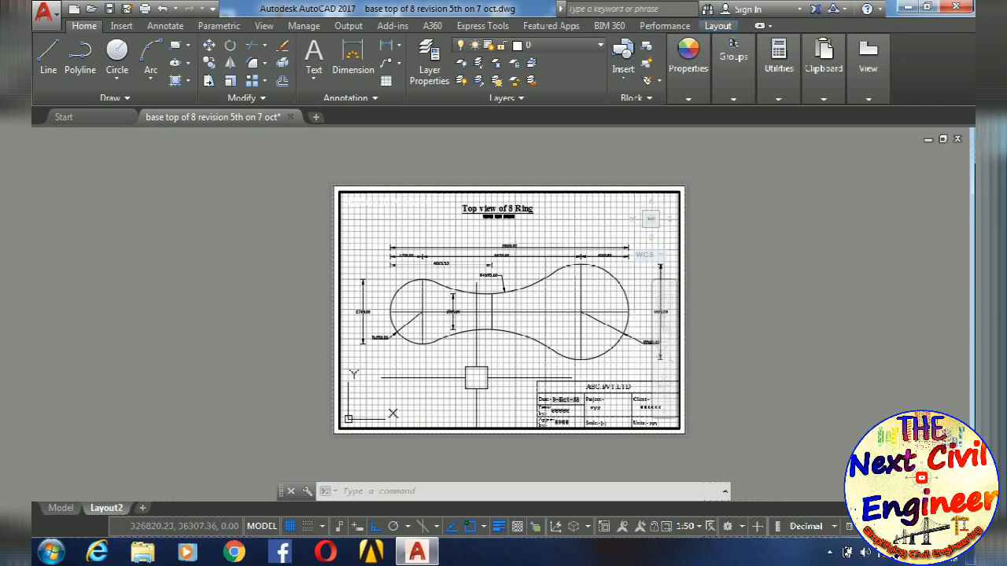
double_click(753, 291)
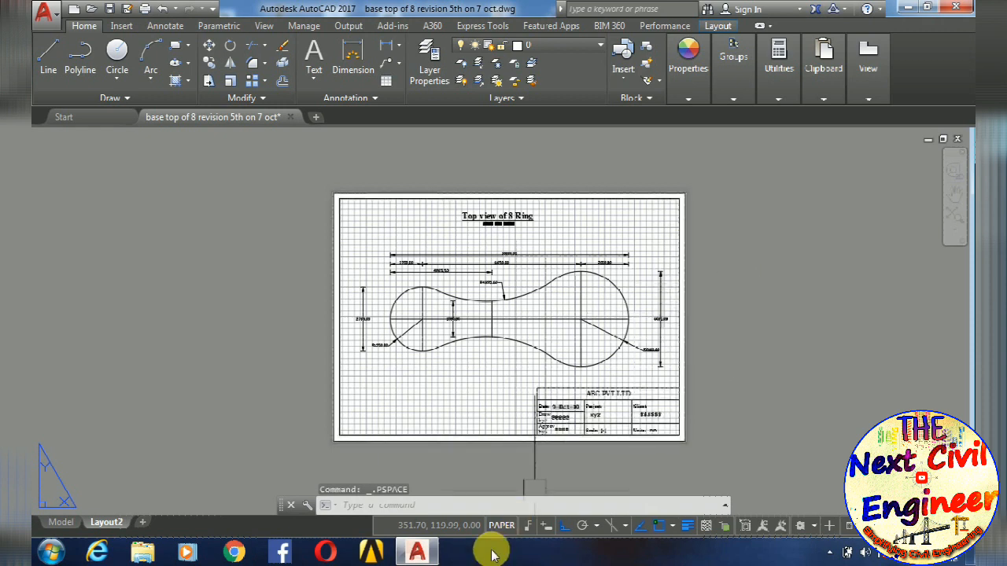
- Examine the finished sheet at different magnifications and compare paper space with model space in the viewport
scroll(425, 271, "up", 10)
scroll(433, 291, "down", 12)
scroll(433, 291, "up", 8)
scroll(432, 291, "down", 6)
scroll(433, 292, "up", 2)
scroll(432, 292, "down", 3)
scroll(433, 291, "up", 4)
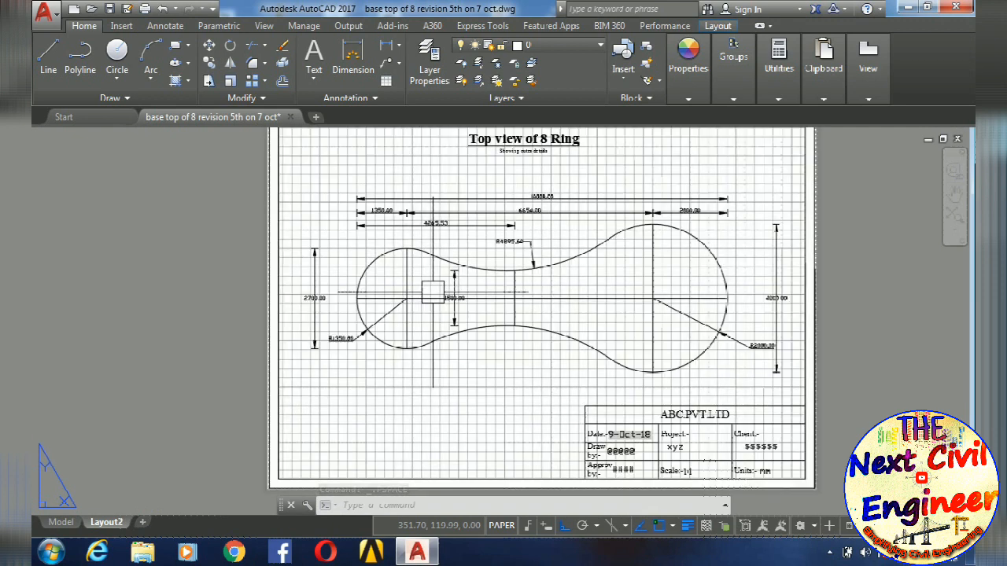
scroll(432, 291, "down", 2)
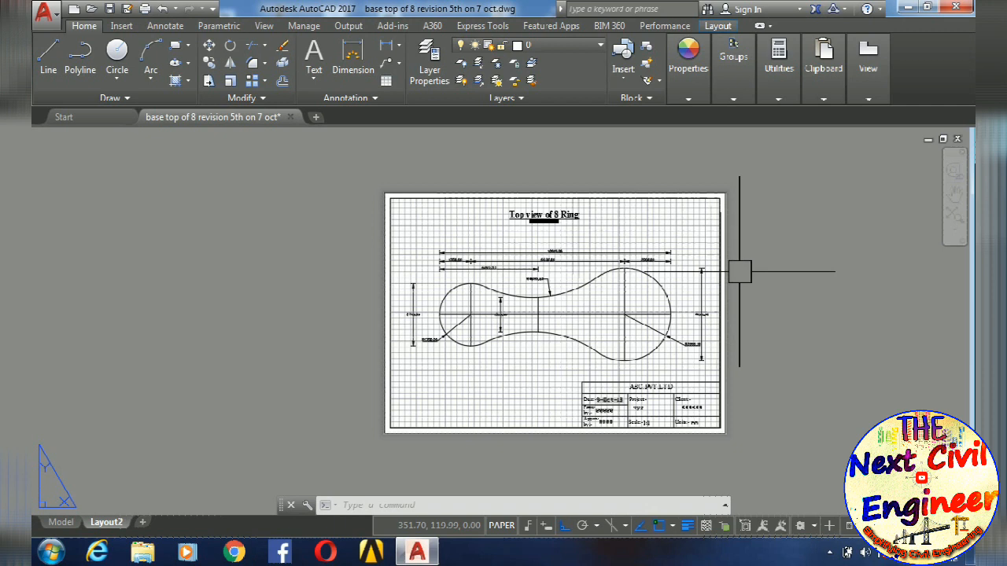
left_click(508, 525)
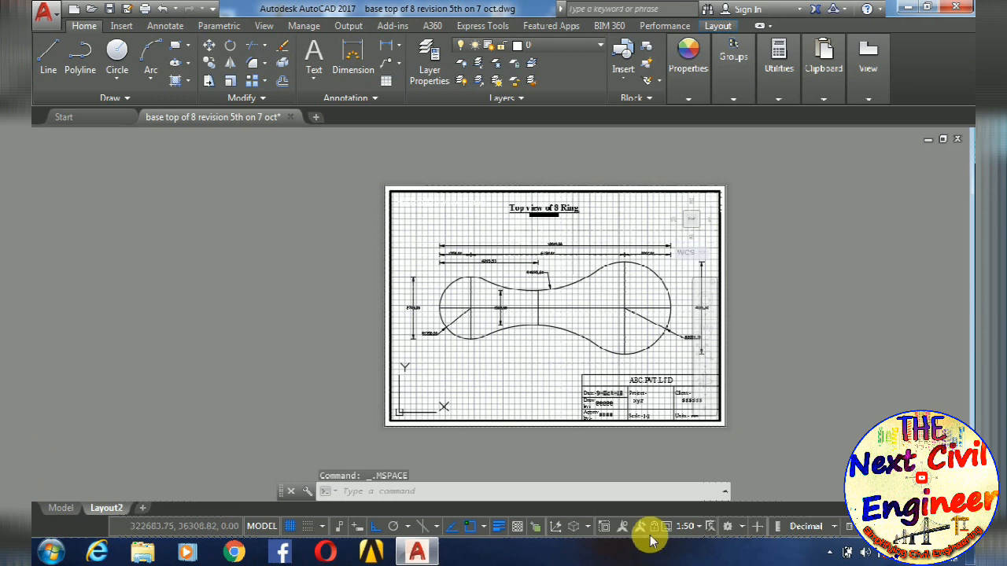
left_click(263, 526)
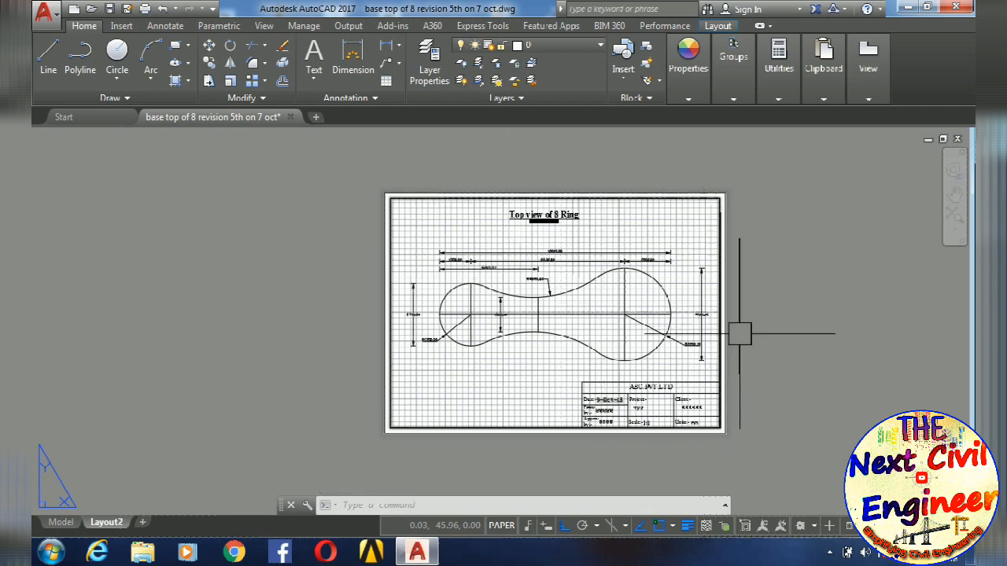
- Set the SCALE attribute of the title box block to 1:50
scroll(704, 314, "up", 10)
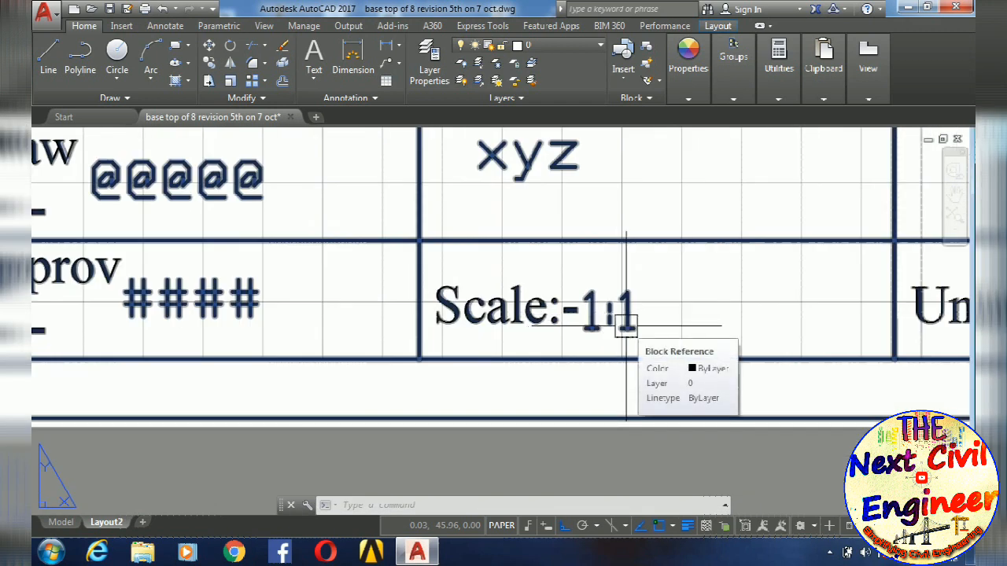
double_click(626, 323)
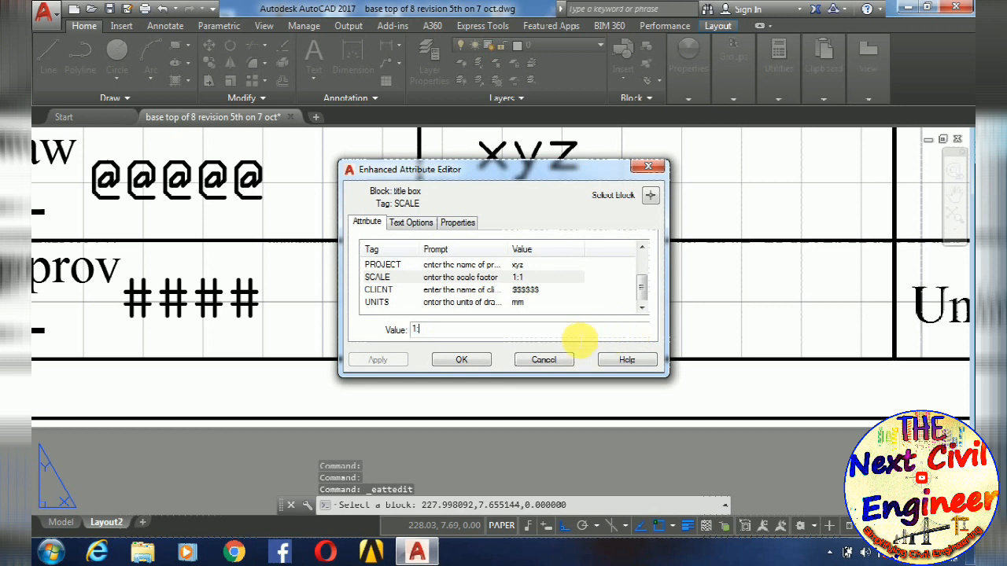
left_click(461, 360)
scroll(517, 341, "down", 3)
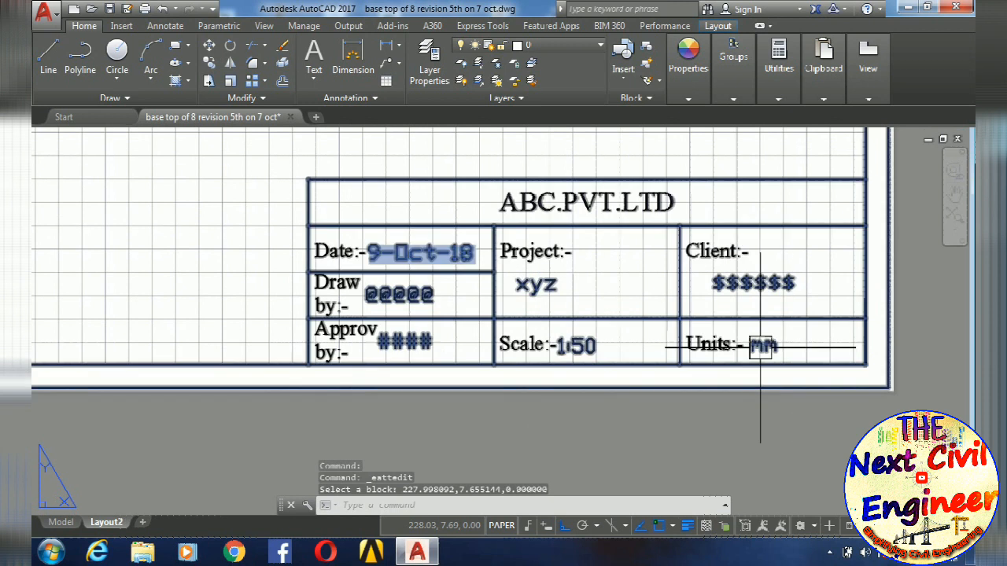
- Set the title box's CLIENT attribute to "cadd centre" and its PROJECT attribute to "chaindelair"
double_click(746, 281)
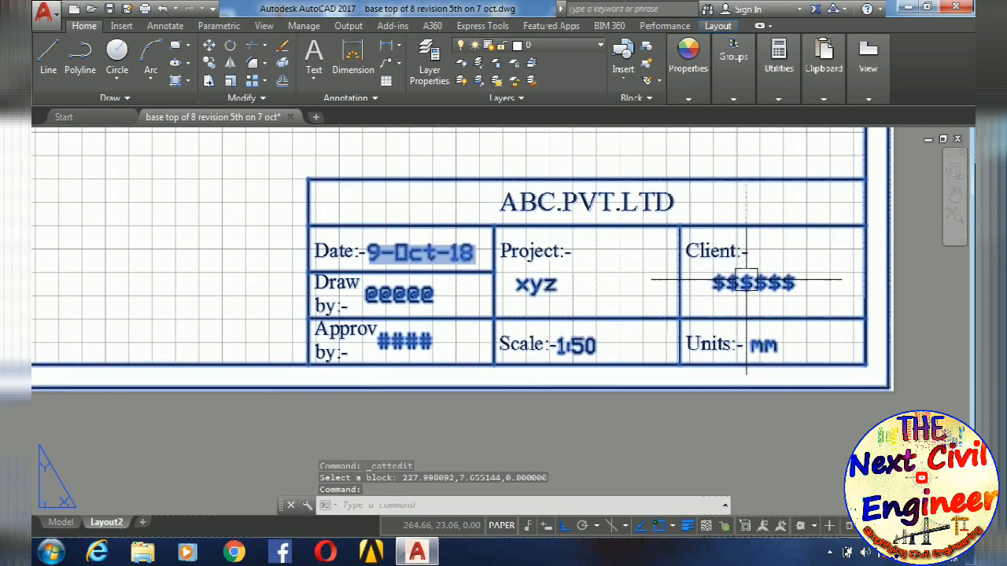
type("cadd centre")
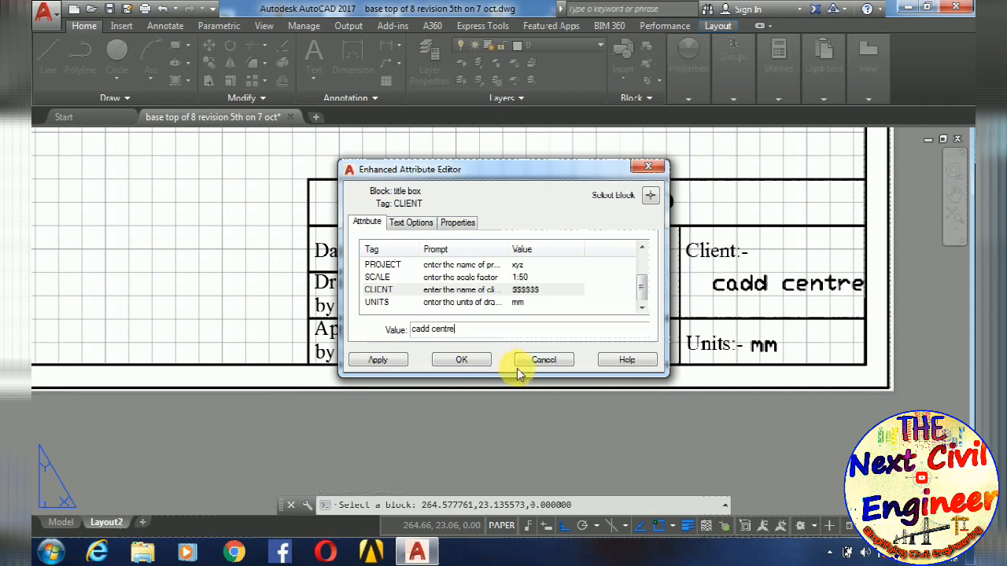
left_click(507, 277)
left_click(514, 265)
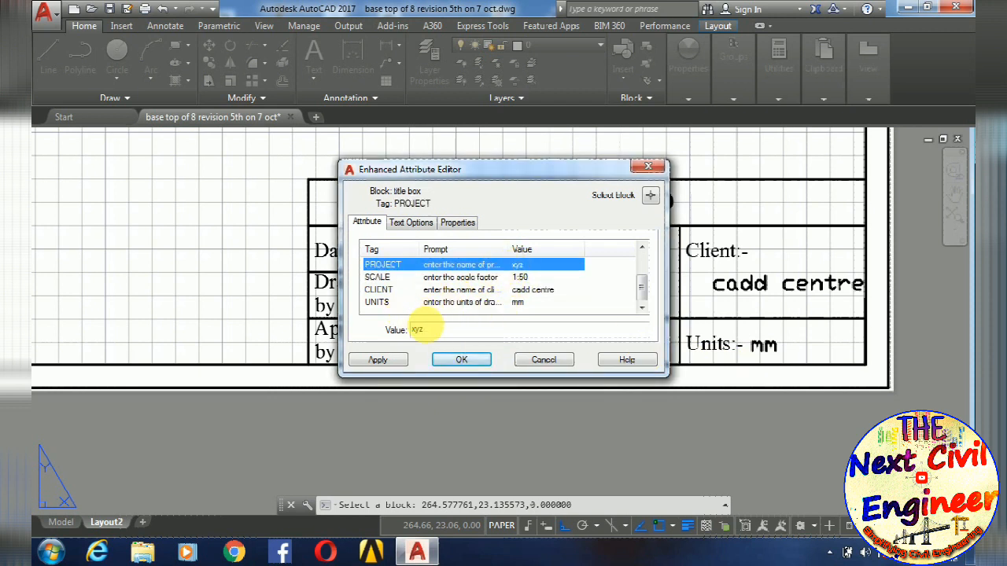
double_click(417, 328)
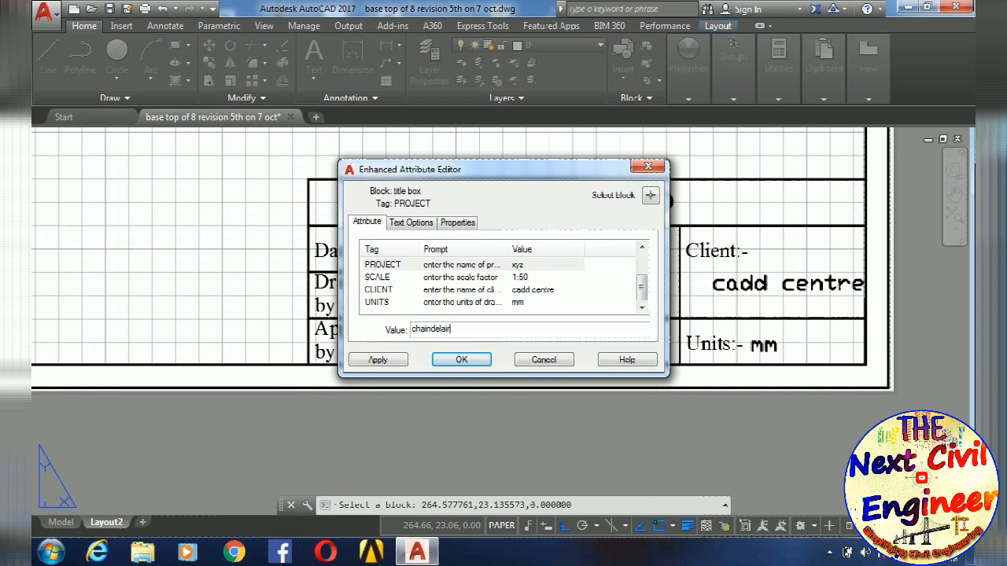
- Enter the approver's name in the title box's APPROVBY attribute and apply the attribute changes
left_click_drag(640, 288, 640, 263)
left_click(481, 277)
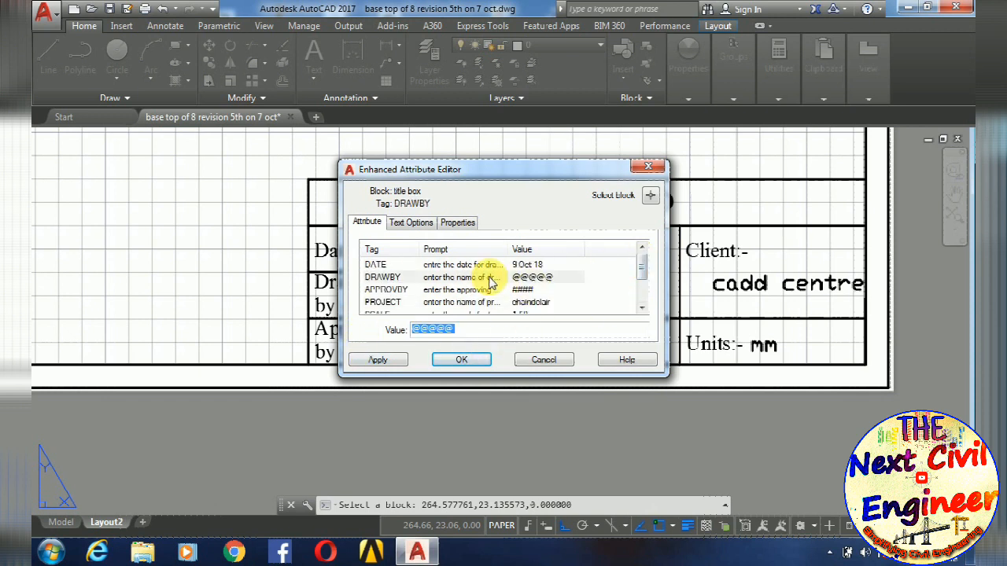
left_click(469, 290)
type("ma")
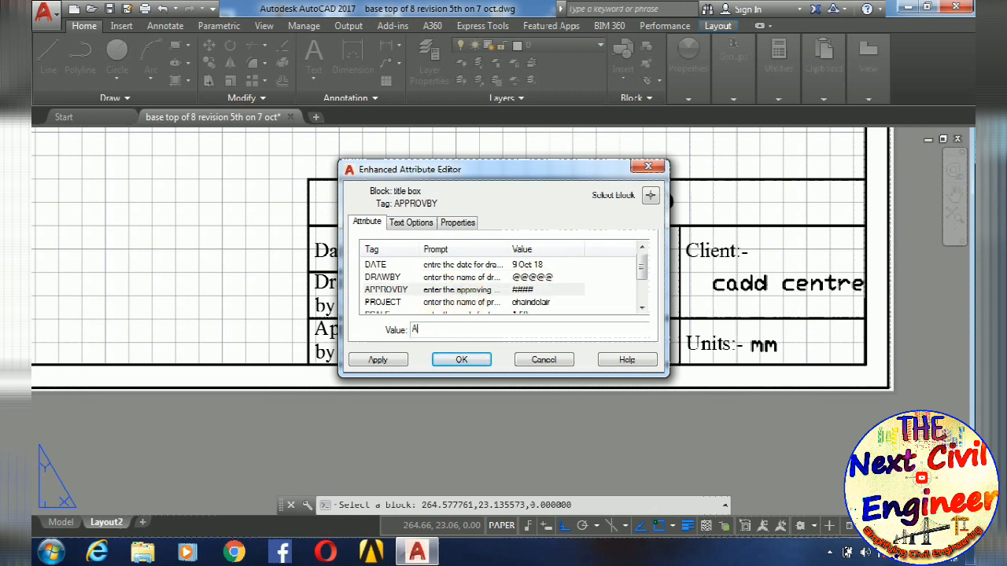
type("n")
left_click(461, 360)
scroll(432, 348, "down", 4)
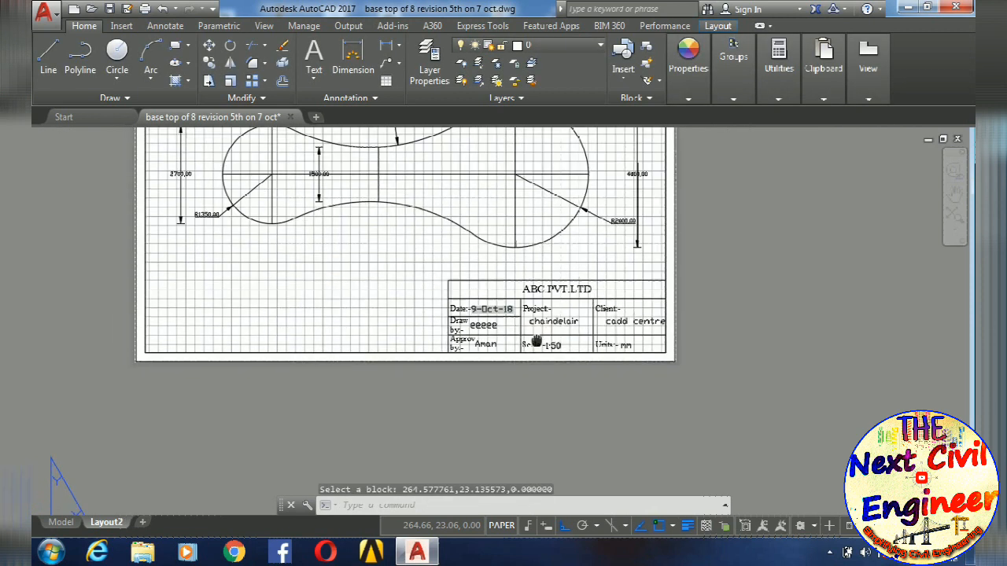
scroll(717, 354, "down", 2)
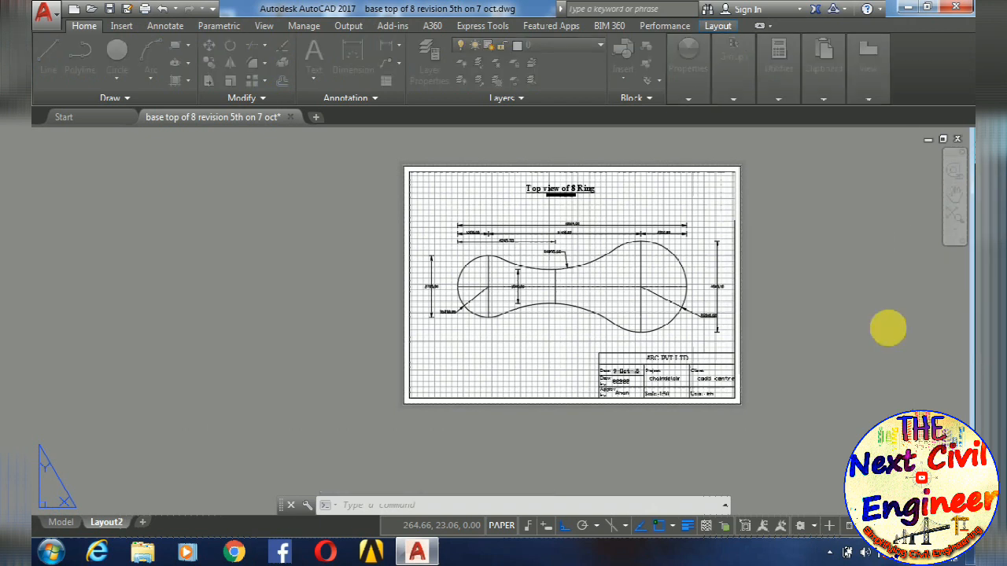
- Preview the Layout2 plot on ISO full bleed A4 and examine the drawing and title box
key("ctrl+p")
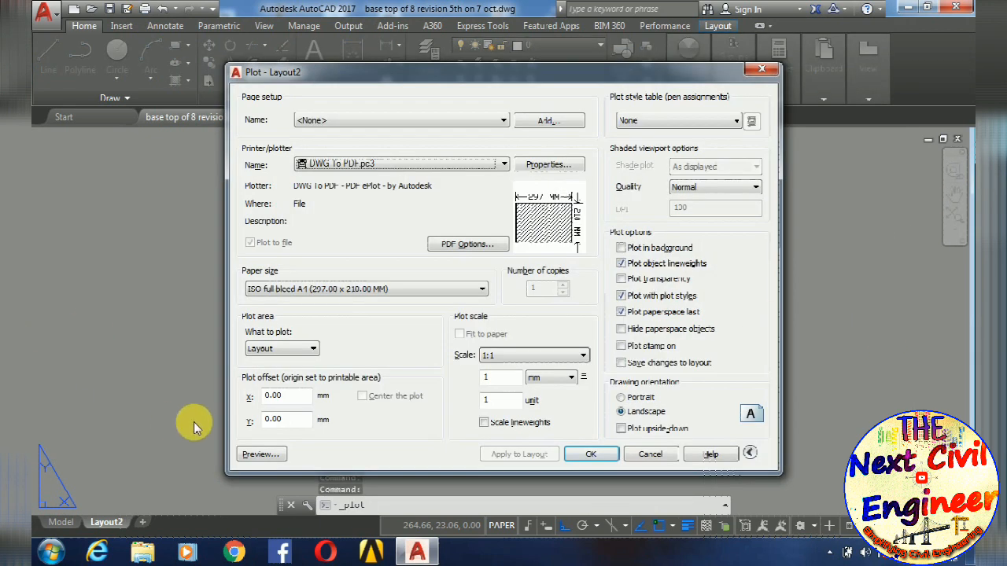
left_click(260, 454)
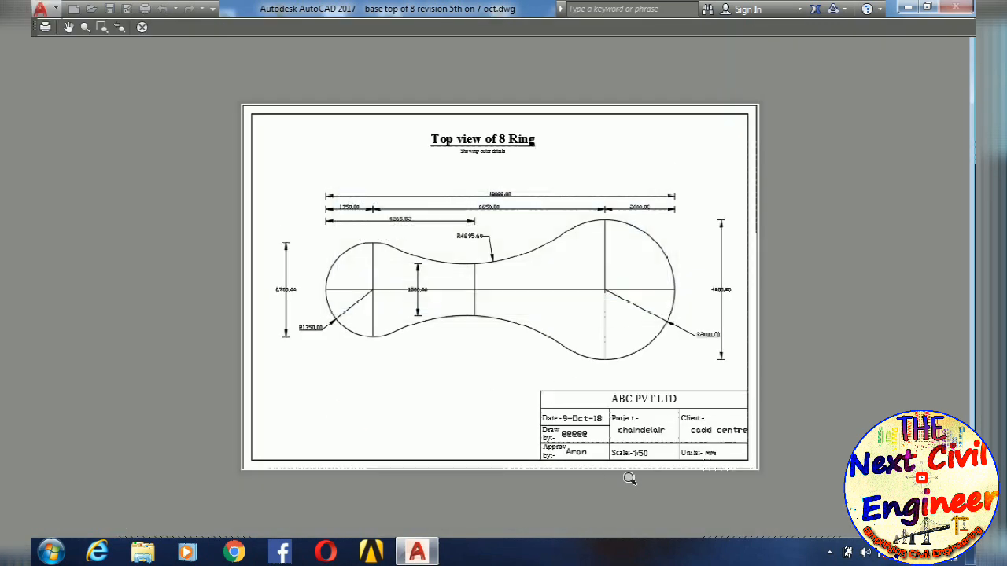
scroll(631, 481, "up", 4)
scroll(826, 438, "down", 4)
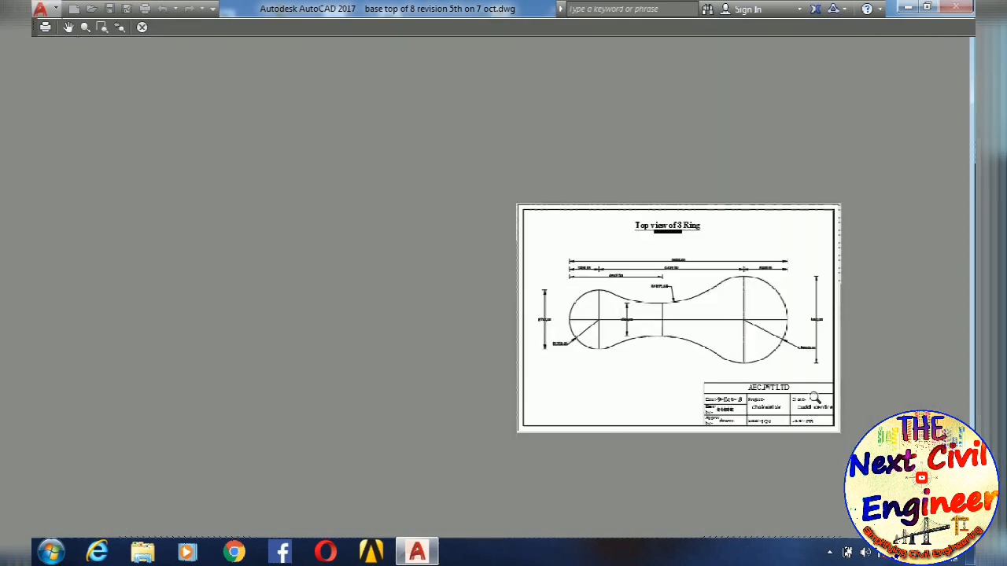
scroll(691, 276, "up", 3)
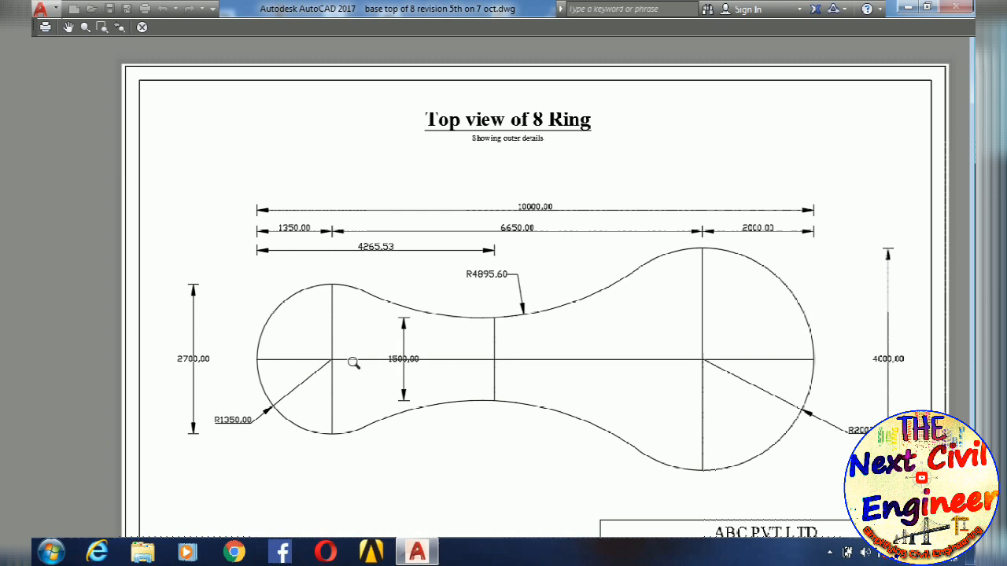
scroll(351, 367, "down", 4)
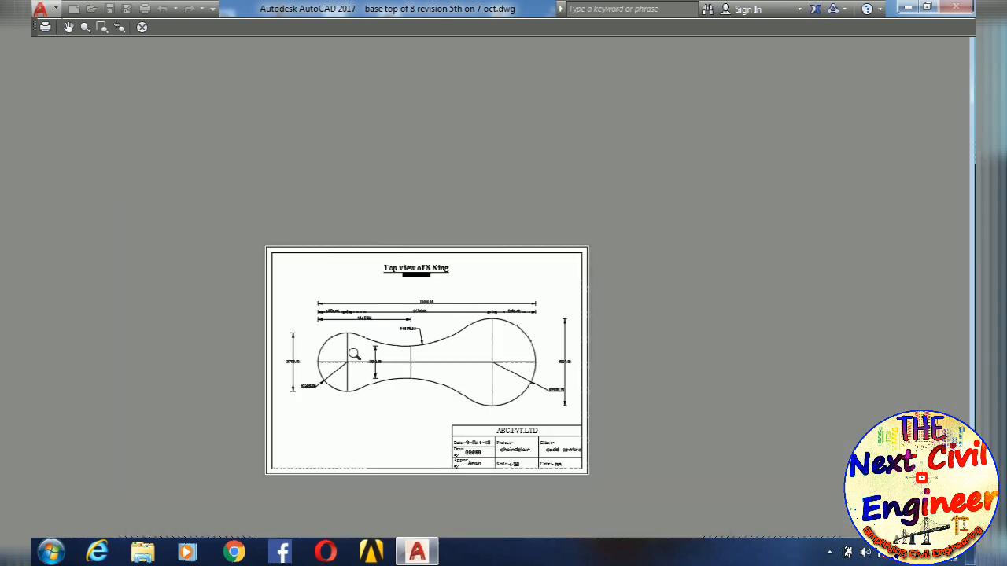
key("Escape")
- Plot Layout2 to the desktop as "base top of 8 revision 5th on 7 oct-Layout2.pdf" and close the resulting PDF
left_click(619, 458)
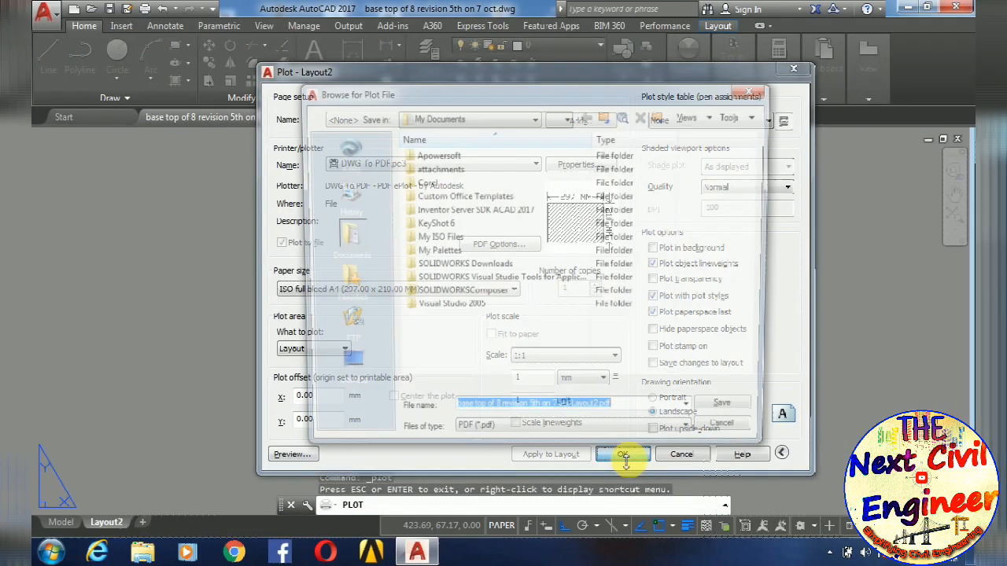
left_click(343, 370)
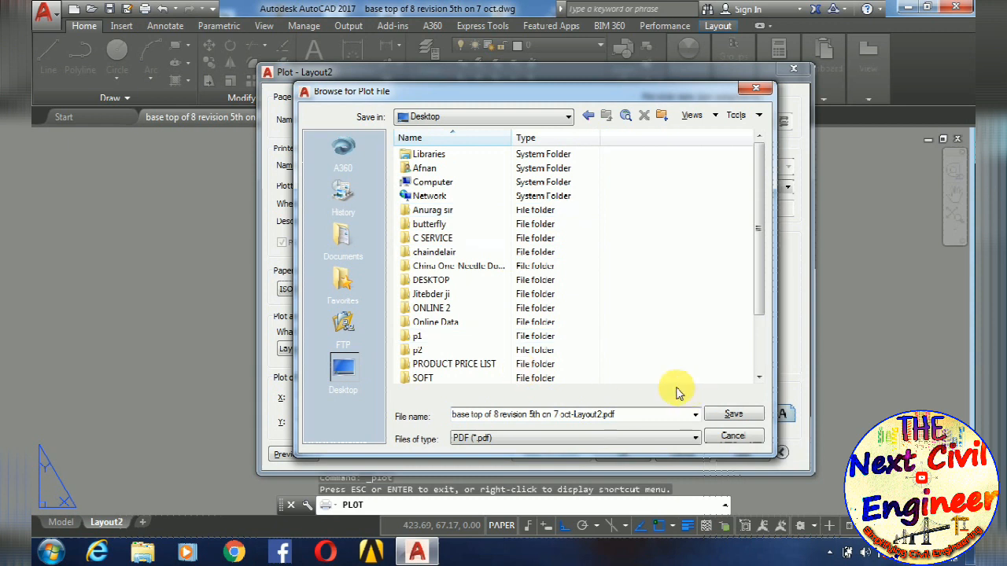
left_click(733, 415)
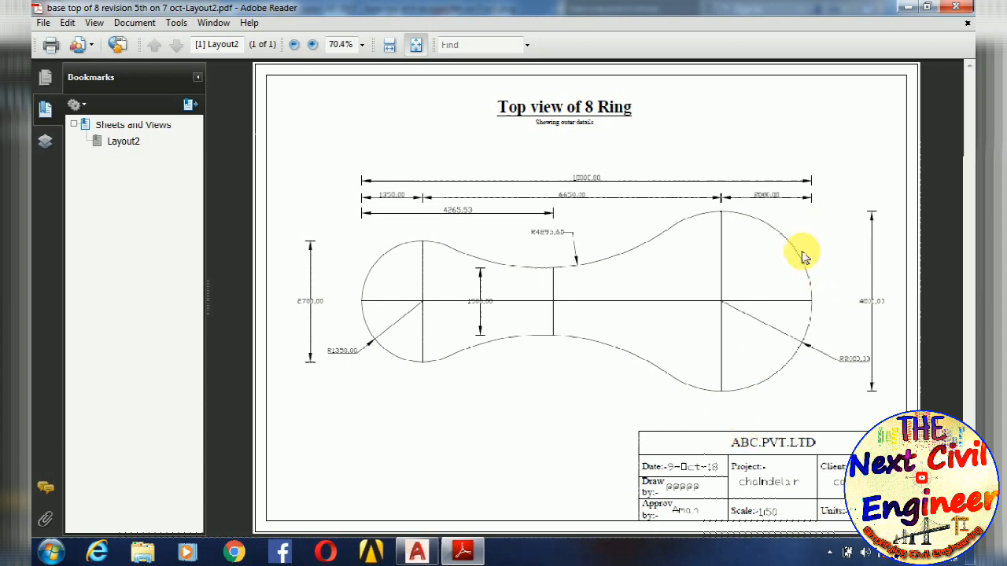
left_click(969, 7)
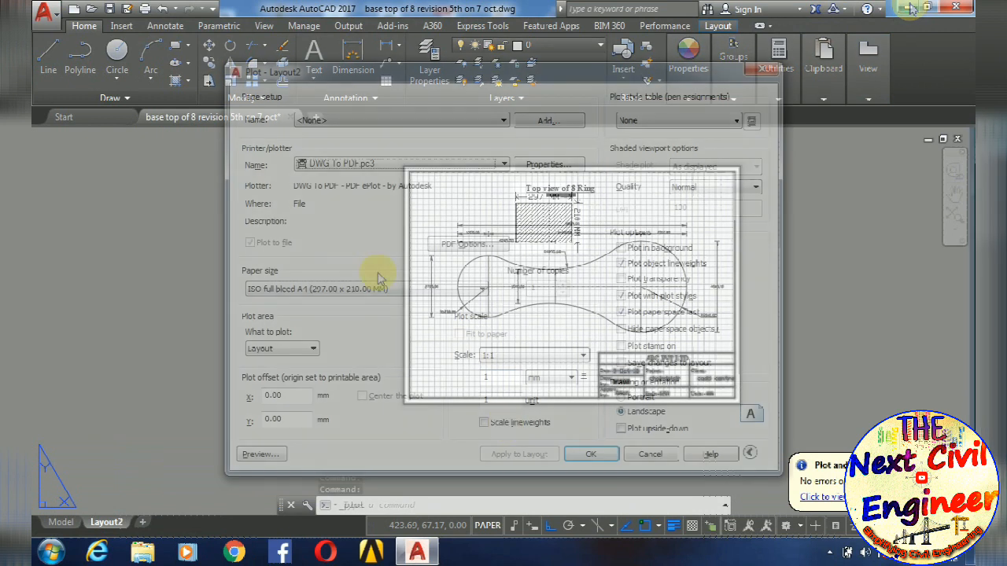
- Start another DWG To PDF plot of Layout2 and open the choice of destination file
left_click(650, 454)
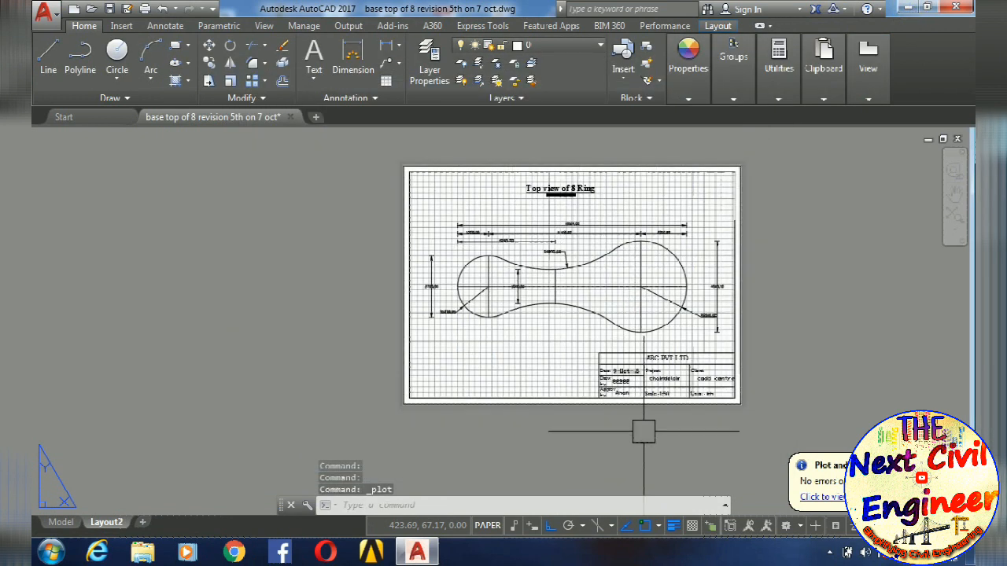
key("ctrl+p")
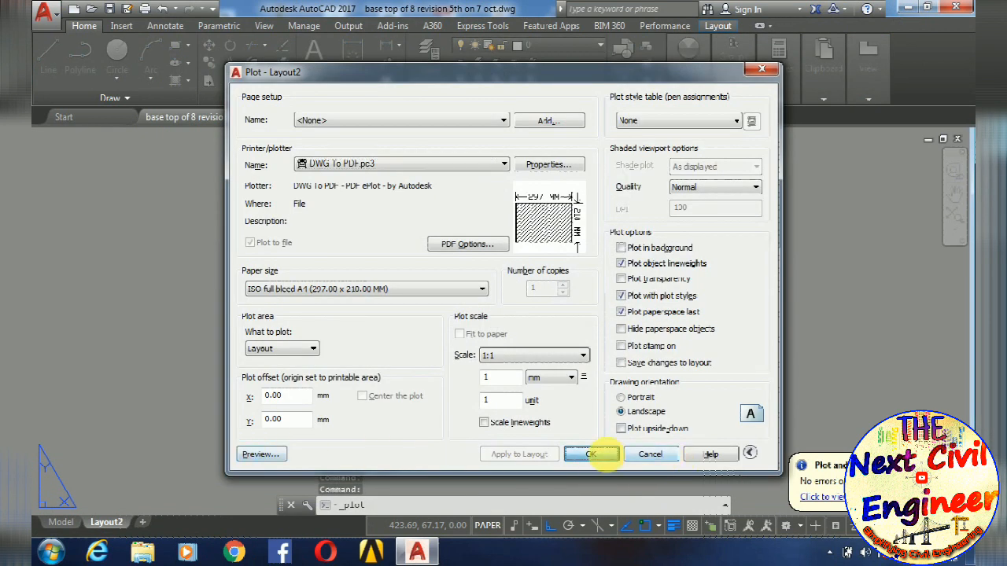
left_click(591, 455)
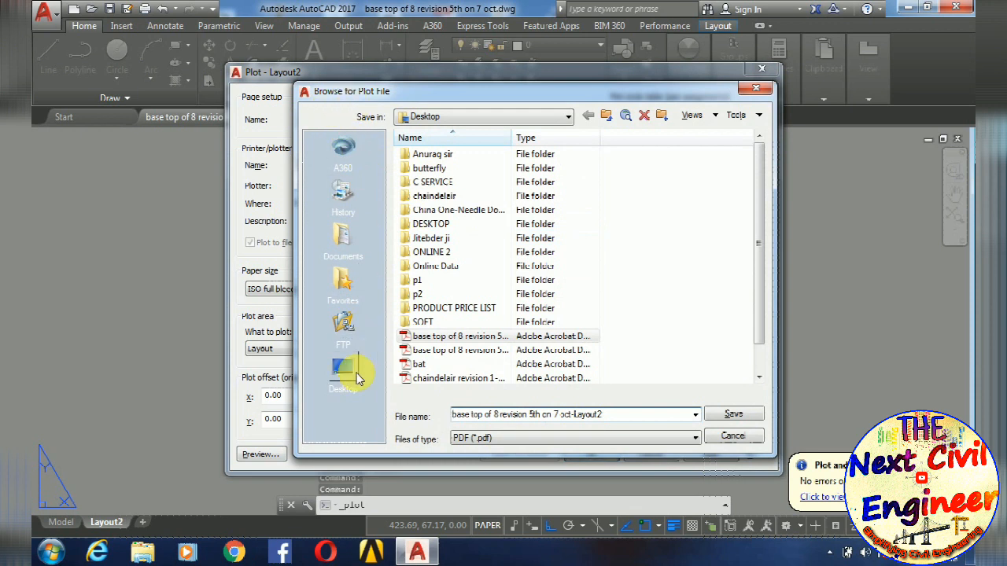